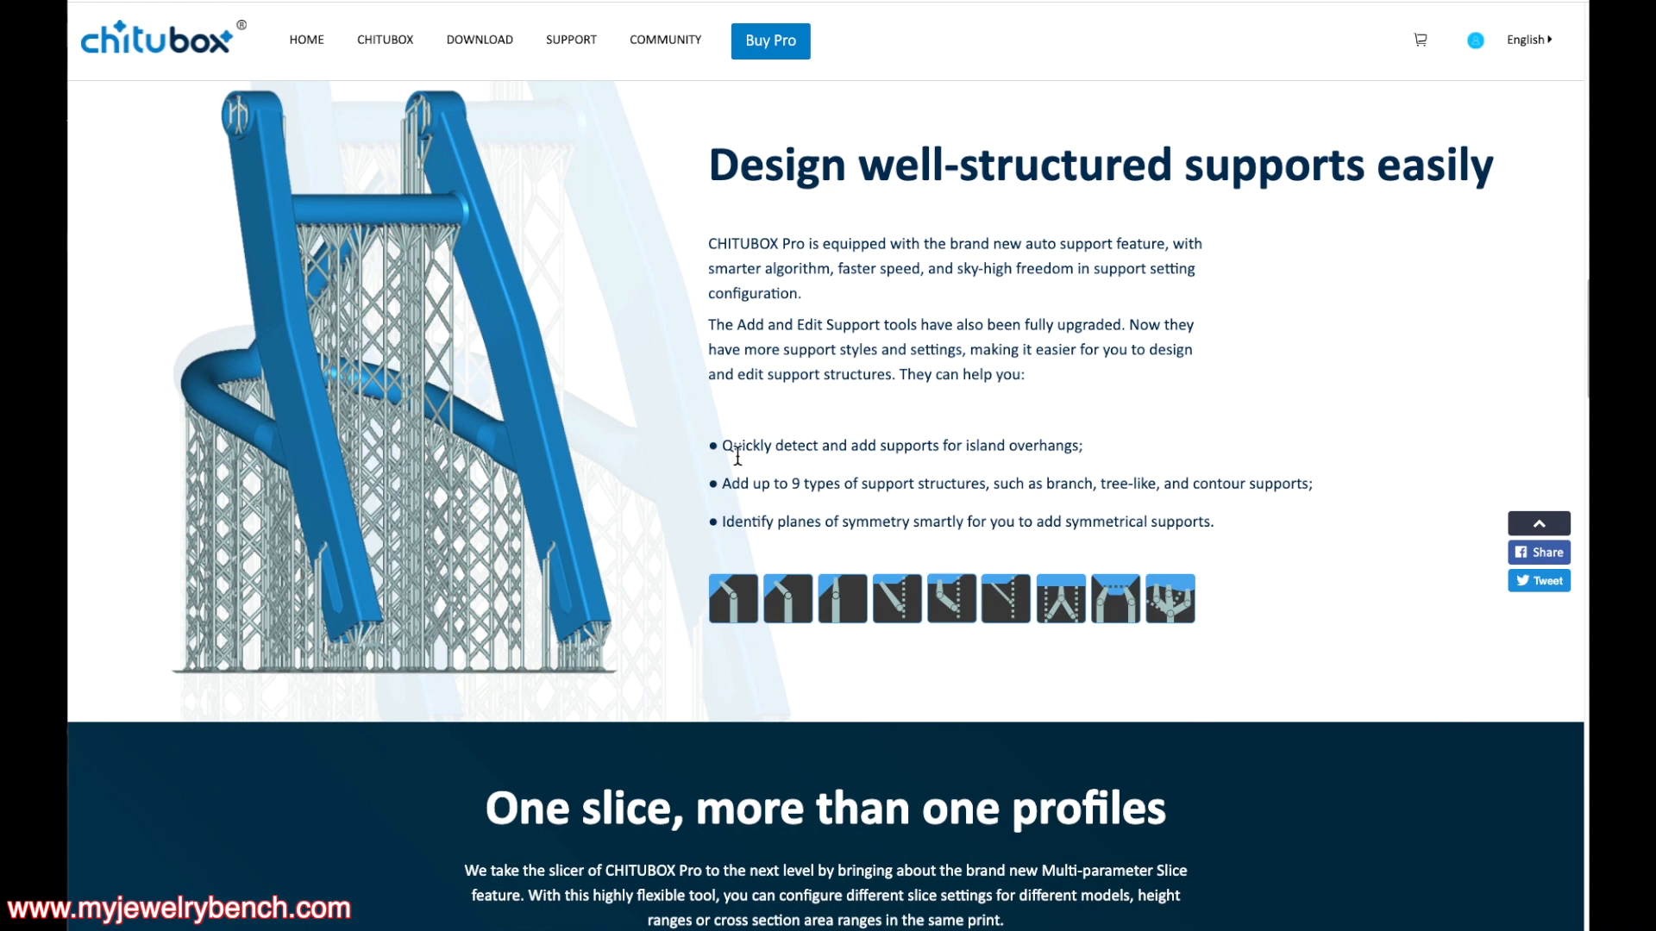
Scroll down the CHITUBOX Pro web page to review its feature highlights
scroll(738, 457, down, 5)
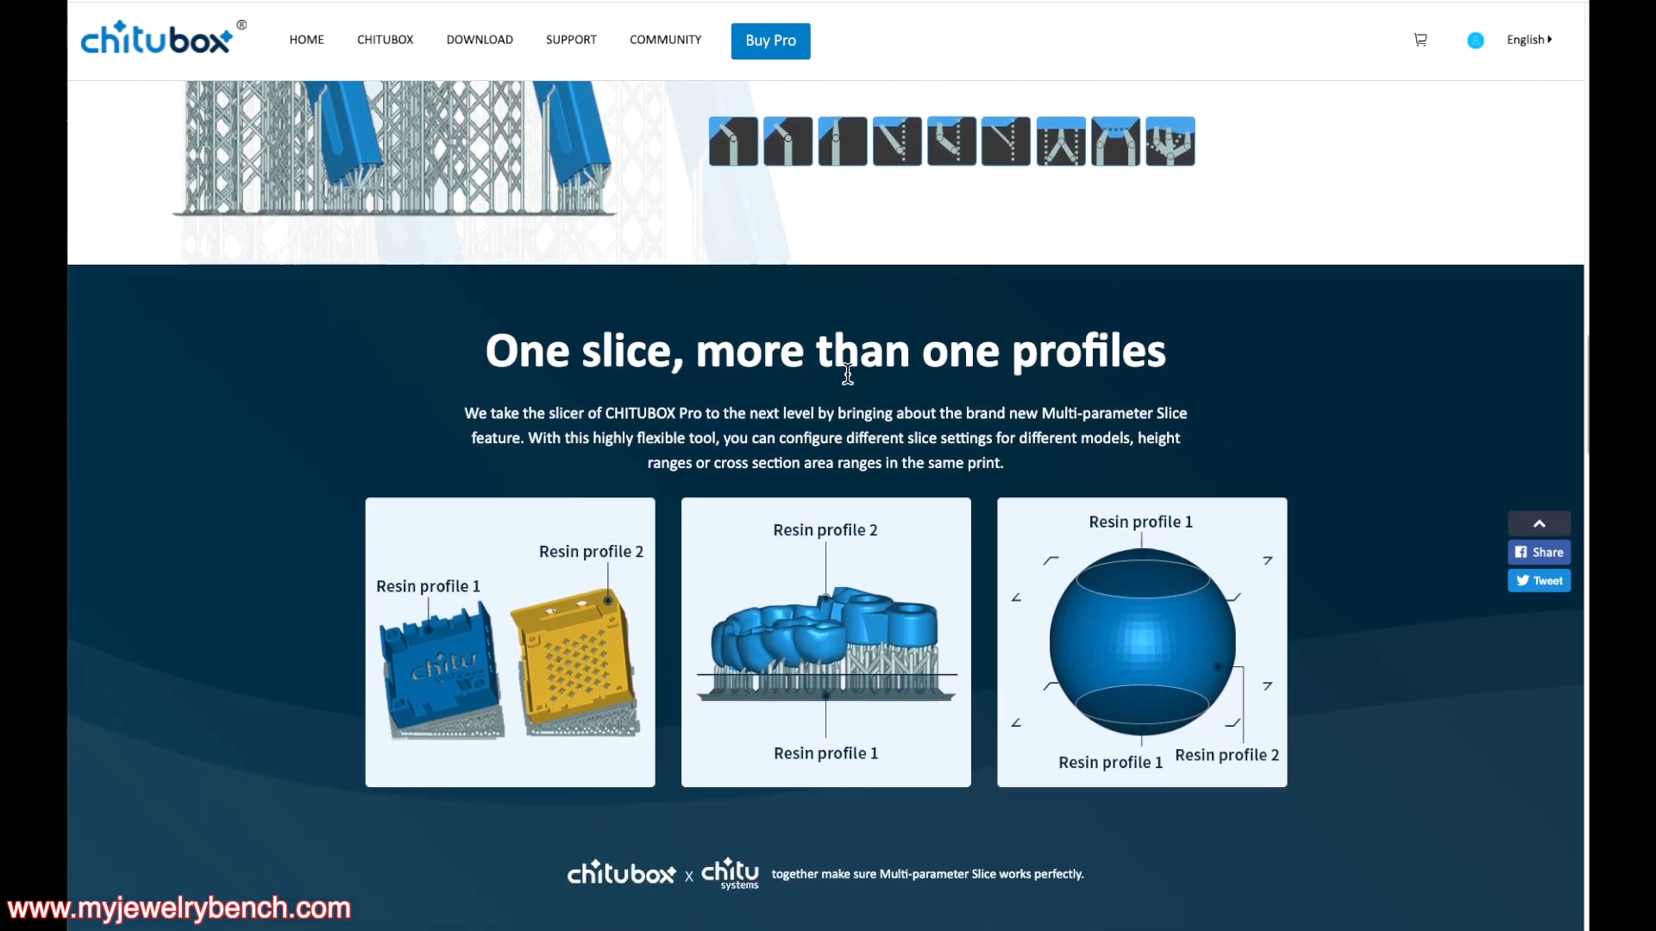
scroll(1050, 375, down, 1)
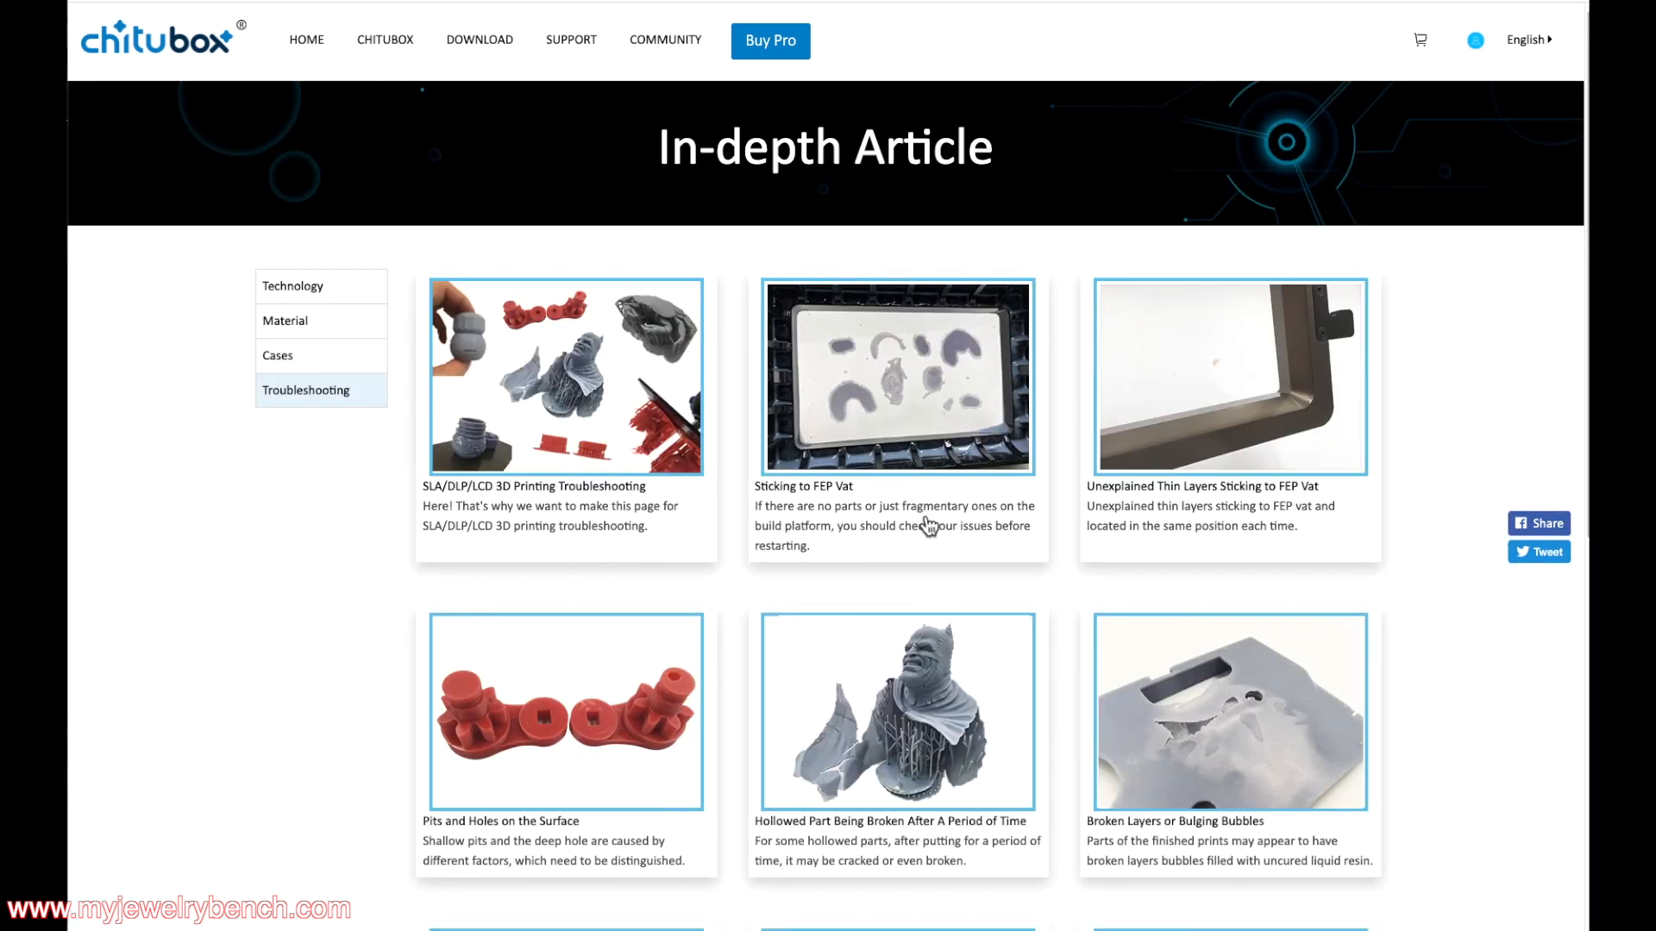
Scroll through the troubleshooting articles on the In-depth Article page
scroll(1190, 507, down, 10)
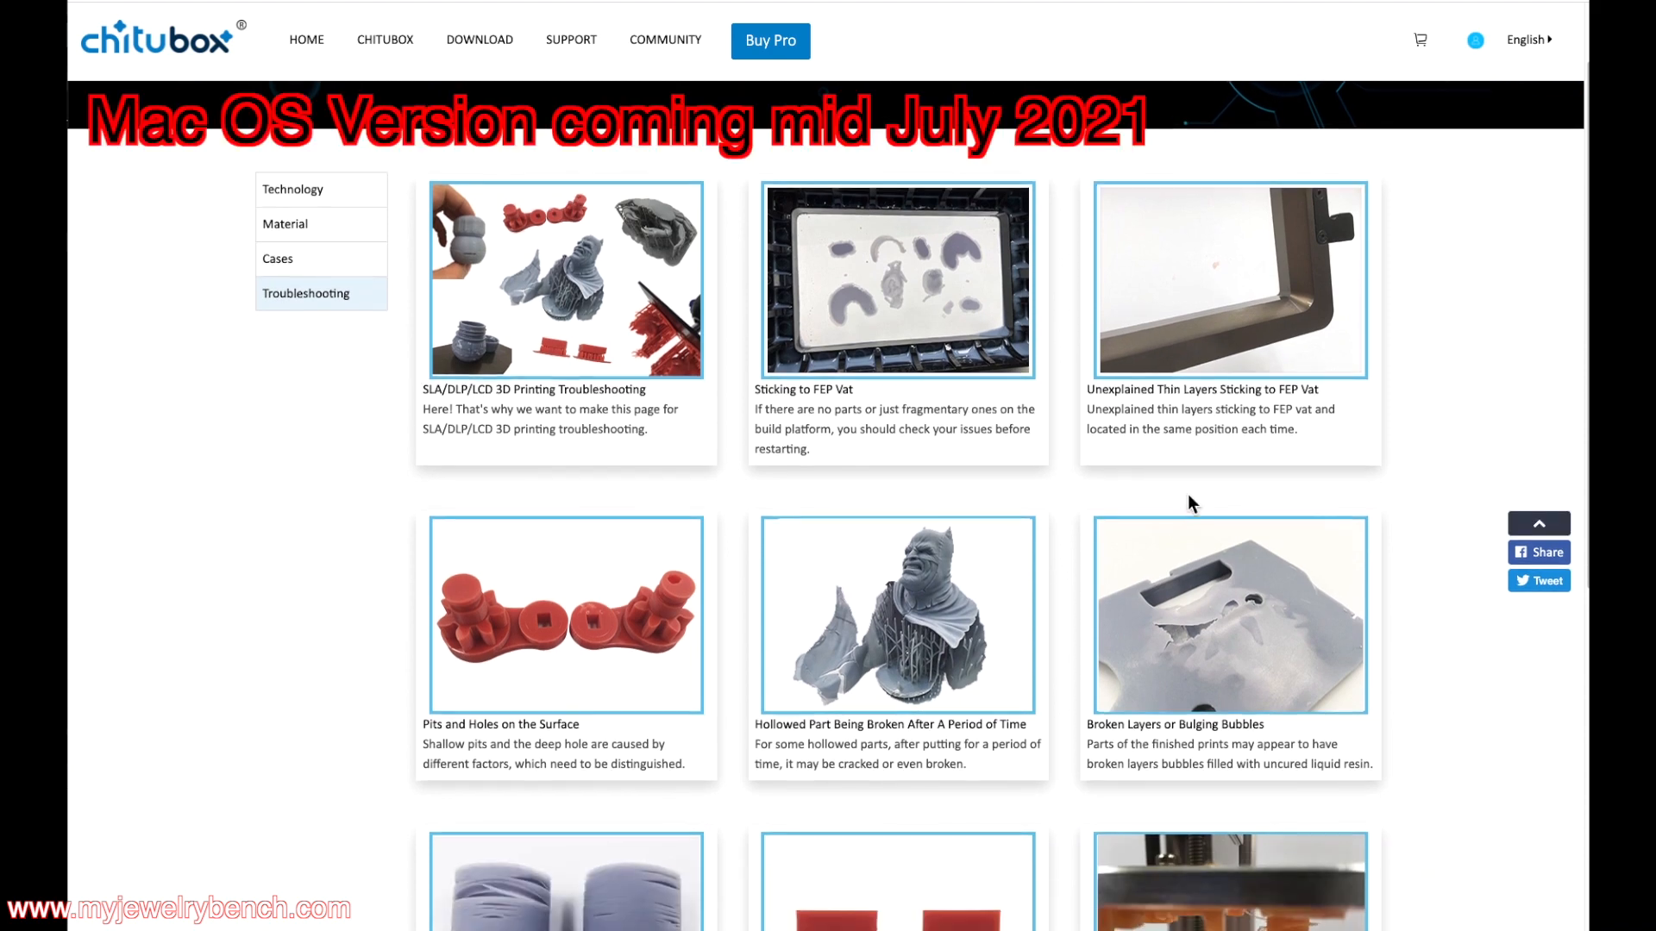
scroll(1193, 507, down, 2)
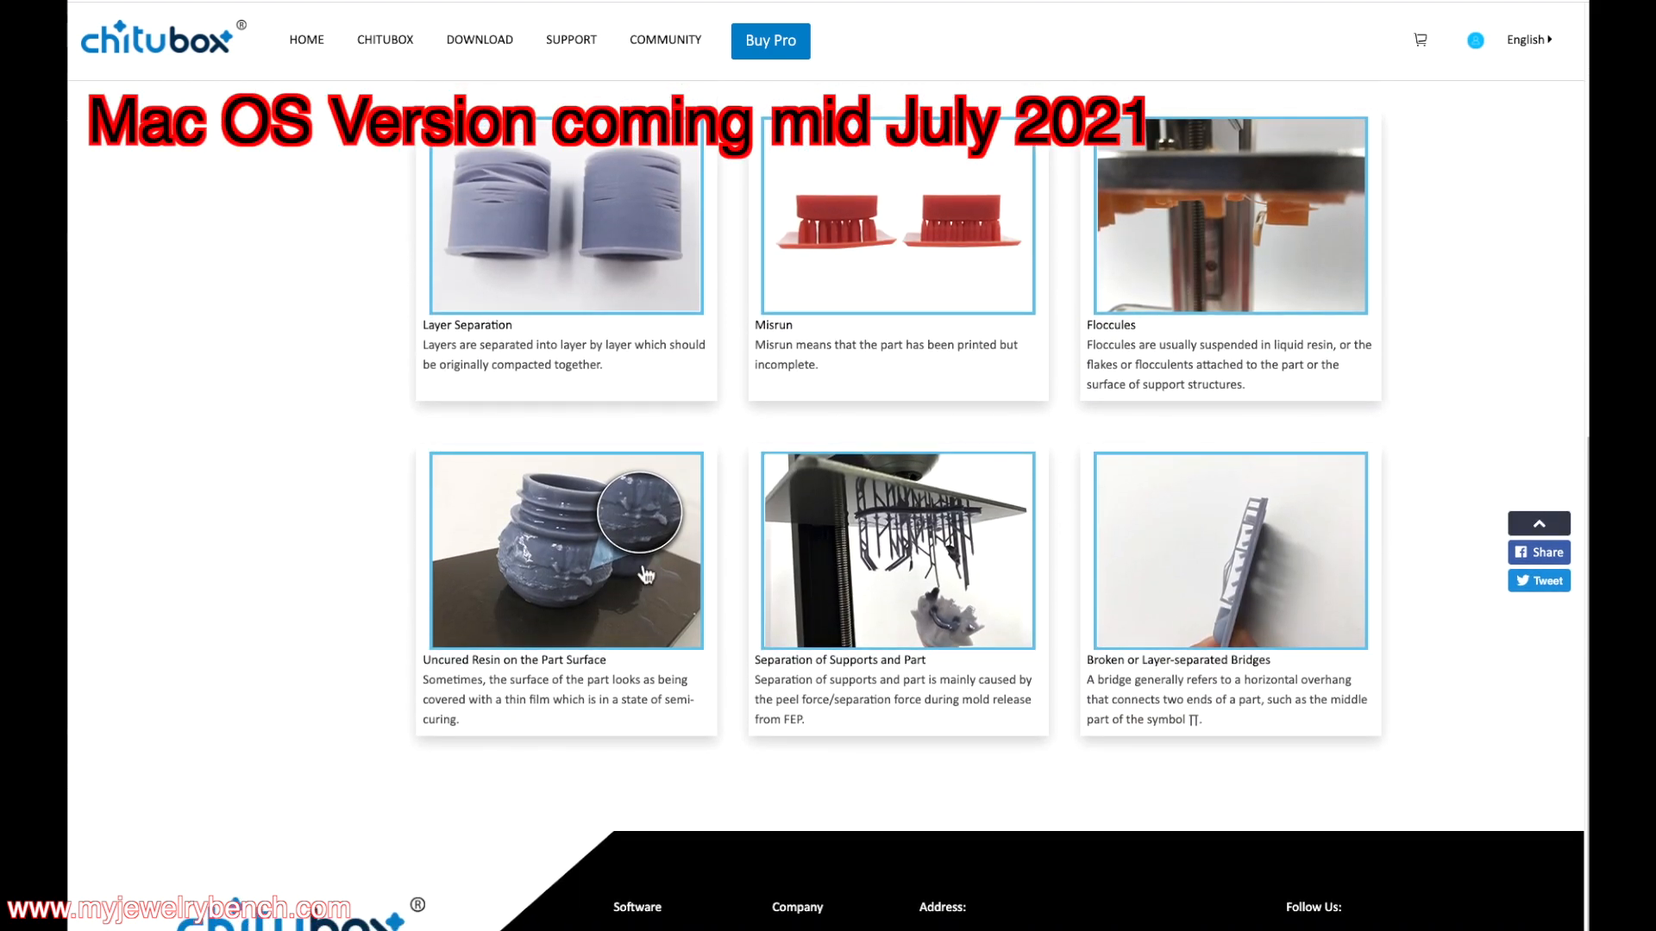
scroll(645, 575, down, 2)
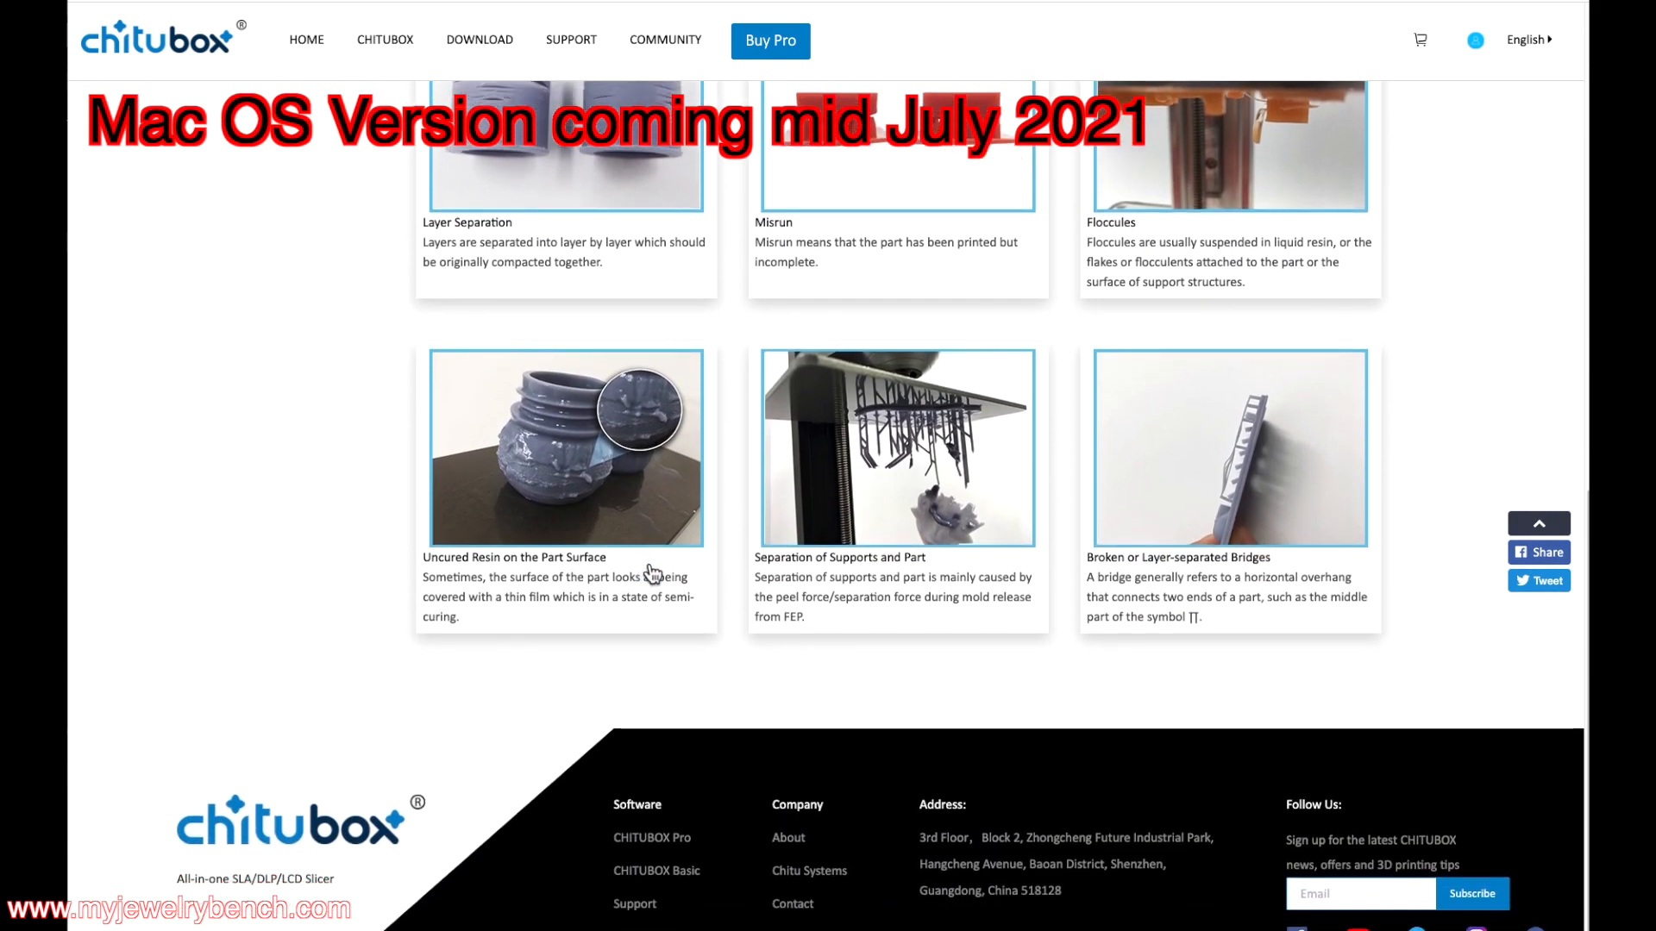
scroll(653, 574, up, 15)
Browse the case study and technology article cards, then go to the DOWNLOAD page
click(270, 366)
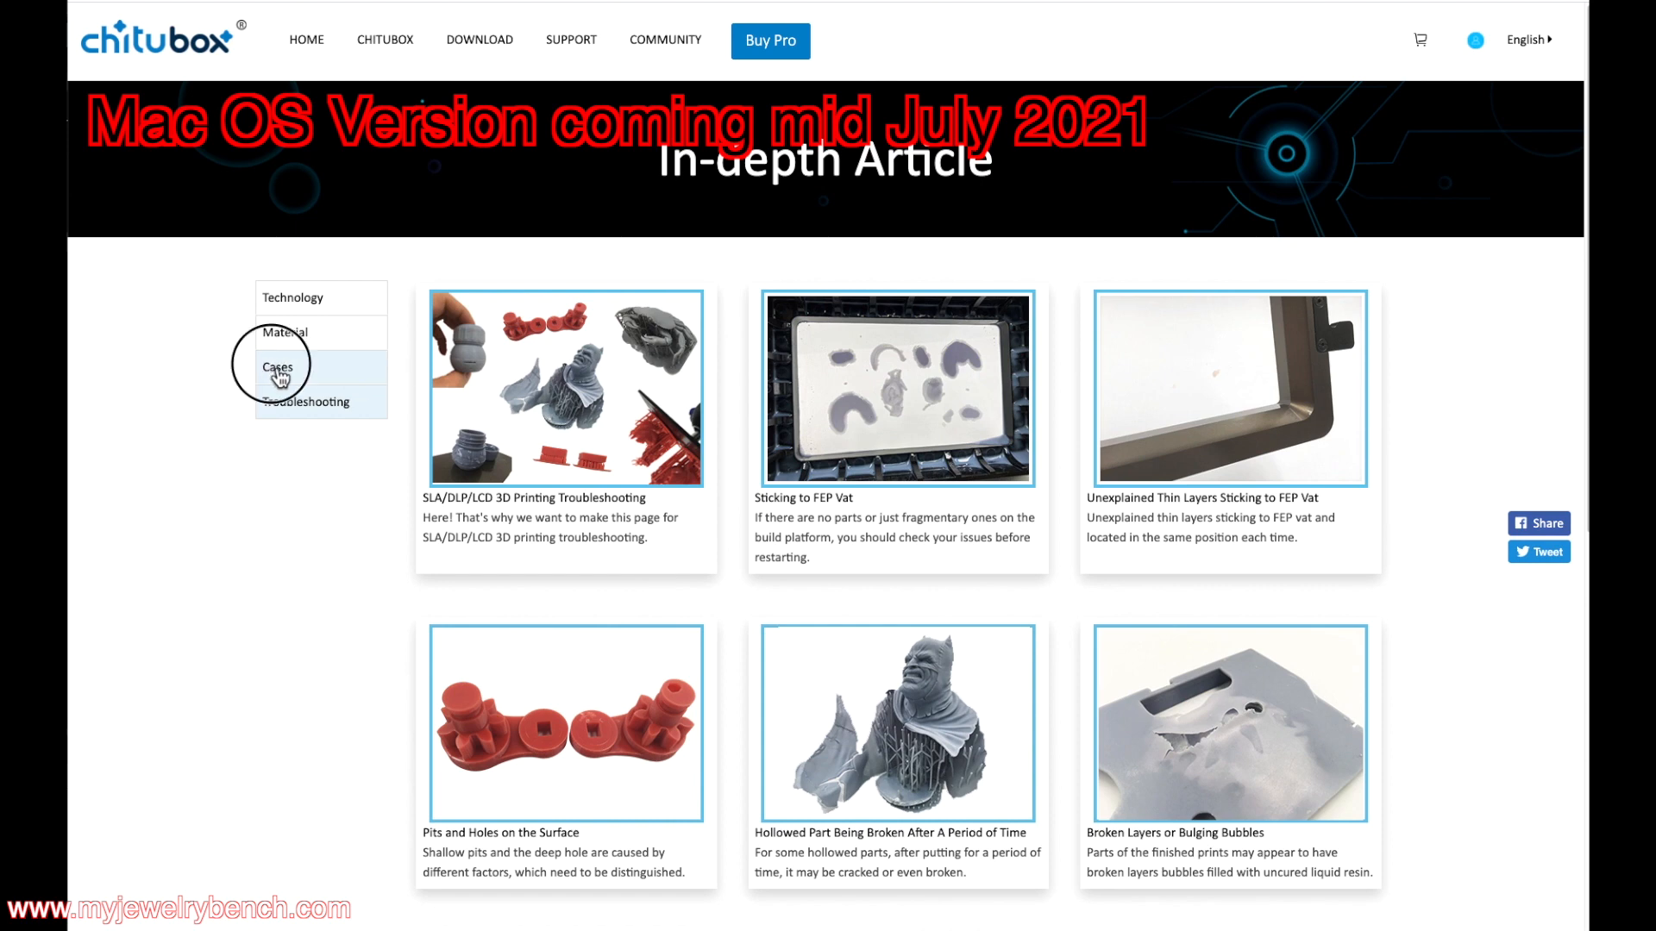
scroll(1226, 469, down, 4)
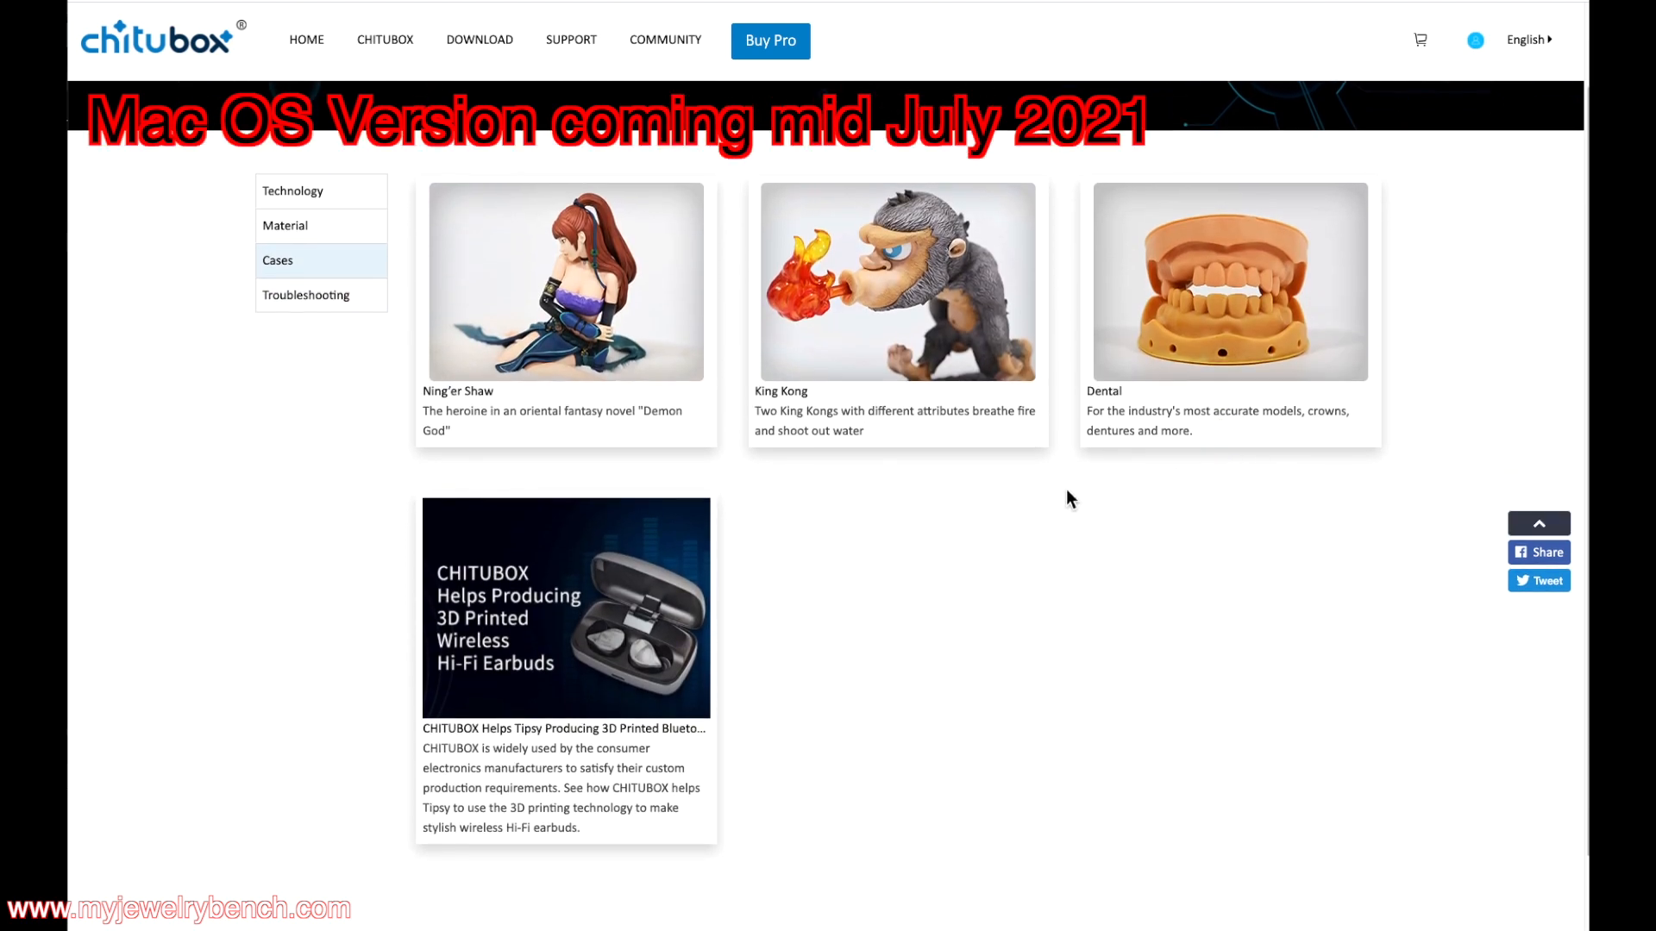
scroll(496, 469, down, 1)
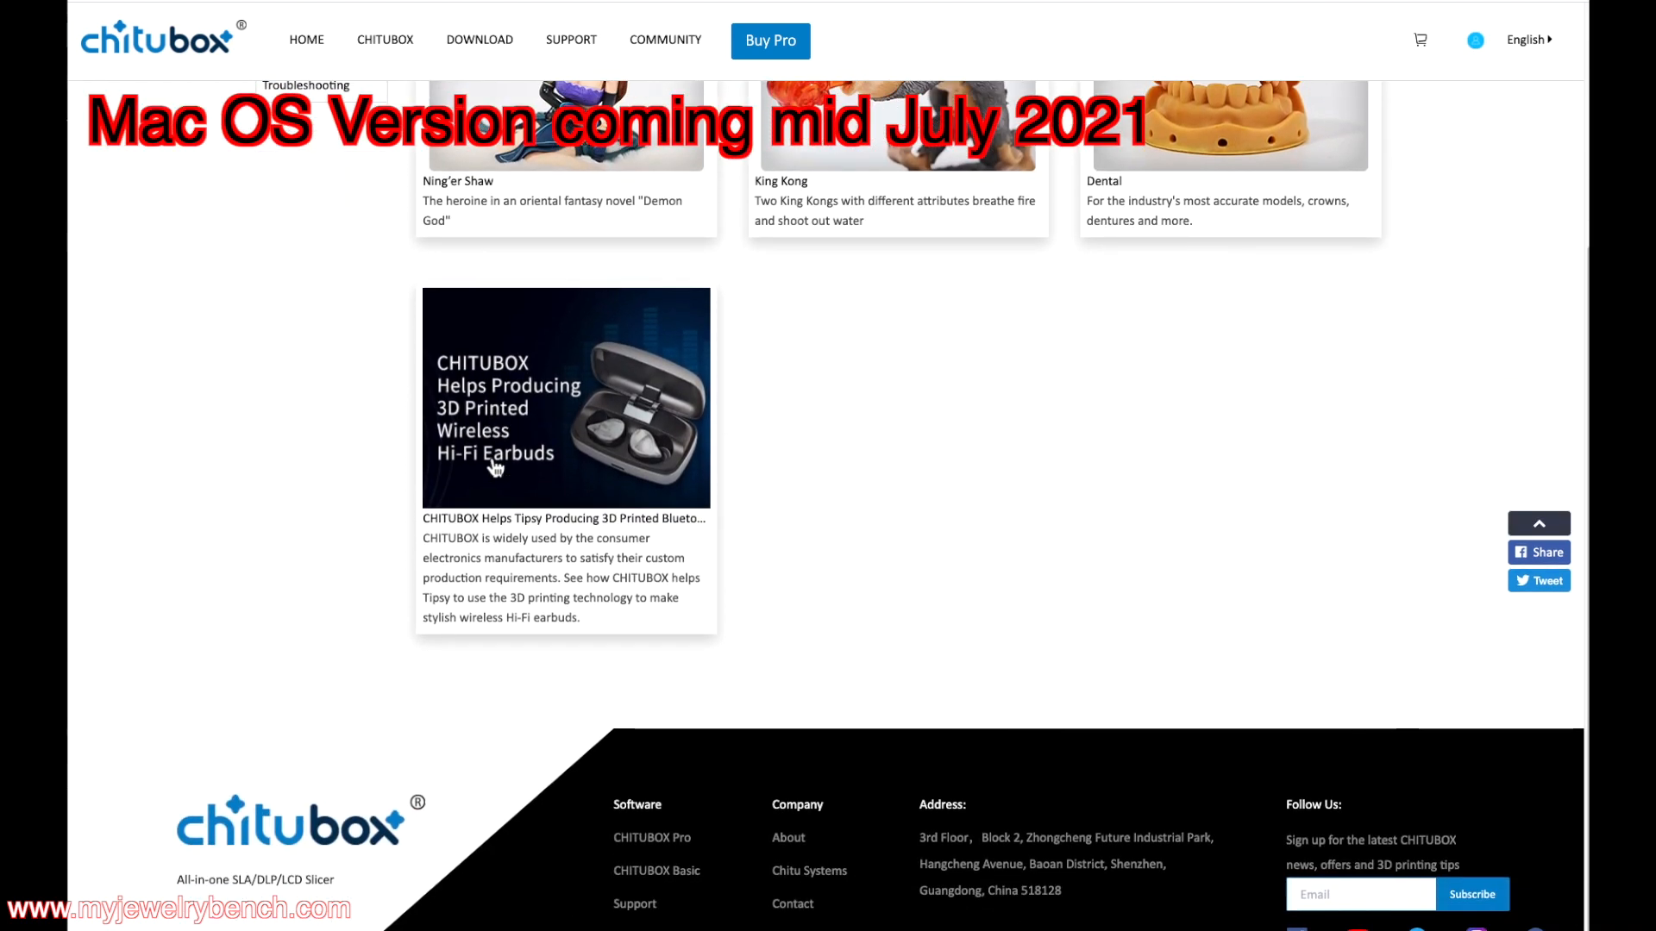
scroll(663, 478, up, 5)
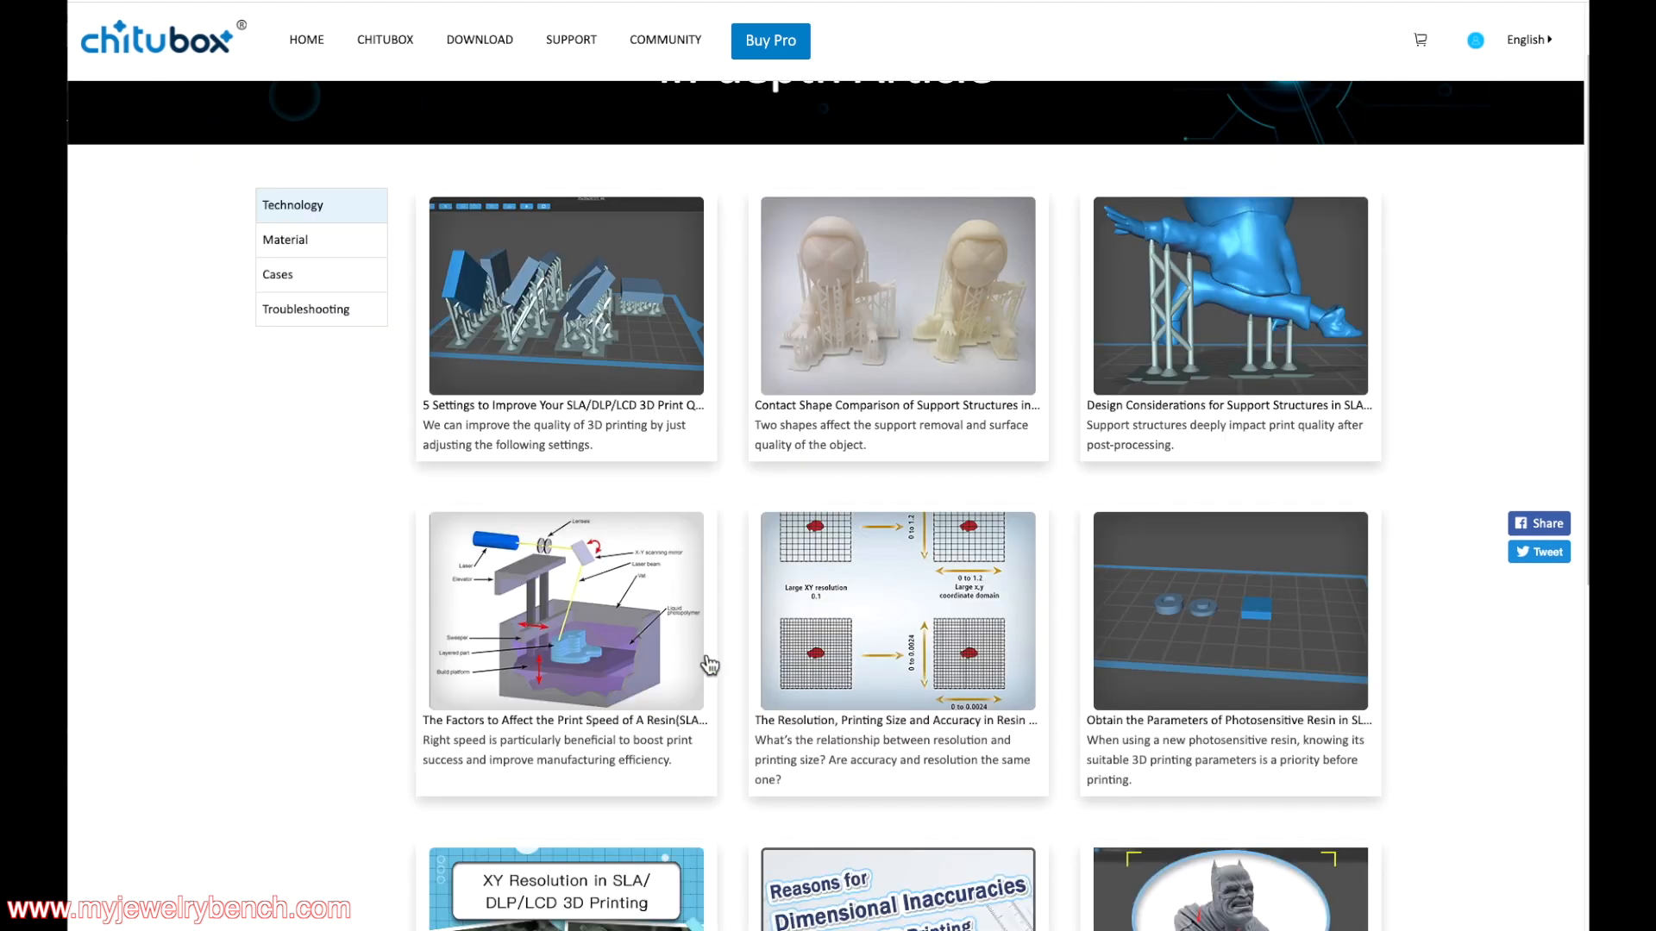
scroll(709, 664, down, 1)
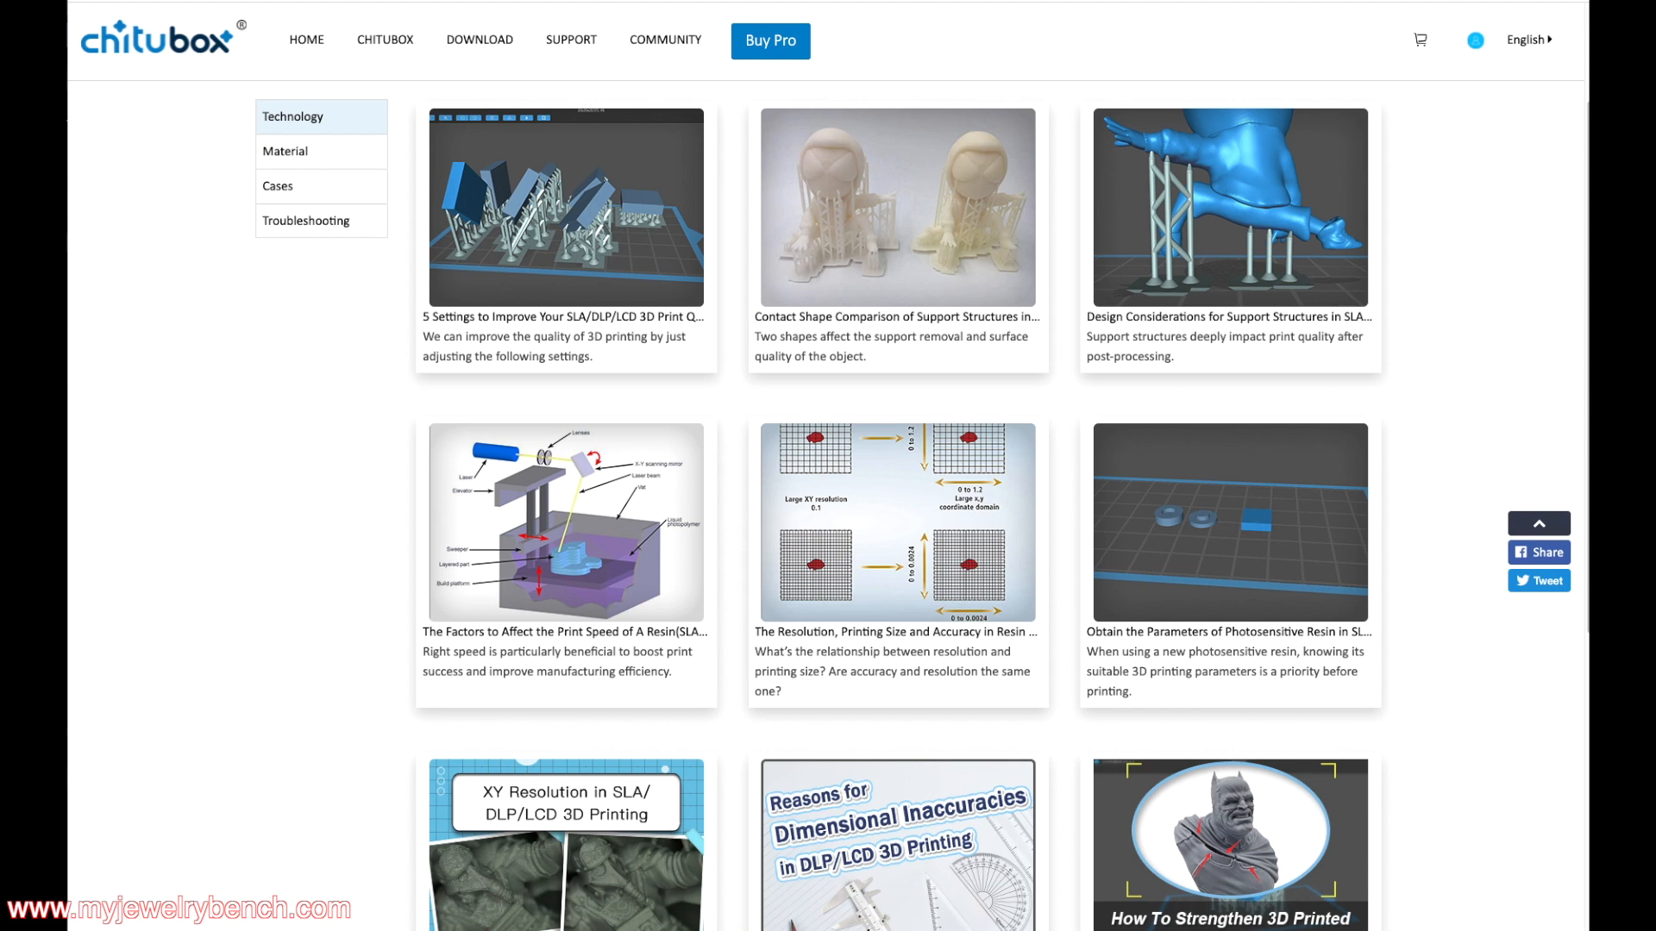
scroll(529, 582, down, 5)
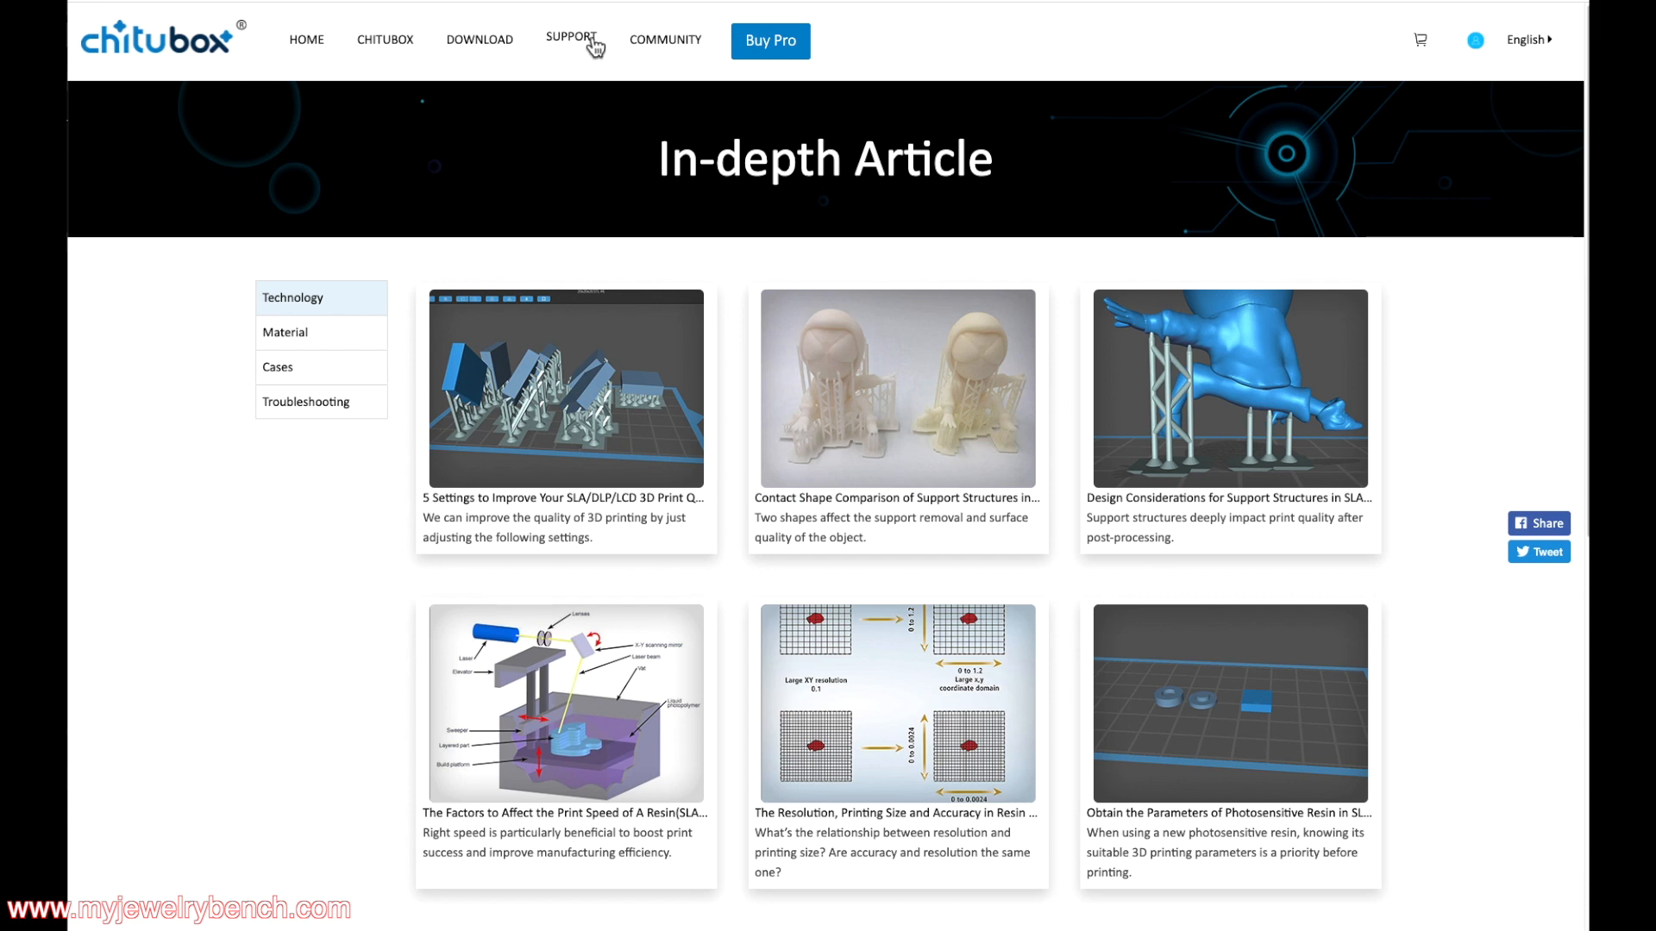
click(479, 43)
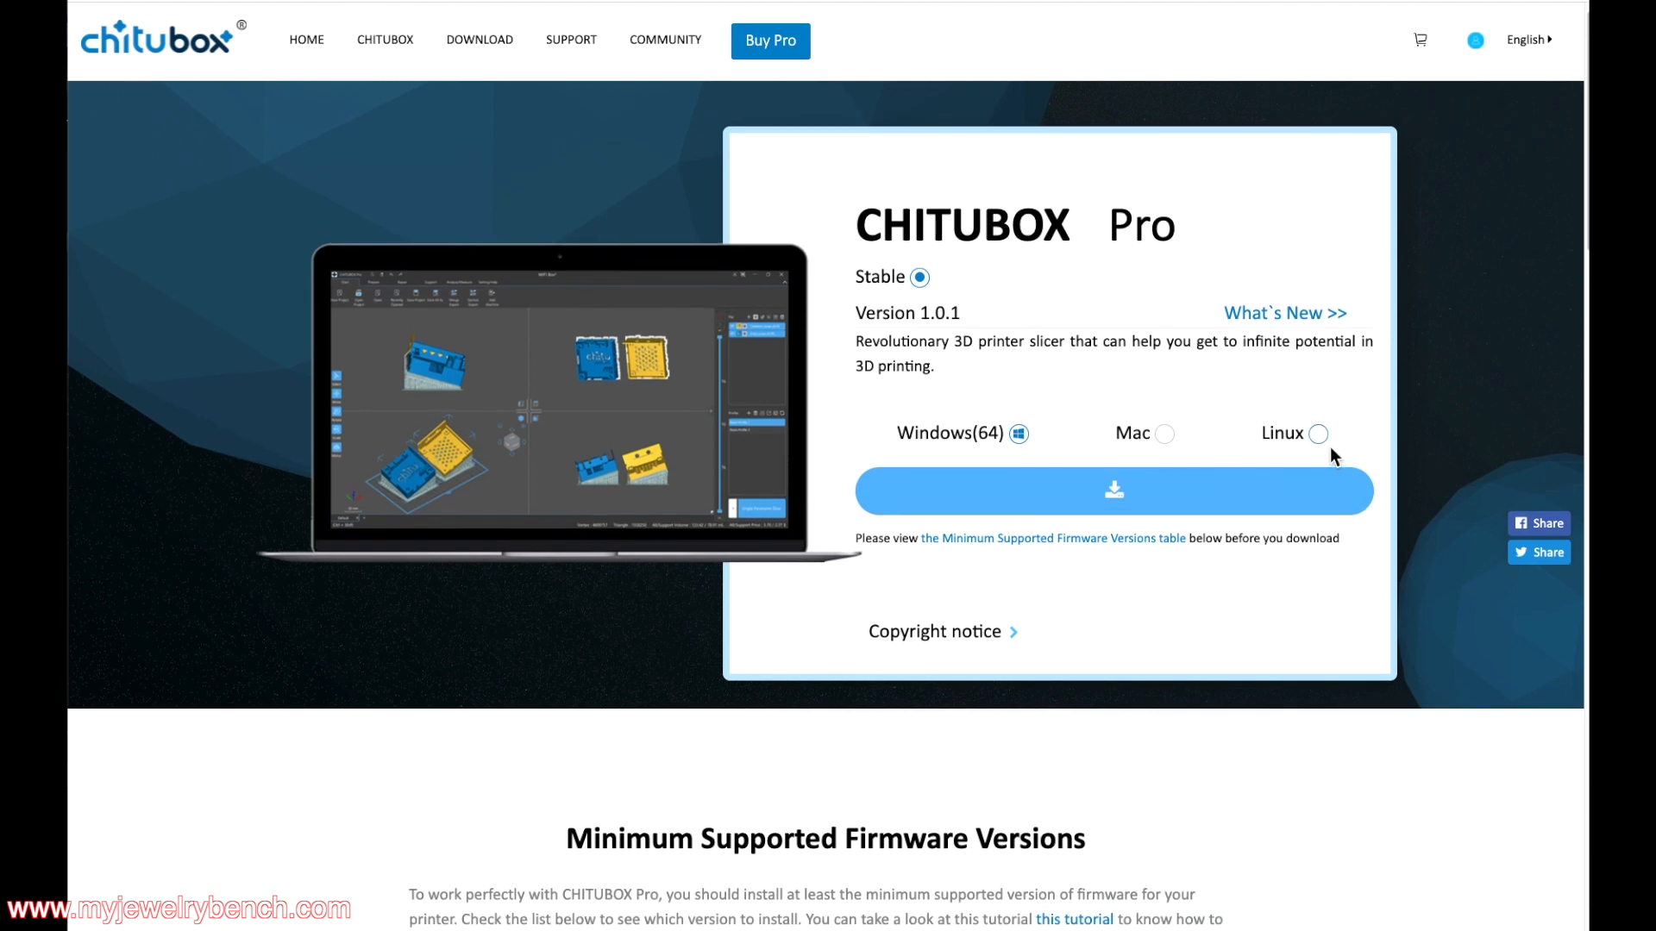
Compare the Mac and Linux CHITUBOX Pro downloads, leaving Windows(64) selected
scroll(1326, 445, down, 2)
scroll(1326, 445, up, 1)
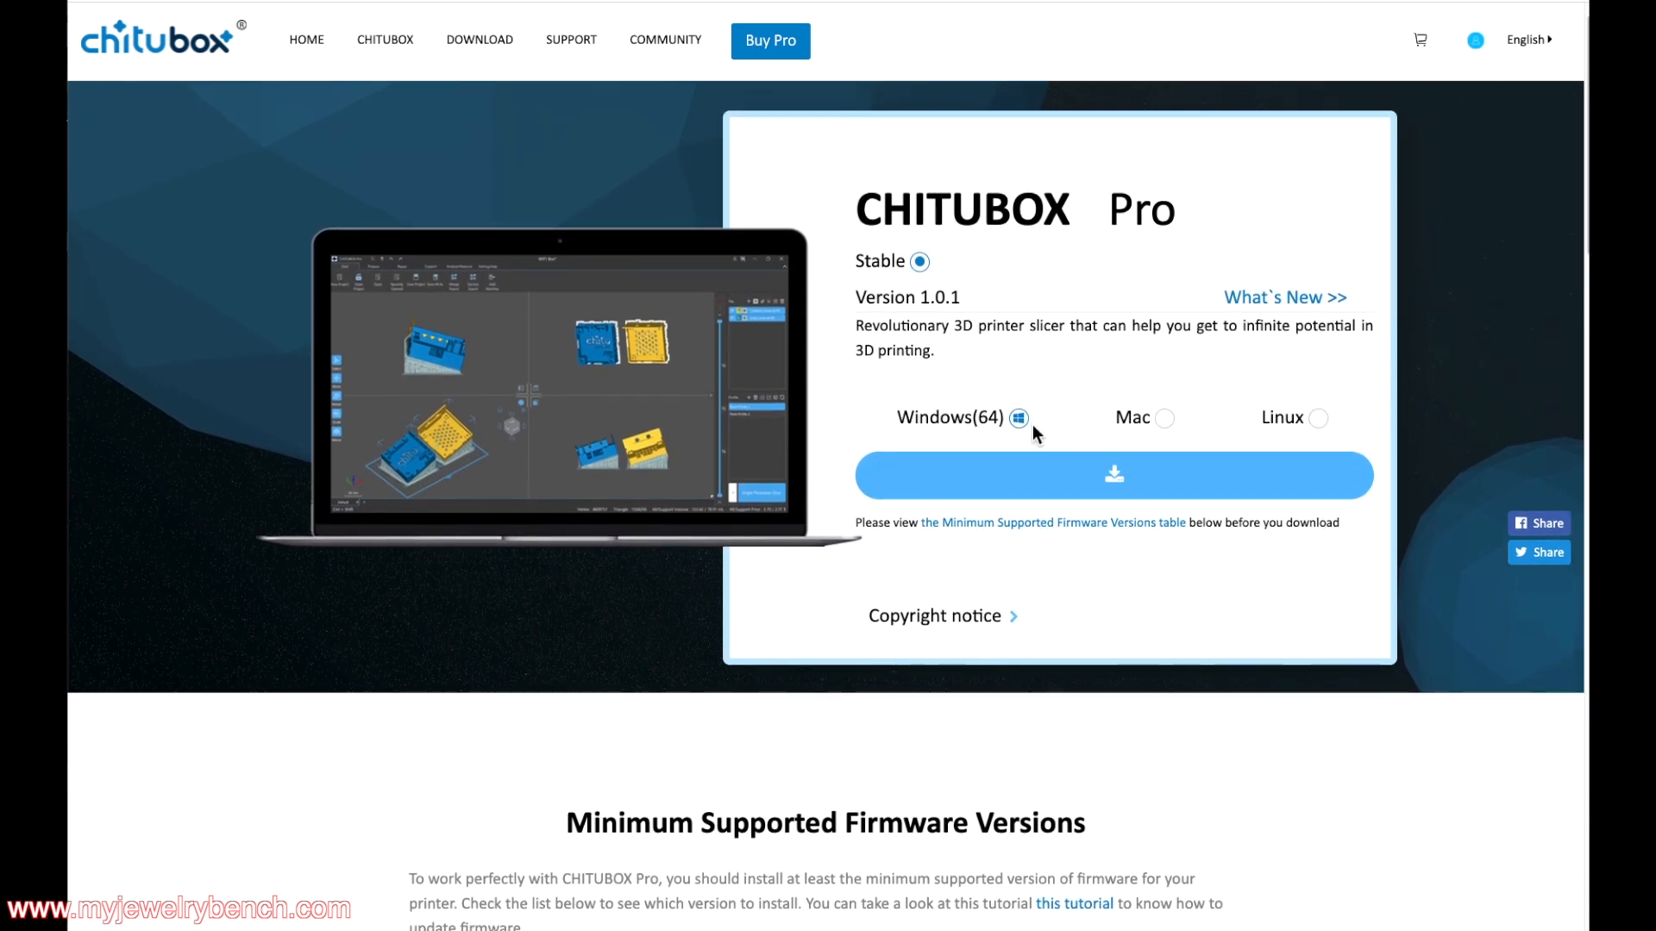
click(1165, 420)
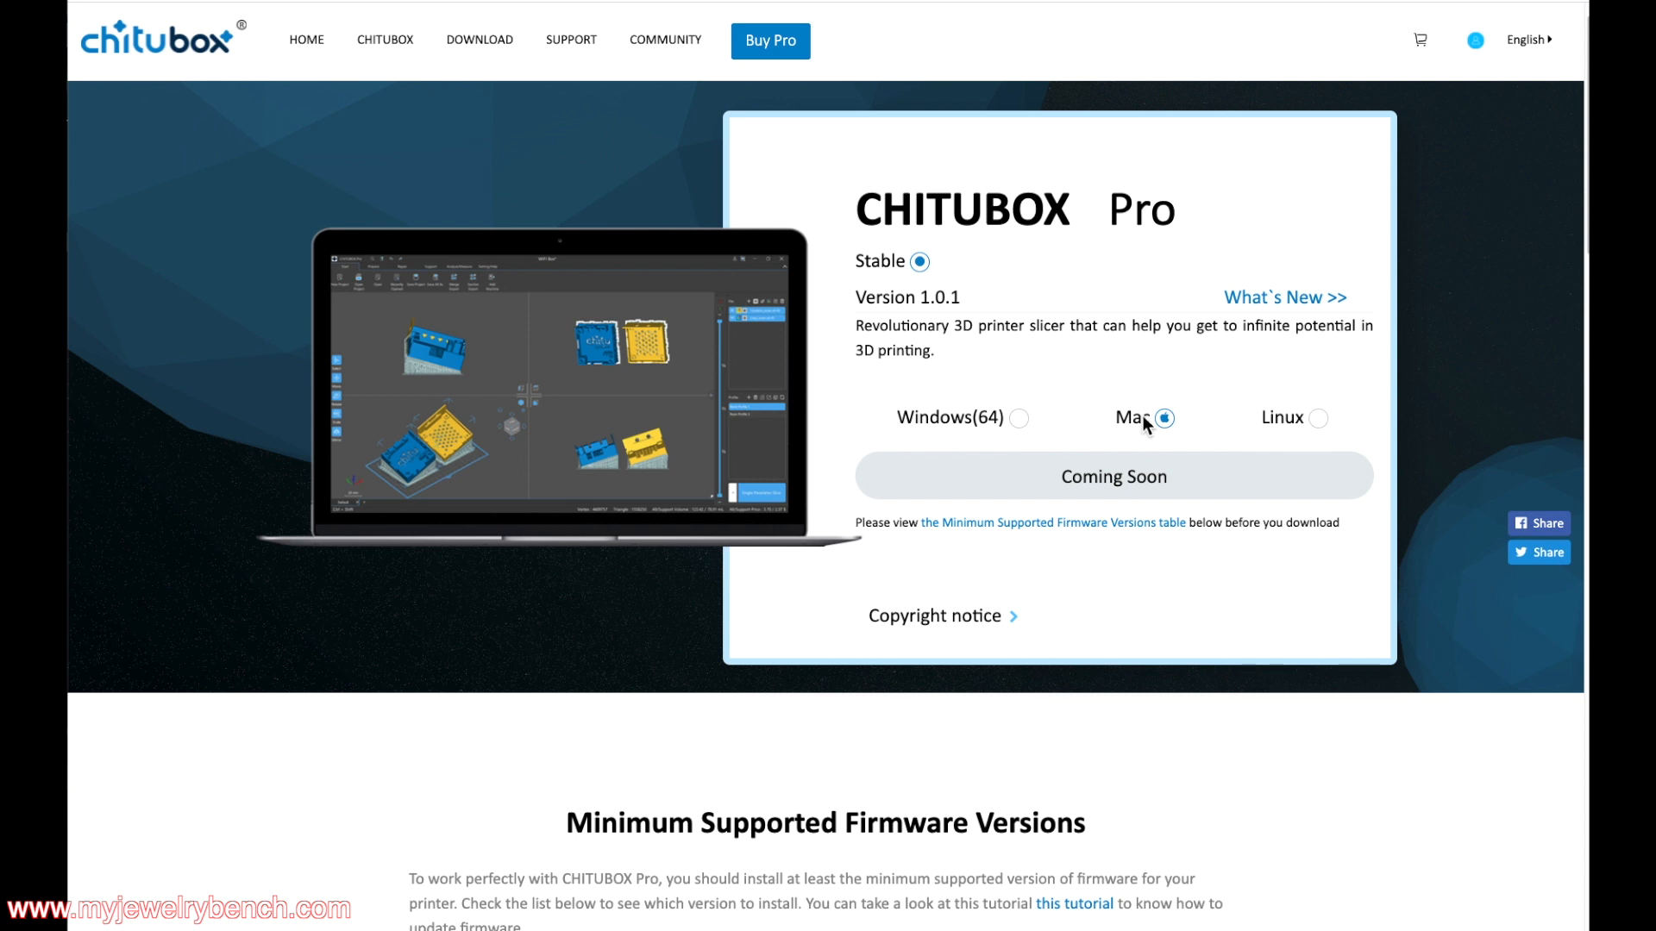
click(1318, 423)
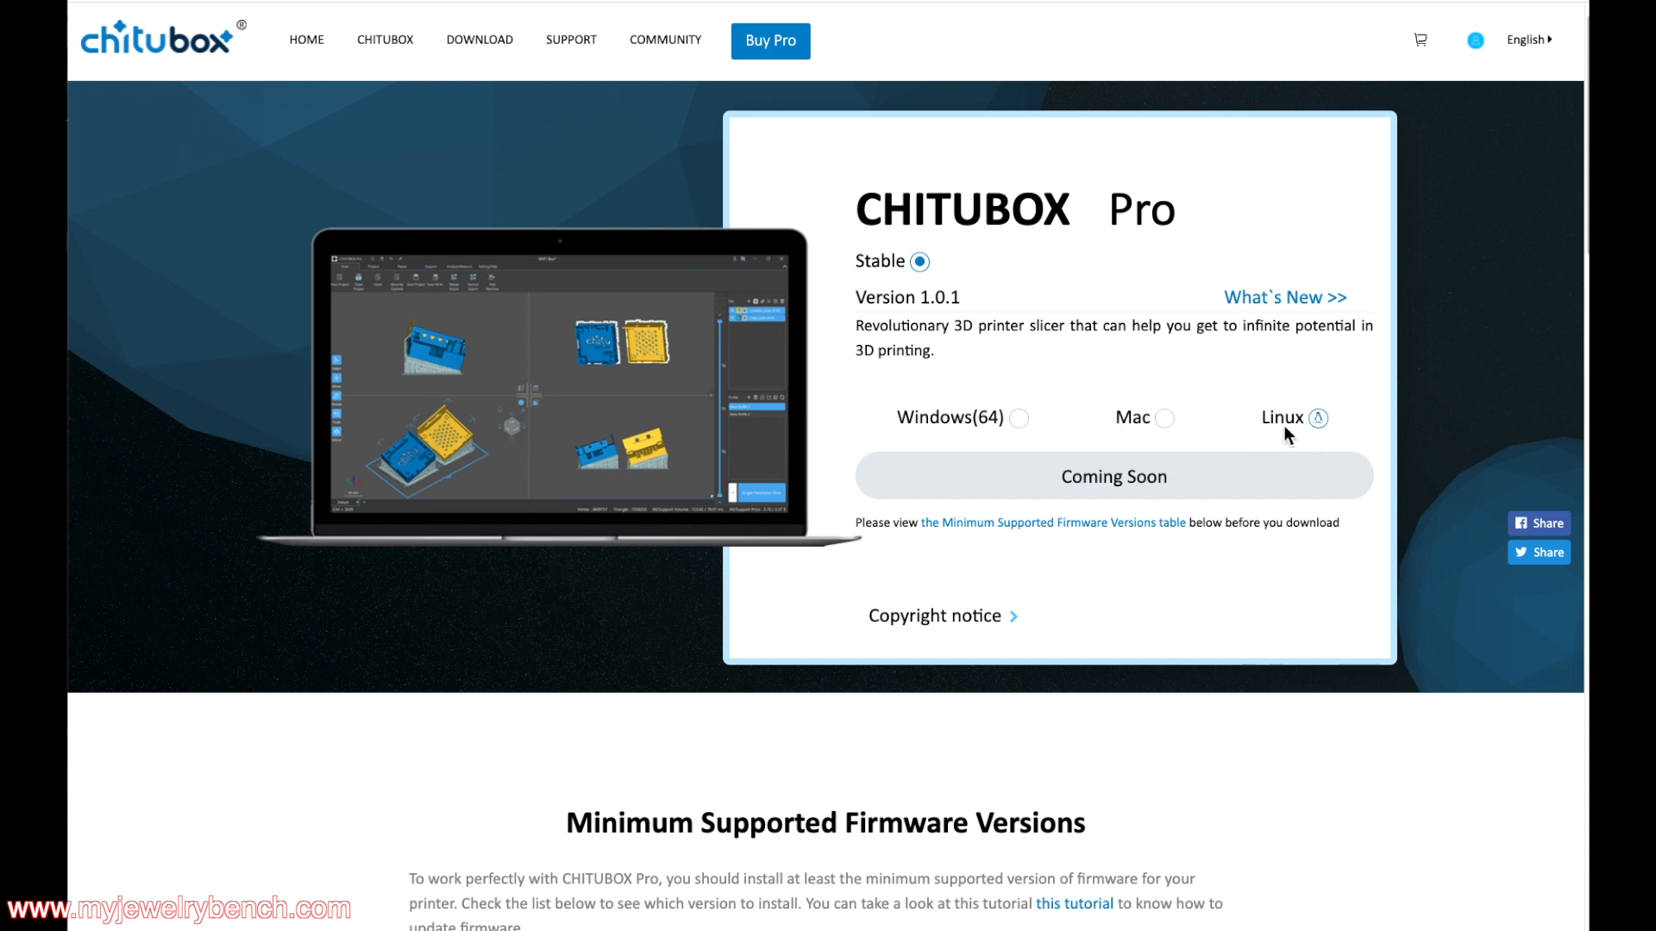
click(1019, 421)
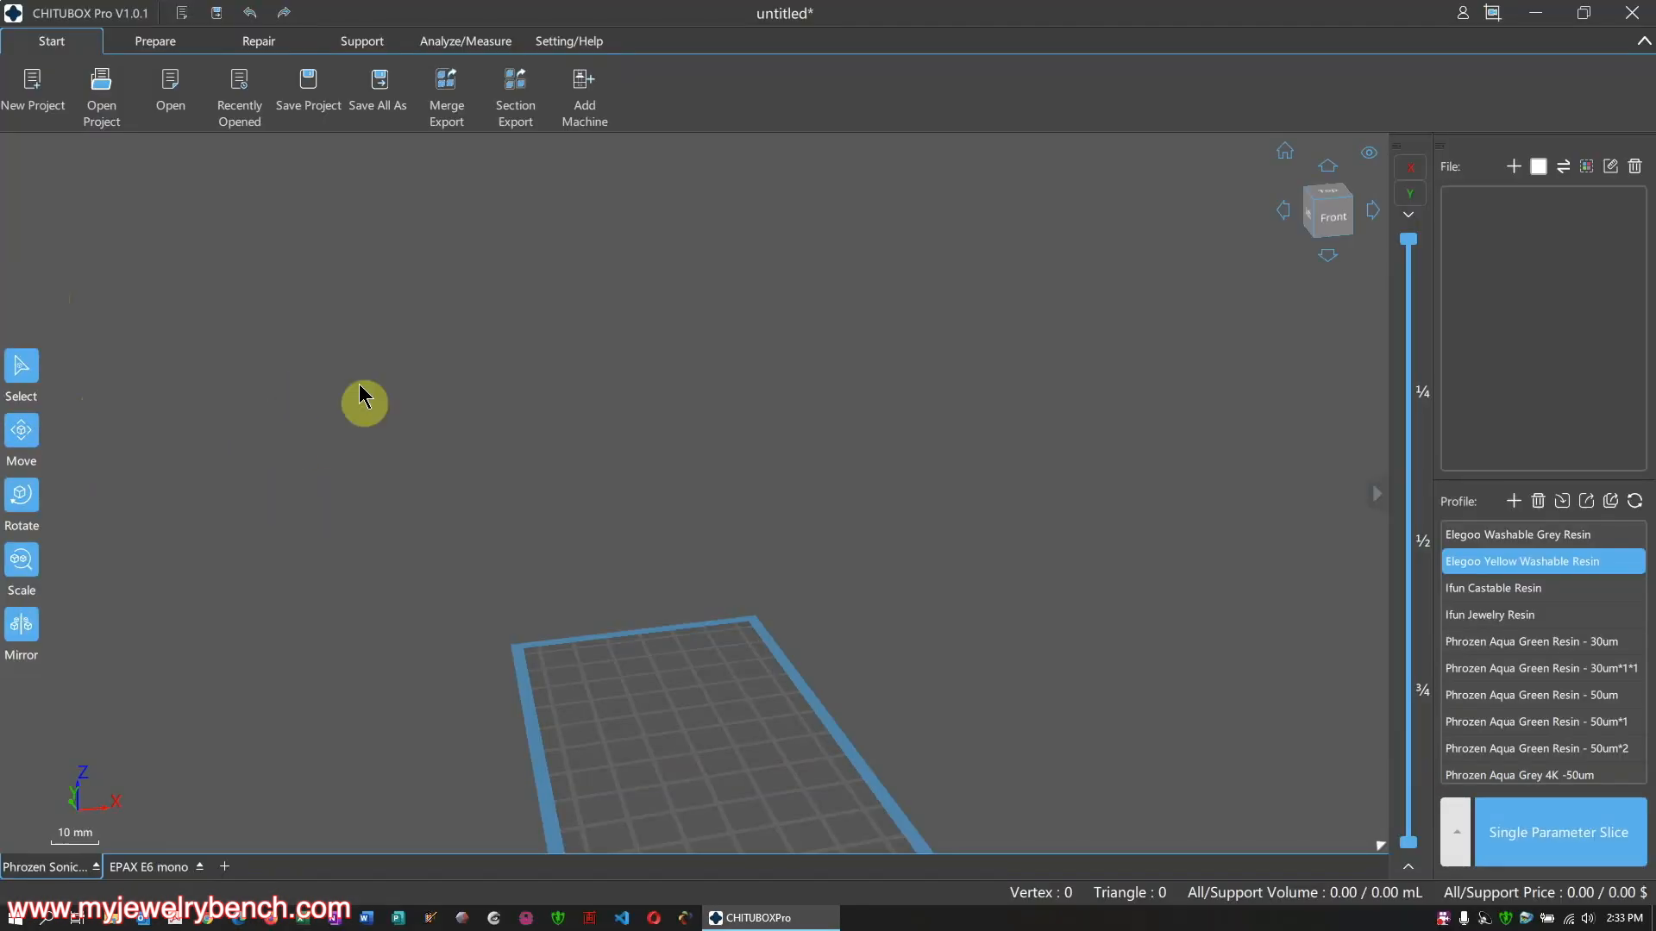
Create a new empty project and view the Recently Opened list without loading anything
click(21, 111)
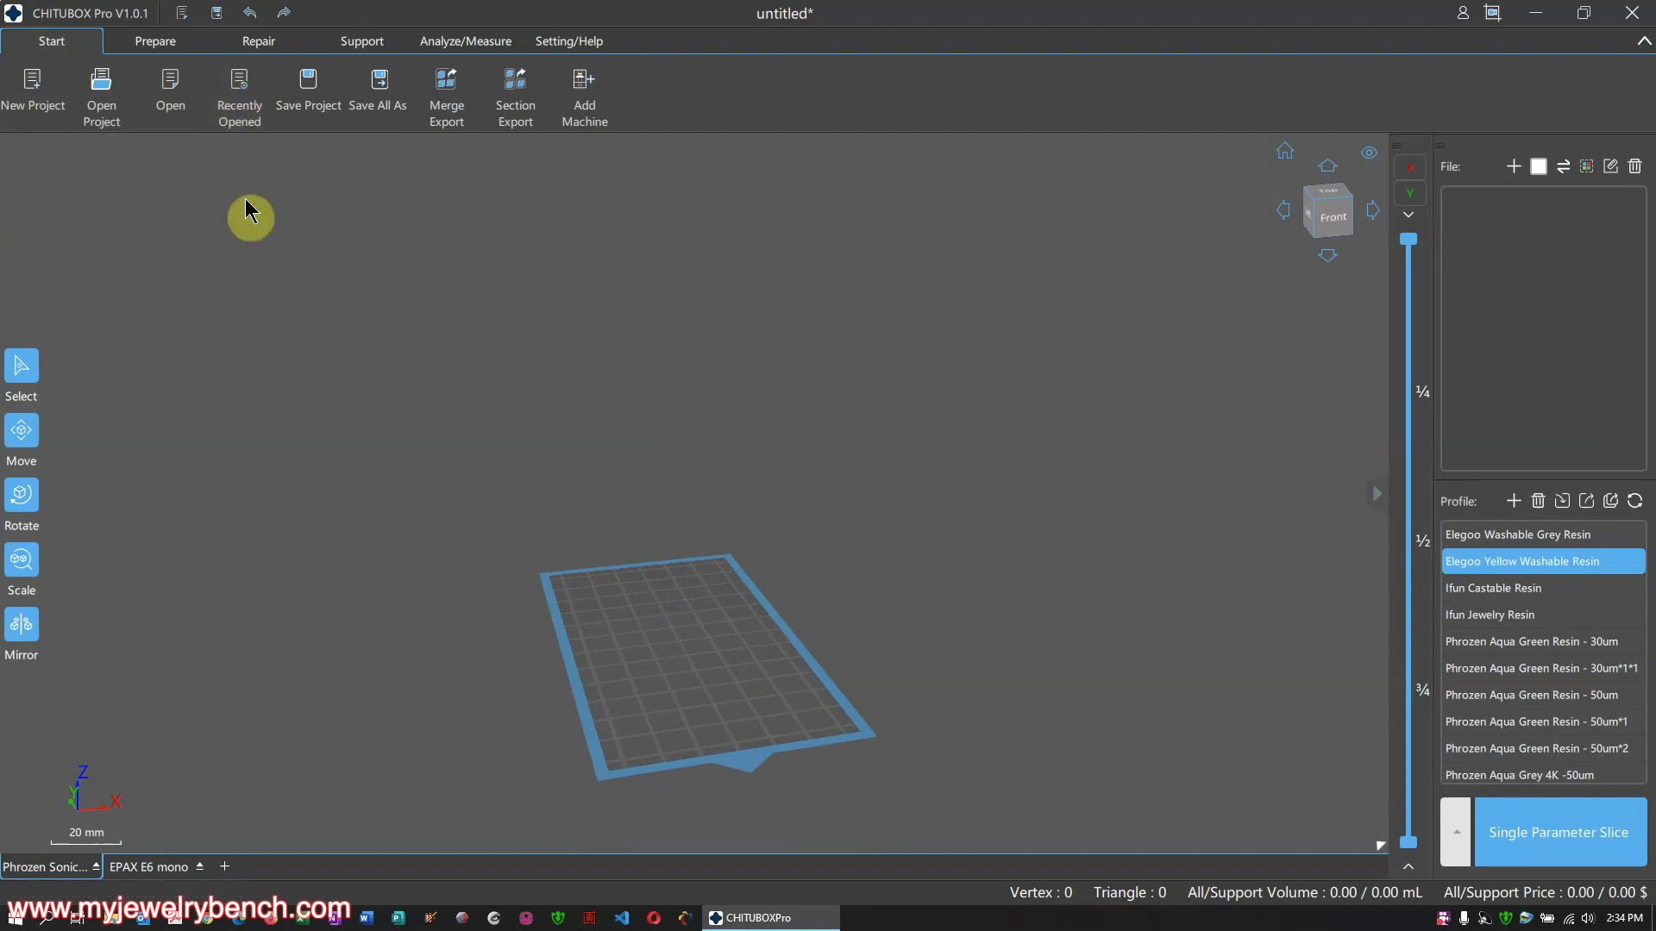
click(231, 98)
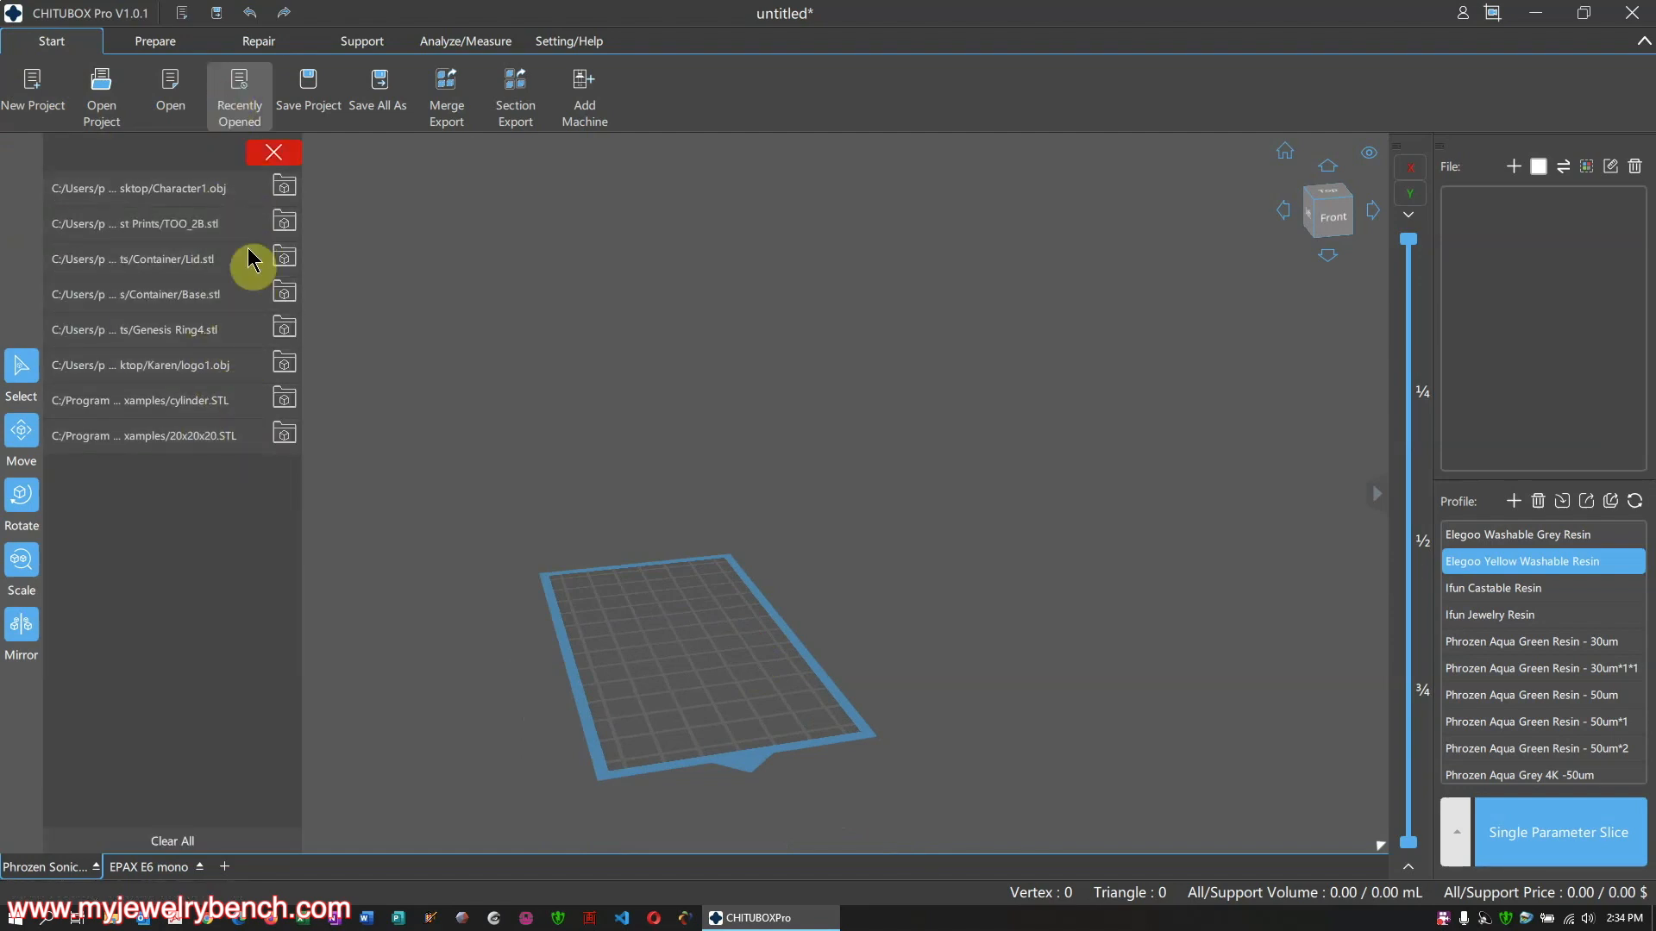
click(397, 253)
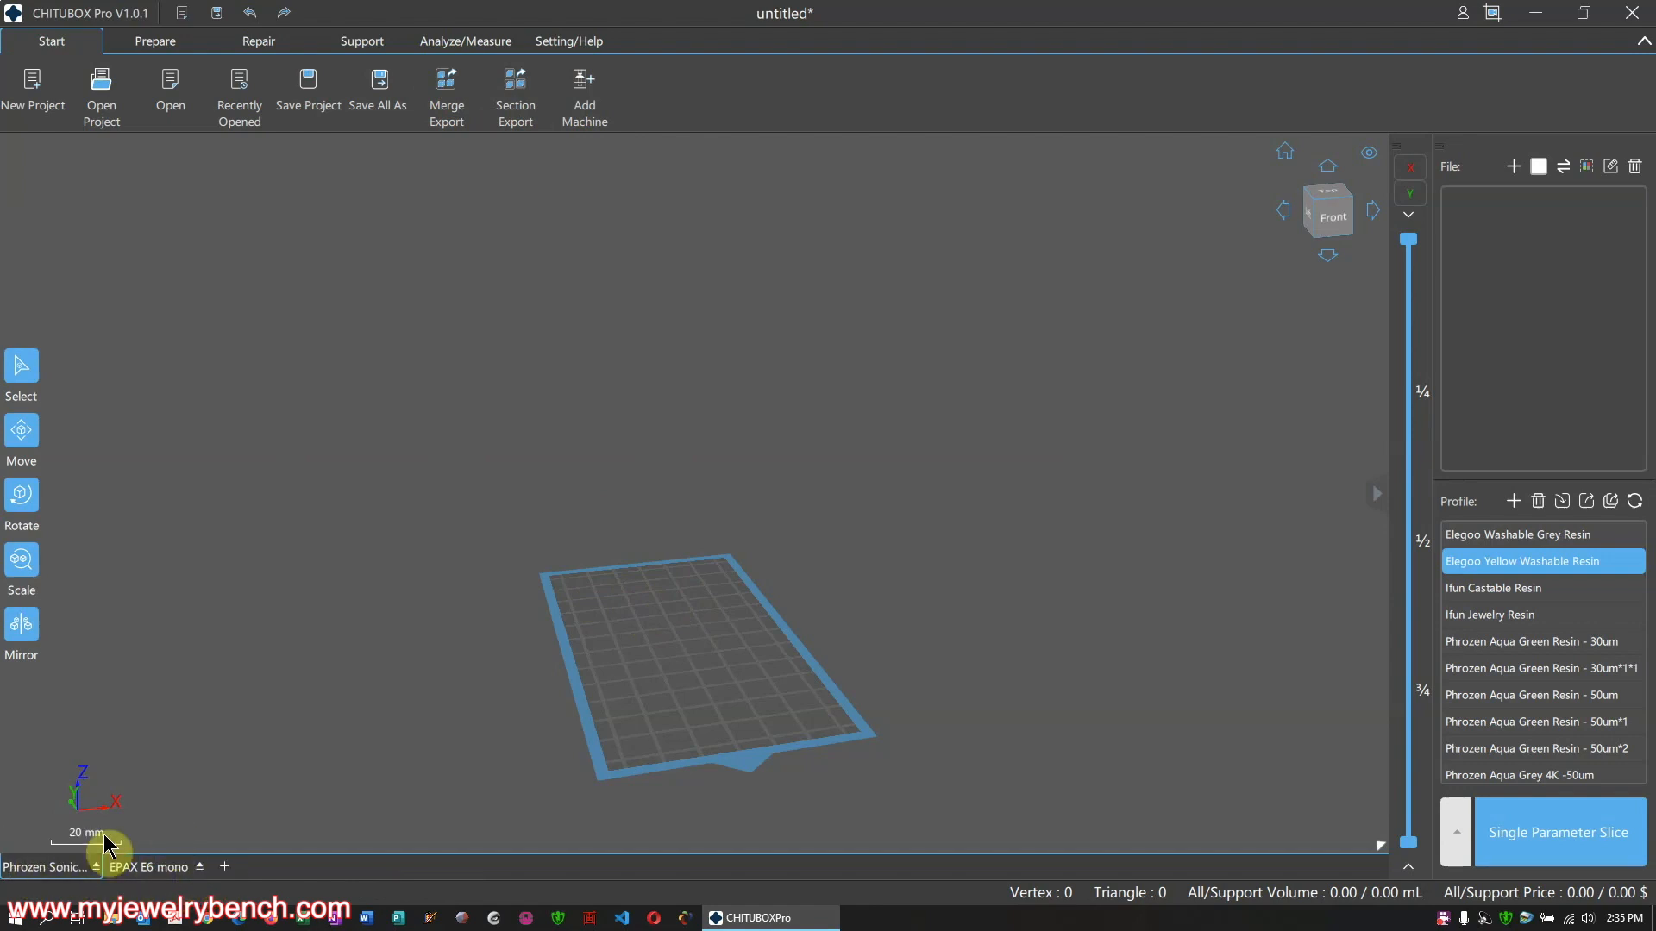
Start adding a machine and scroll through the printer brand list
click(587, 102)
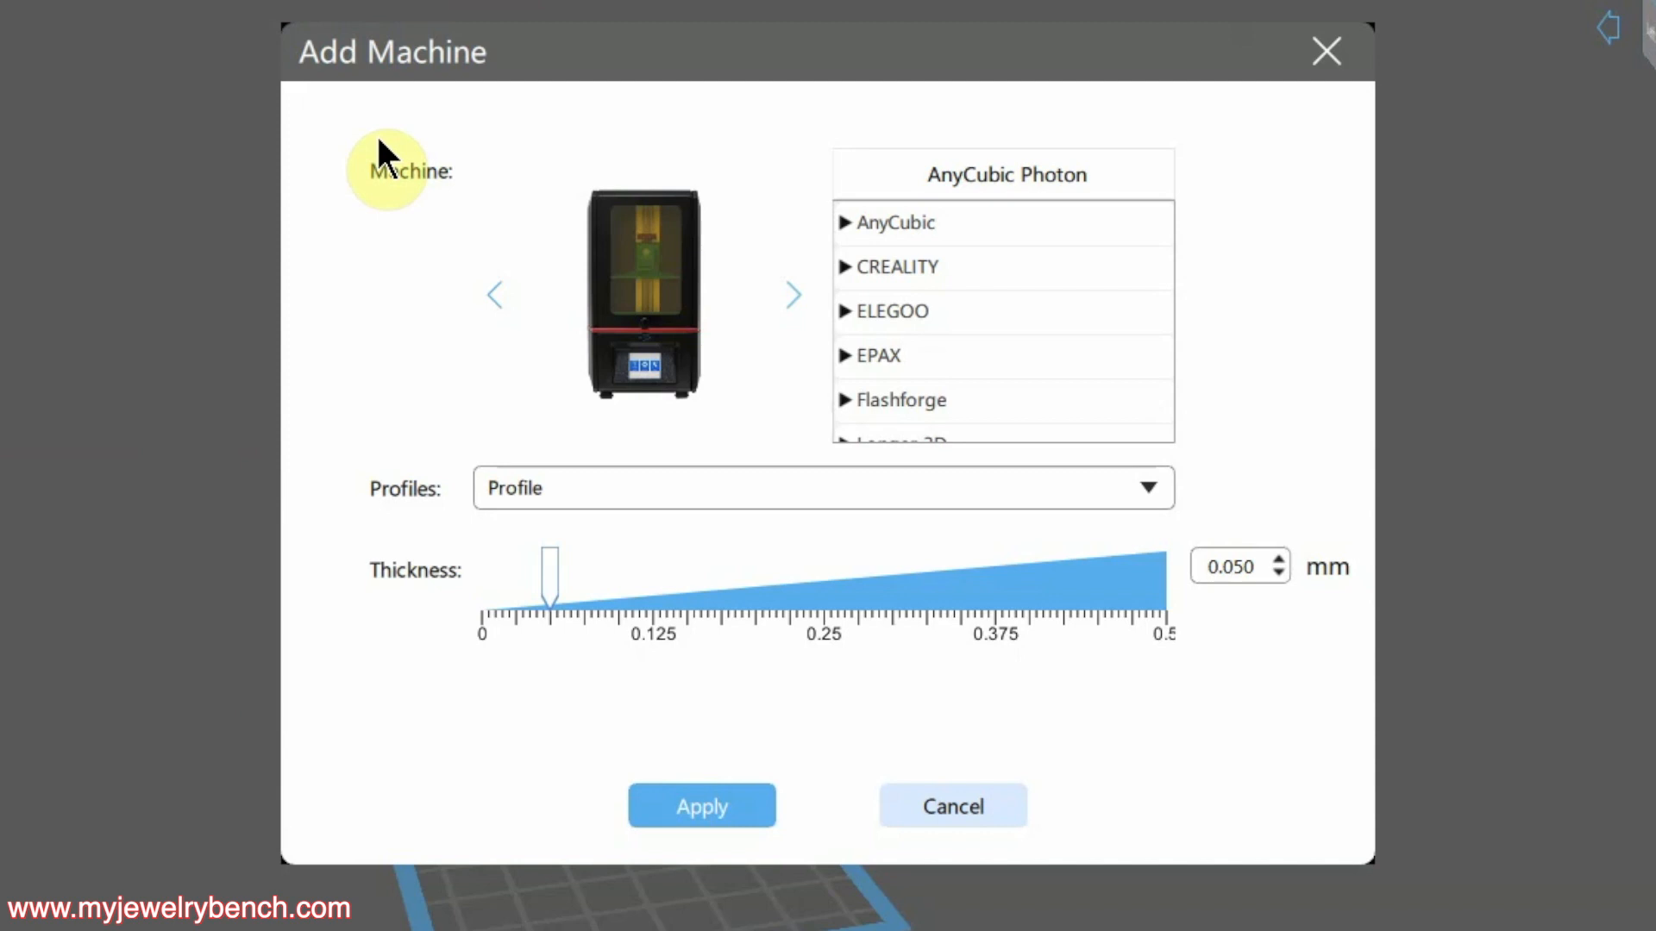
scroll(1042, 347, down, 1)
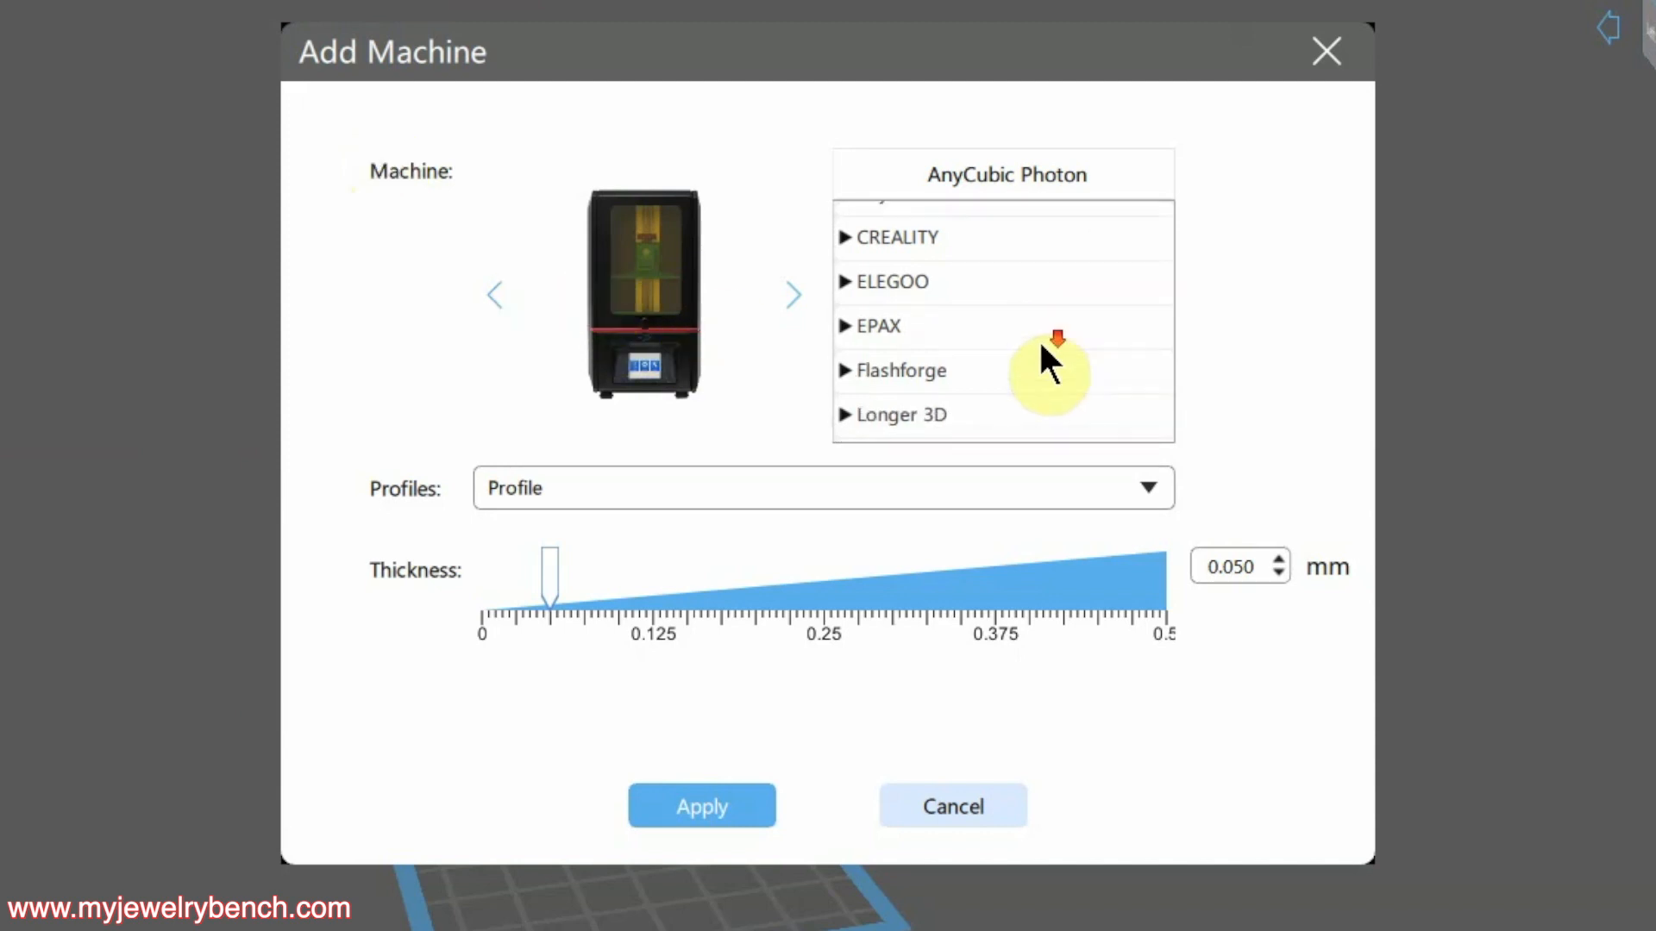
scroll(1038, 339, down, 2)
scroll(1038, 343, up, 3)
scroll(1038, 345, down, 9)
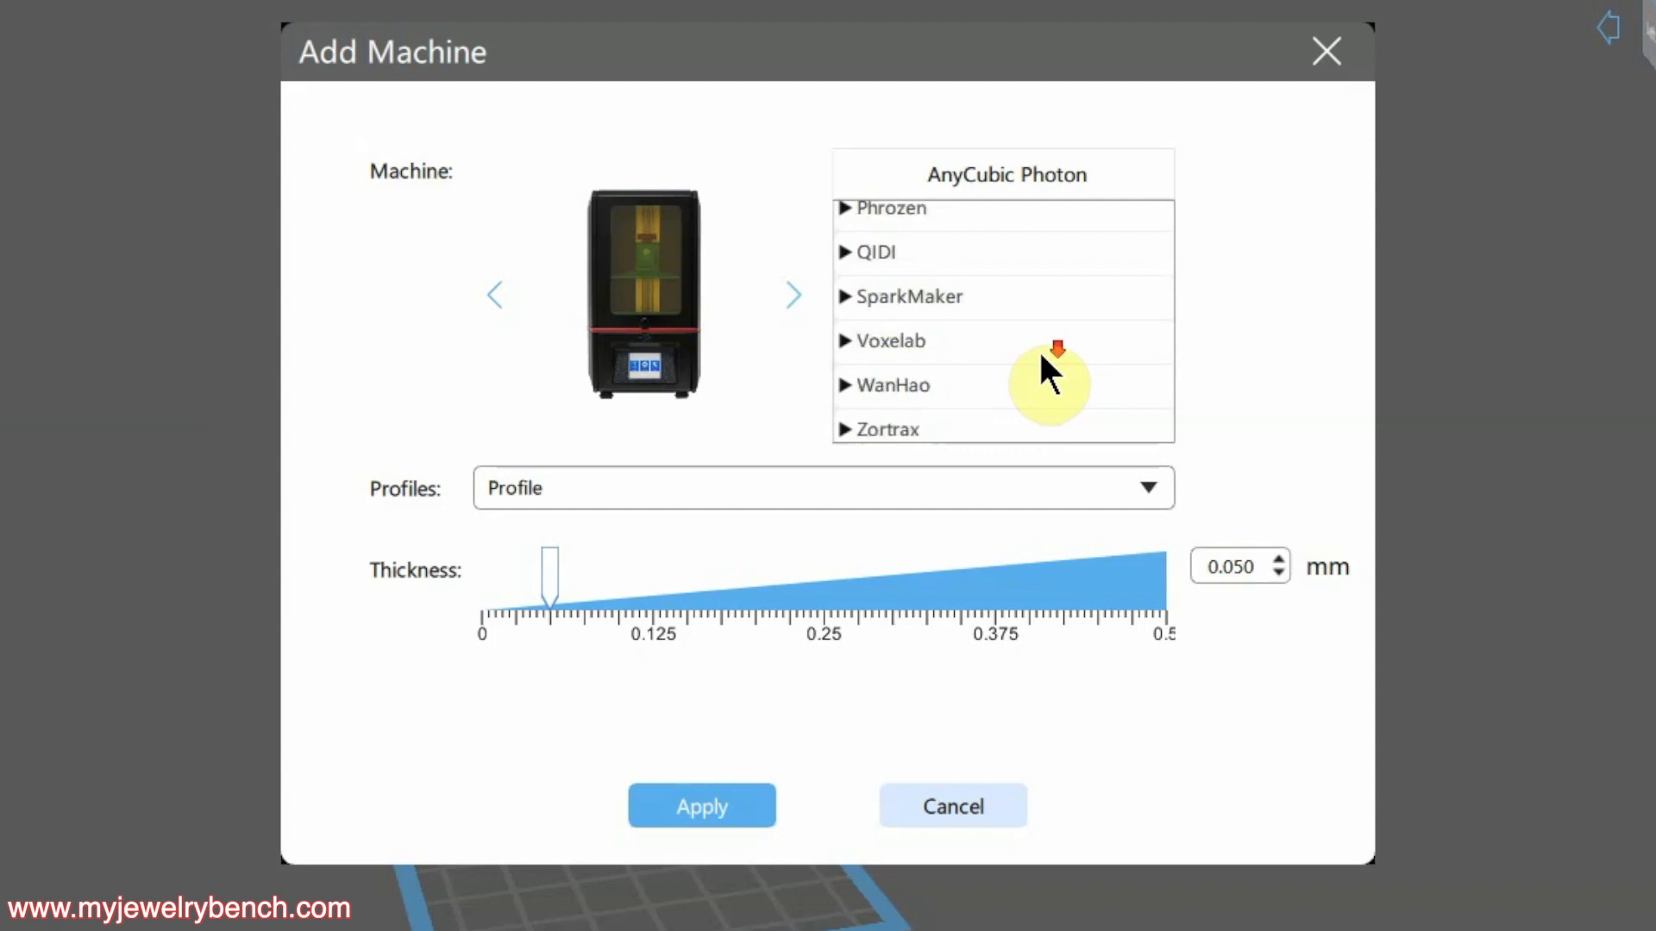
scroll(1040, 354, down, 2)
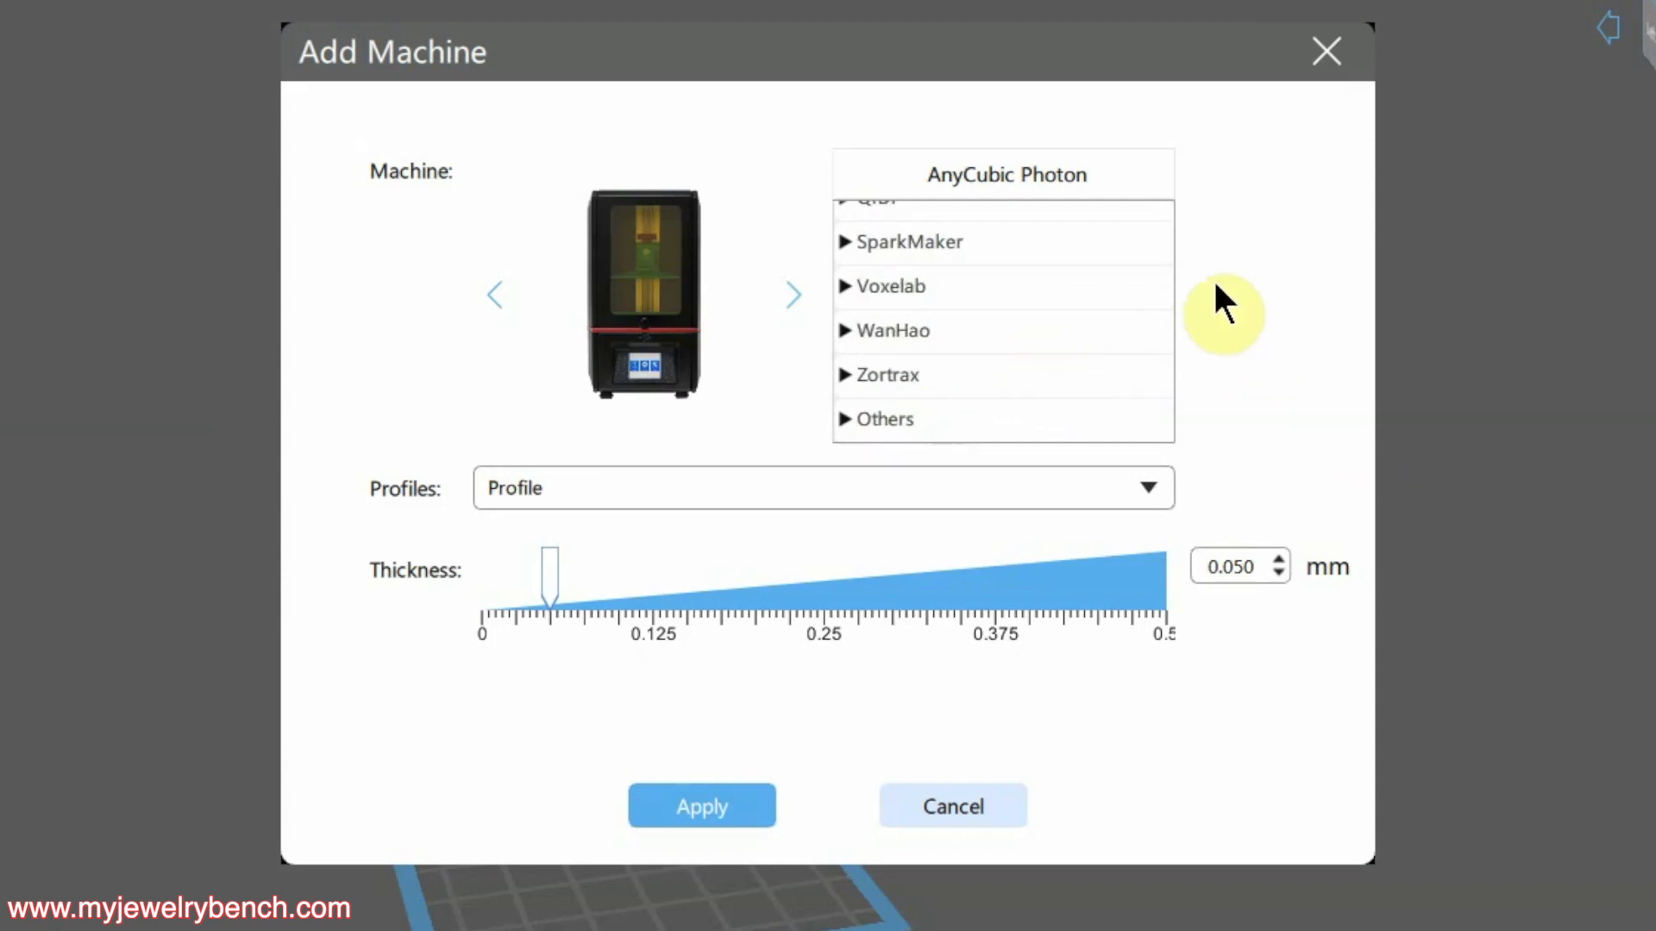
scroll(1028, 317, up, 8)
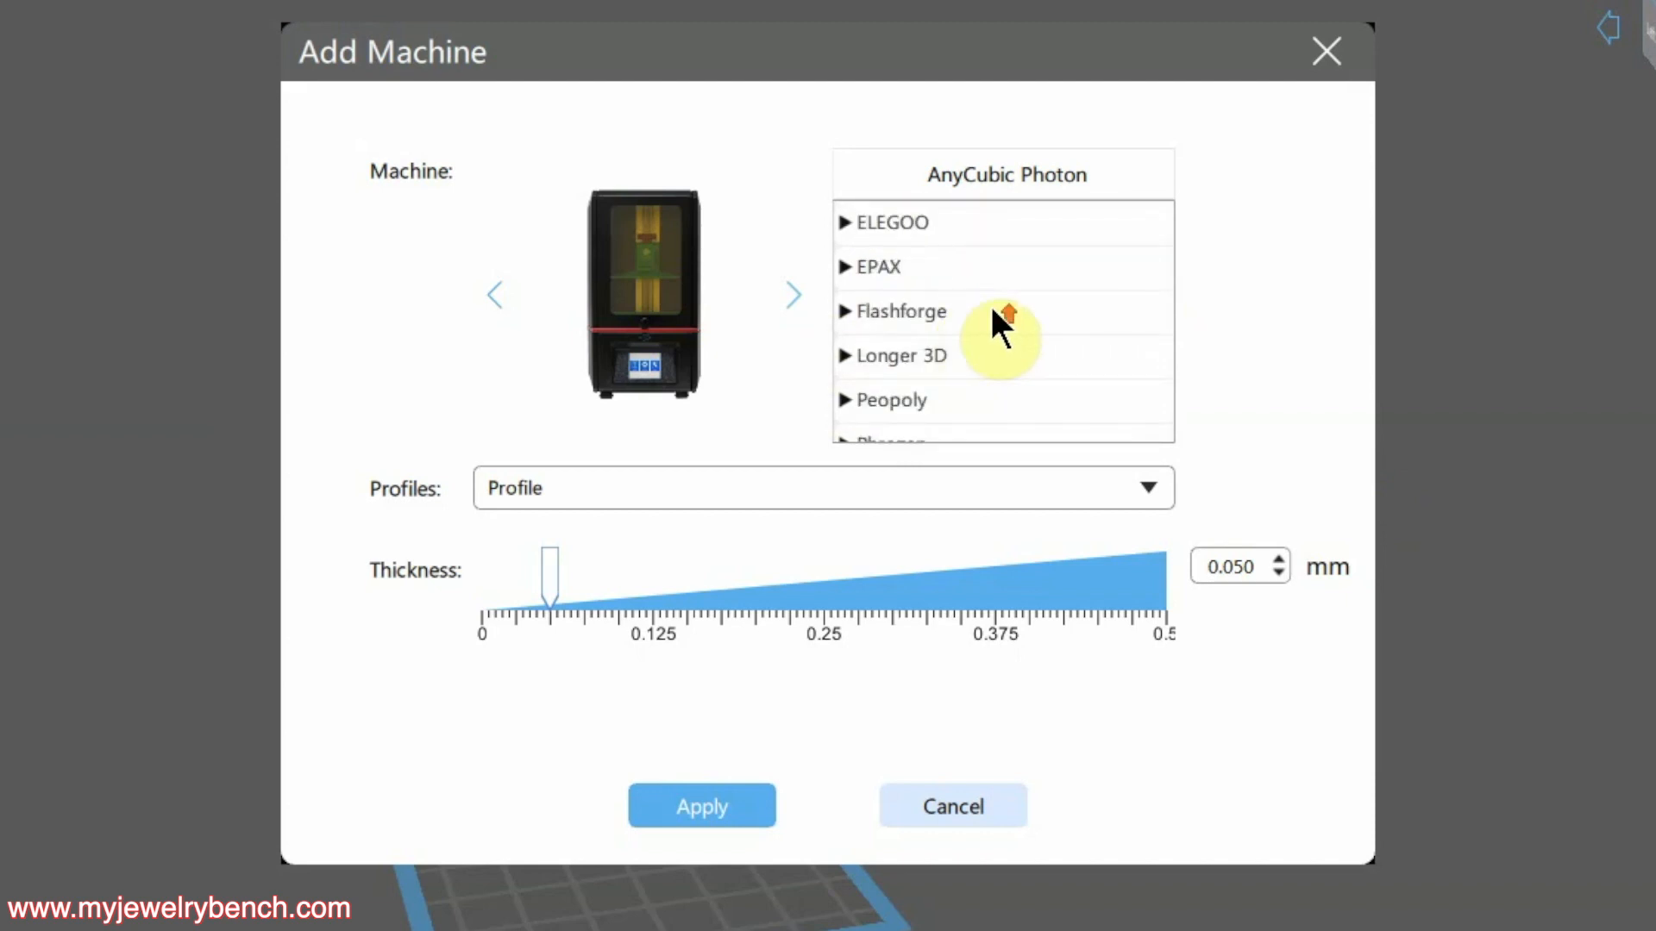
scroll(991, 322, up, 1)
Expand the EPAX brand and select the EPAX X1K 2Kmono printer
click(918, 325)
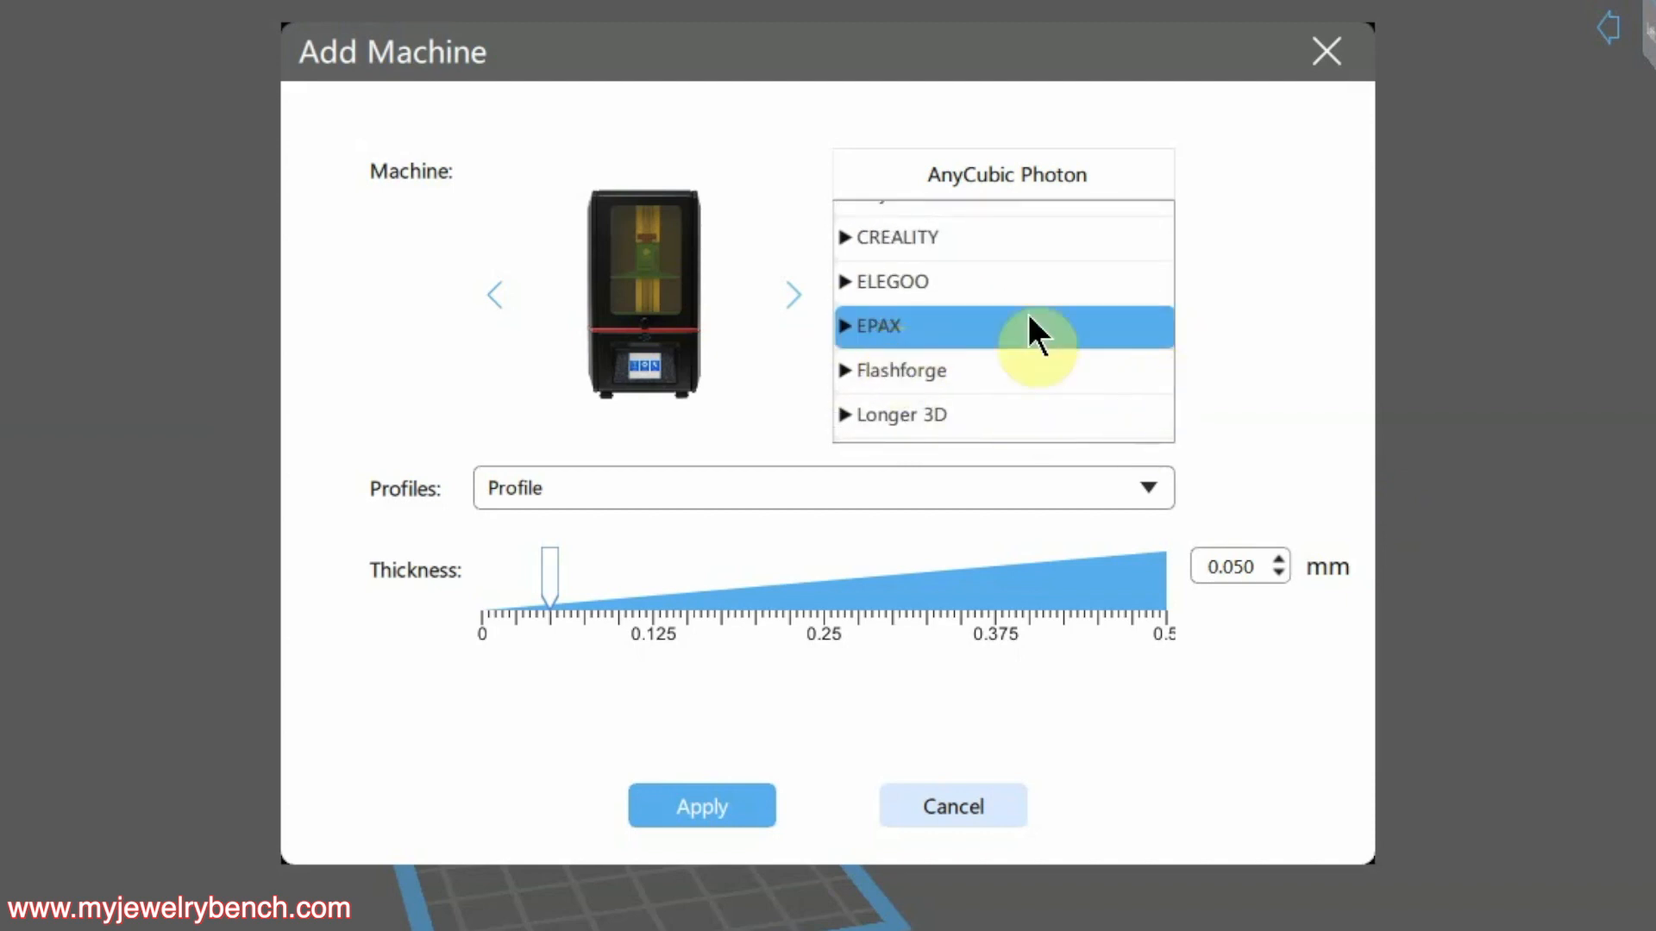
click(837, 319)
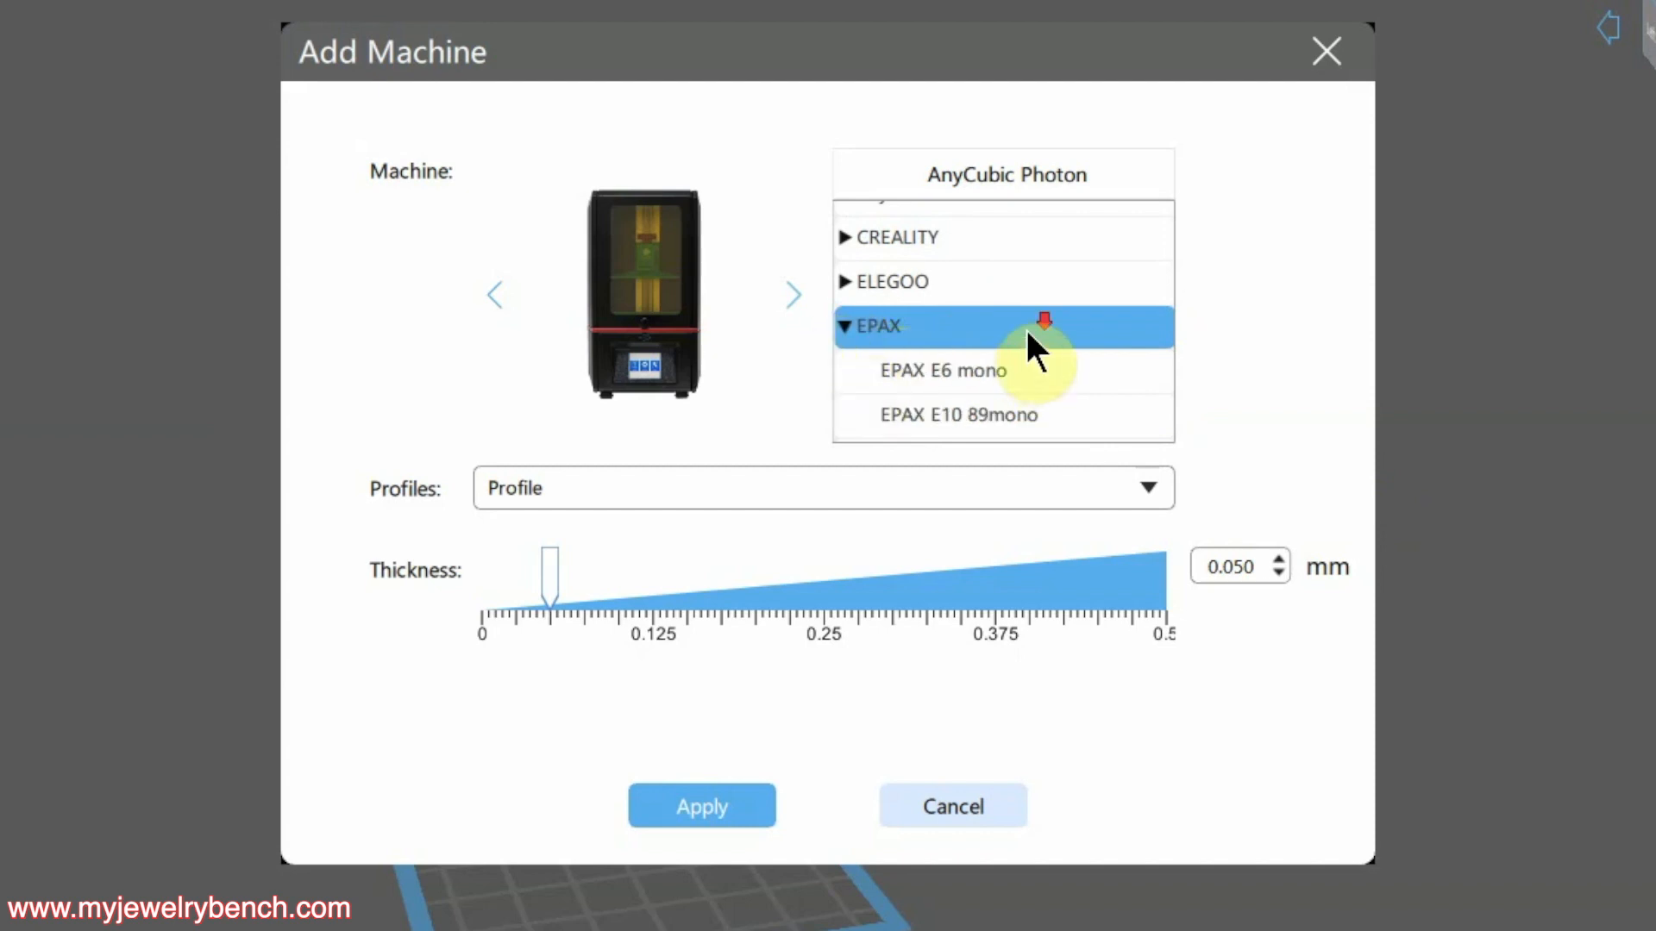
scroll(1024, 328, down, 1)
scroll(1032, 334, down, 2)
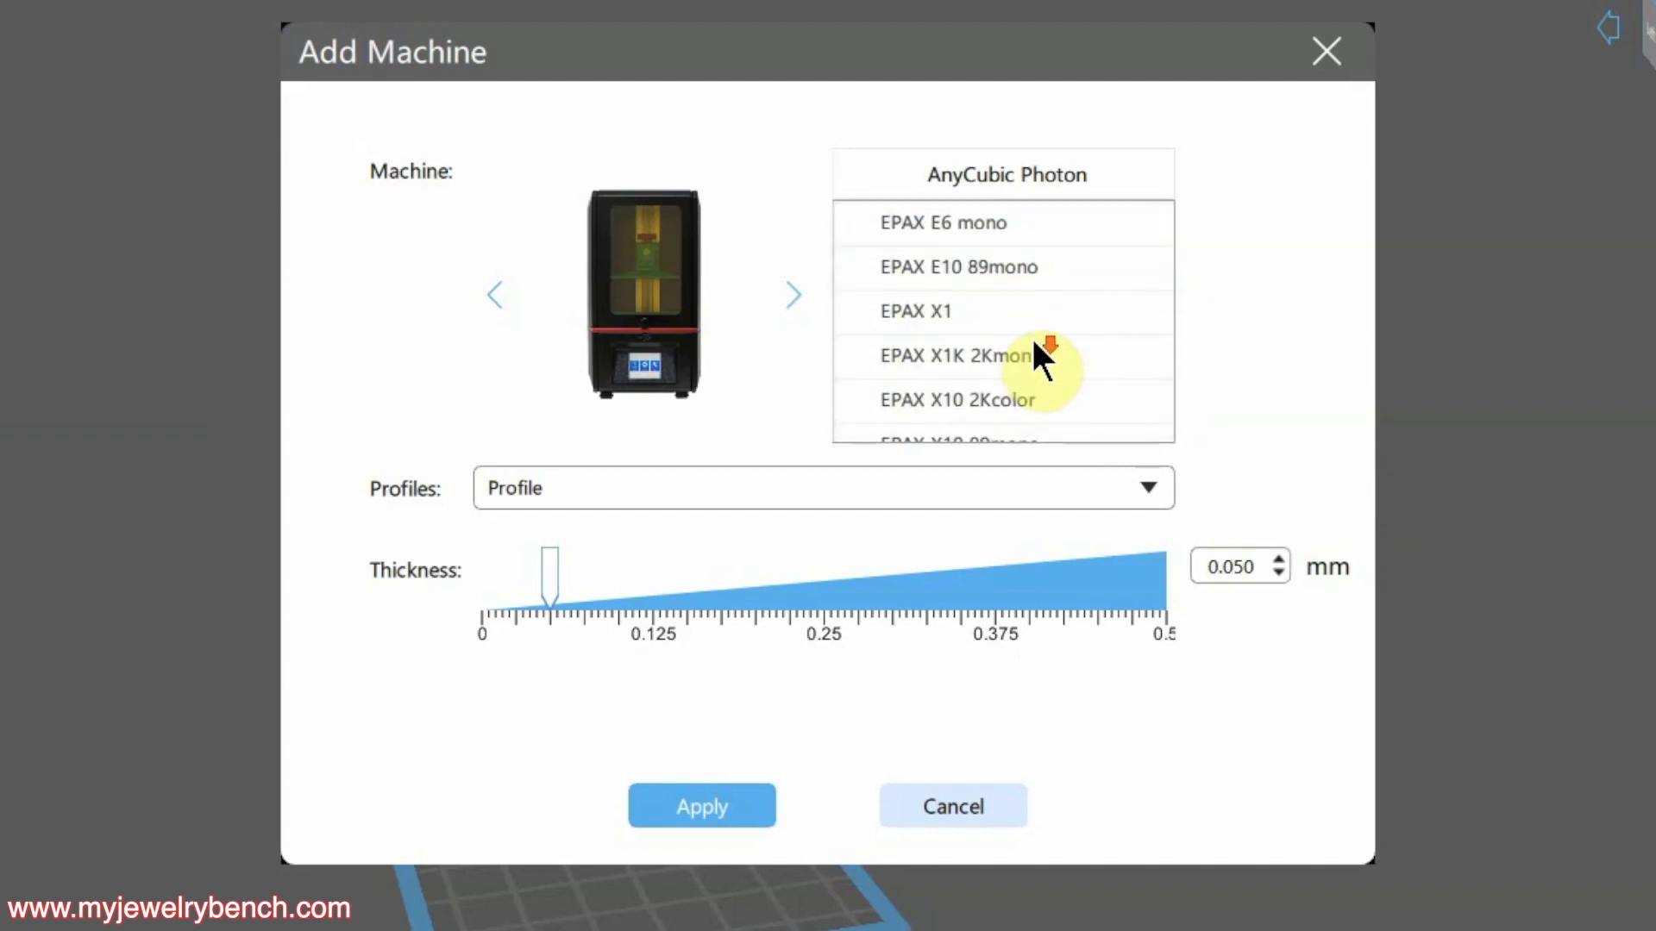
click(982, 358)
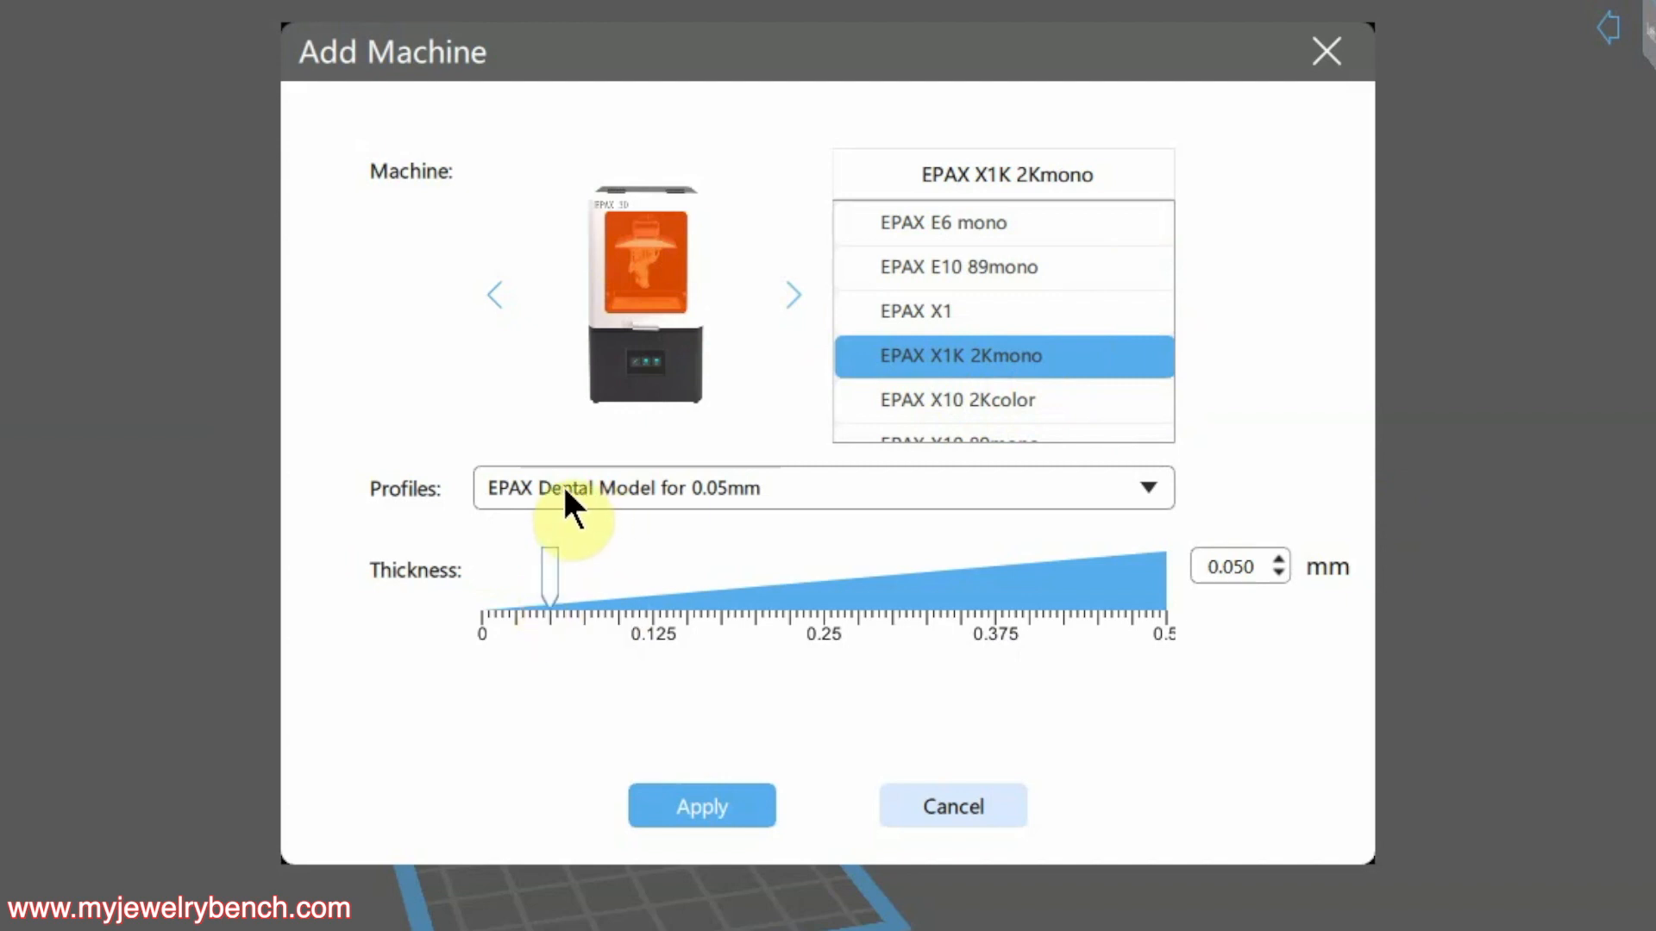
Switch the resin profile to EPAX General Purpose Rapid for 0.05mm
click(1150, 488)
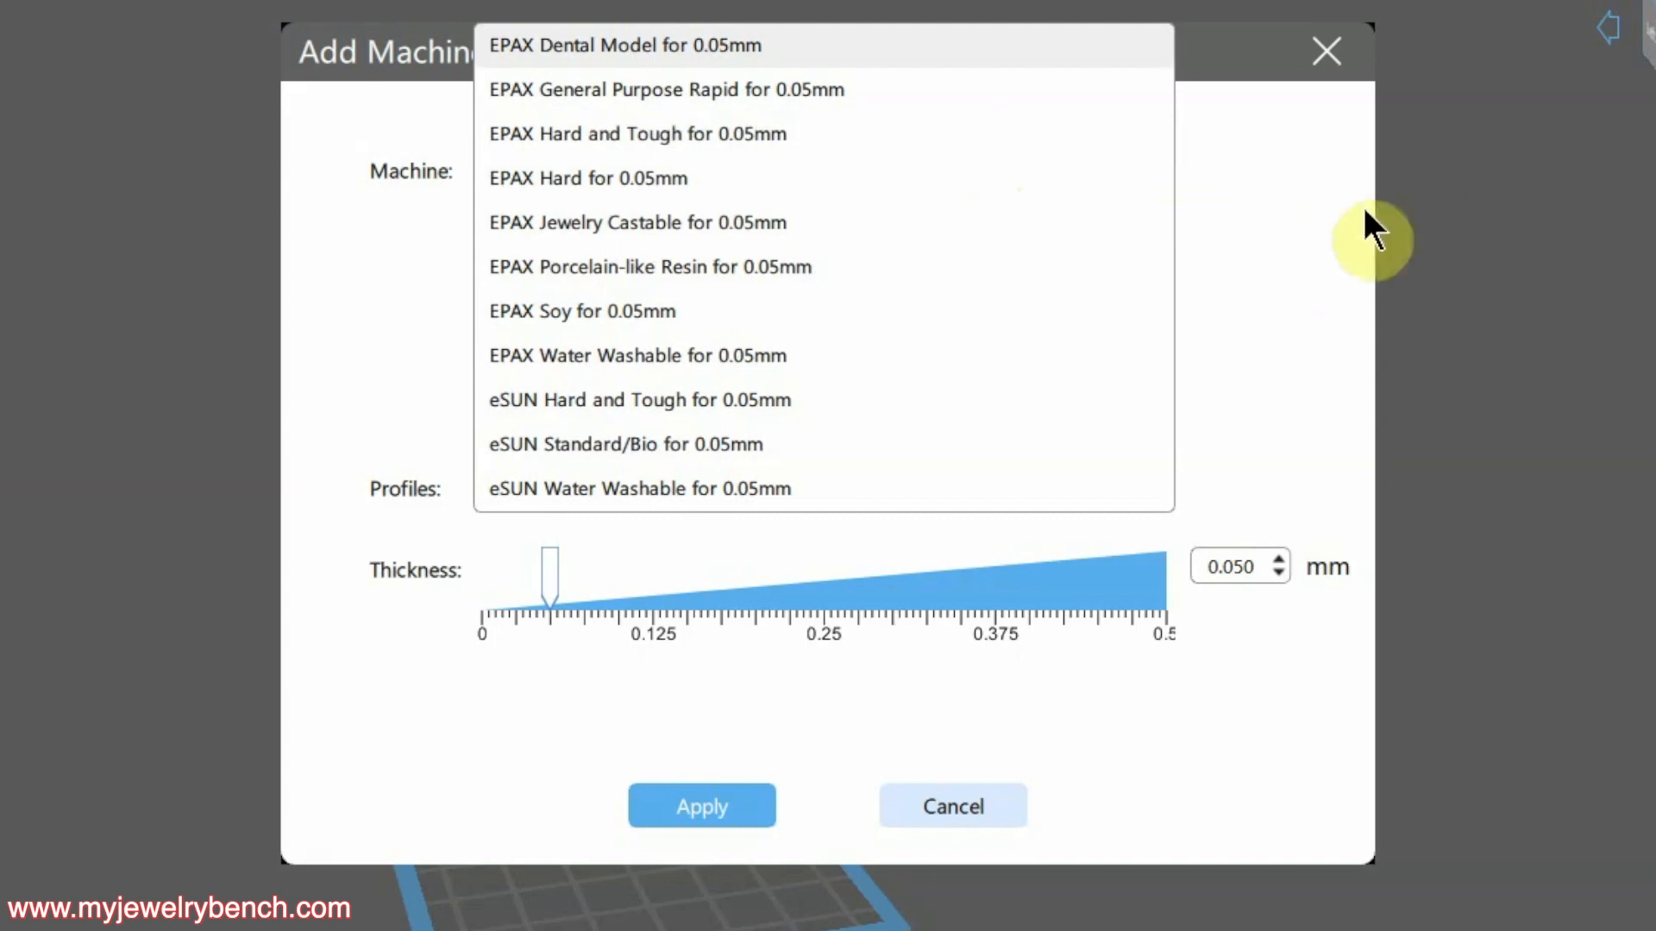
click(640, 45)
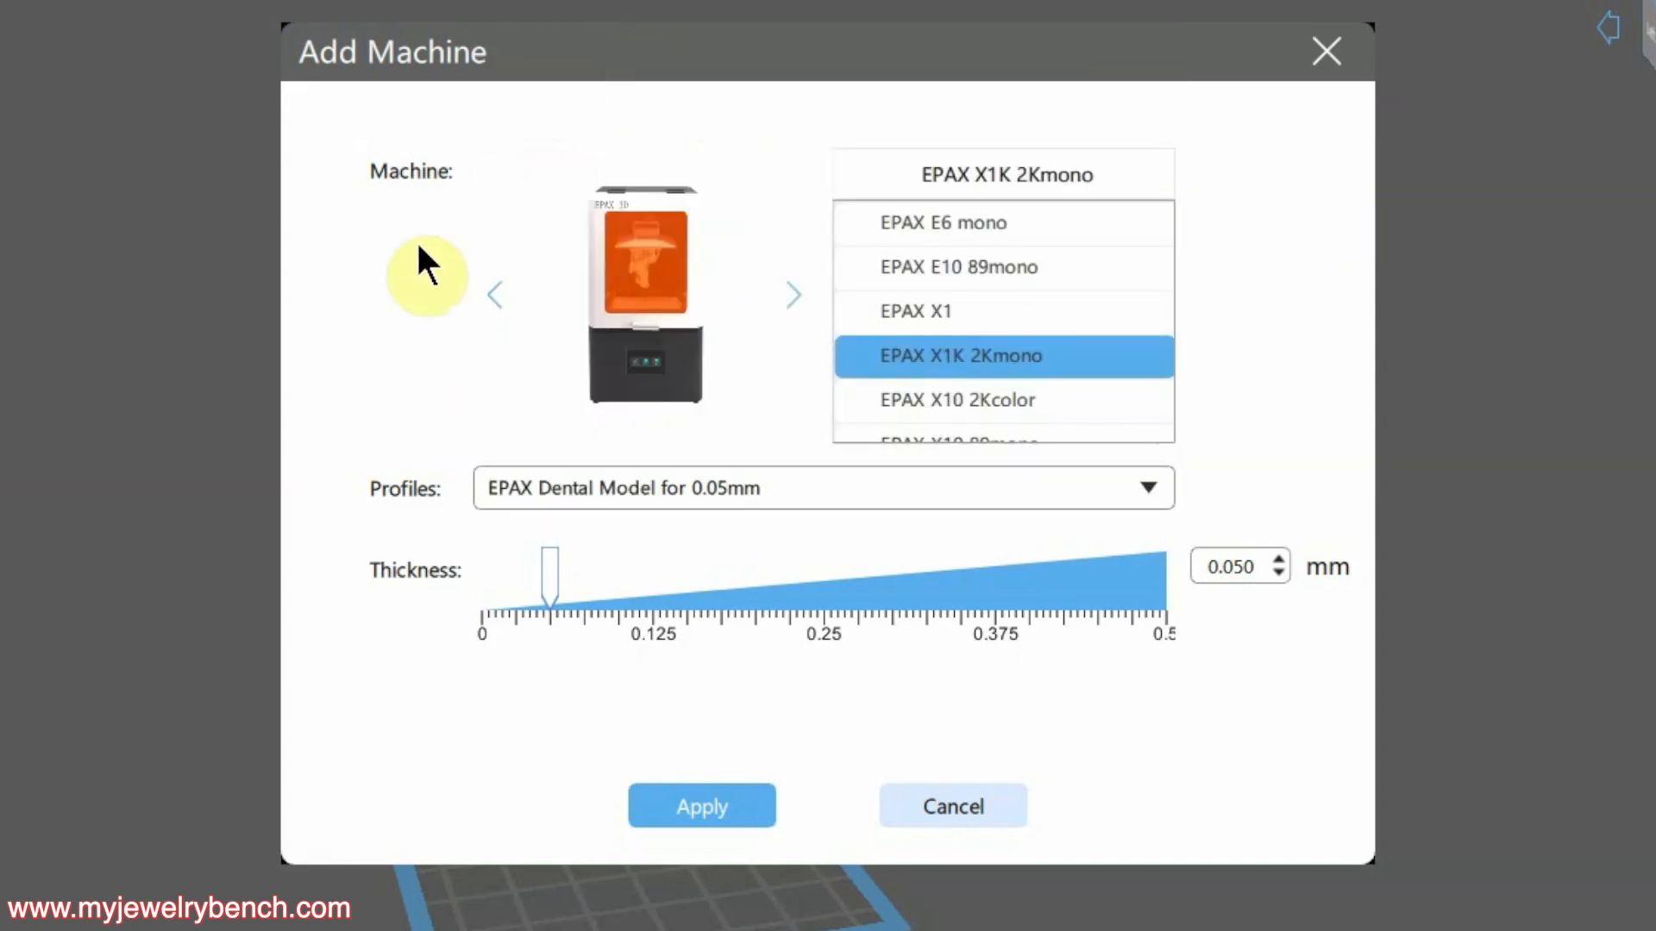
click(666, 488)
click(776, 89)
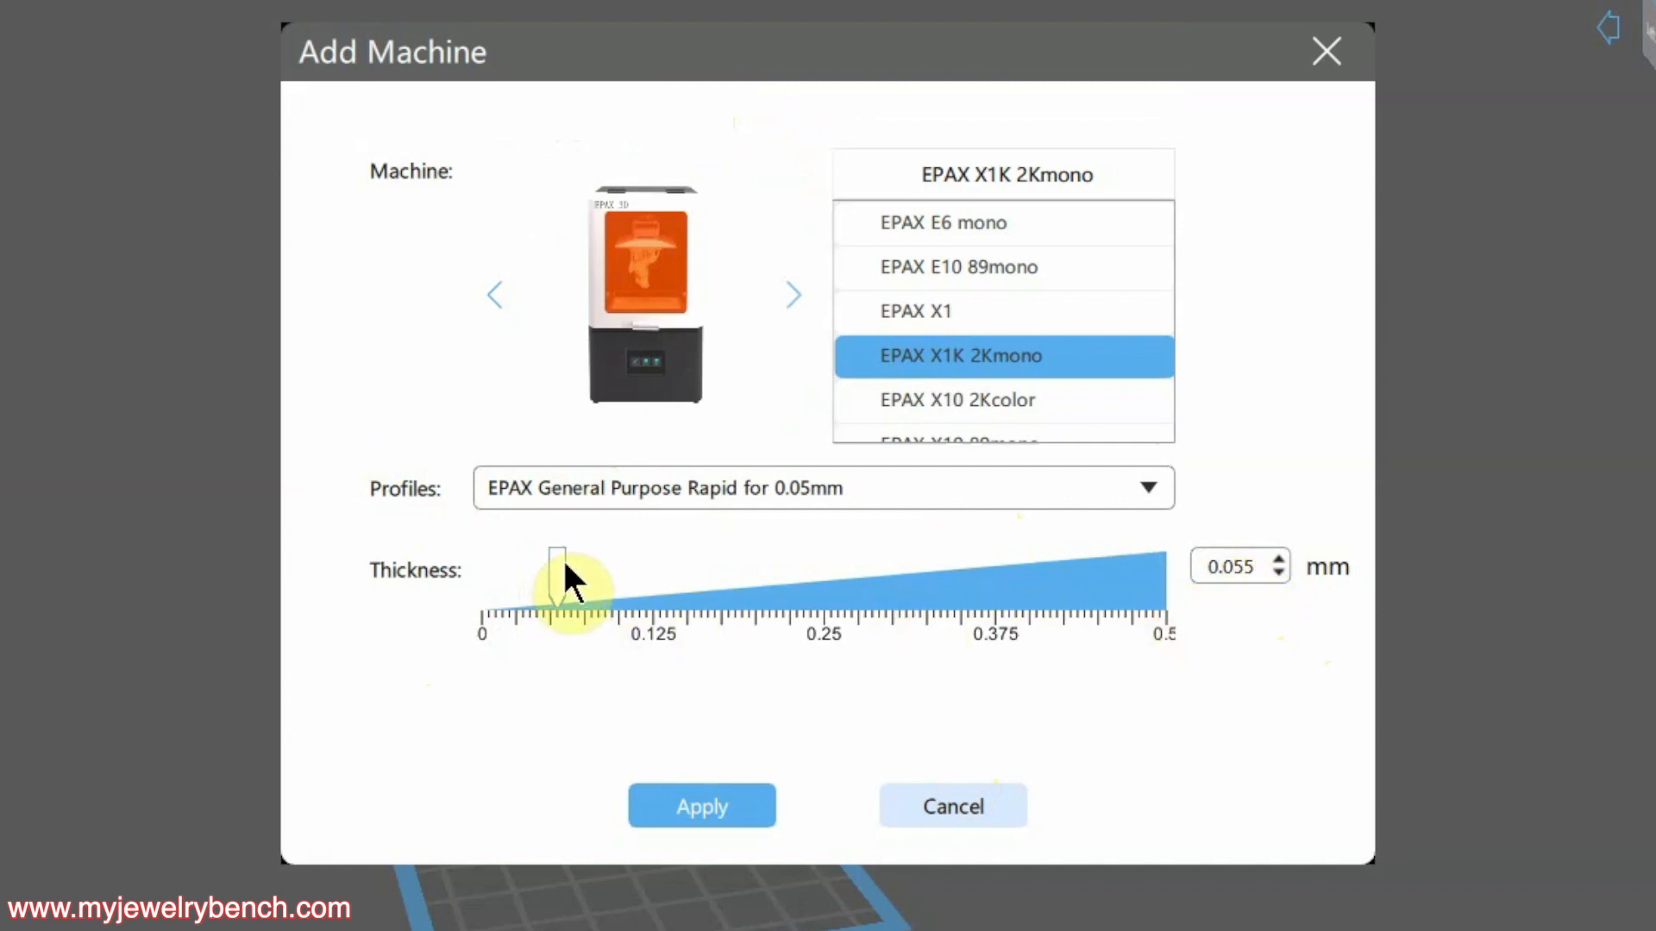
Set the layer thickness to 0.040 mm and add the EPAX X1K 2Kmono machine
drag(564, 565, 530, 567)
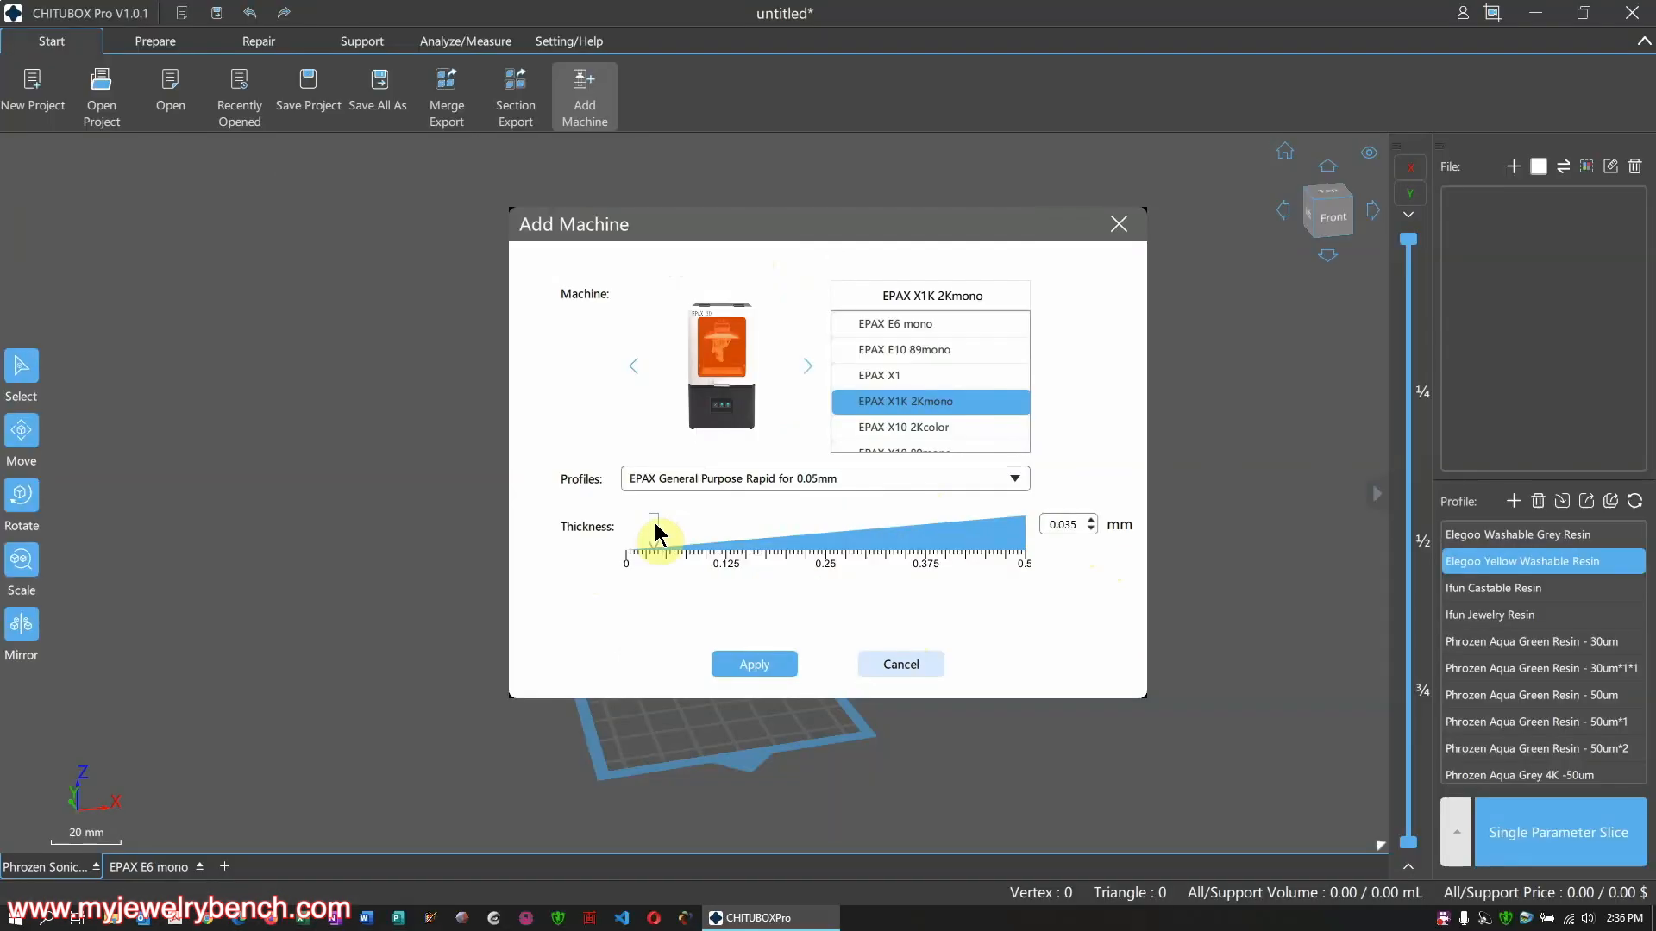
drag(656, 523, 658, 524)
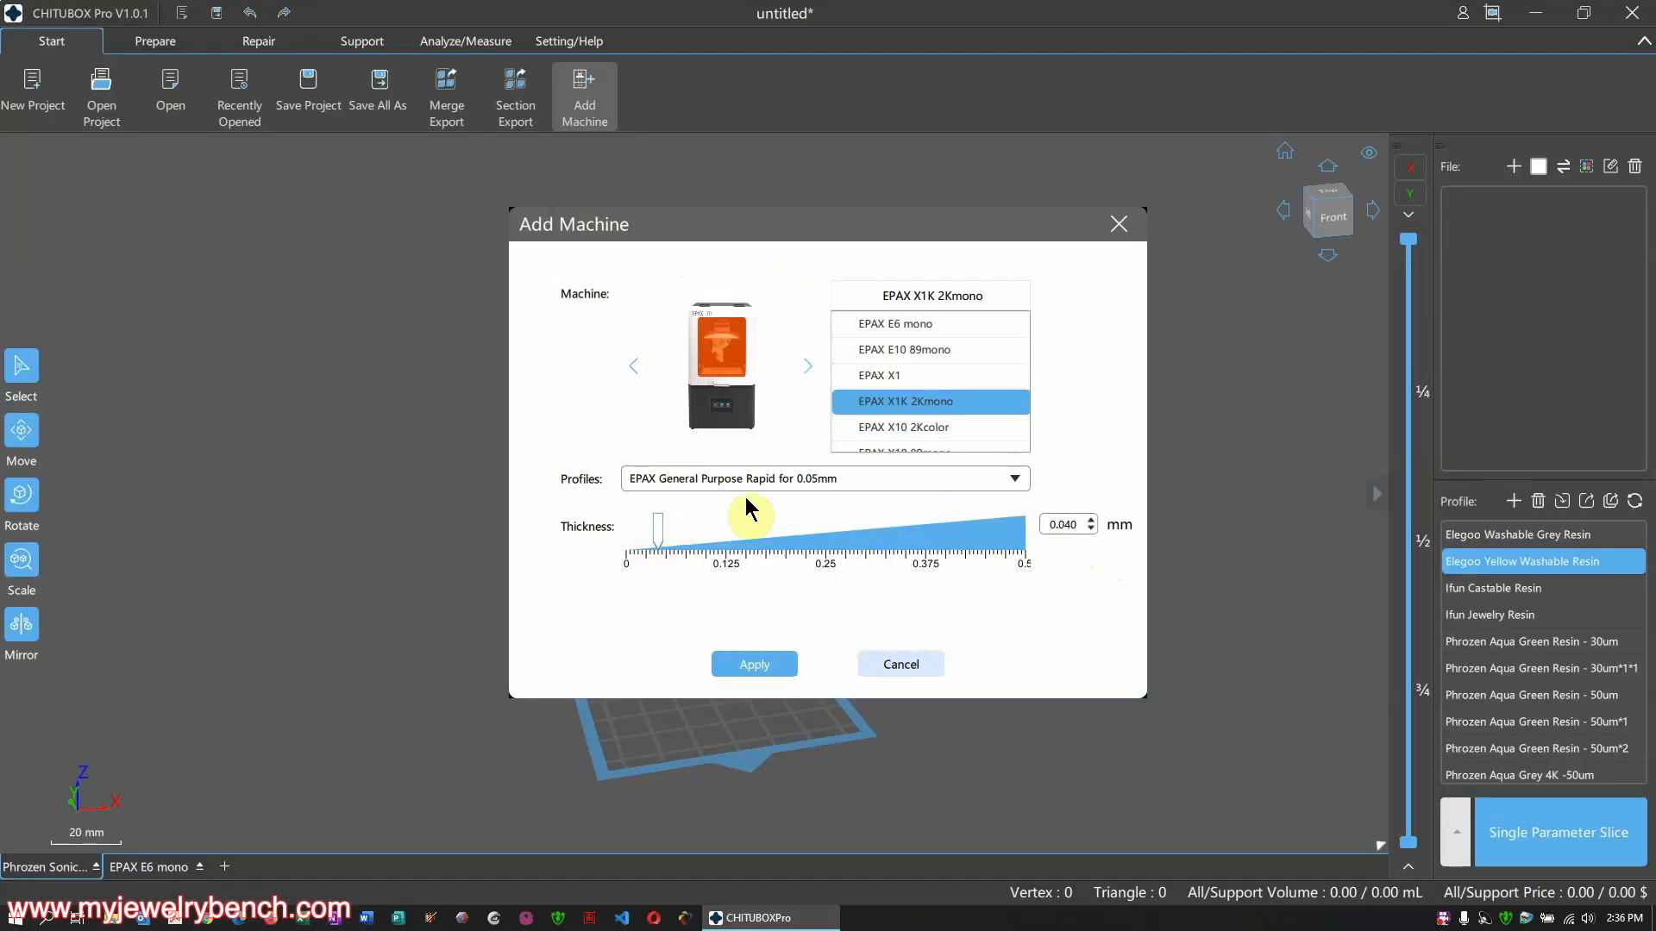
click(754, 664)
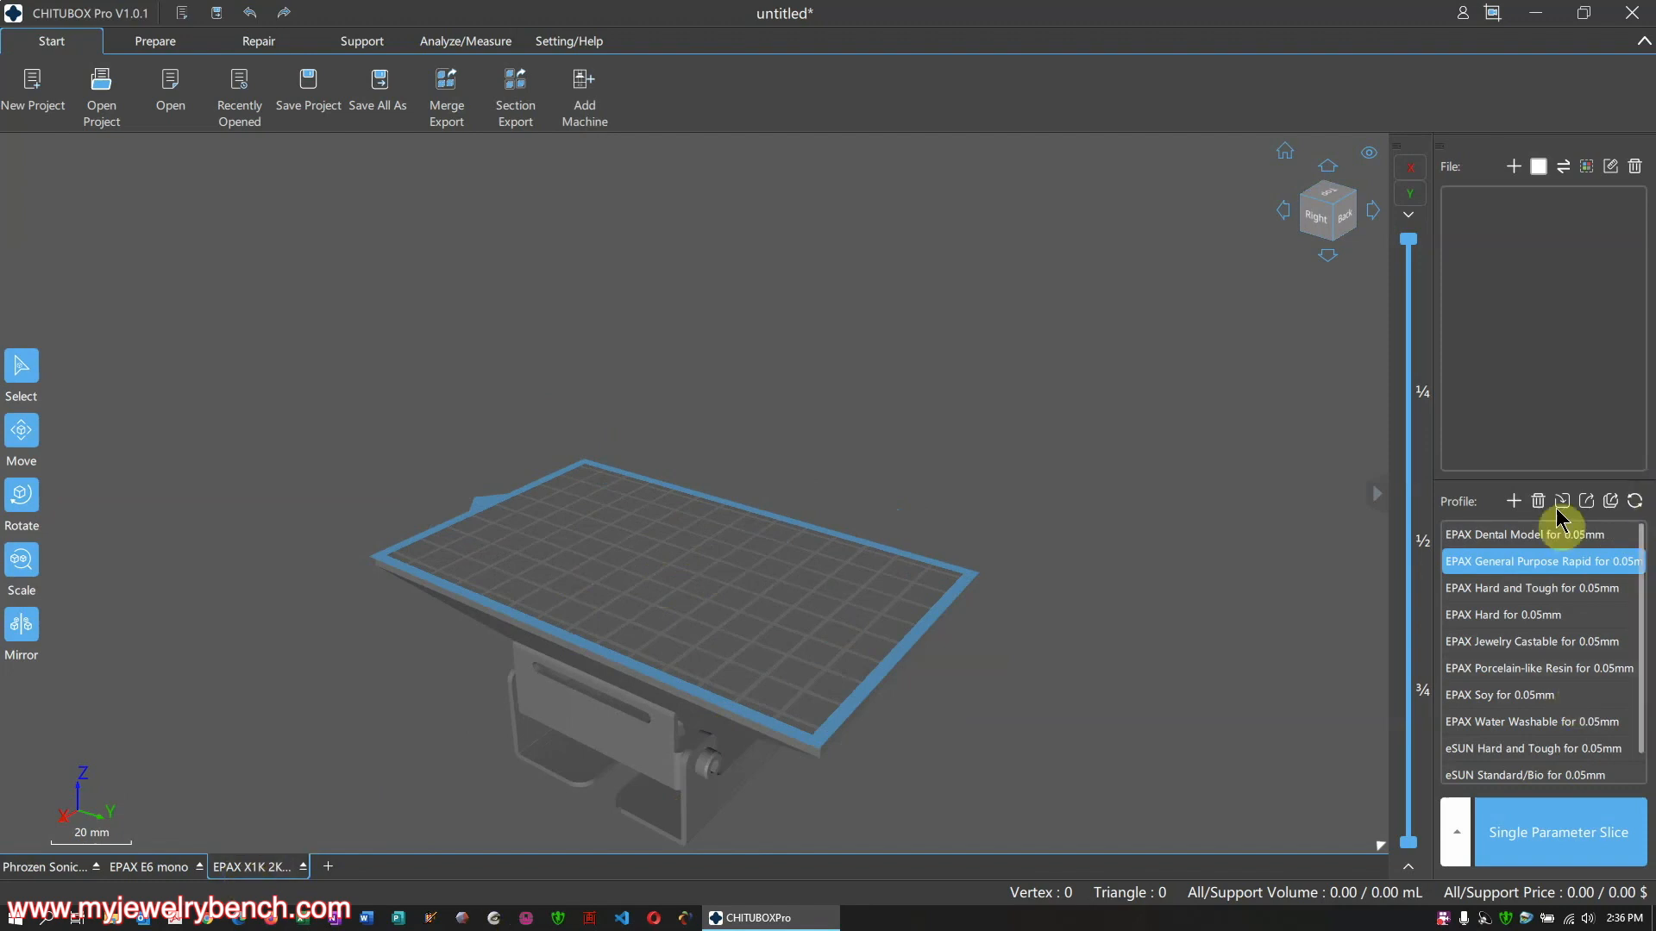
Import Character2.stl and decline the automatic damaged-model repair
scroll(1548, 582, down, 2)
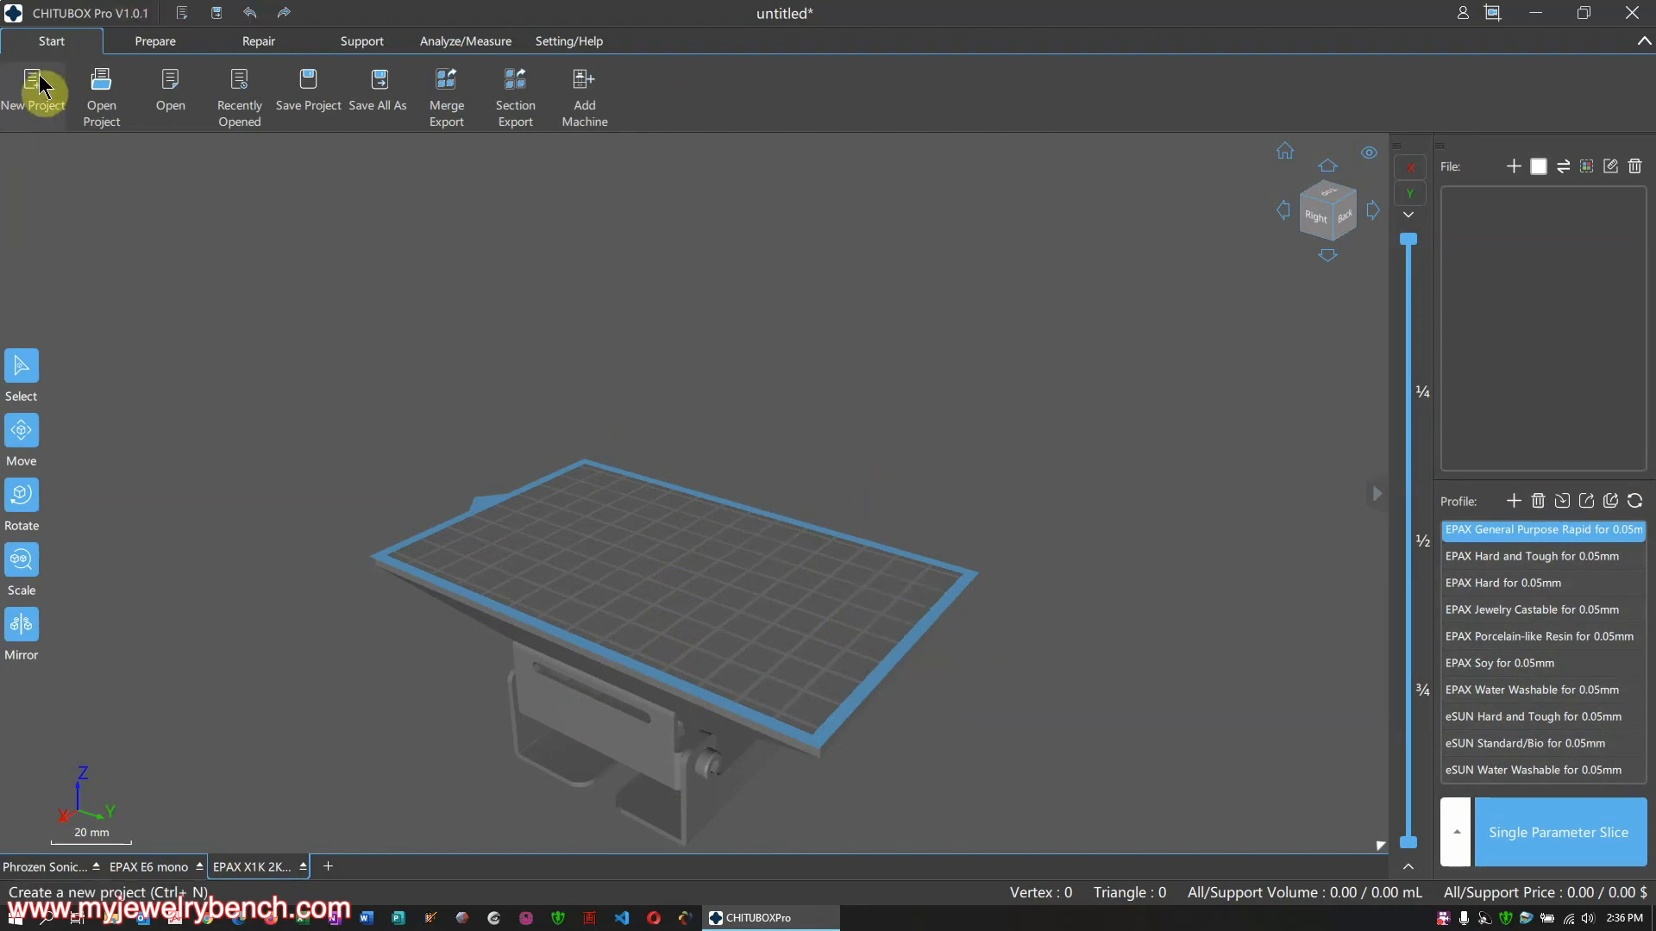
click(163, 83)
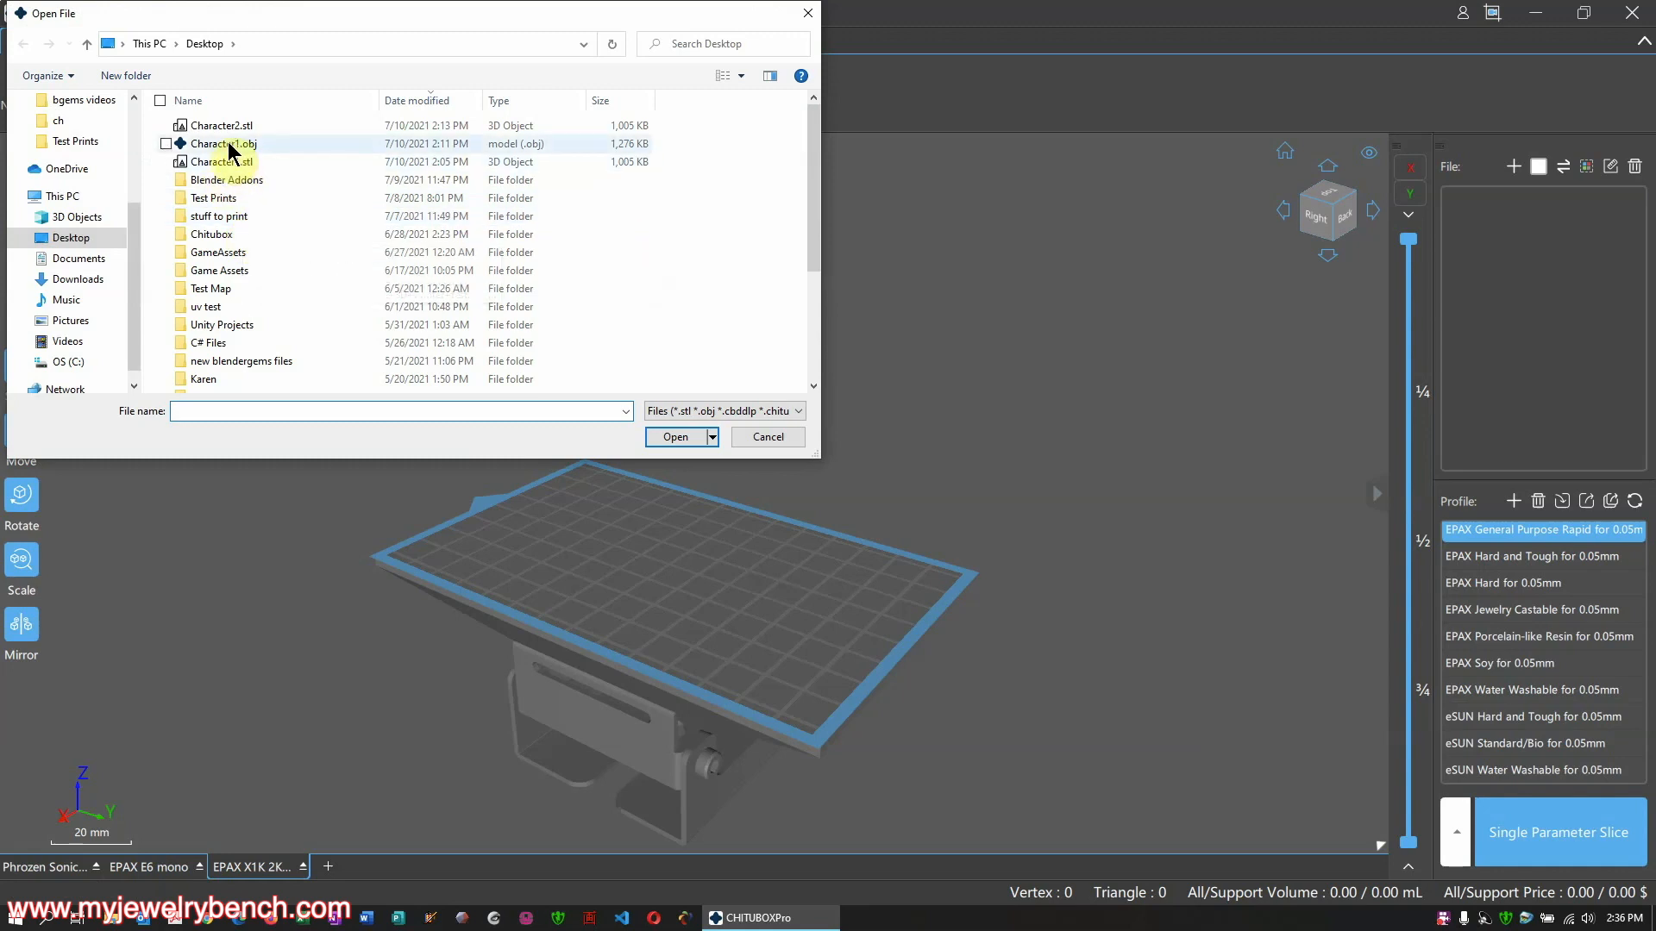
double_click(207, 126)
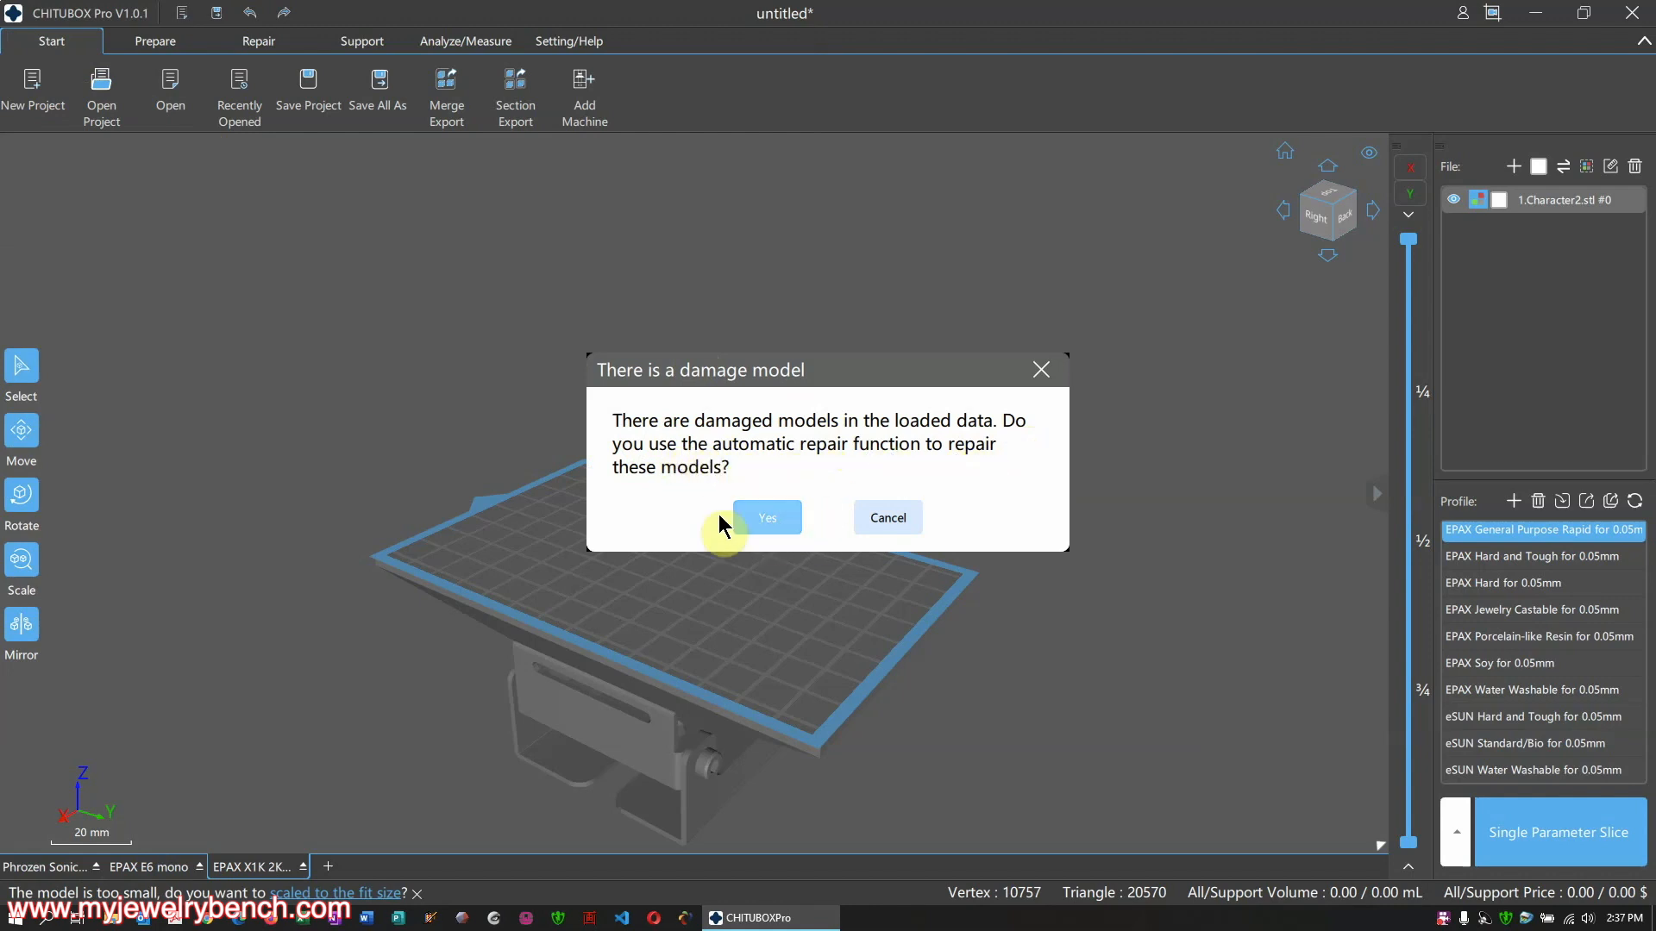
click(878, 517)
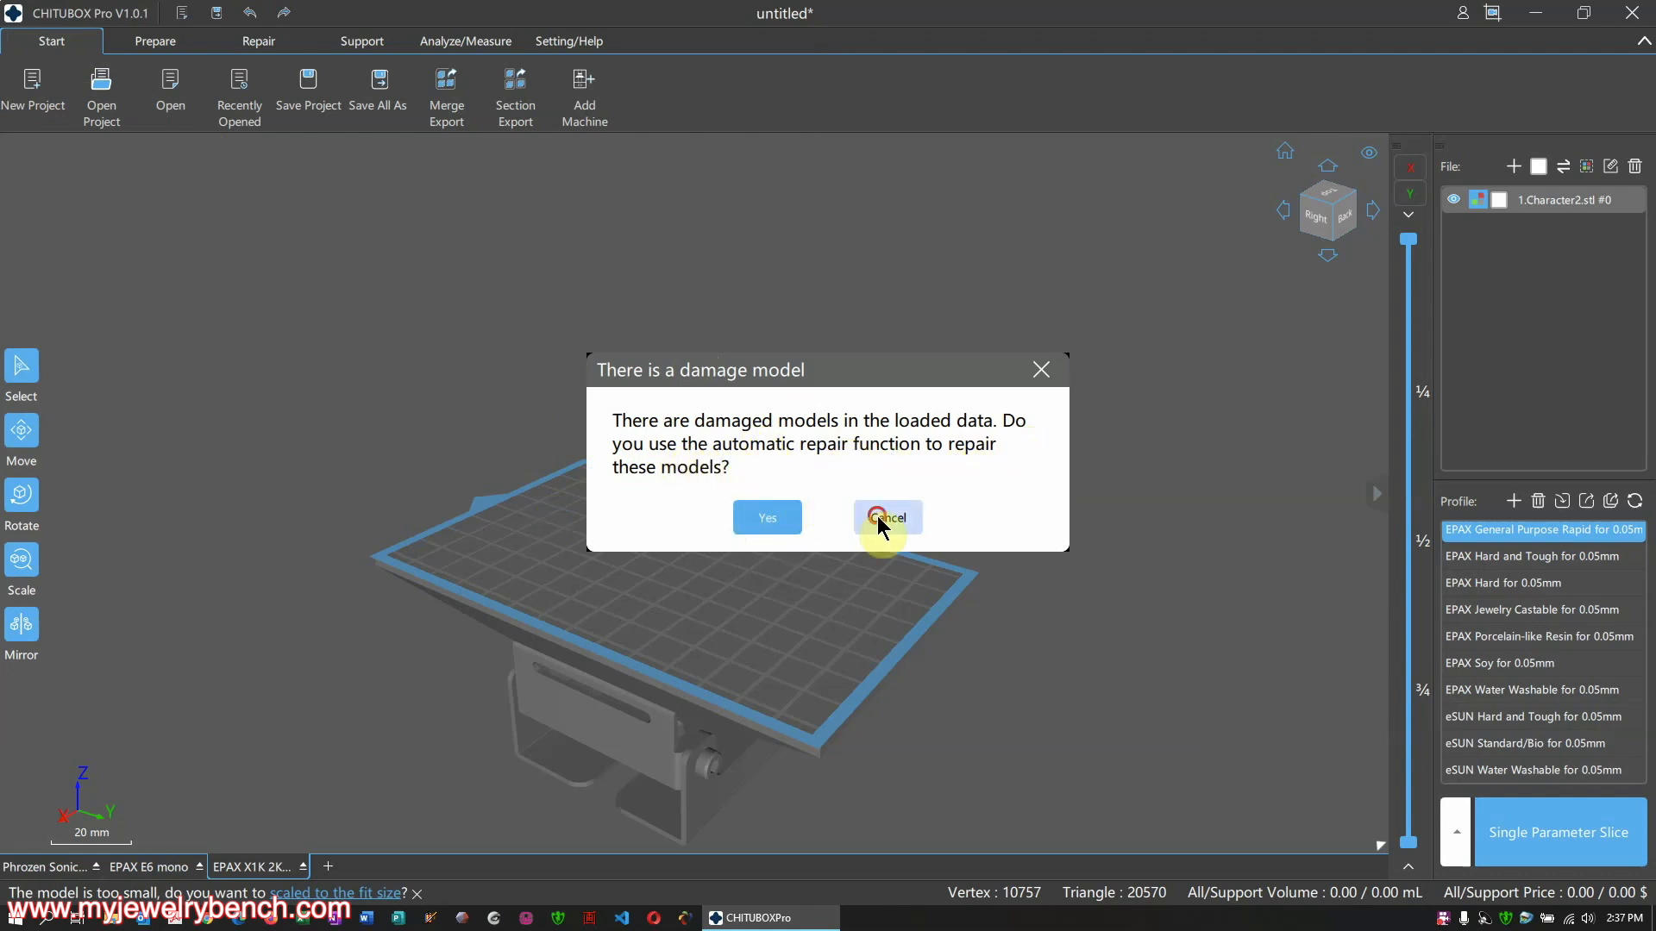
scroll(814, 528, down, 2)
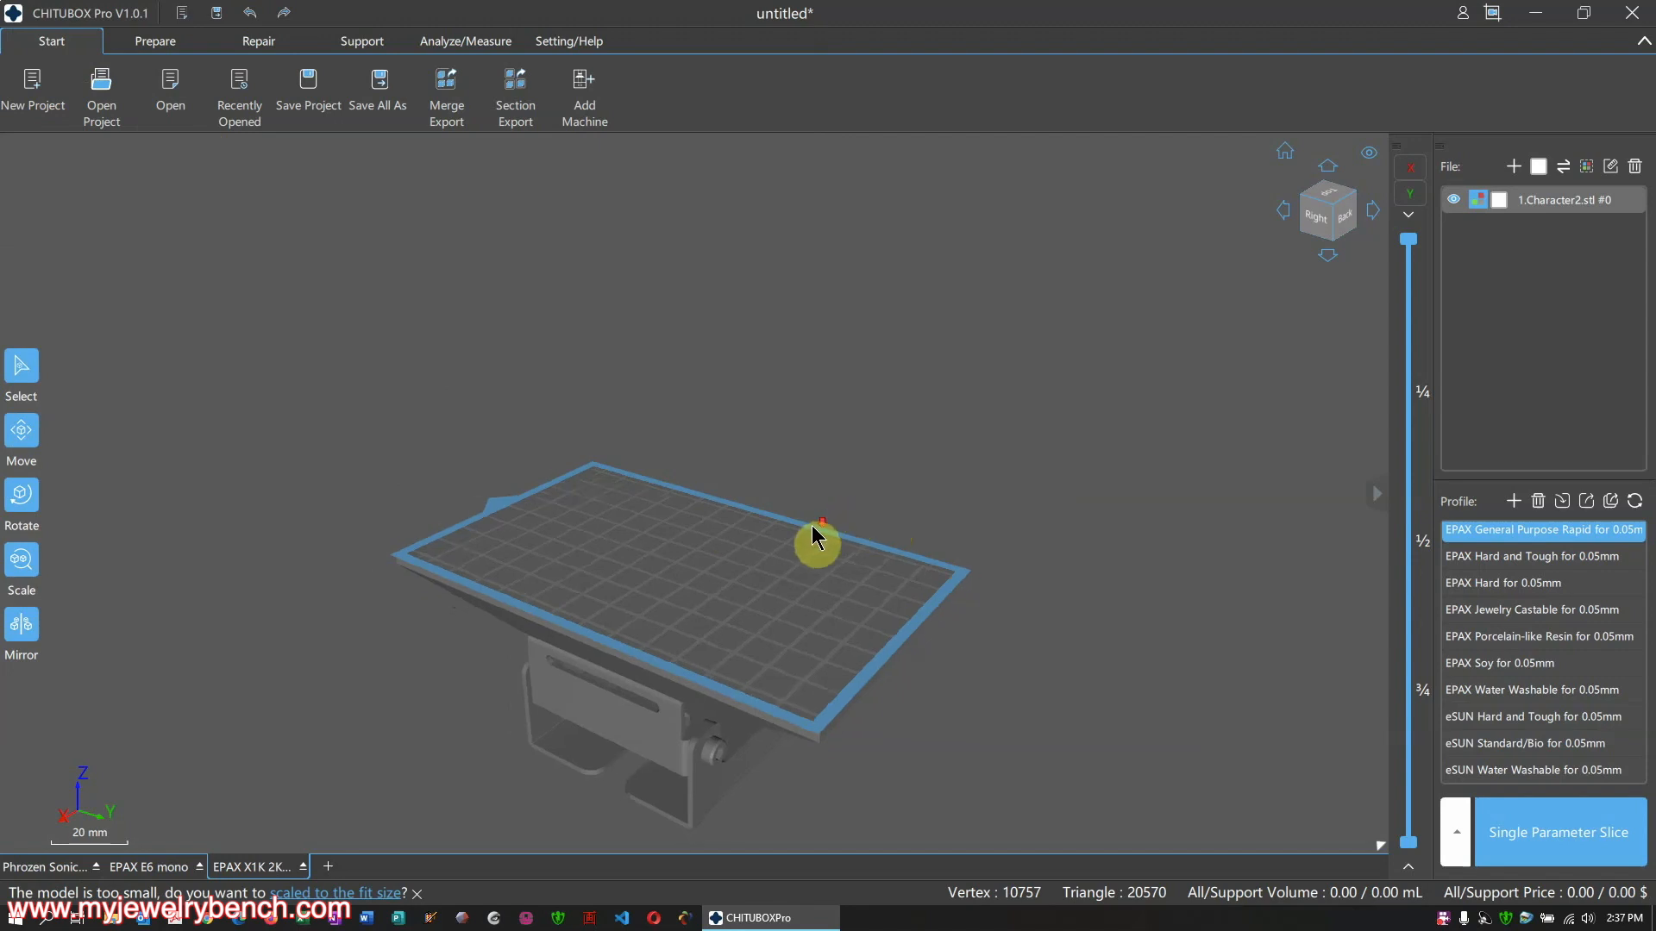
scroll(778, 536, down, 1)
Scale Character2 up to 45.14 mm wide and view it from the side
click(136, 601)
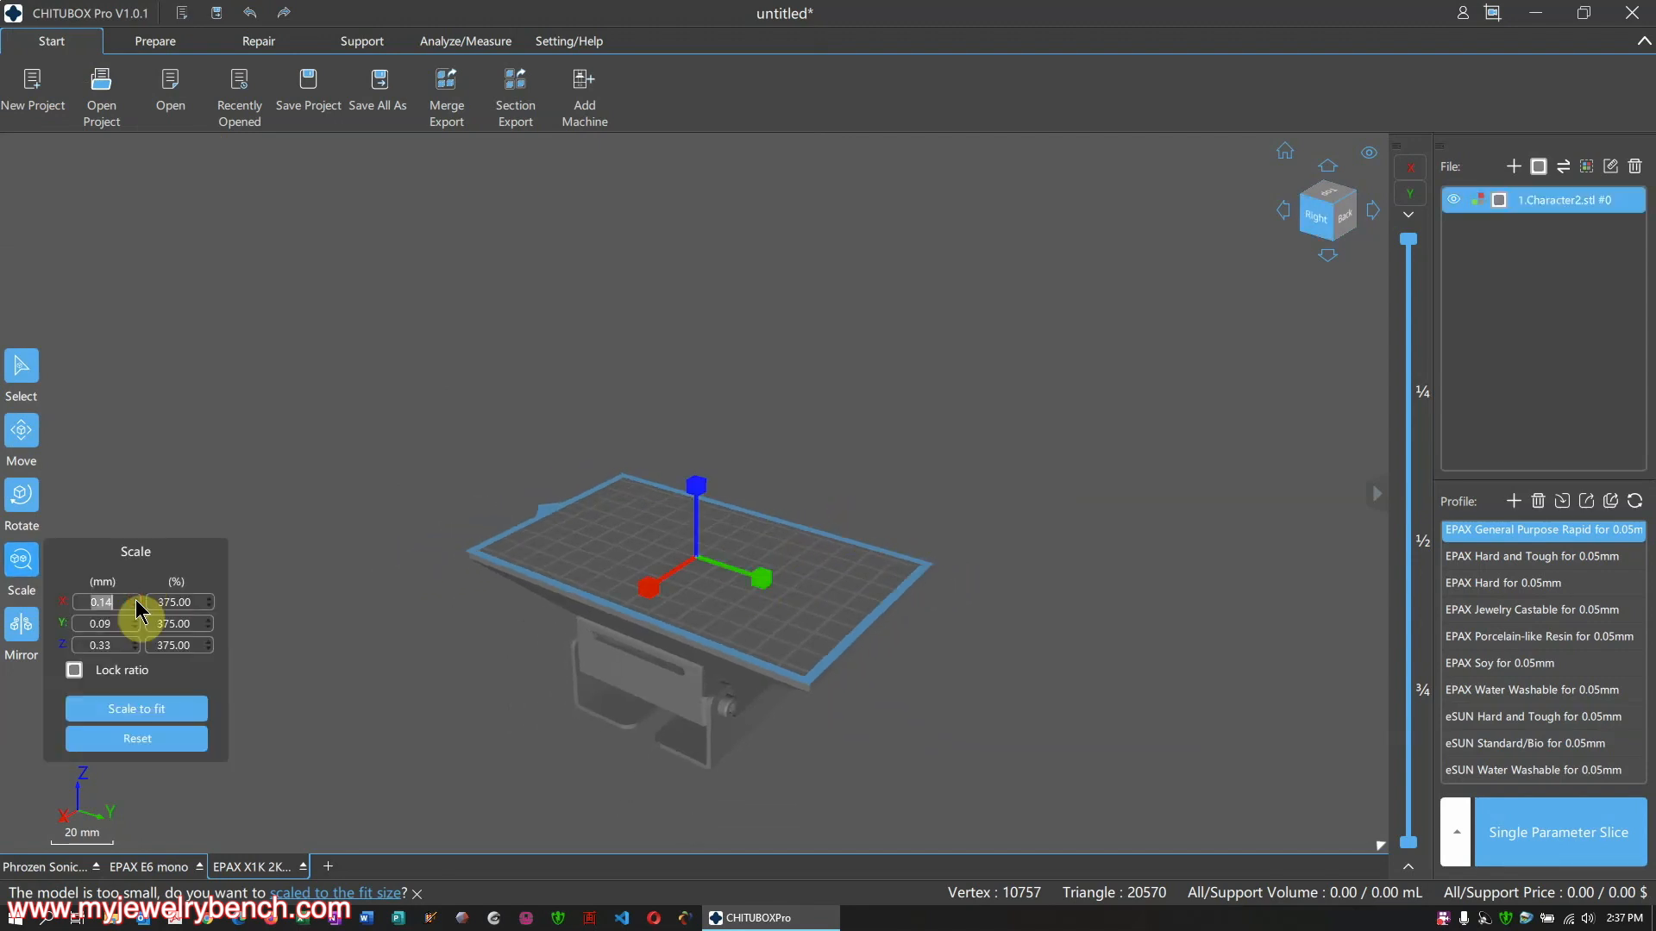
click(136, 601)
scroll(513, 440, down, 1)
scroll(550, 404, up, 1)
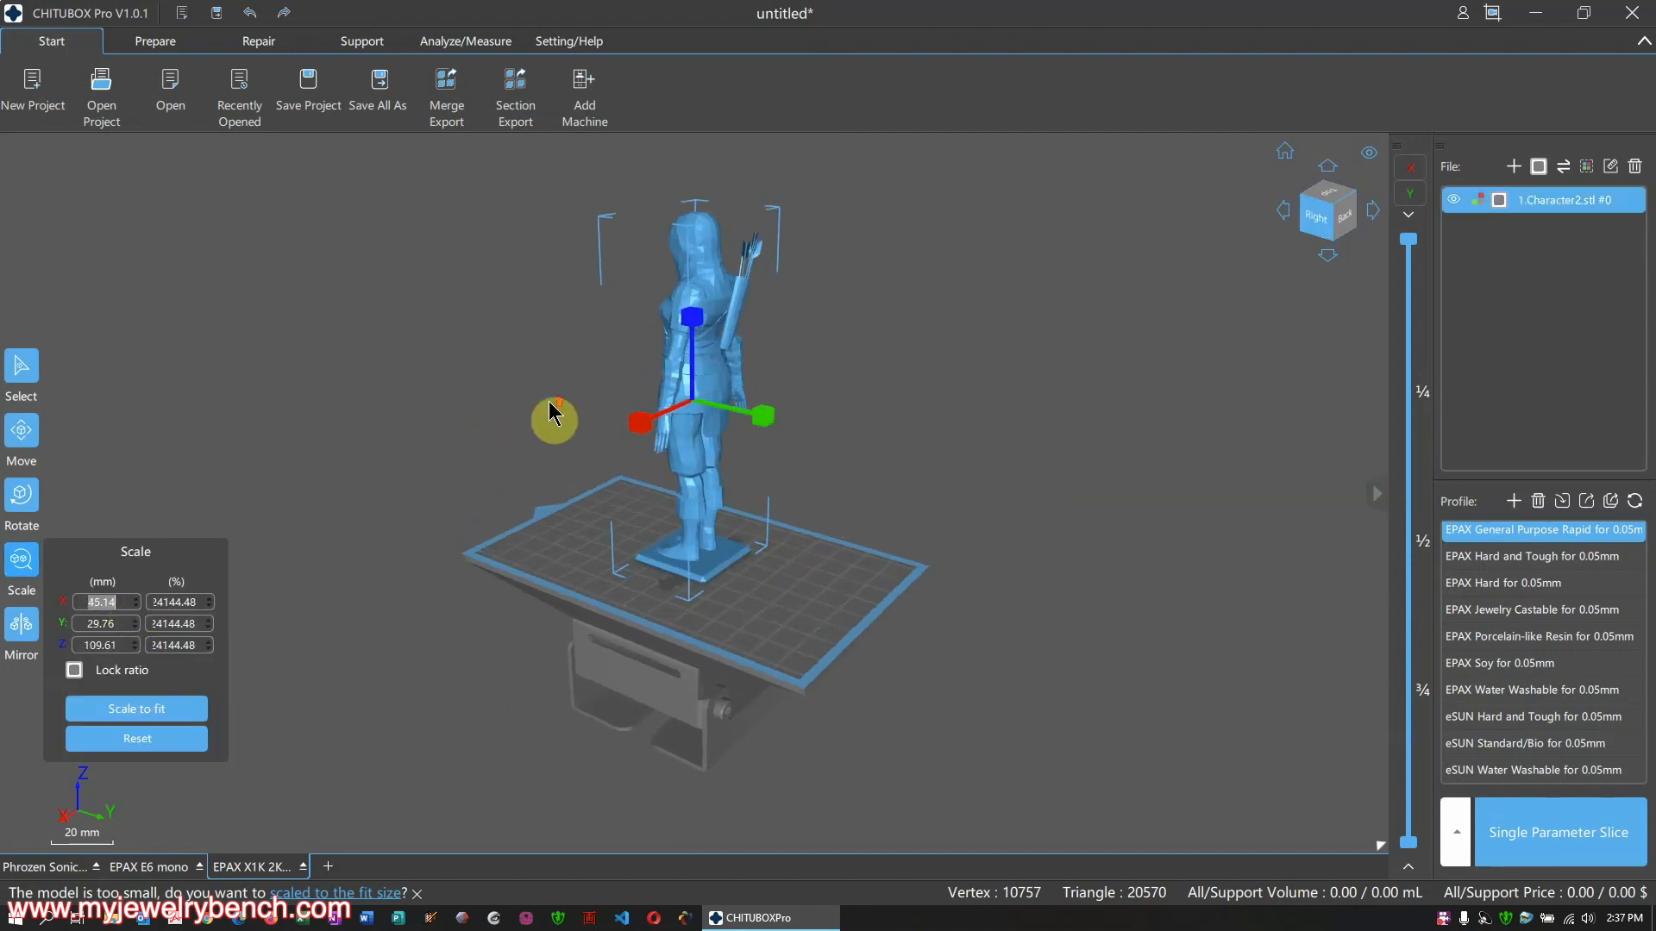
drag(552, 414, 681, 396)
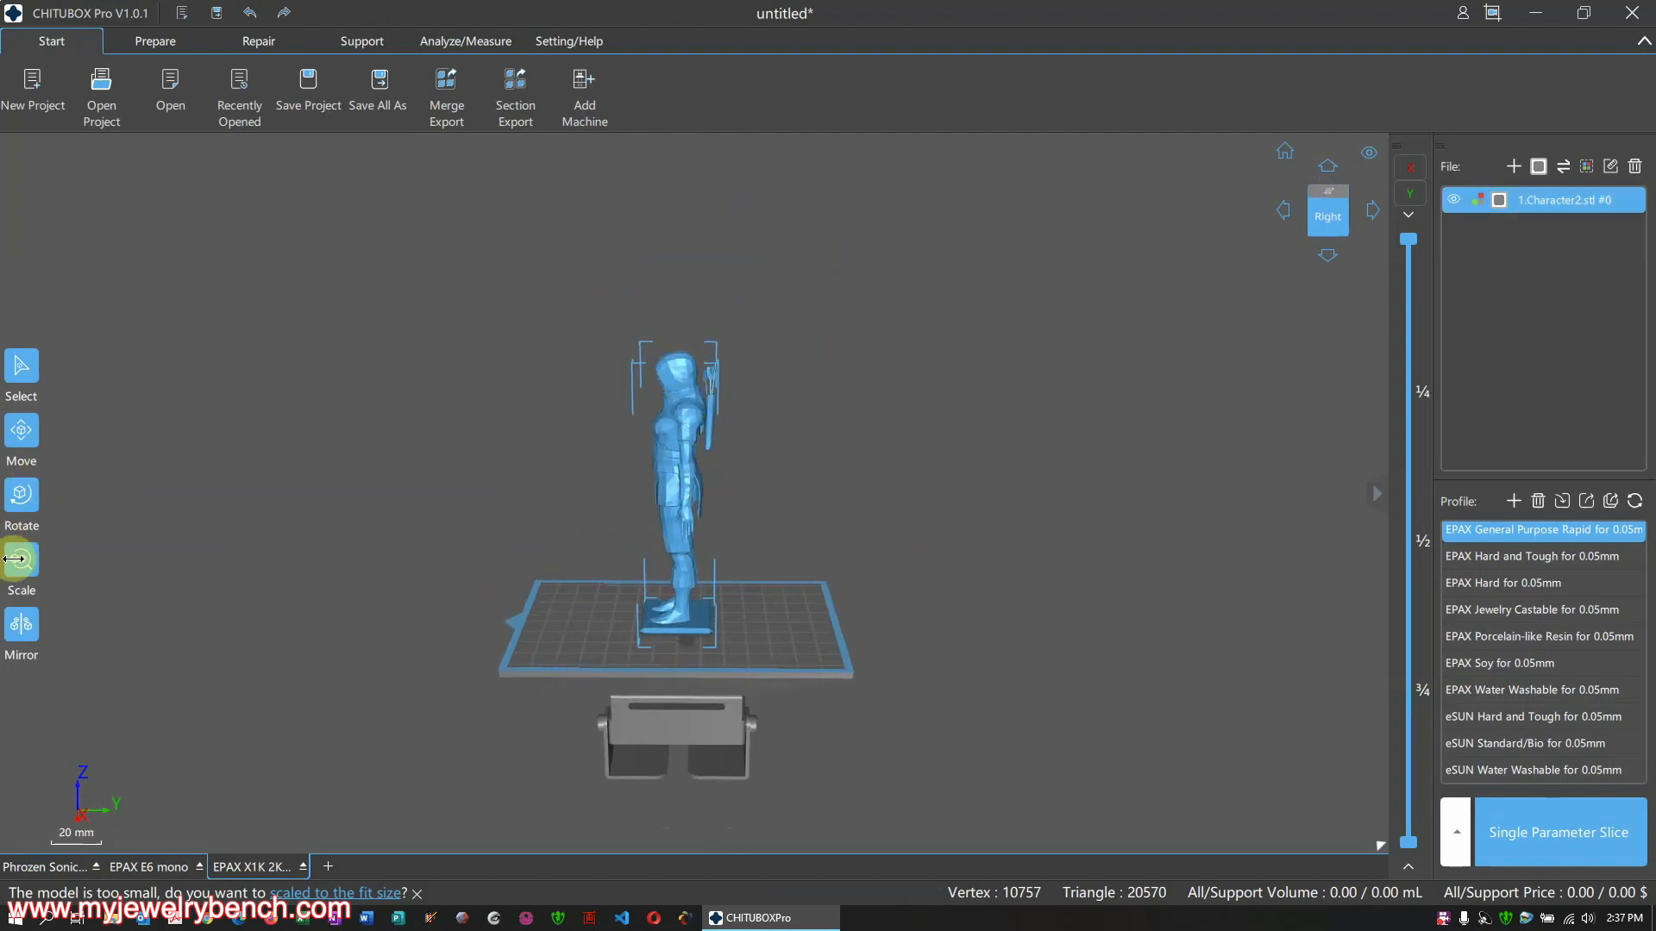
Enlarge the figurine further to 100.14 mm wide
click(17, 558)
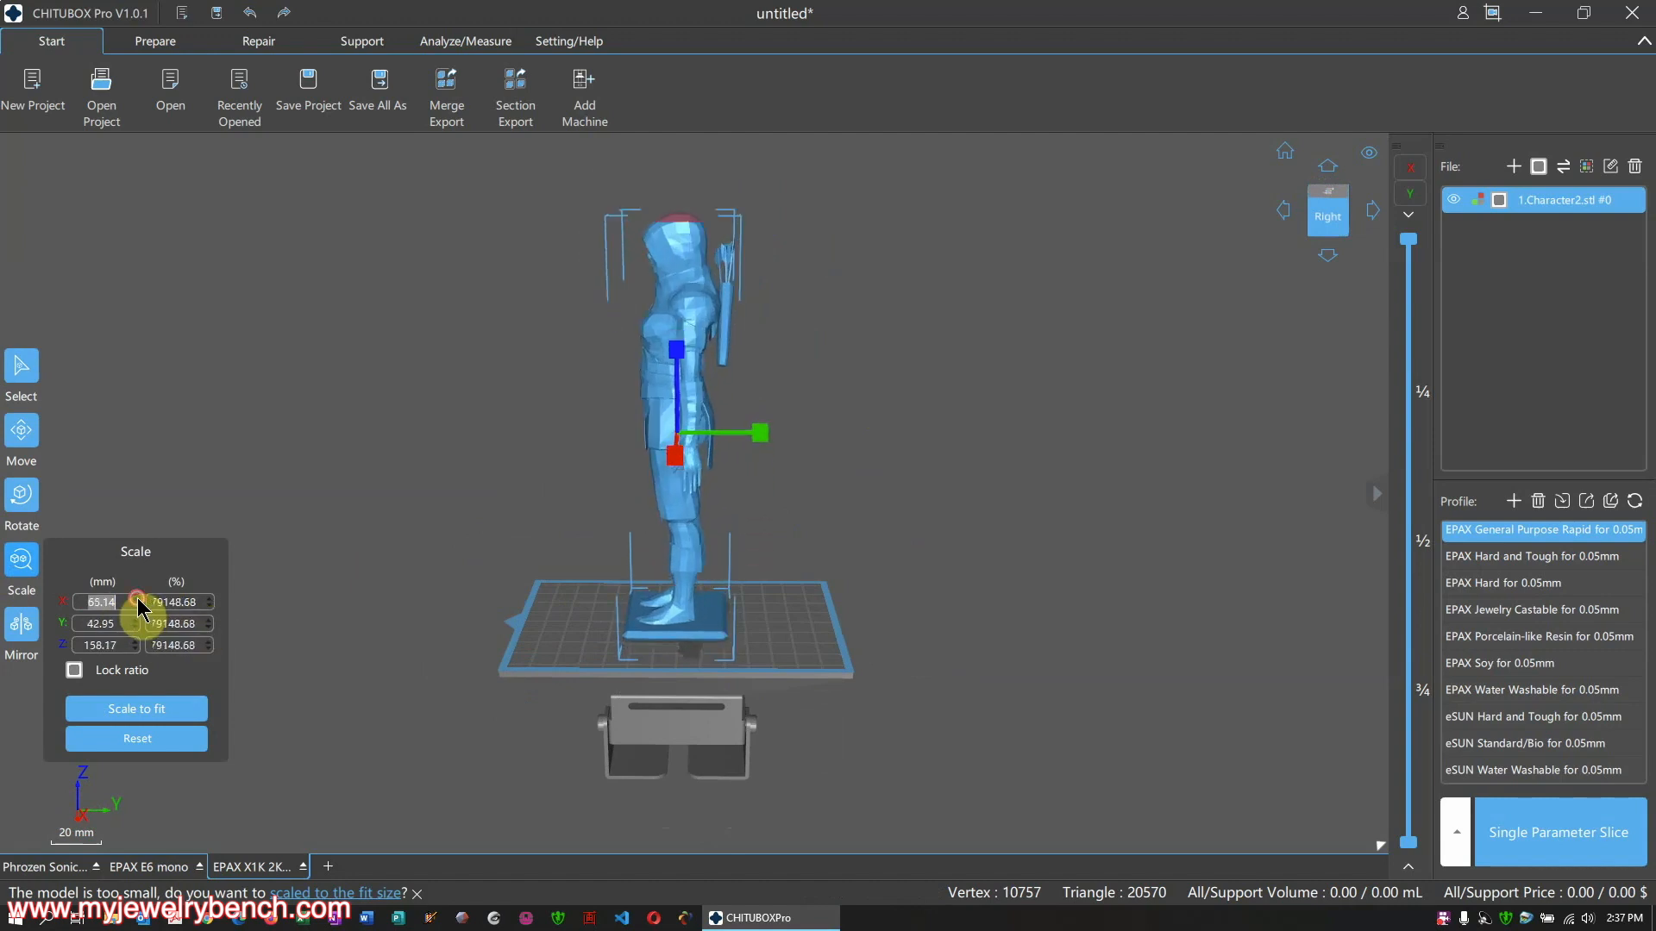
drag(137, 598, 137, 598)
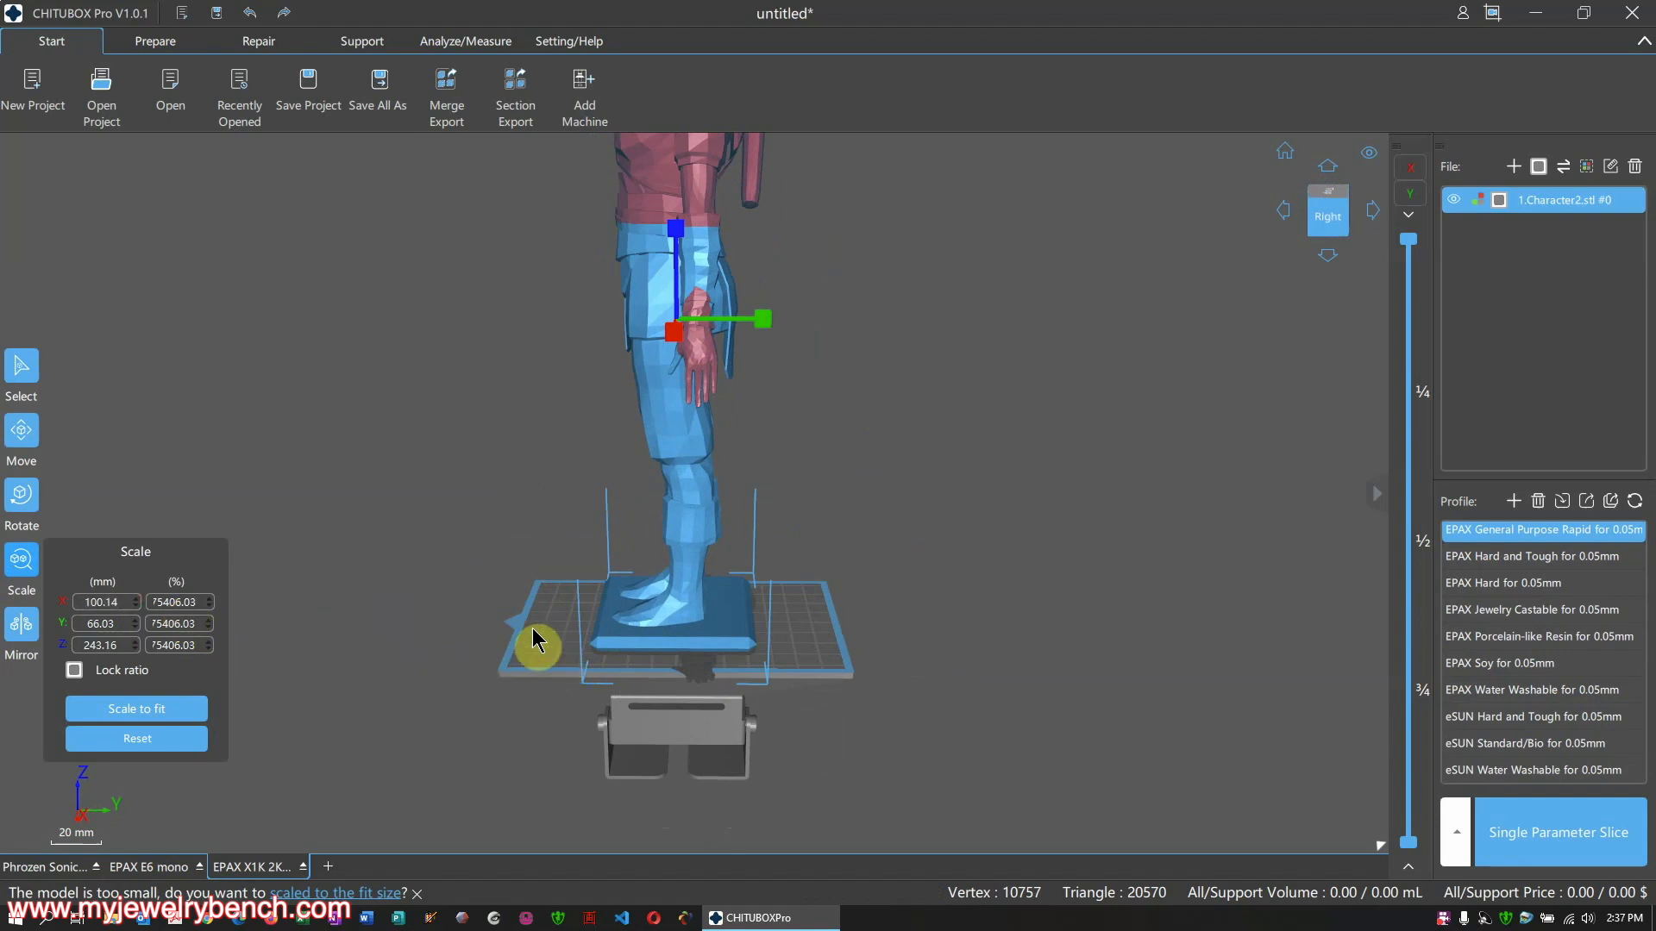
scroll(553, 696, down, 4)
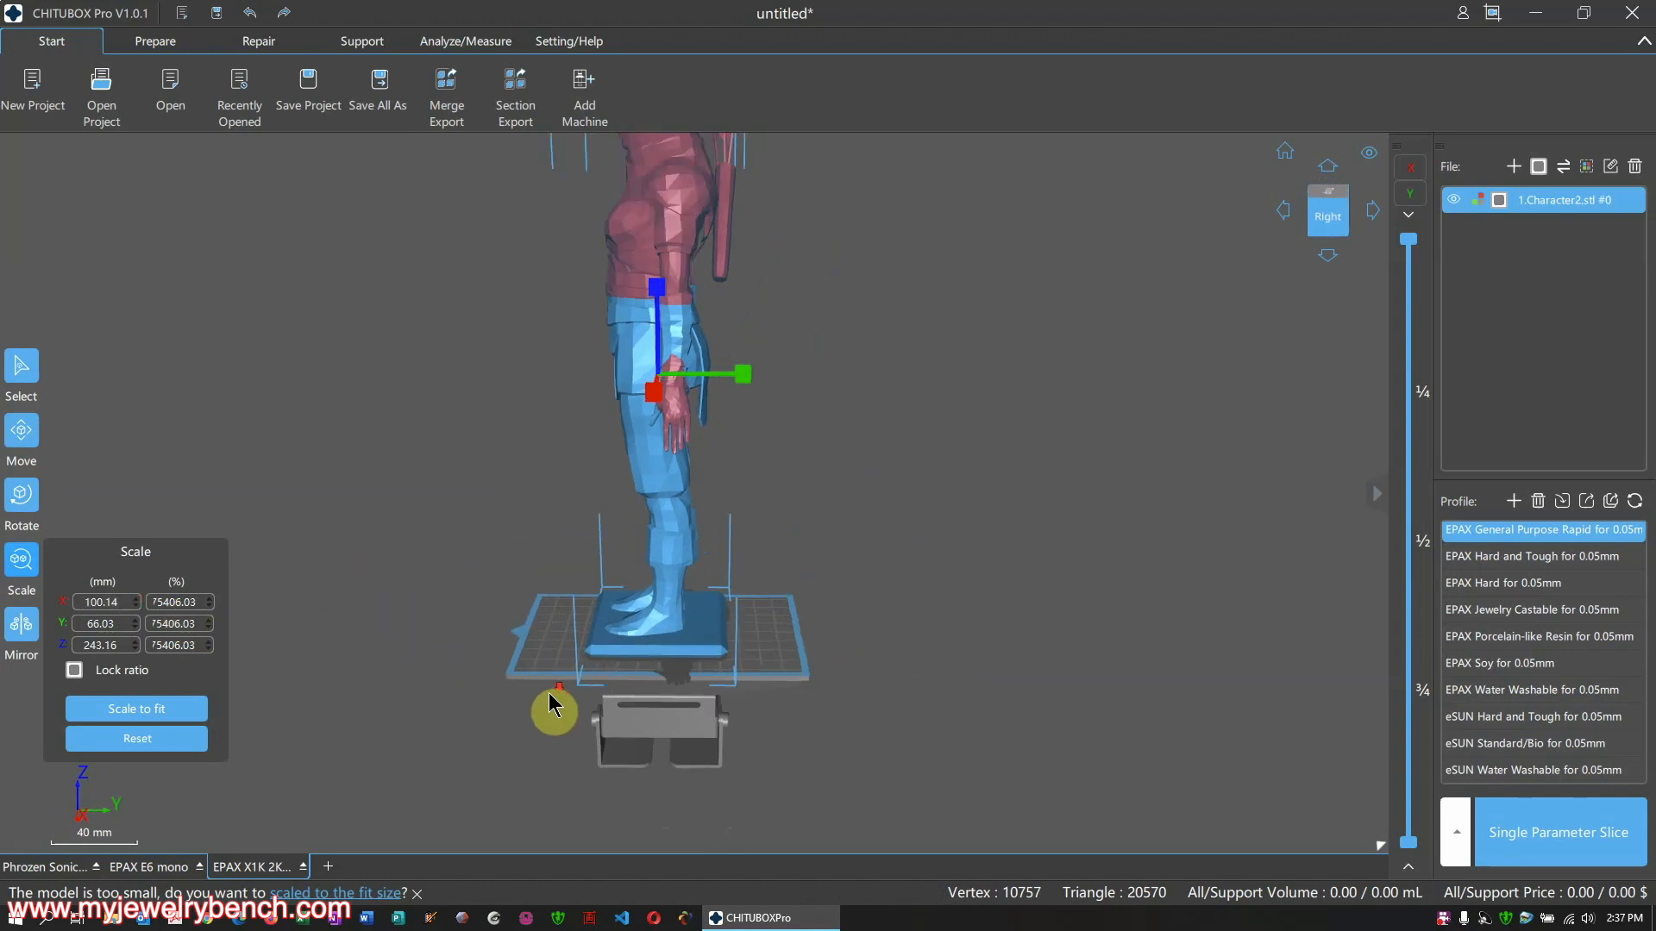
click(561, 552)
right_drag(561, 553, 652, 530)
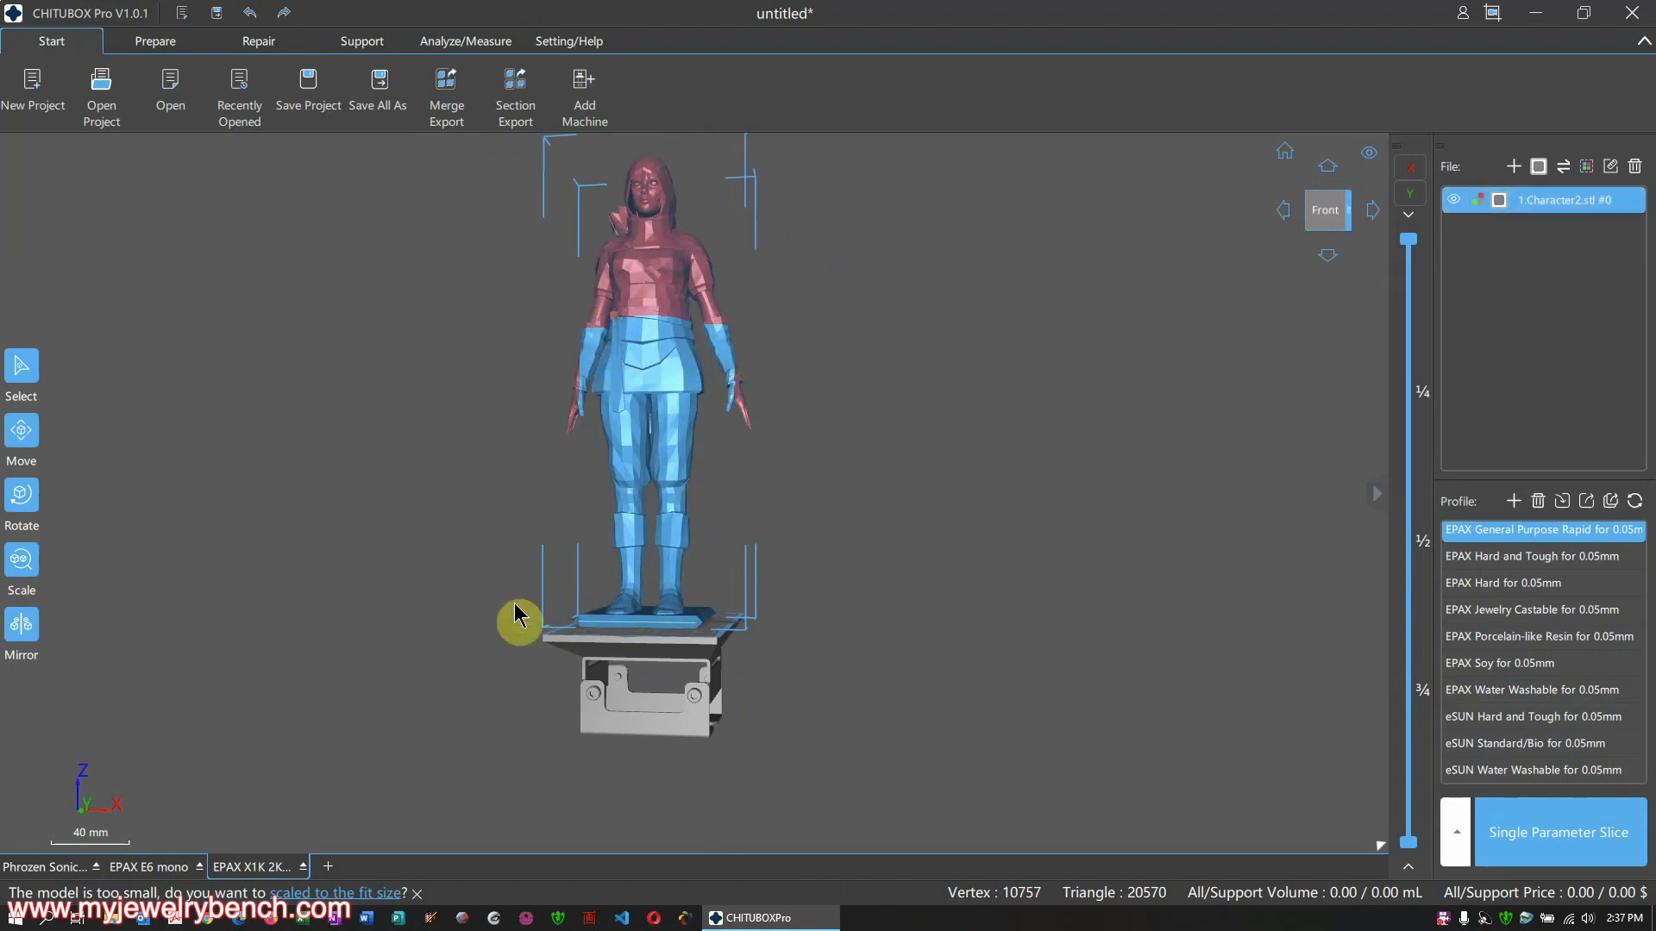
Shrink the figurine to 50.14 mm wide, about 122 mm tall, then switch to Prepare
click(21, 562)
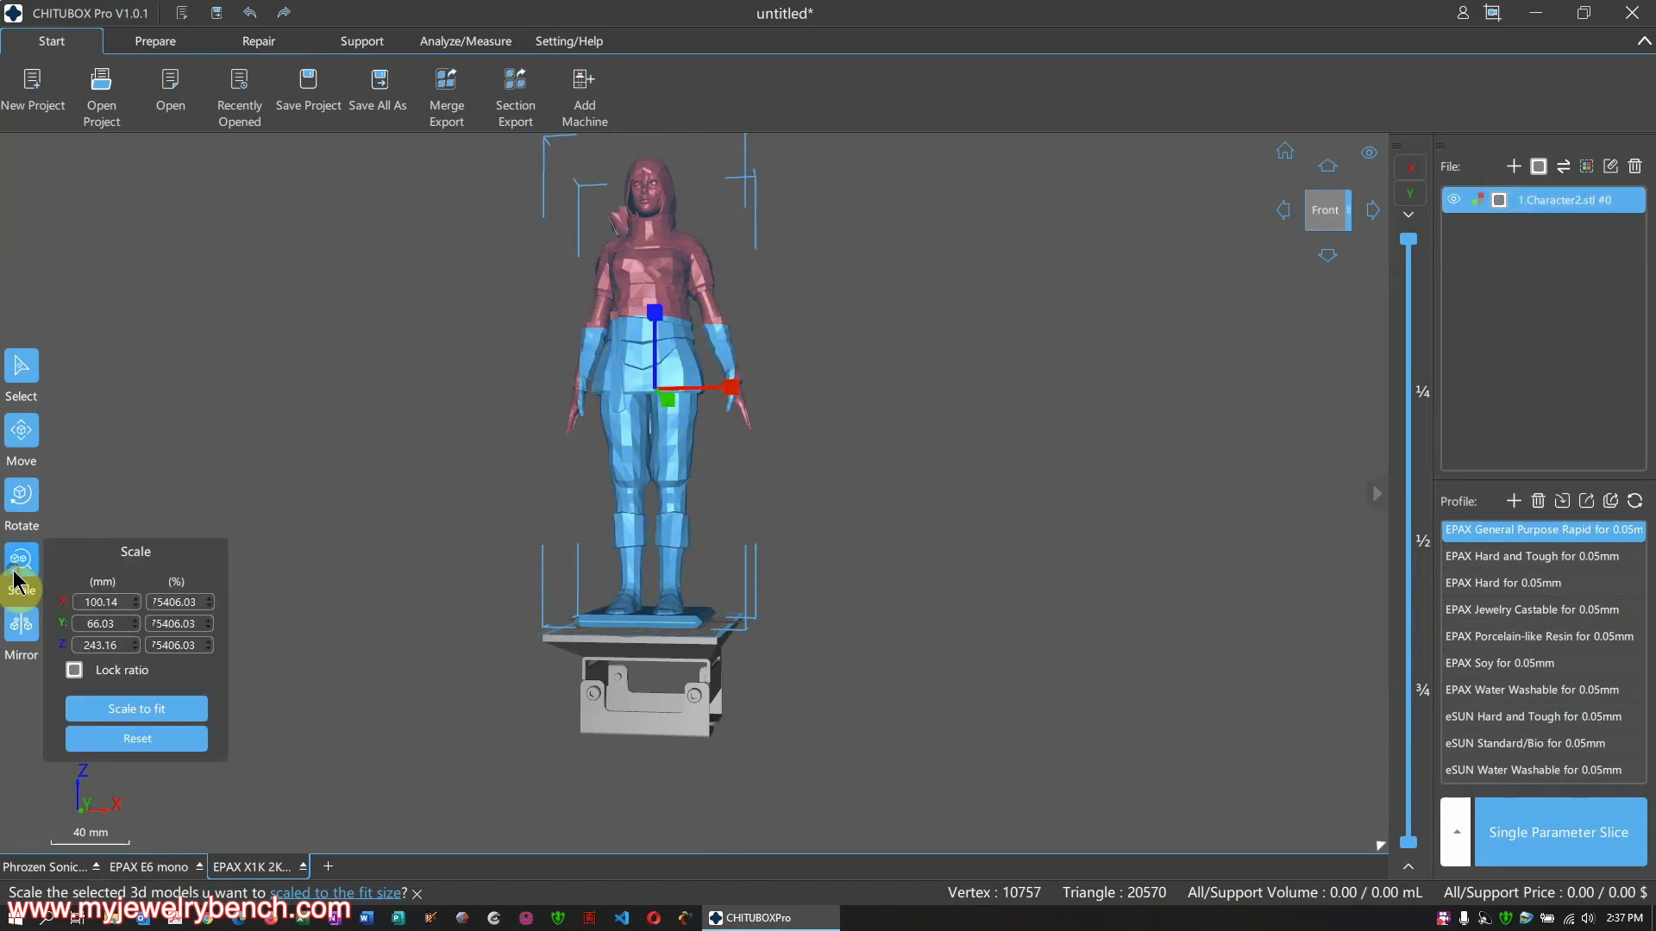
click(134, 607)
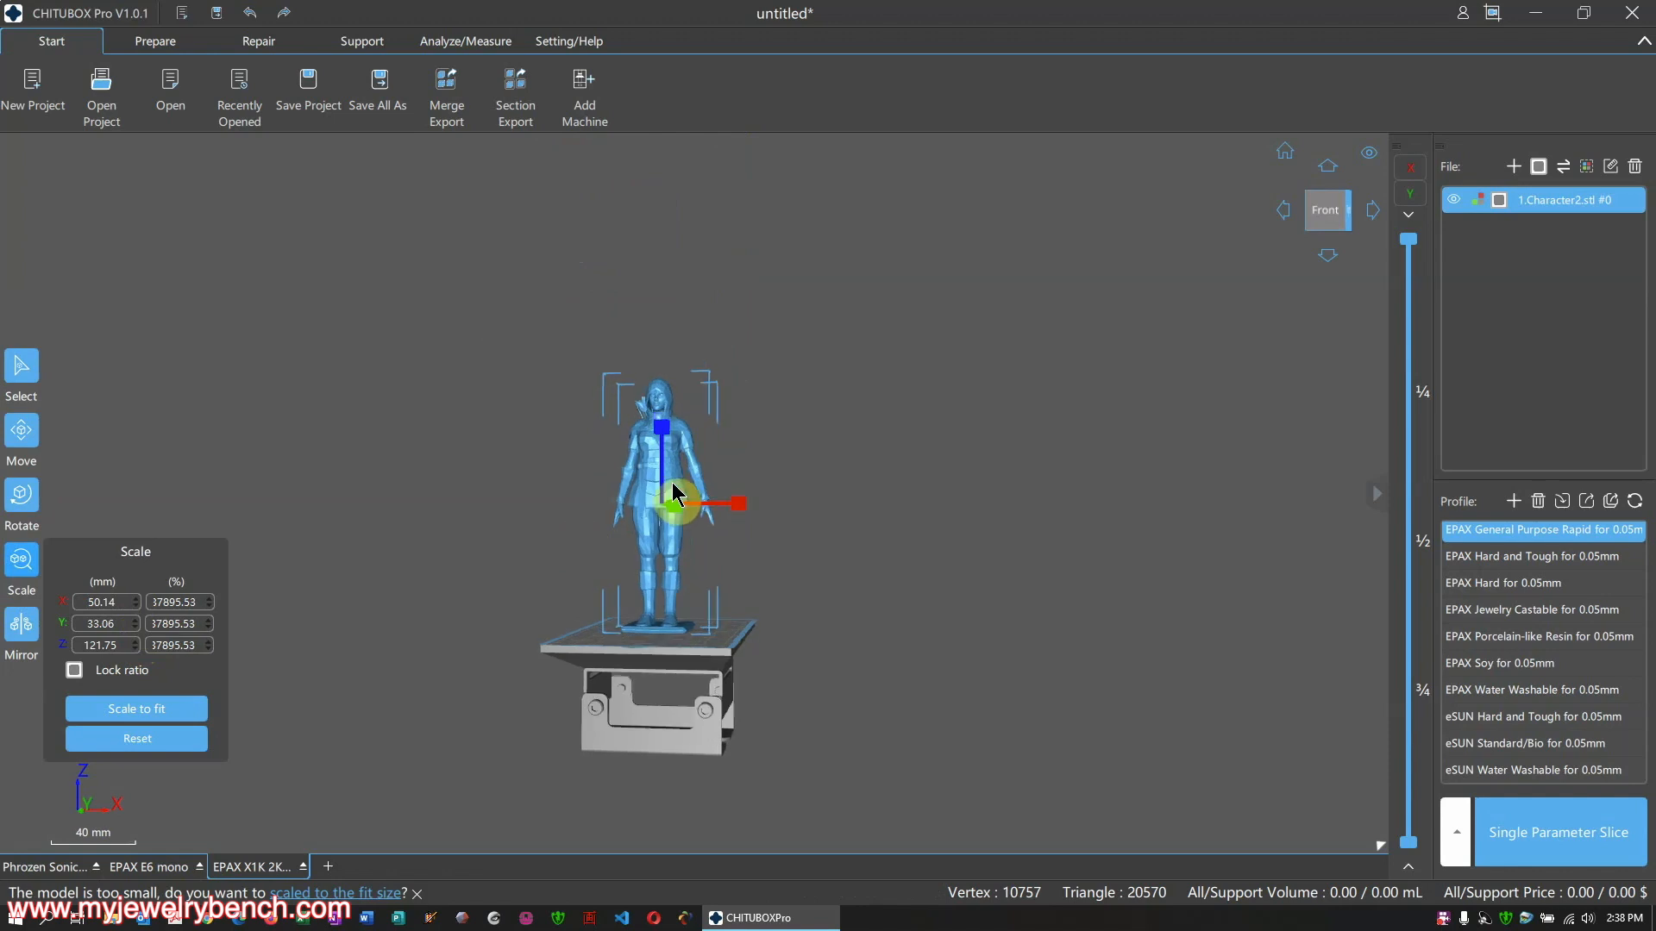
scroll(668, 507, up, 3)
scroll(723, 494, up, 1)
click(857, 467)
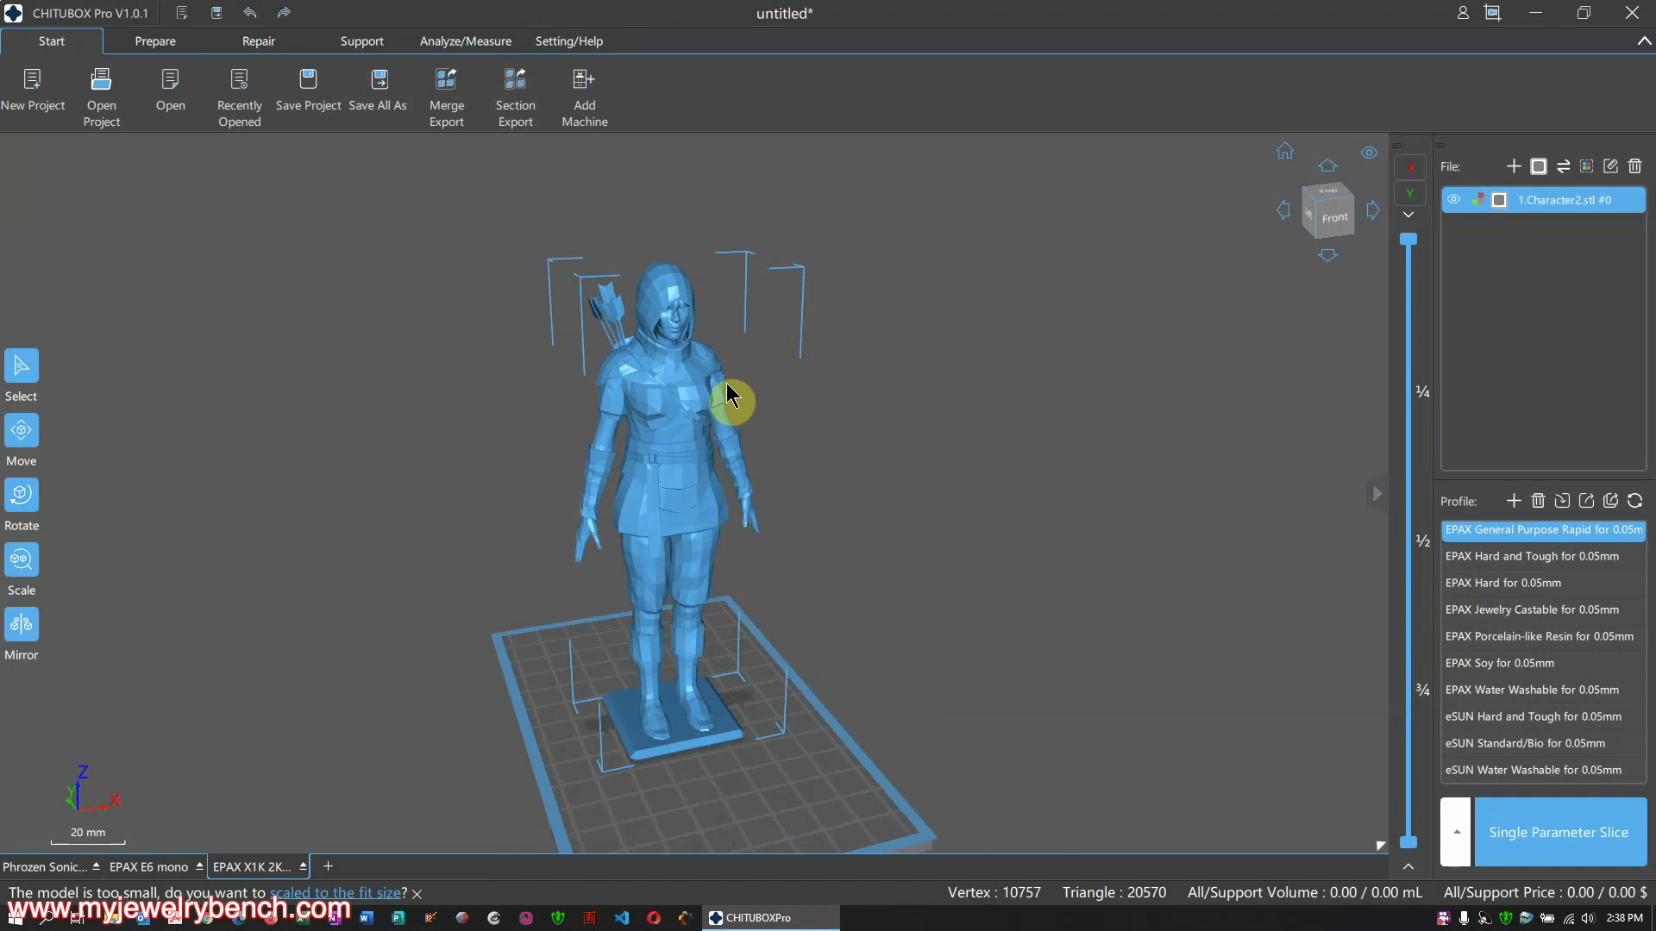
right_drag(727, 395, 891, 484)
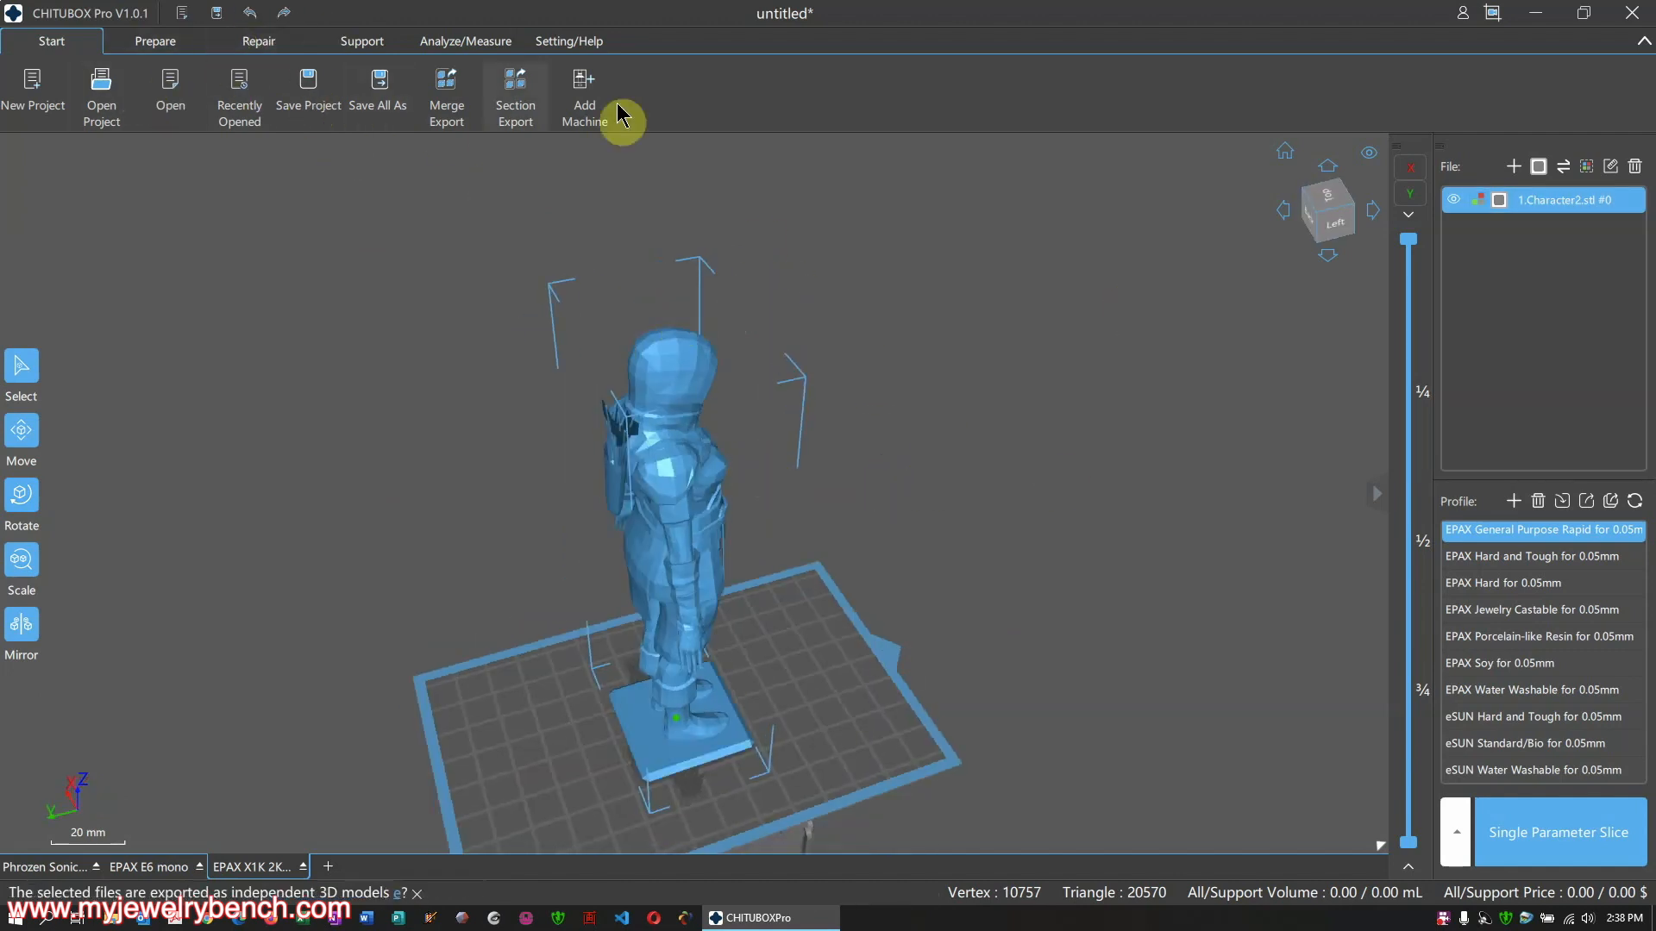
click(142, 44)
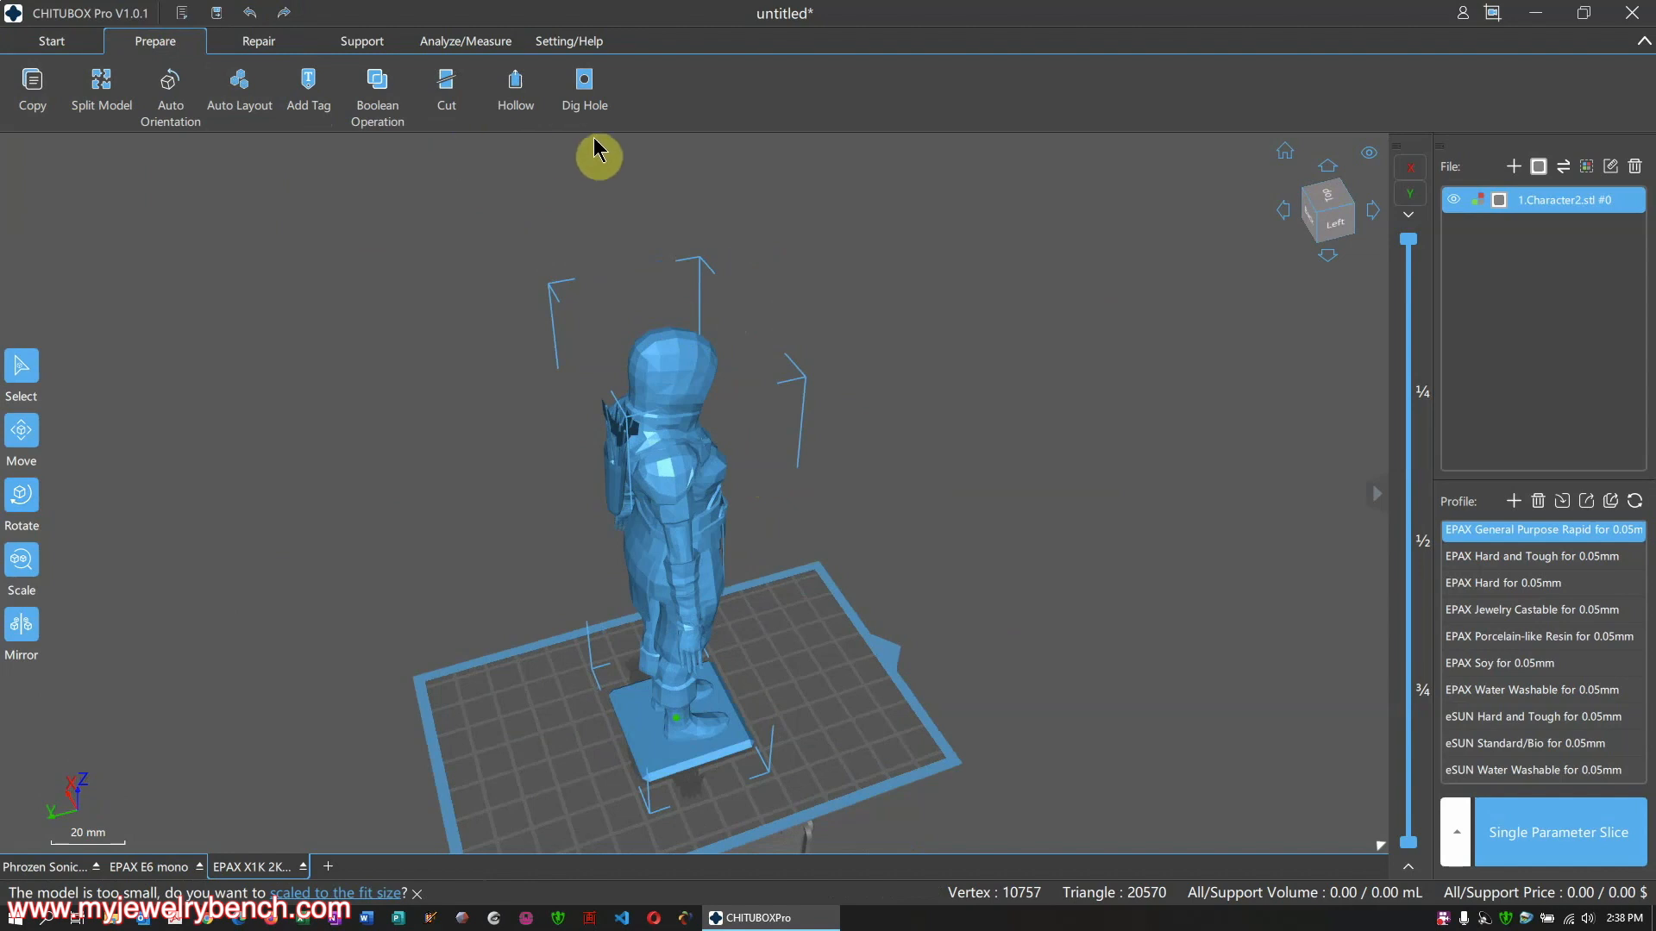
Hollow Character2.stl, keeping 1.50 mm inner walls and infill on at 30% grid density
click(515, 89)
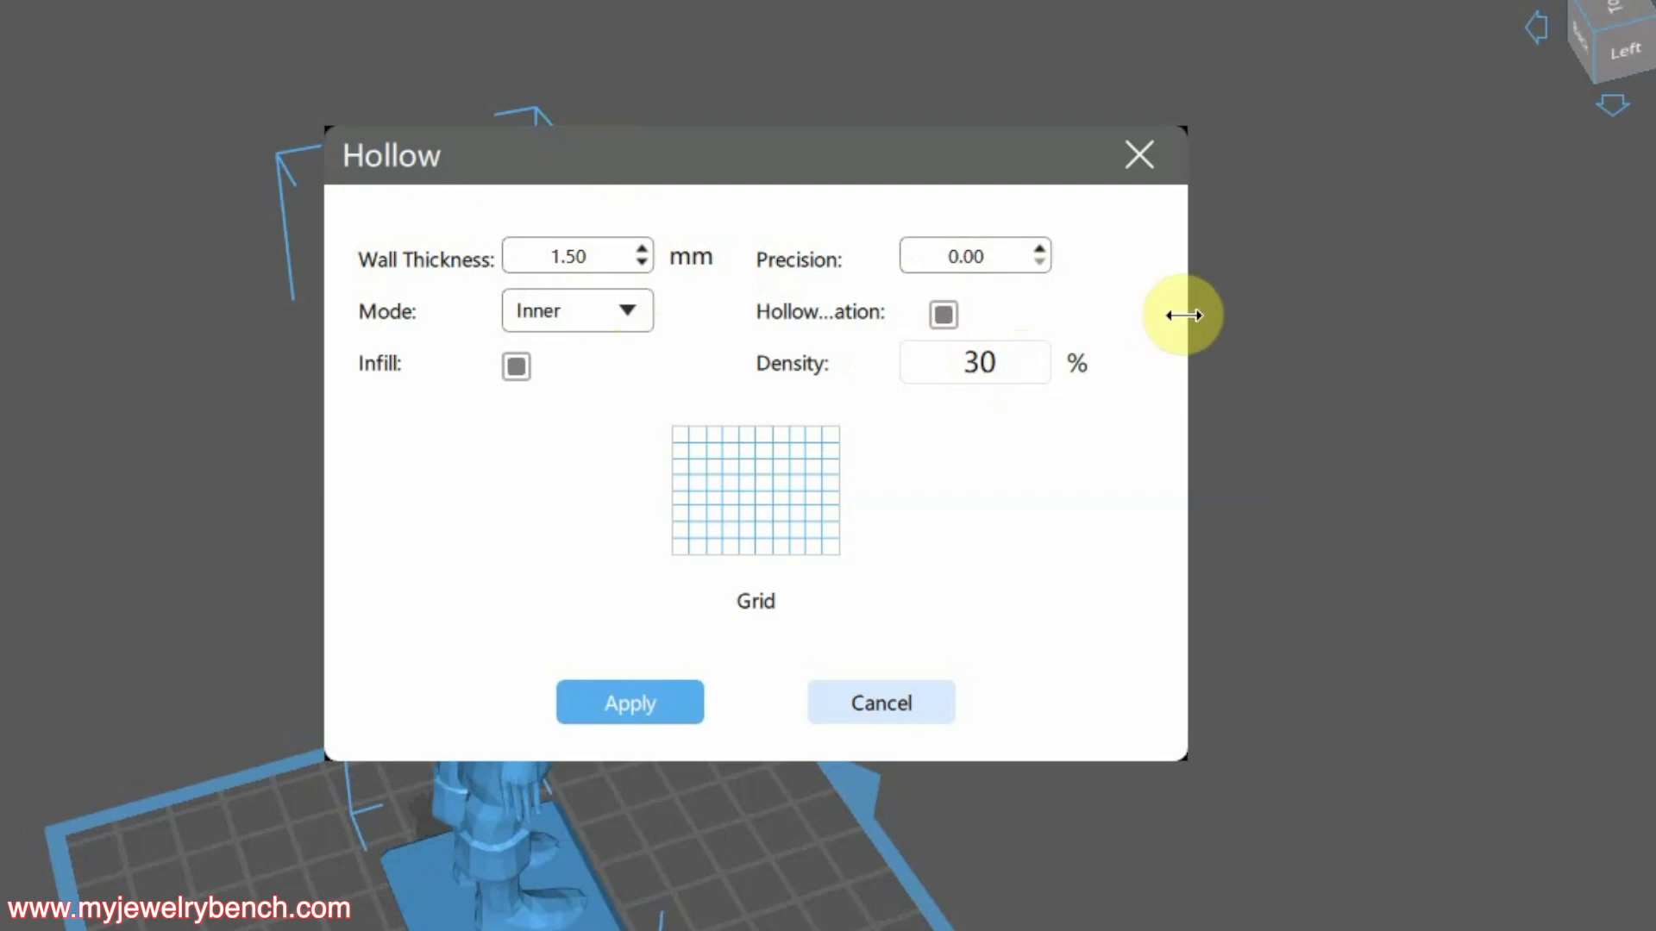
drag(1184, 314, 1601, 362)
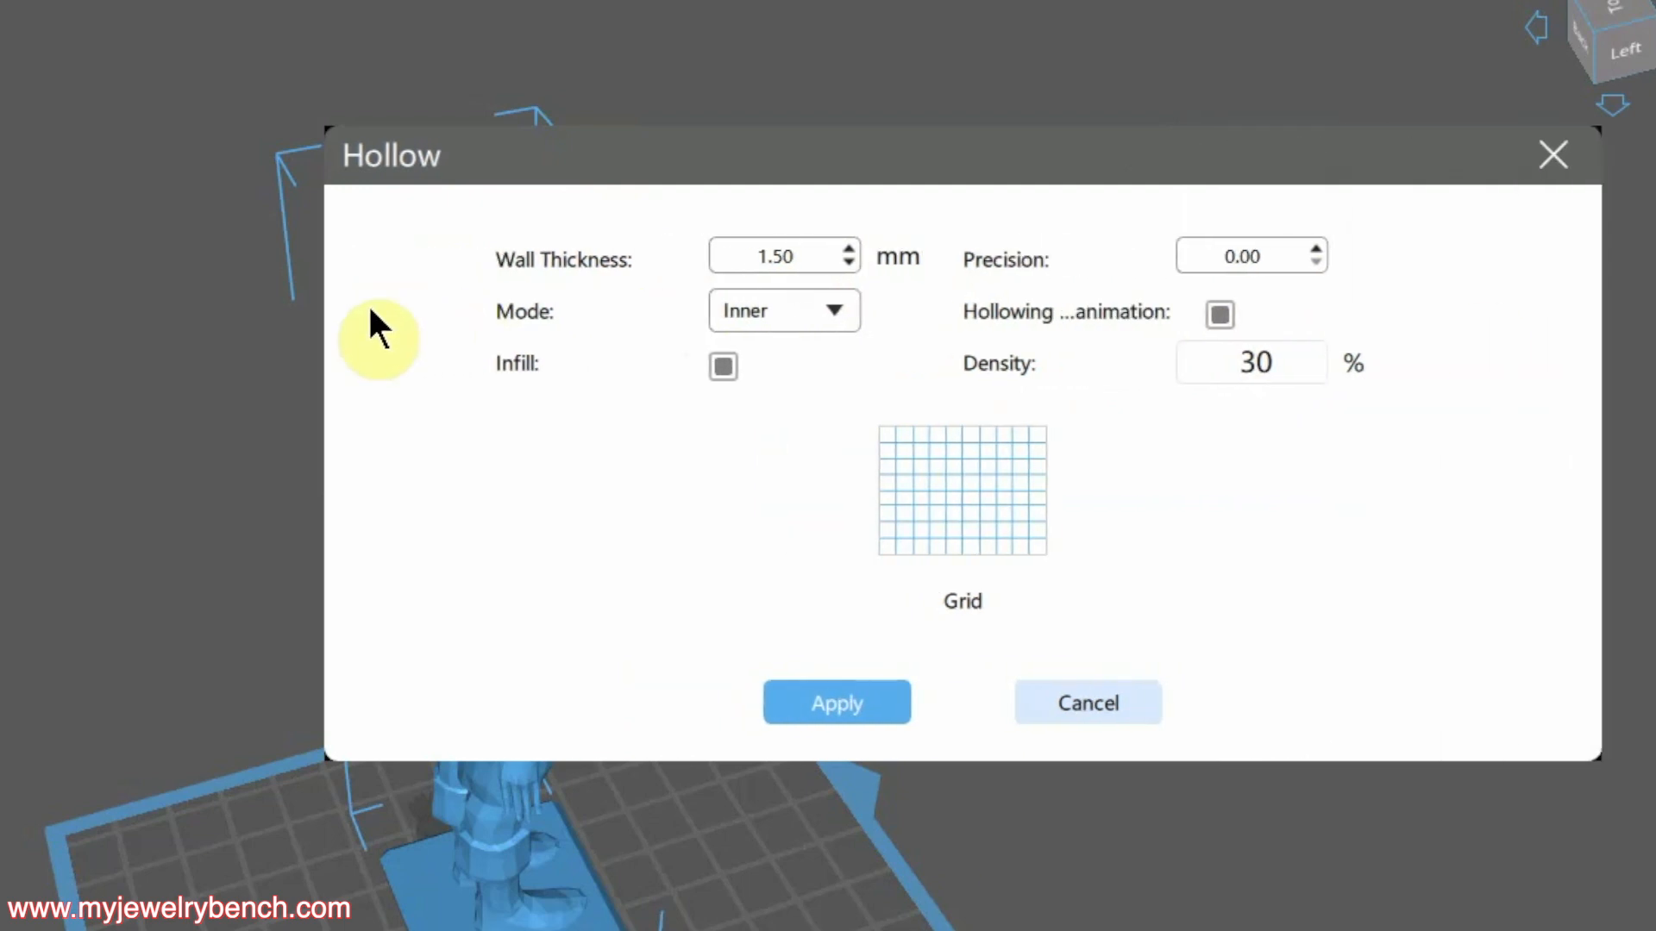
drag(325, 314, 307, 316)
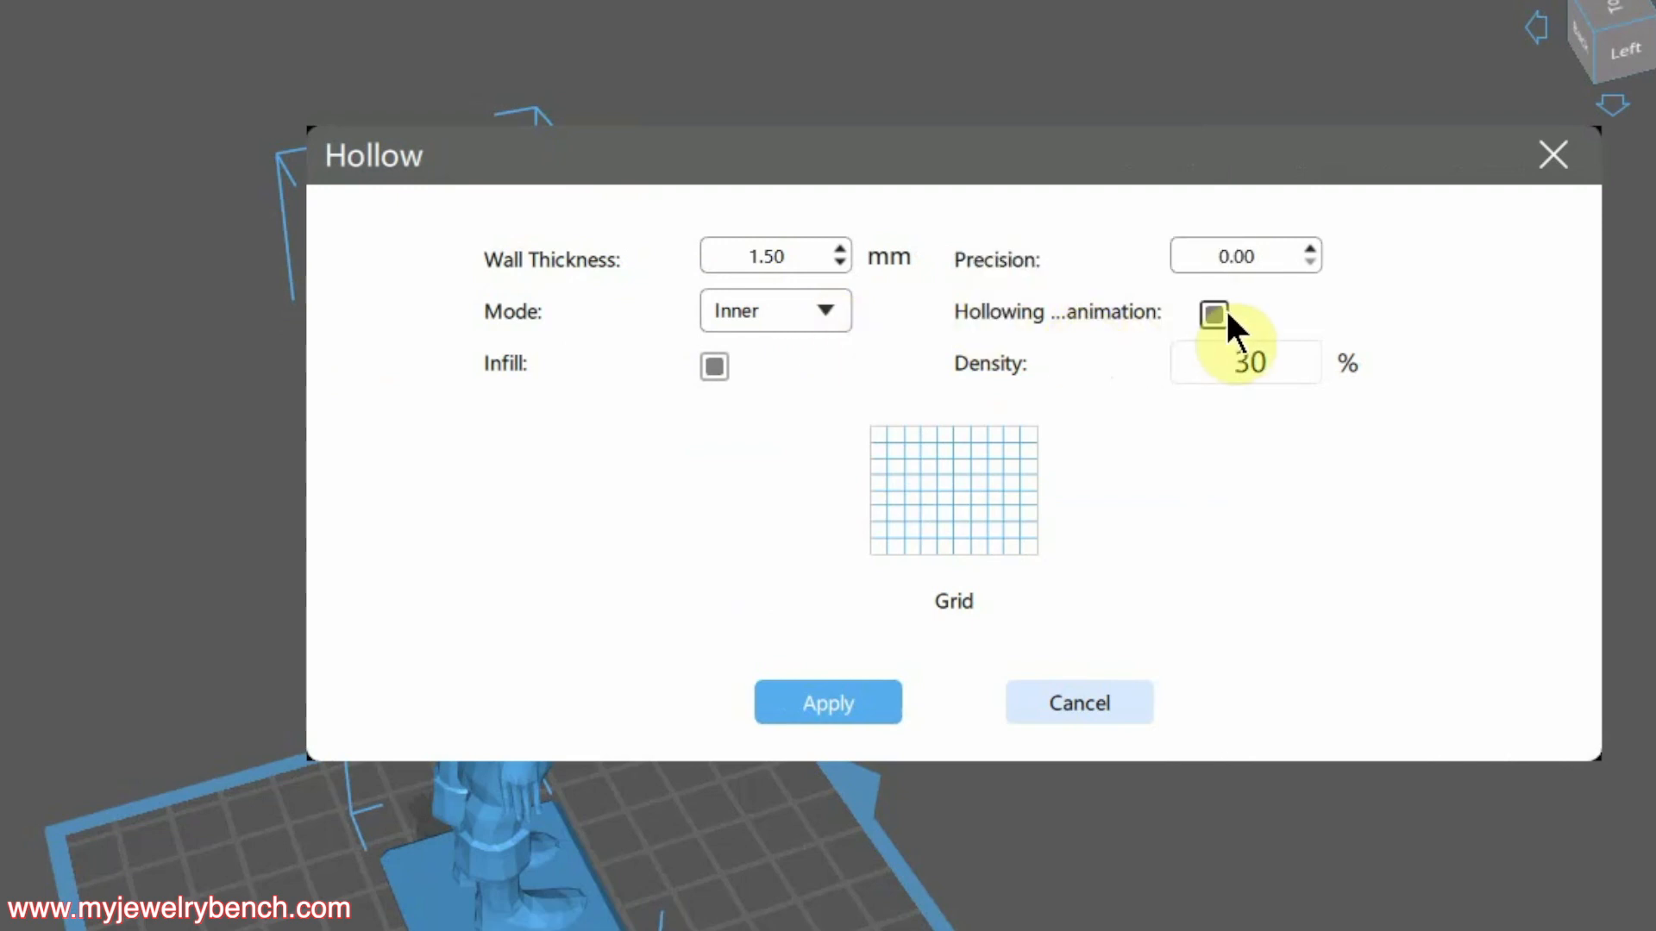
click(715, 366)
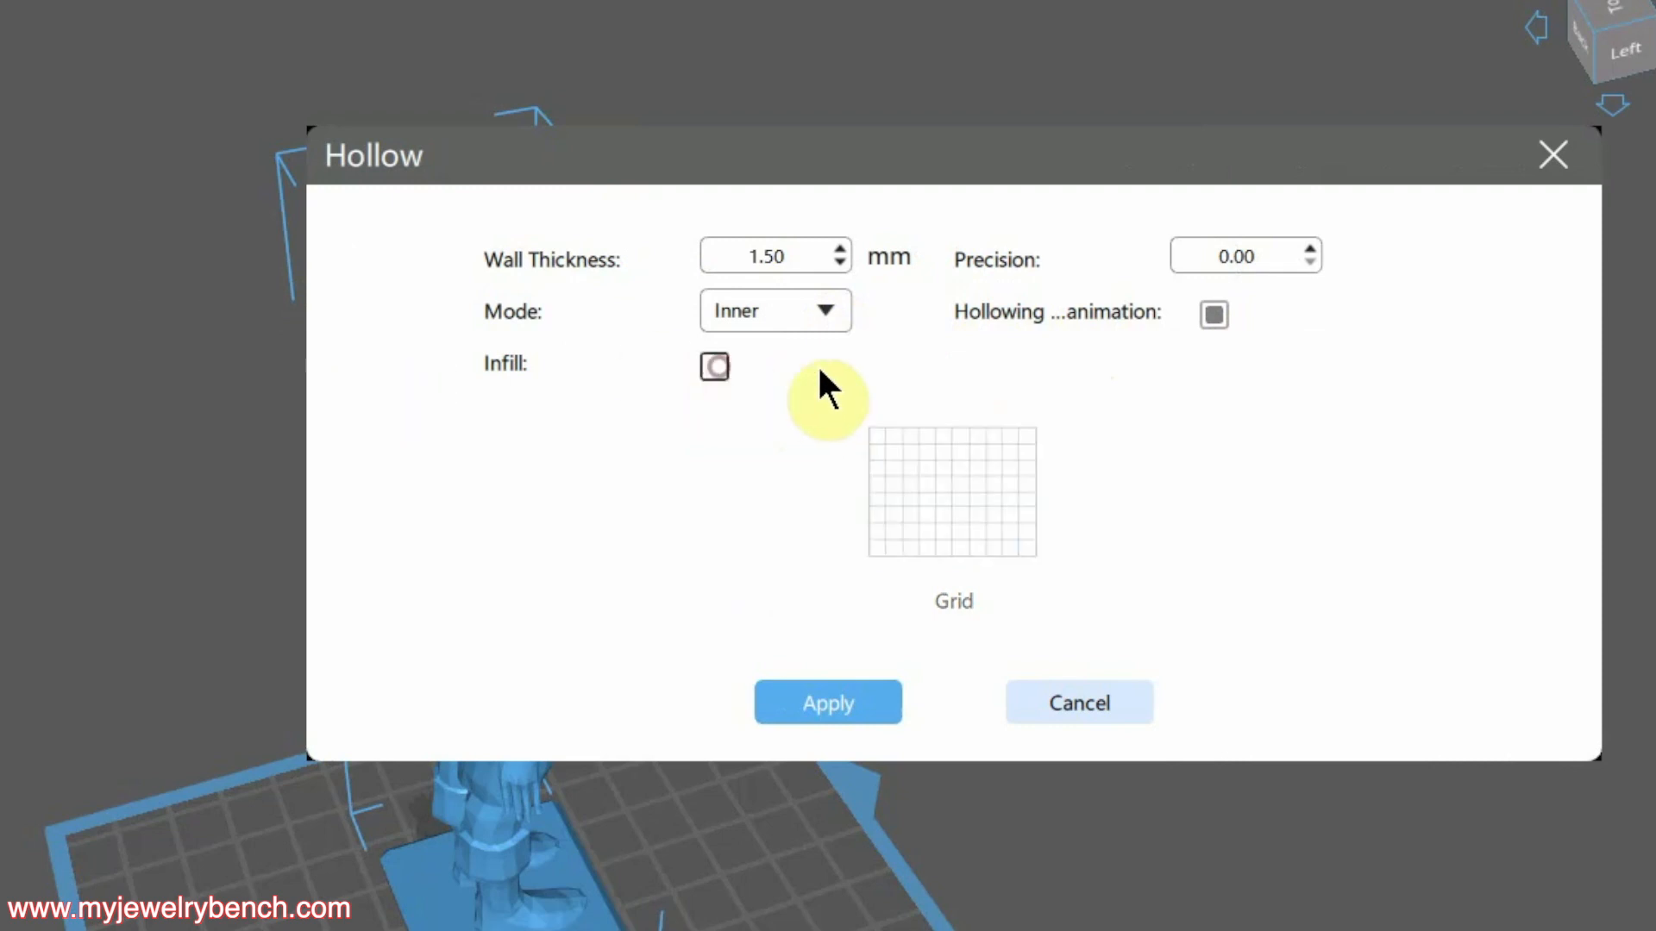
click(715, 366)
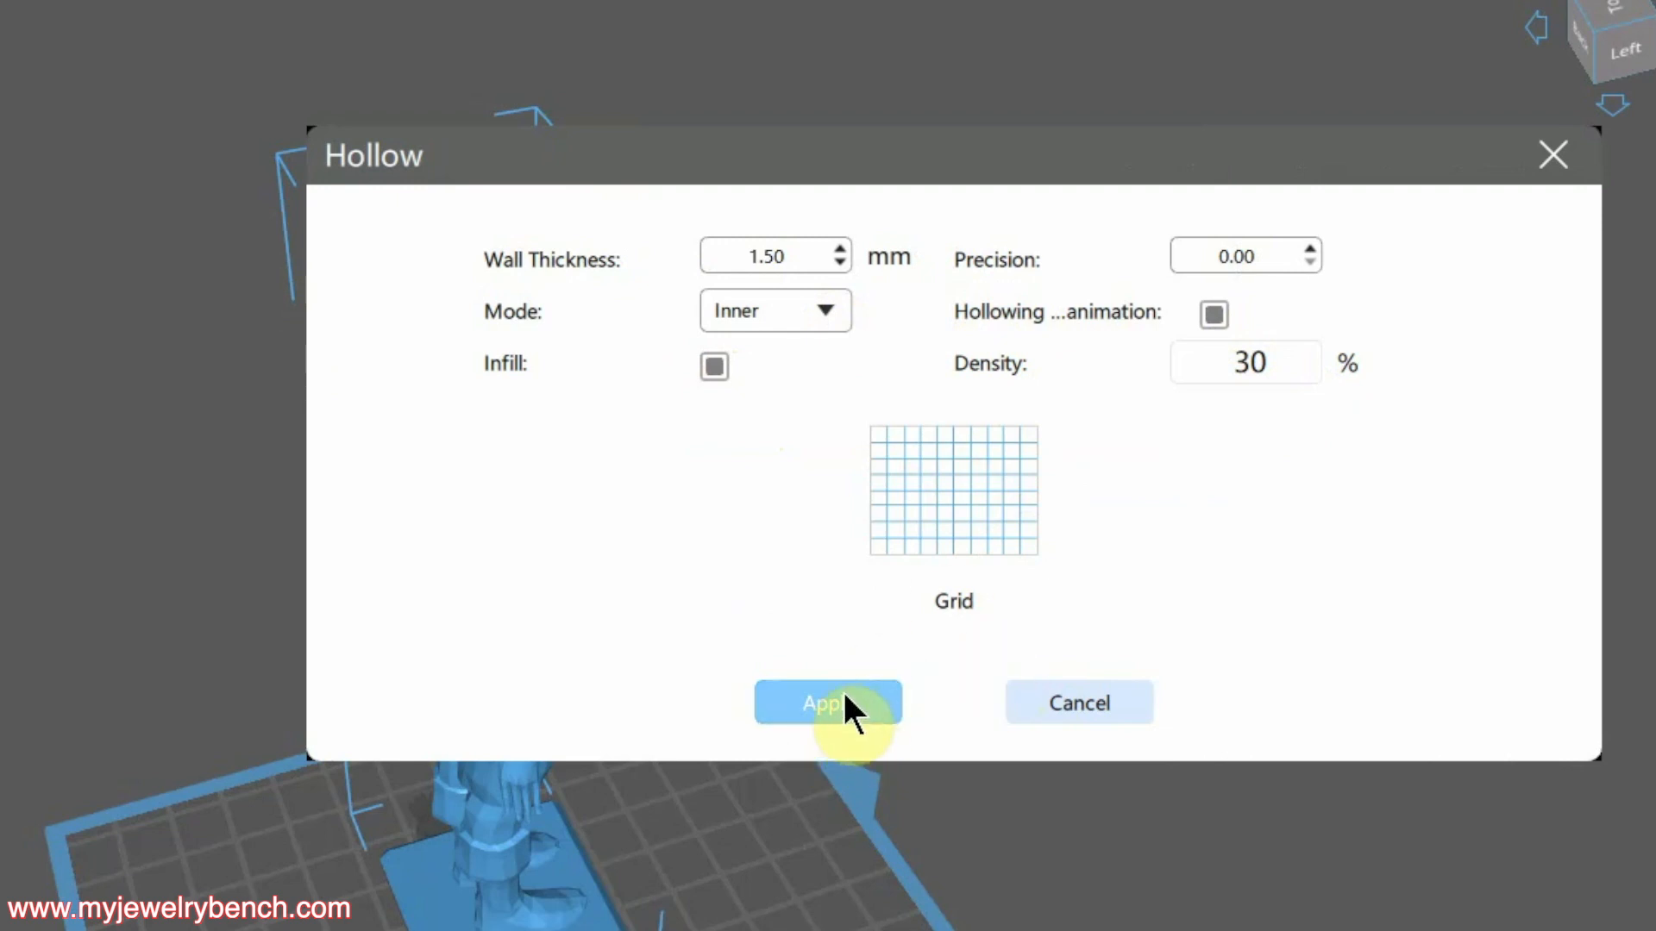
drag(1120, 702, 1291, 644)
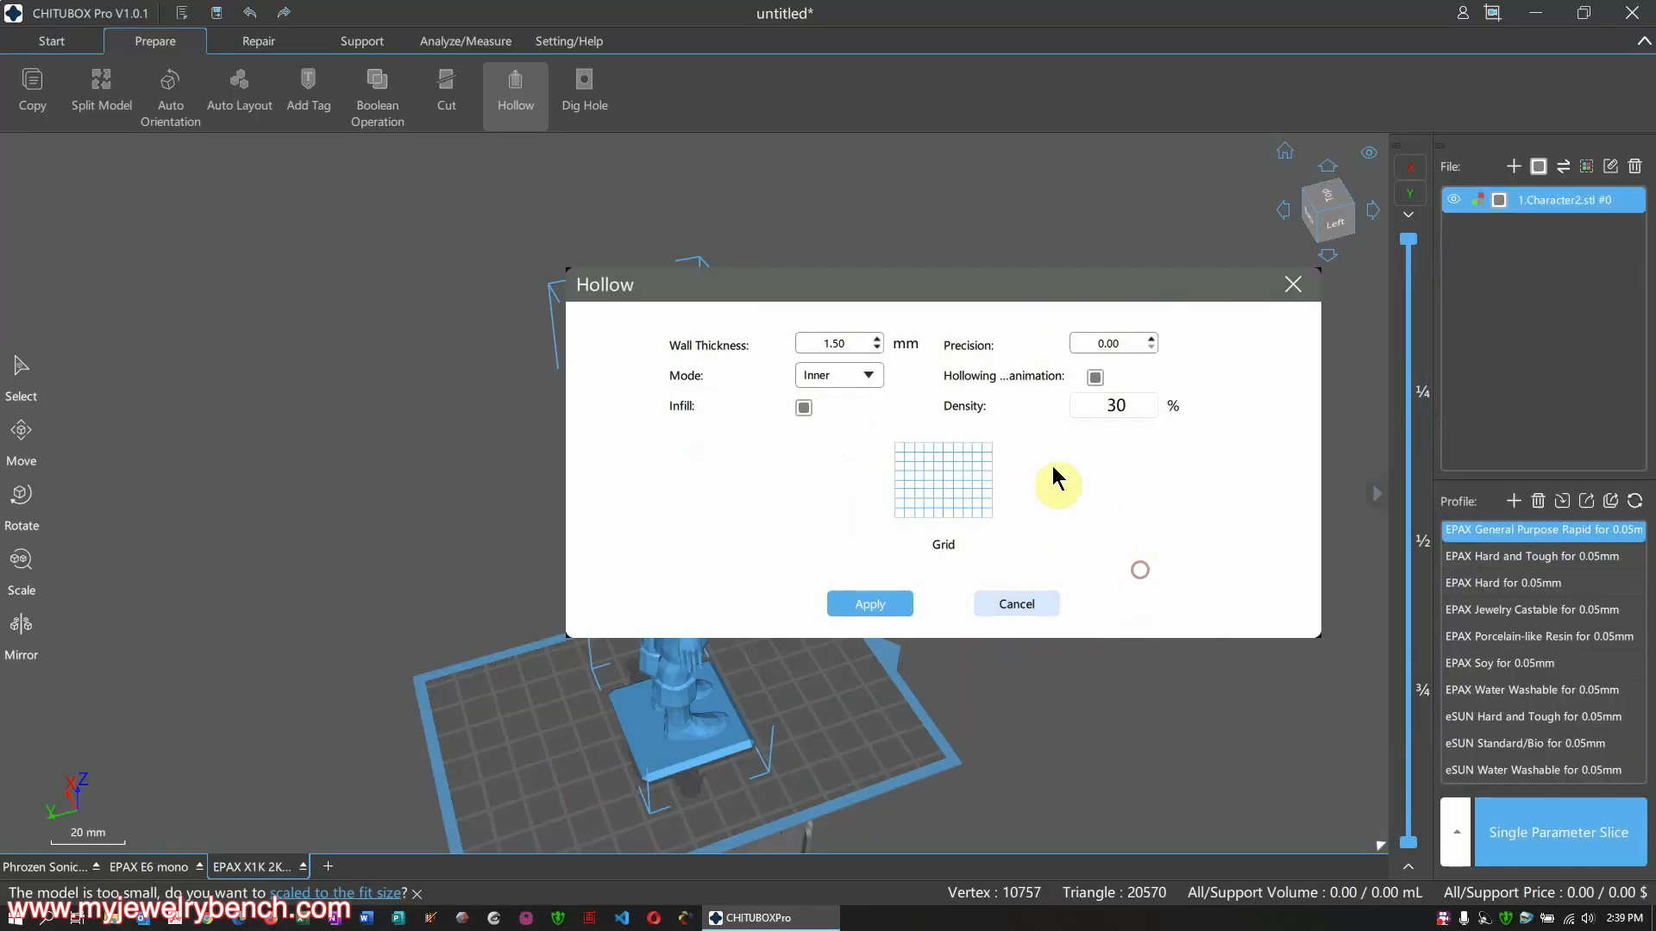
click(868, 602)
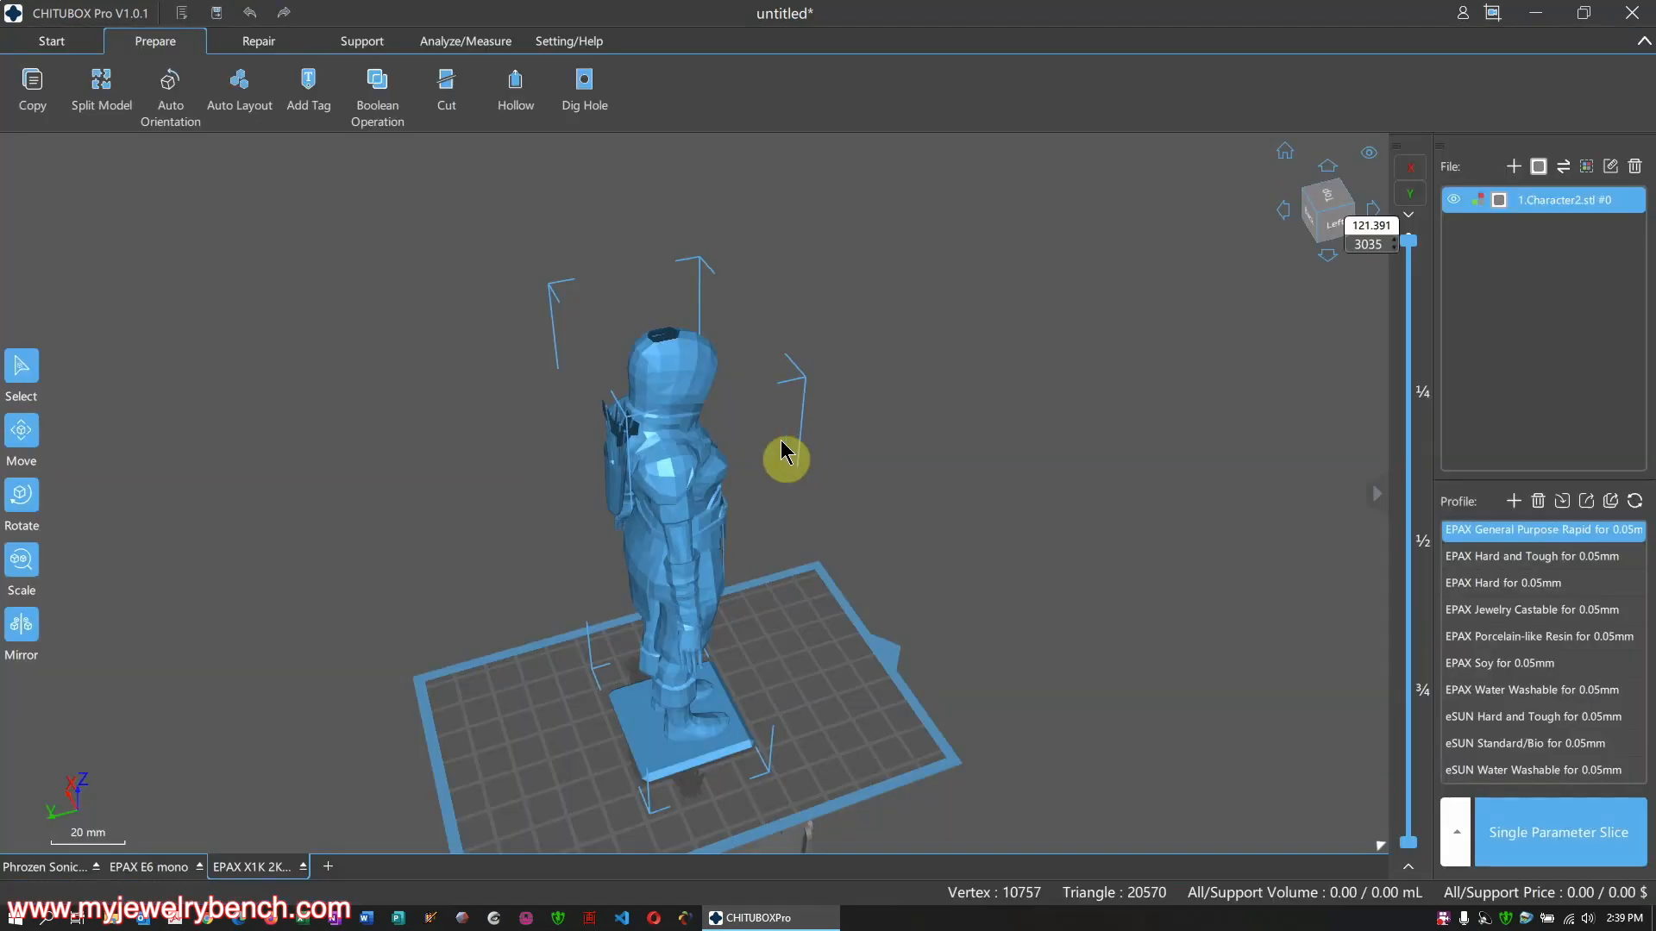
Show all layers of the hollowed 121.75 mm figurine and view it upright in perspective
scroll(742, 432, up, 2)
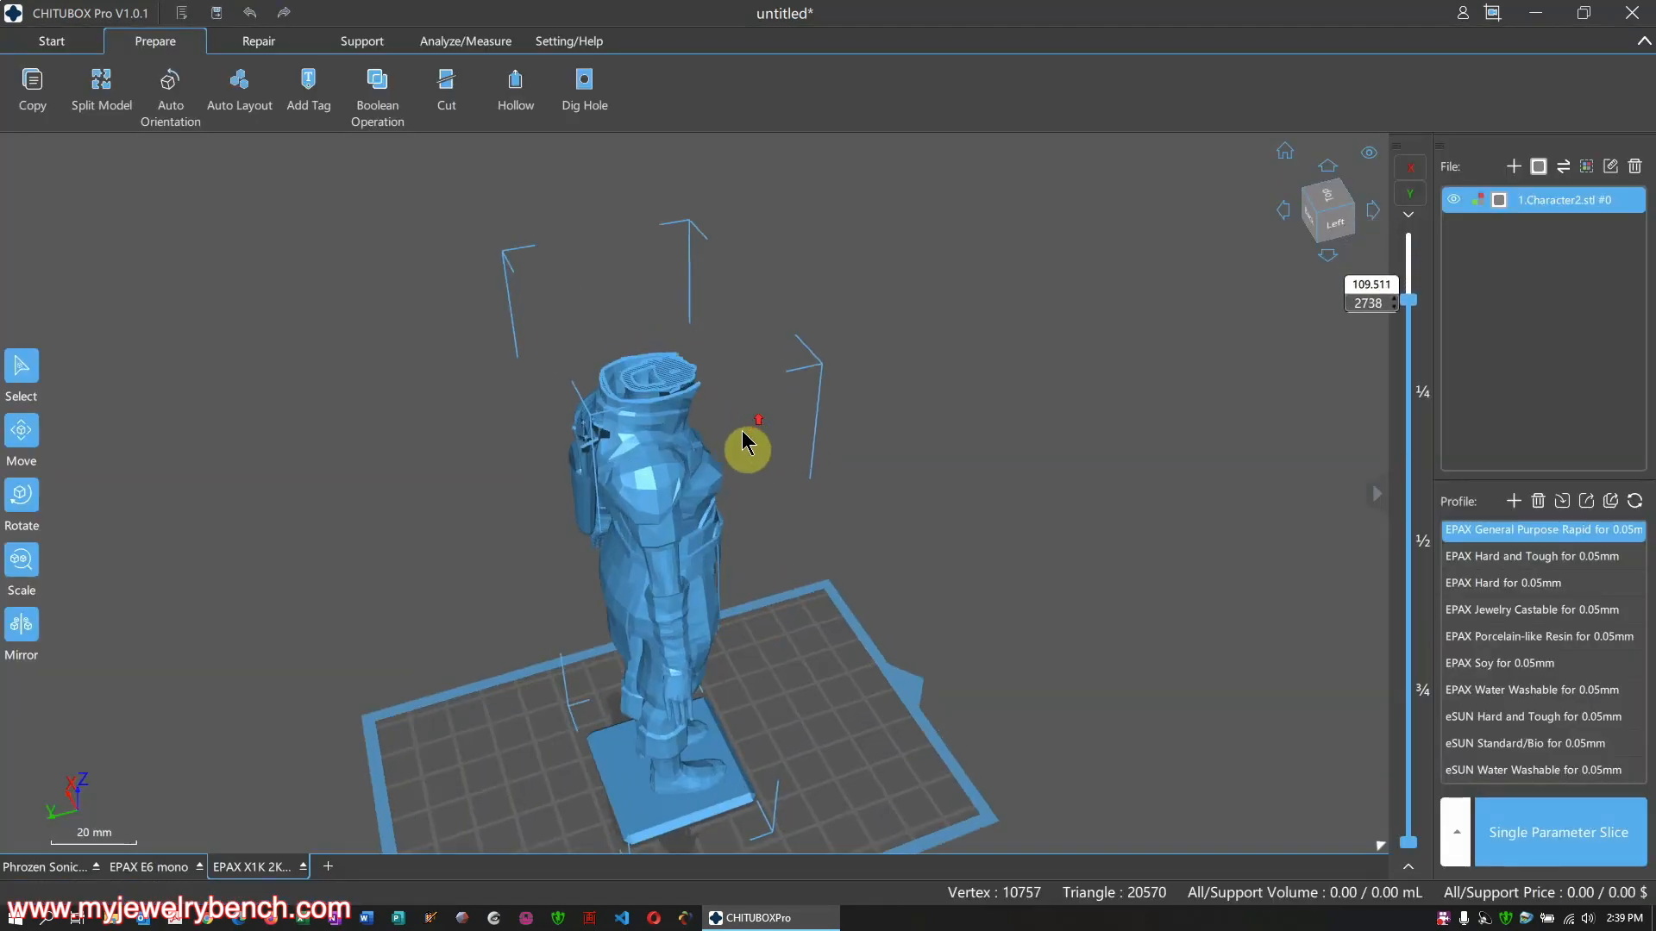
middle_drag(738, 433, 730, 472)
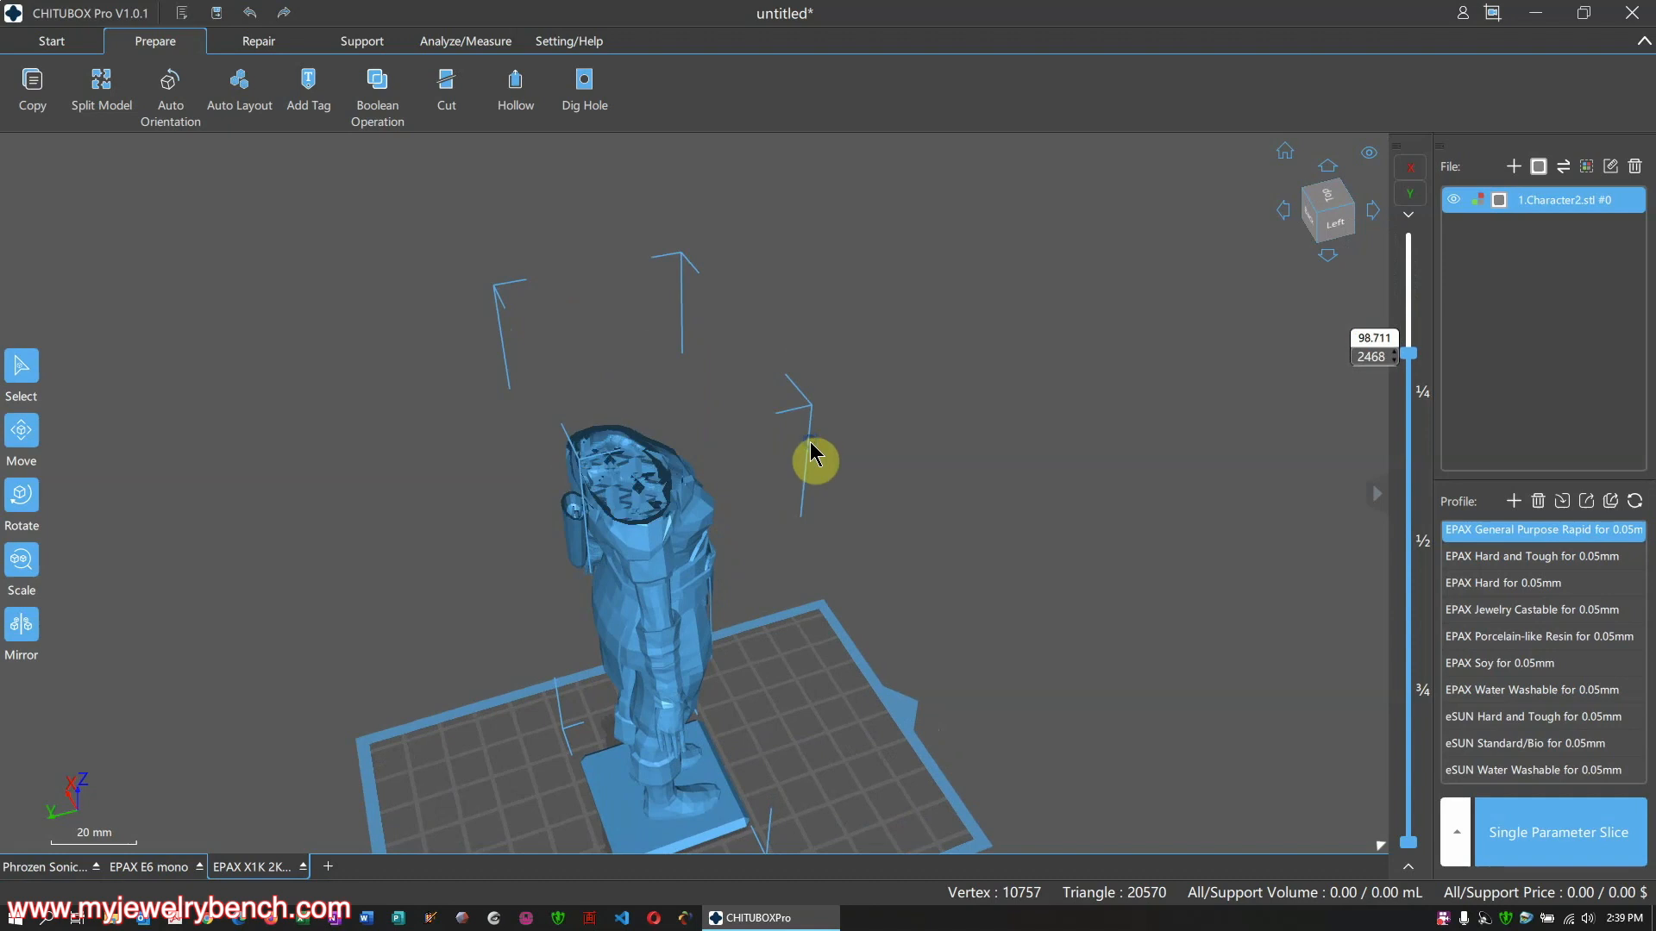
right_drag(807, 456, 782, 536)
scroll(789, 485, down, 4)
middle_drag(688, 850, 707, 804)
scroll(710, 806, up, 4)
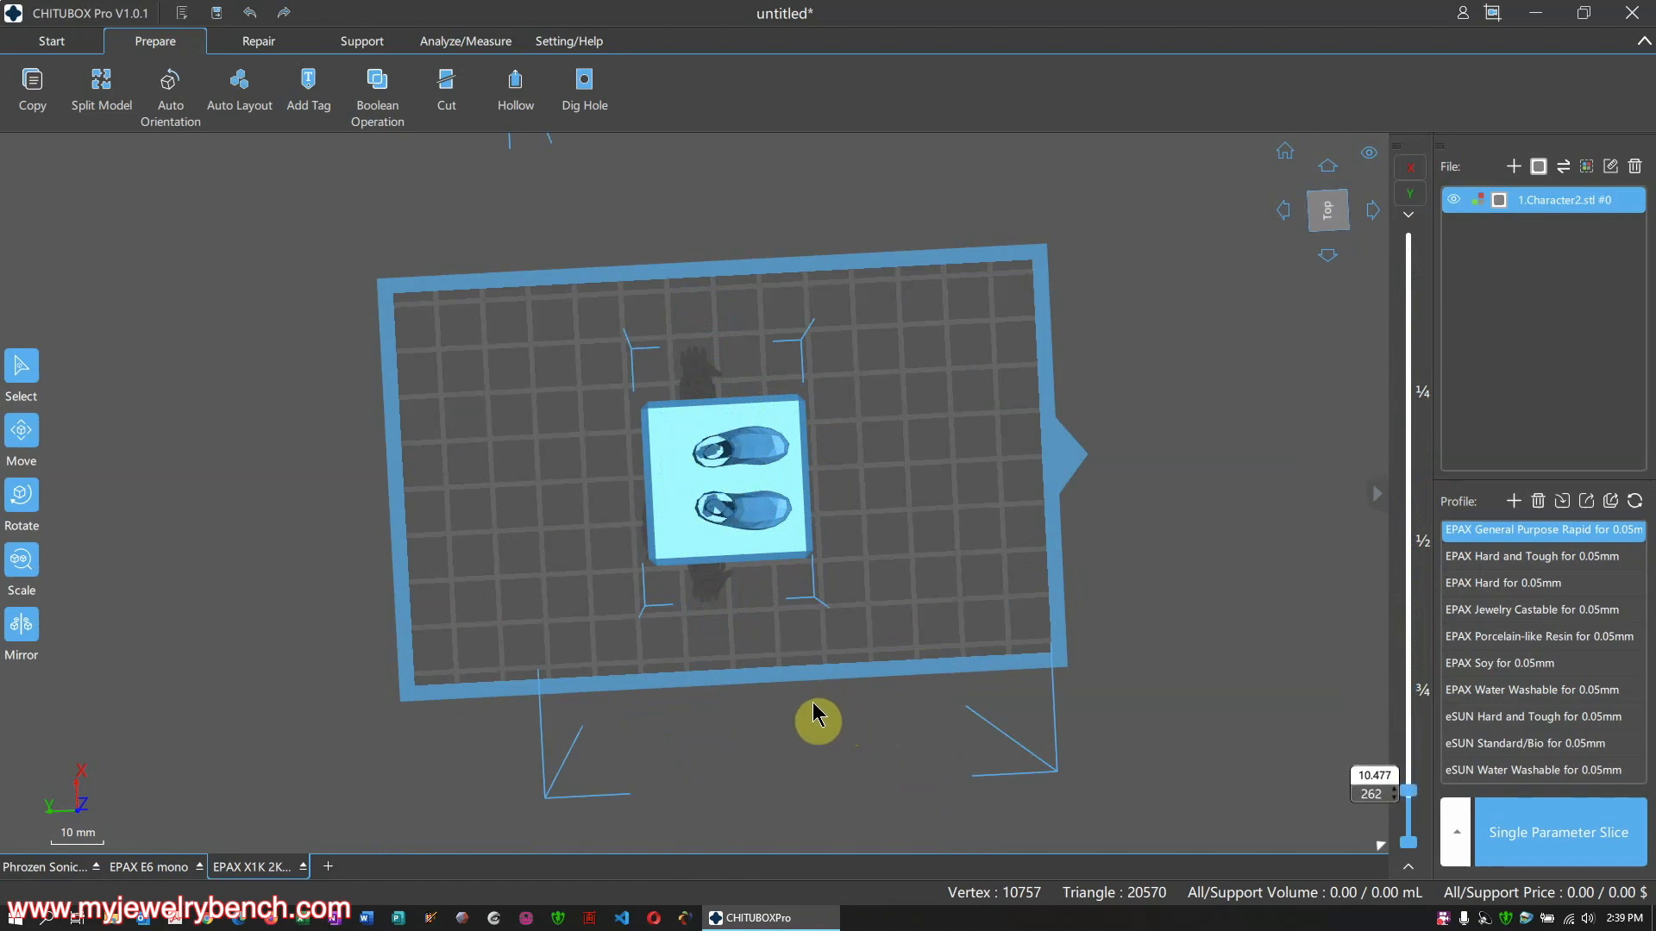
click(813, 703)
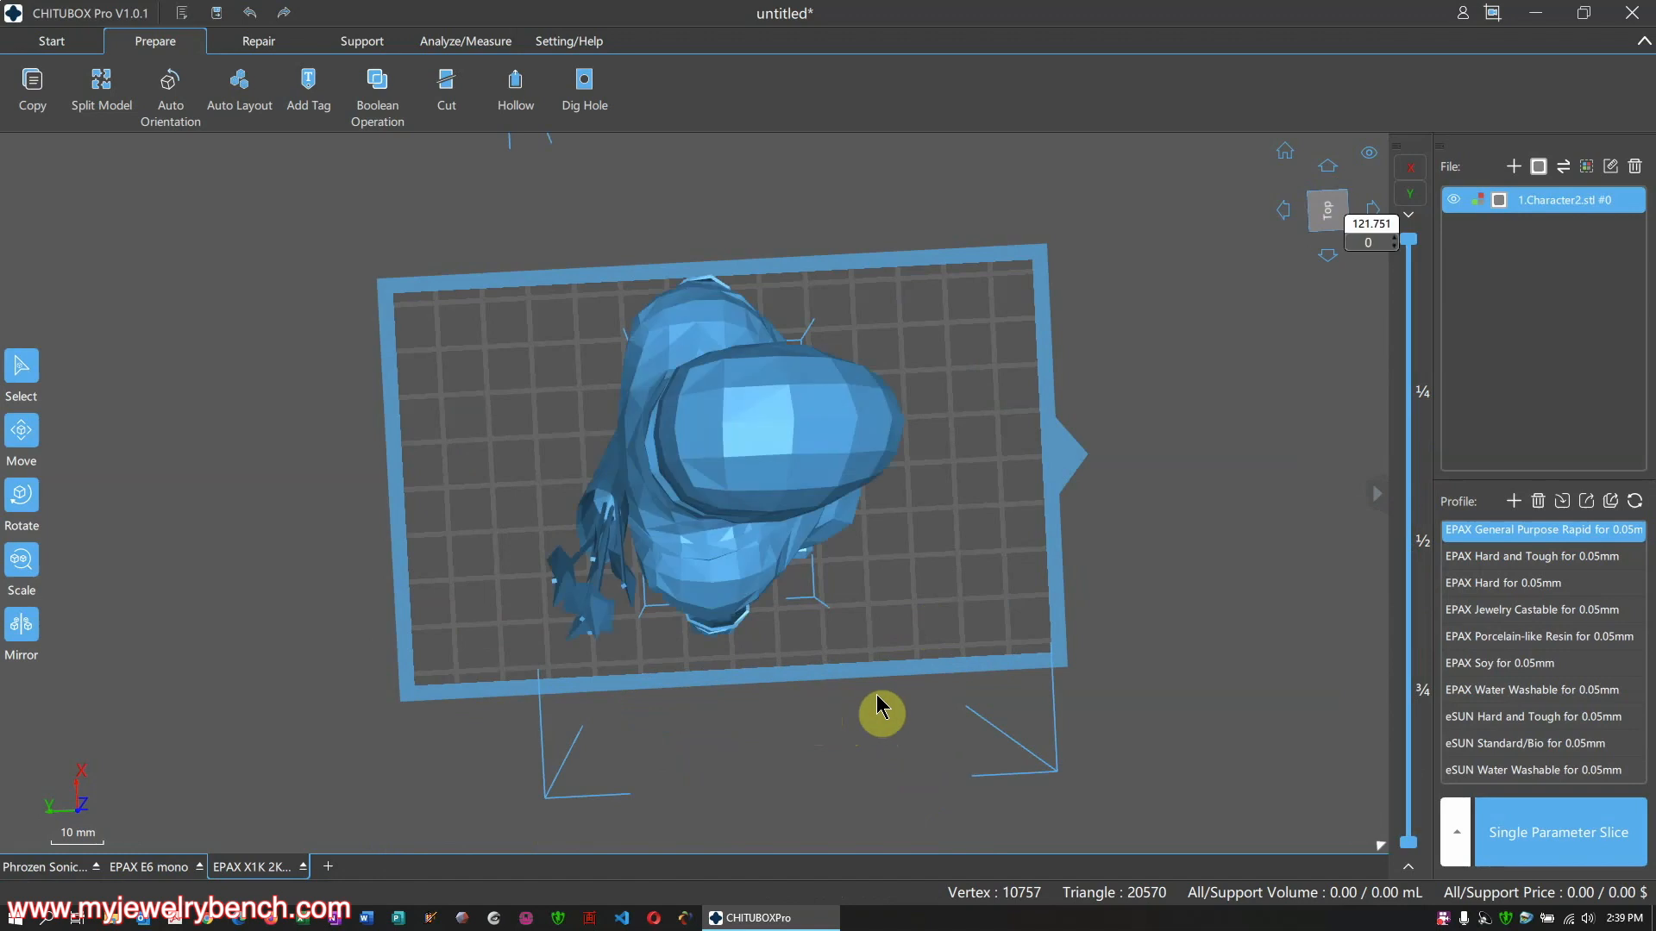
scroll(768, 470, down, 4)
right_drag(792, 505, 786, 380)
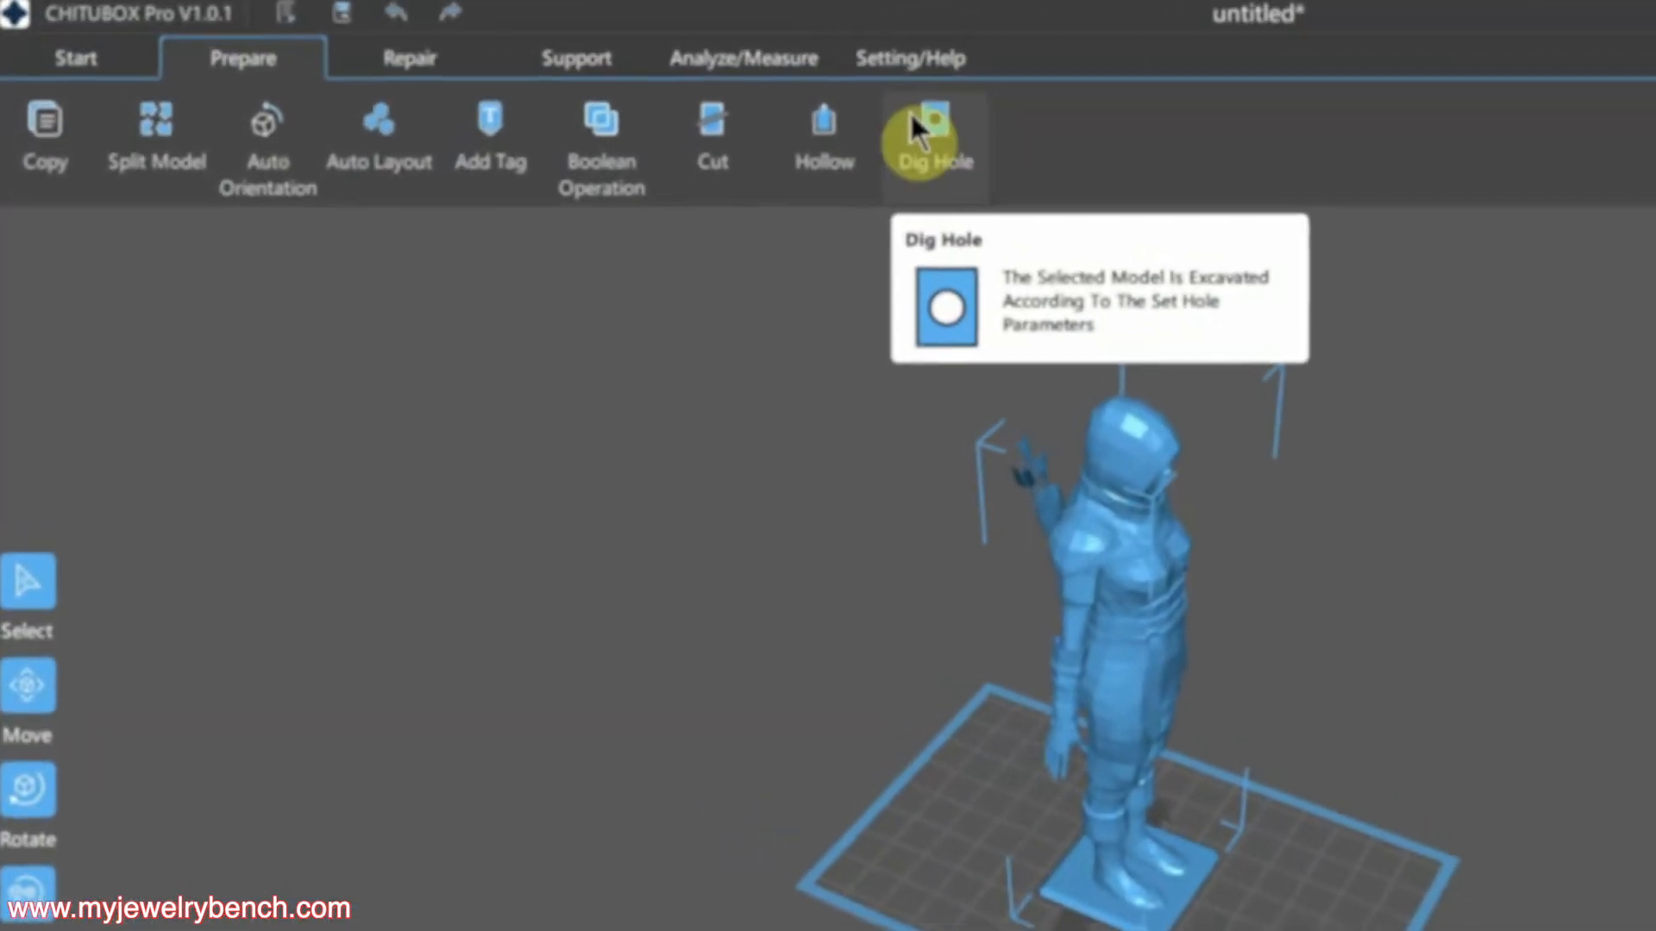
Set the Dig Hole diameter to 5.00 mm and drill an 8 mm deep hole into the head top
click(985, 130)
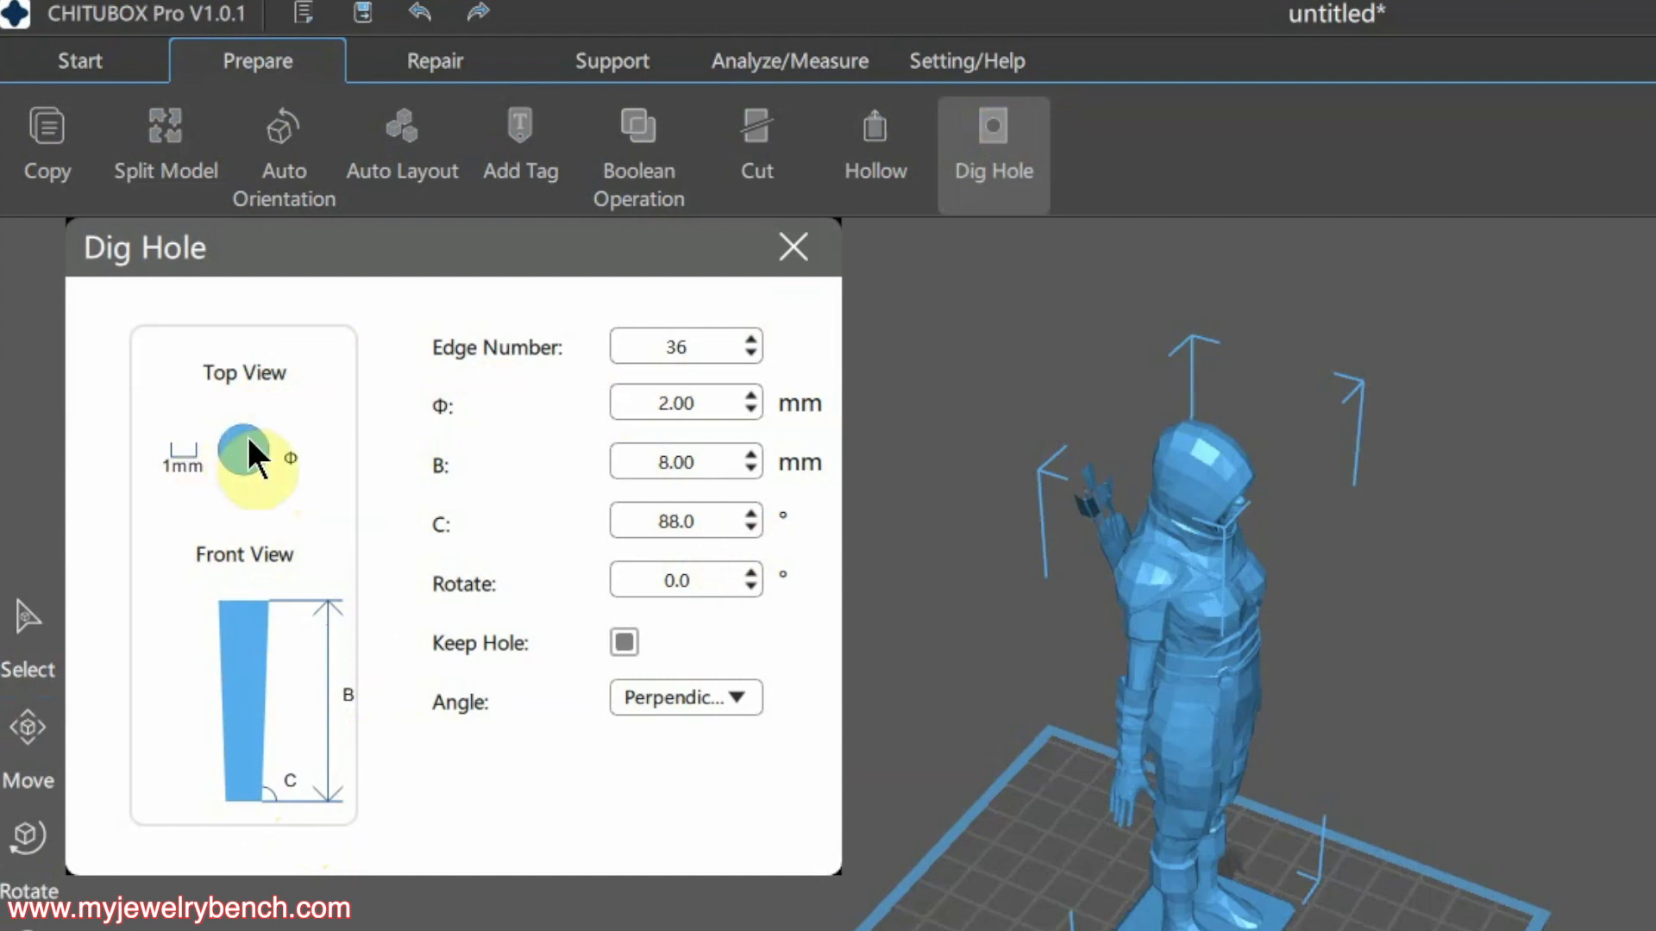
click(750, 392)
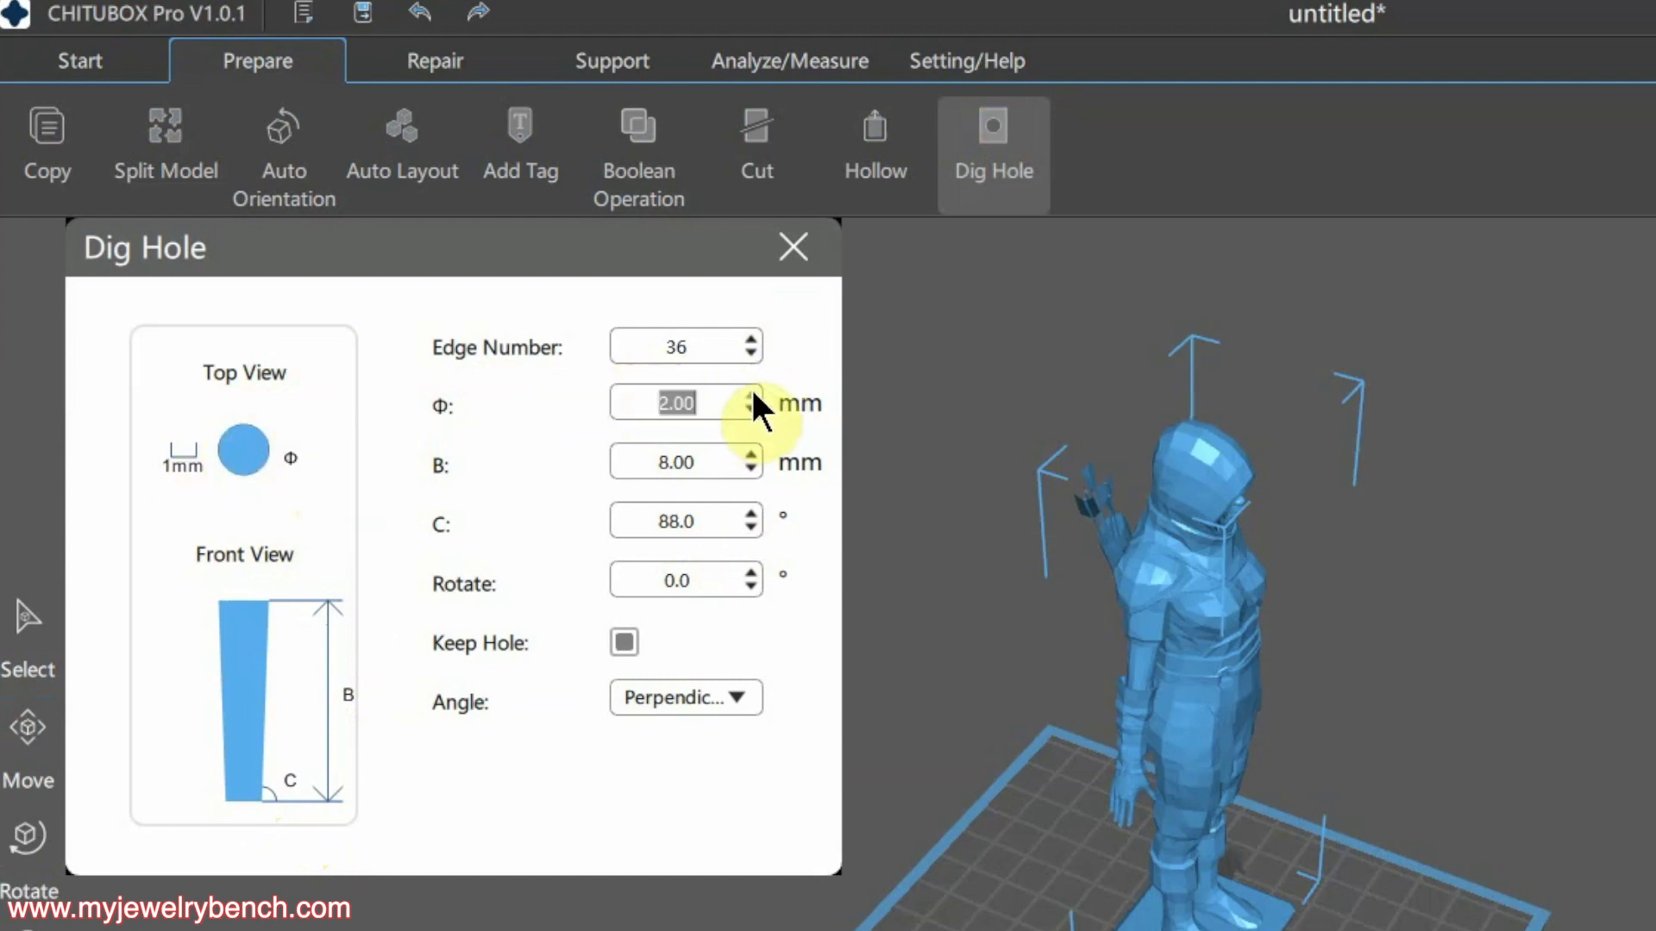
click(750, 393)
click(750, 392)
click(750, 393)
click(750, 393)
click(748, 393)
click(747, 392)
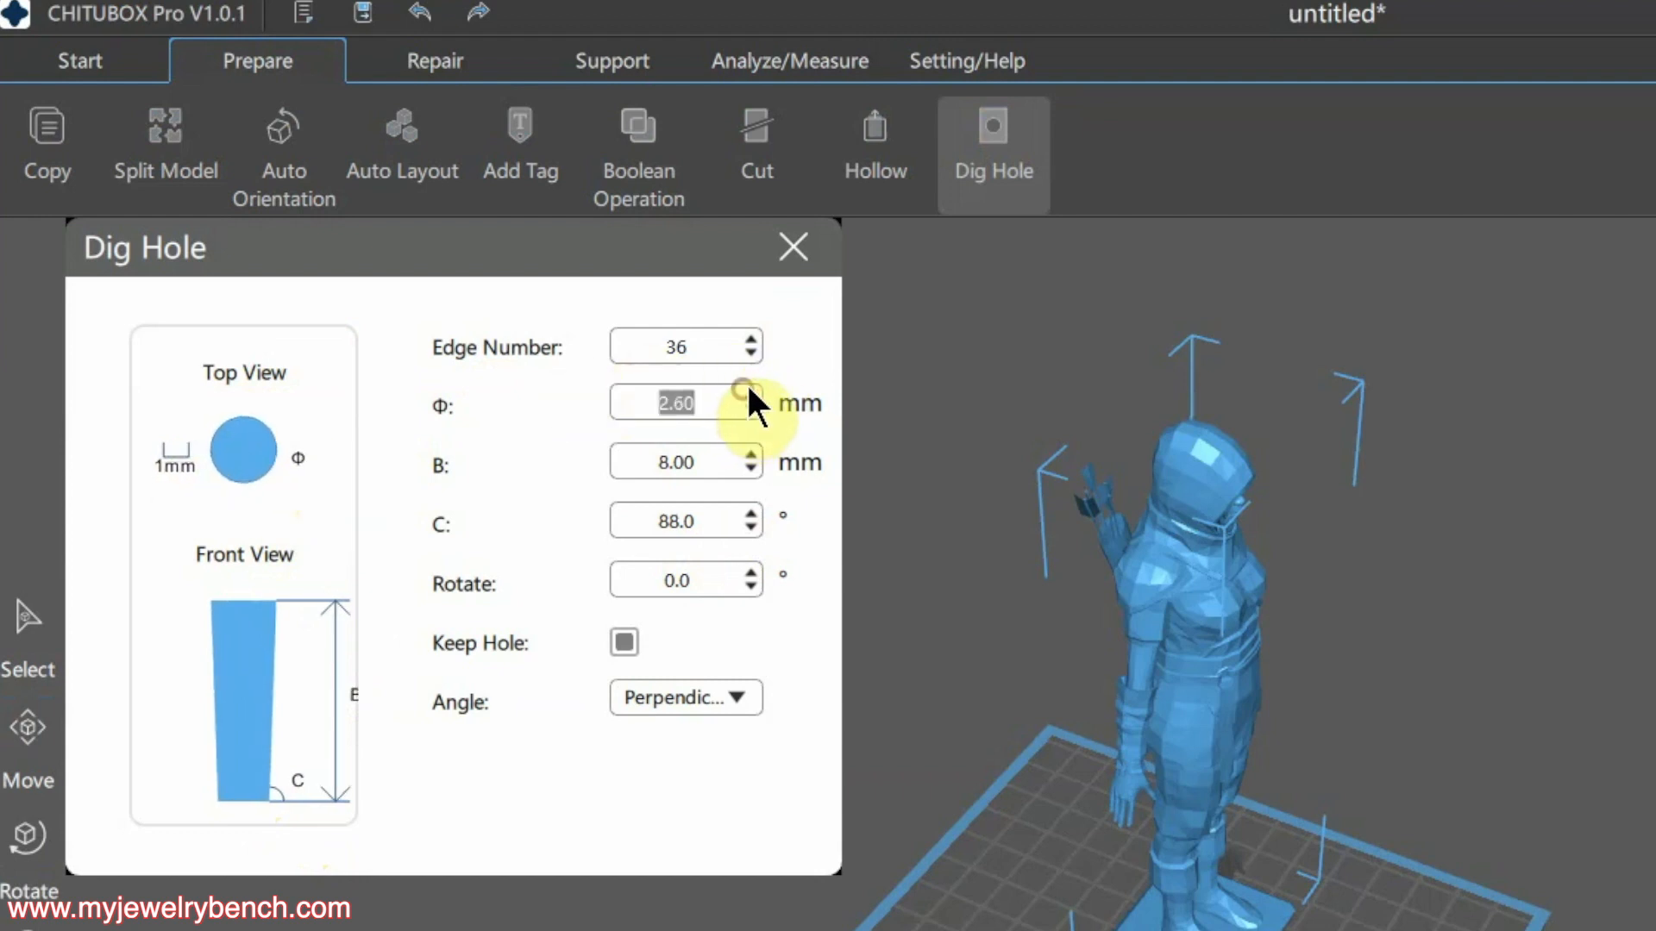
click(747, 392)
click(747, 392)
click(749, 393)
click(748, 392)
click(752, 393)
click(753, 393)
click(754, 393)
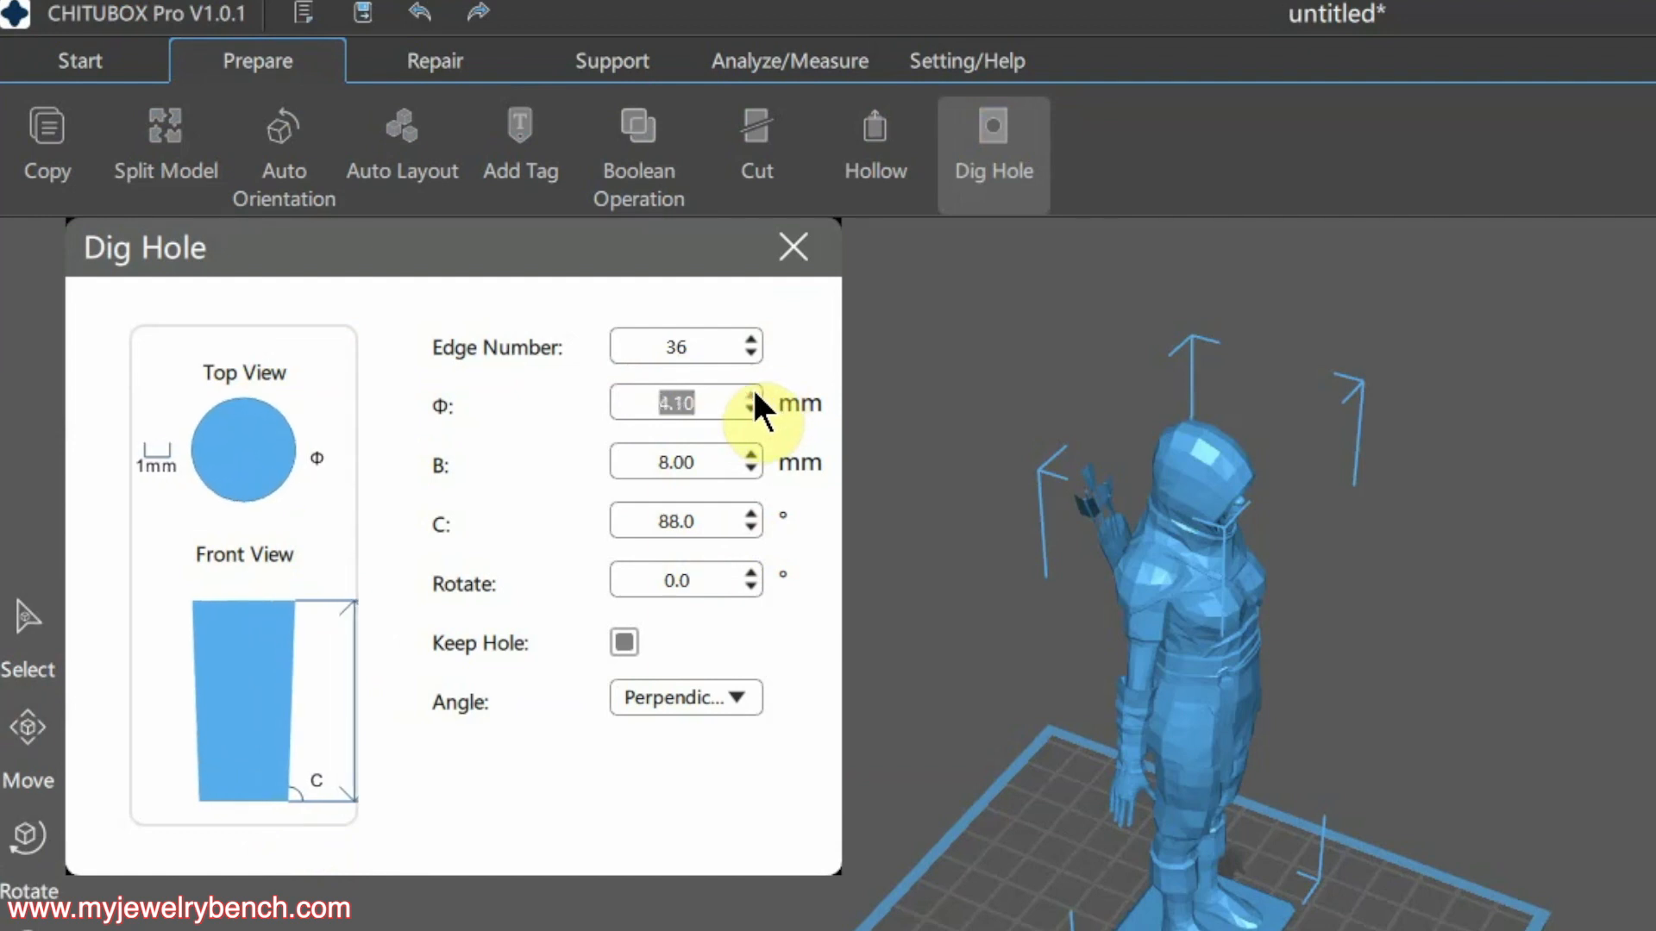
click(629, 406)
drag(683, 404, 738, 380)
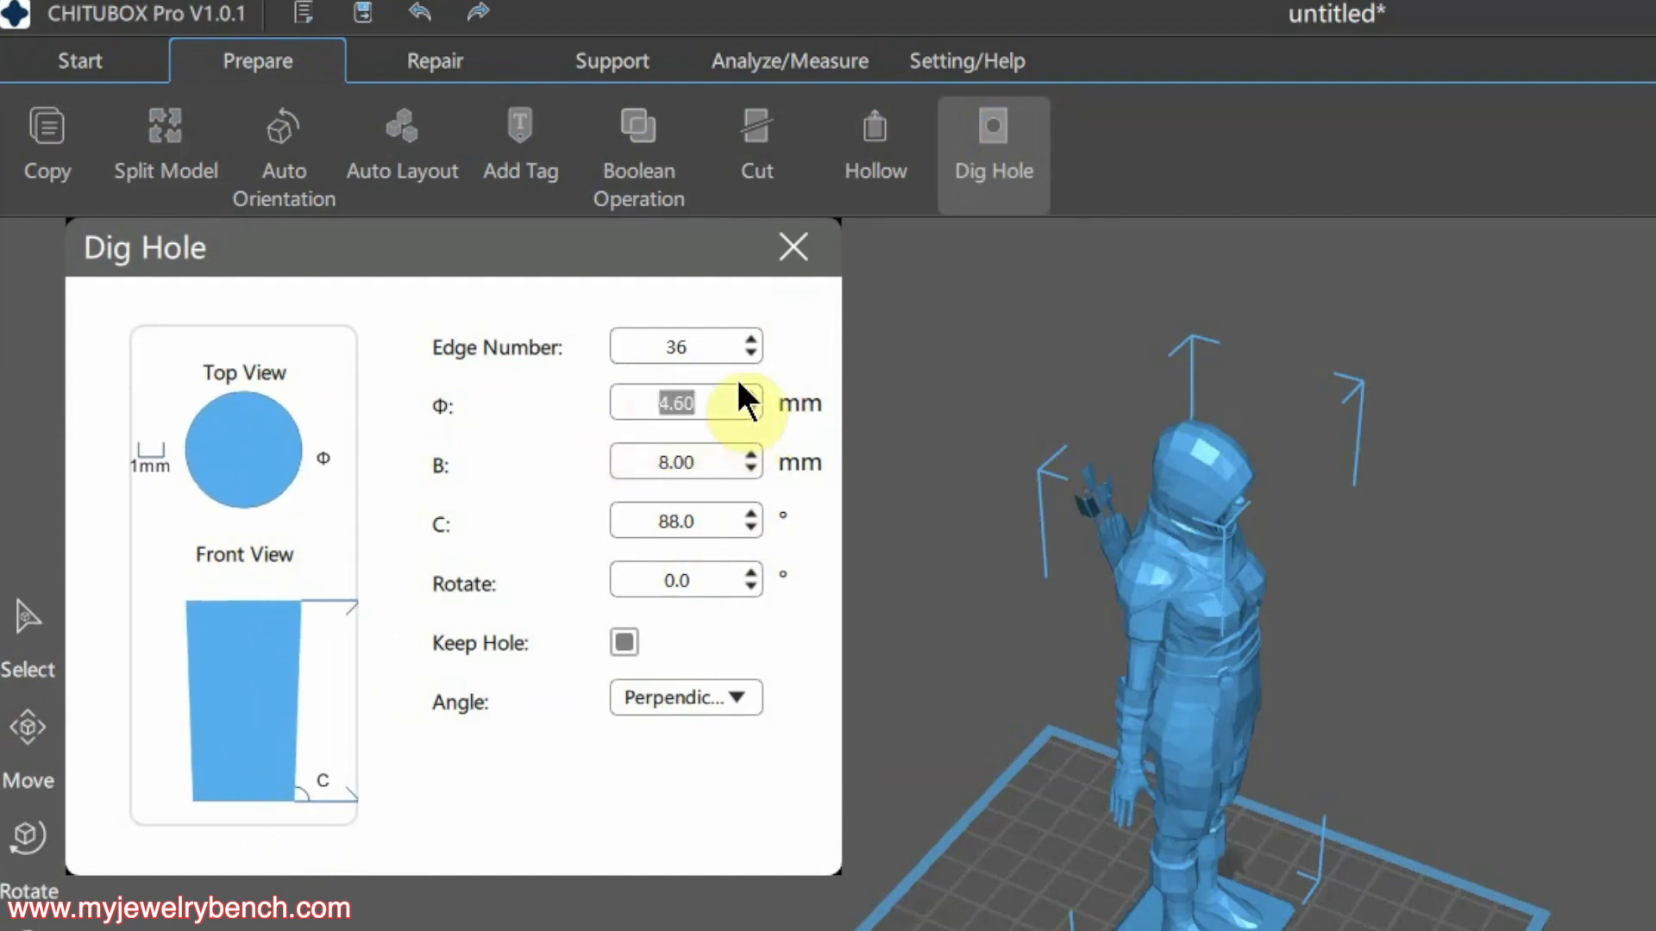
text(5)
key(Return)
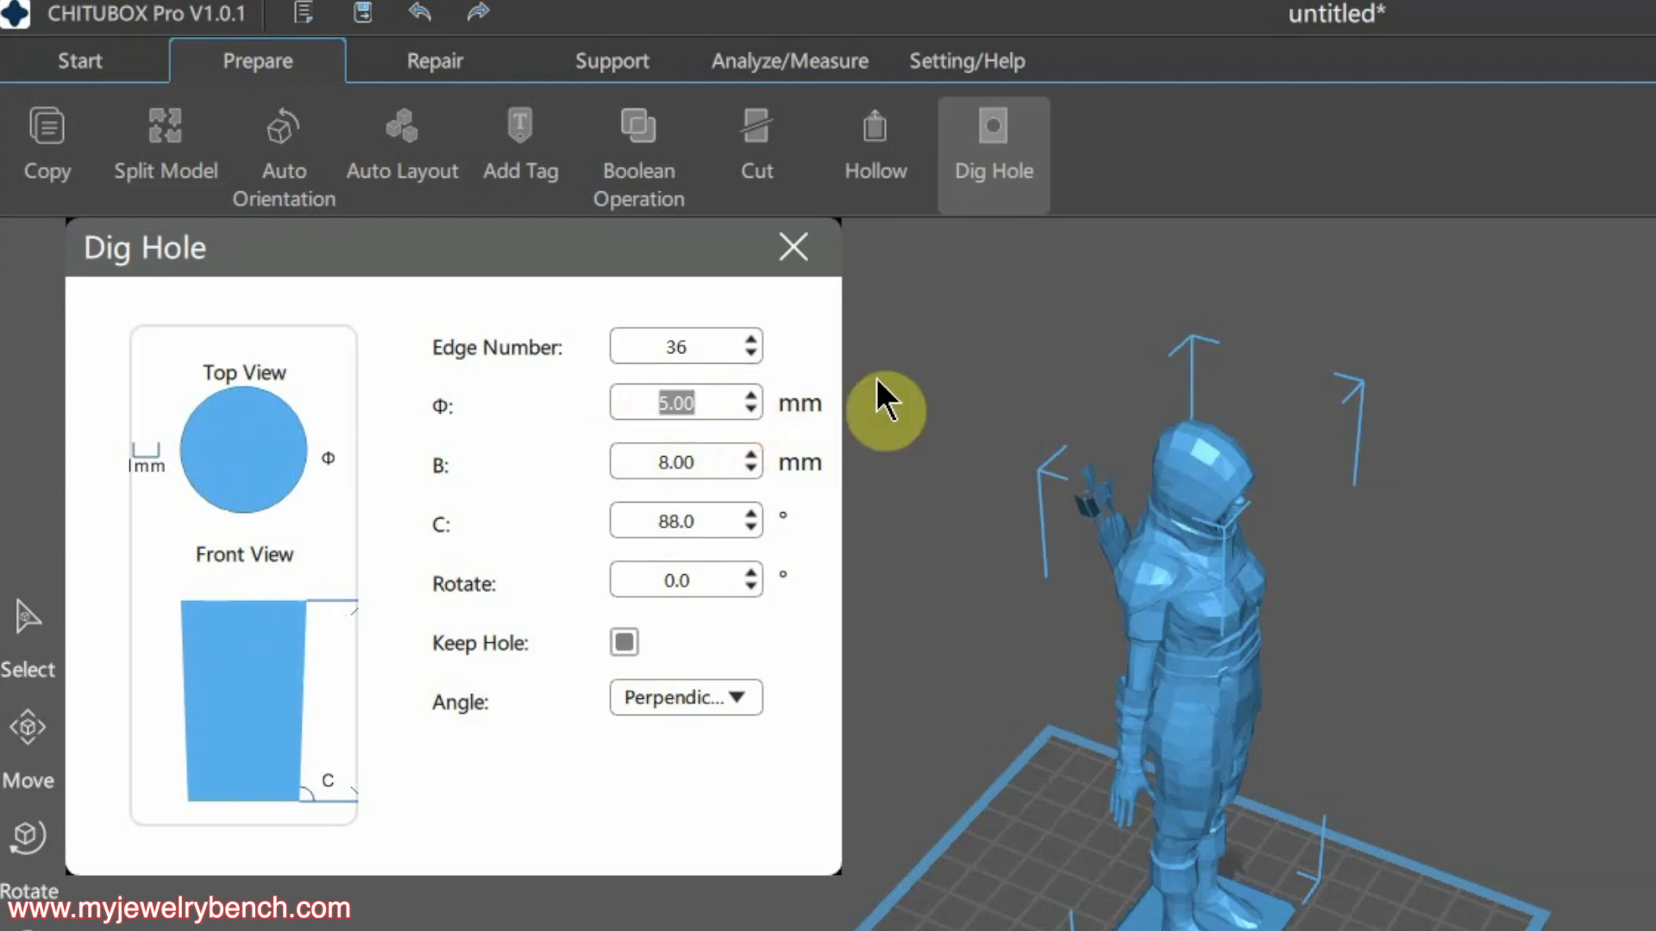
click(1198, 450)
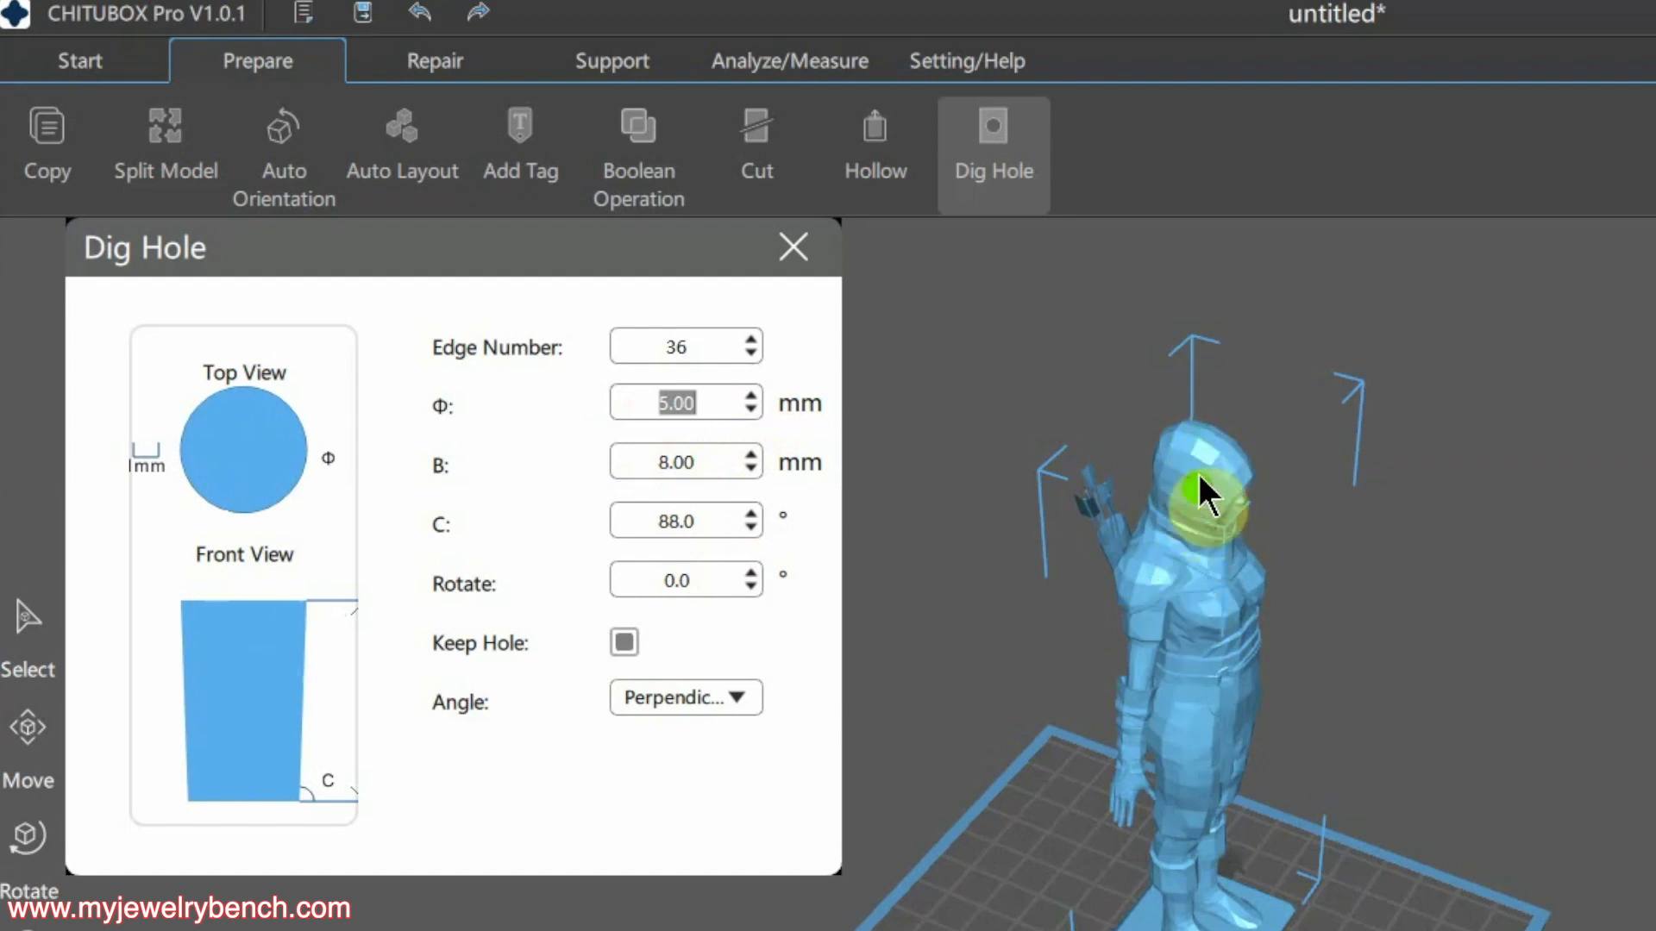
click(1198, 428)
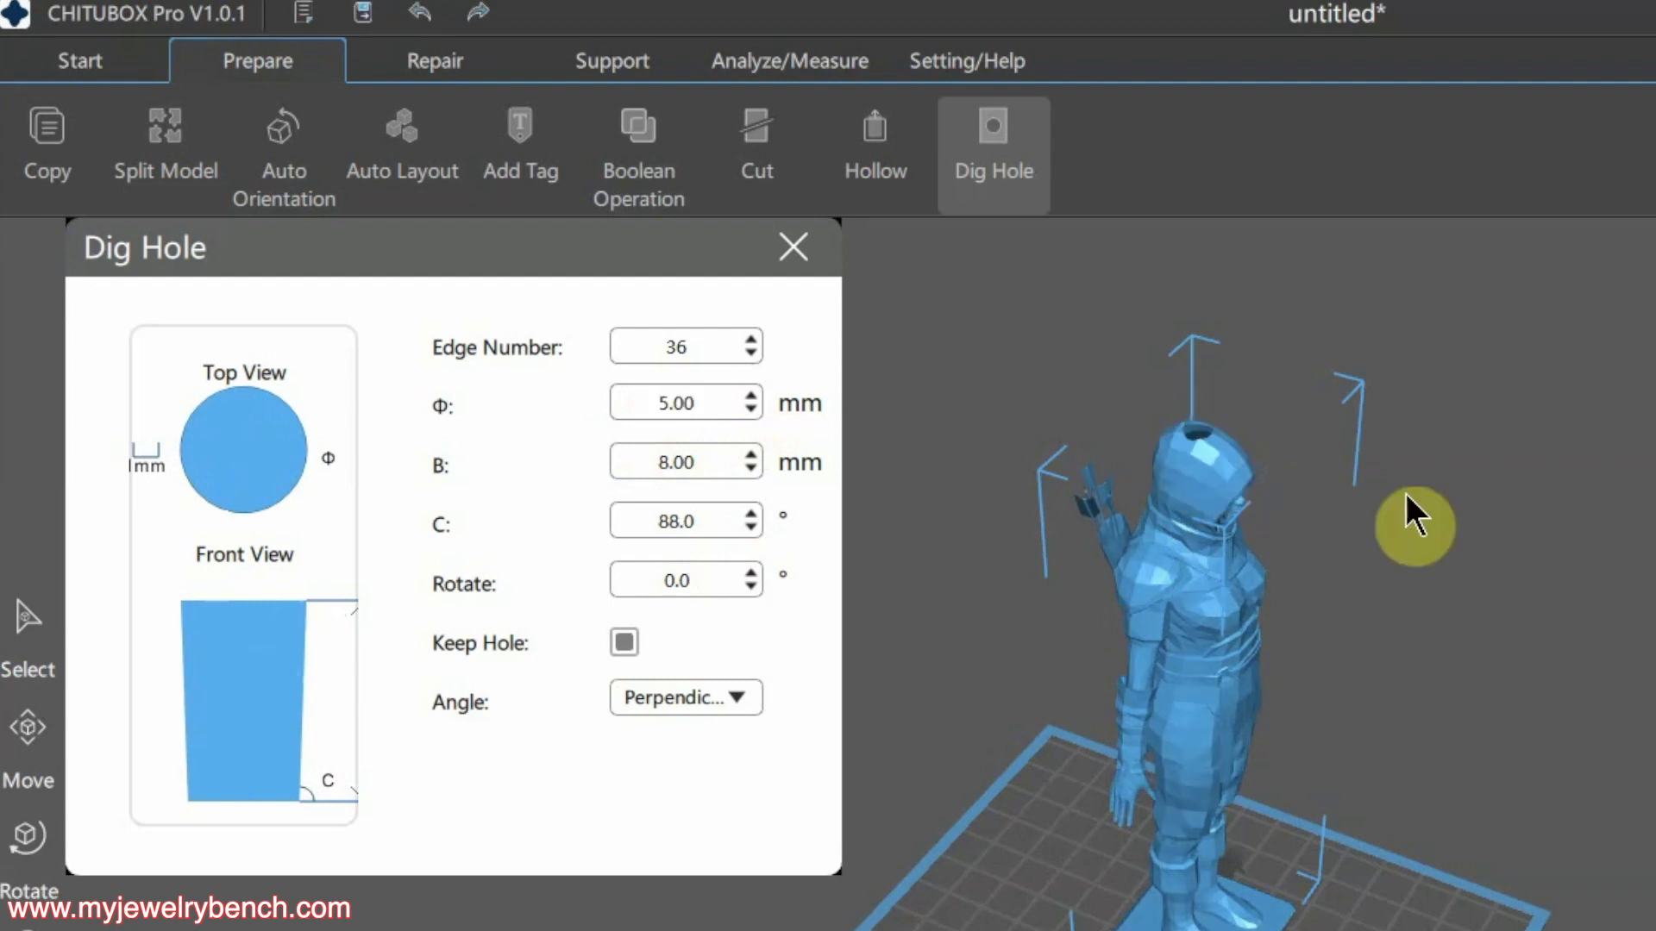
Close the Dig Hole settings, then orbit and zoom to inspect the hollowed figure, feet and base
scroll(1247, 574, up, 5)
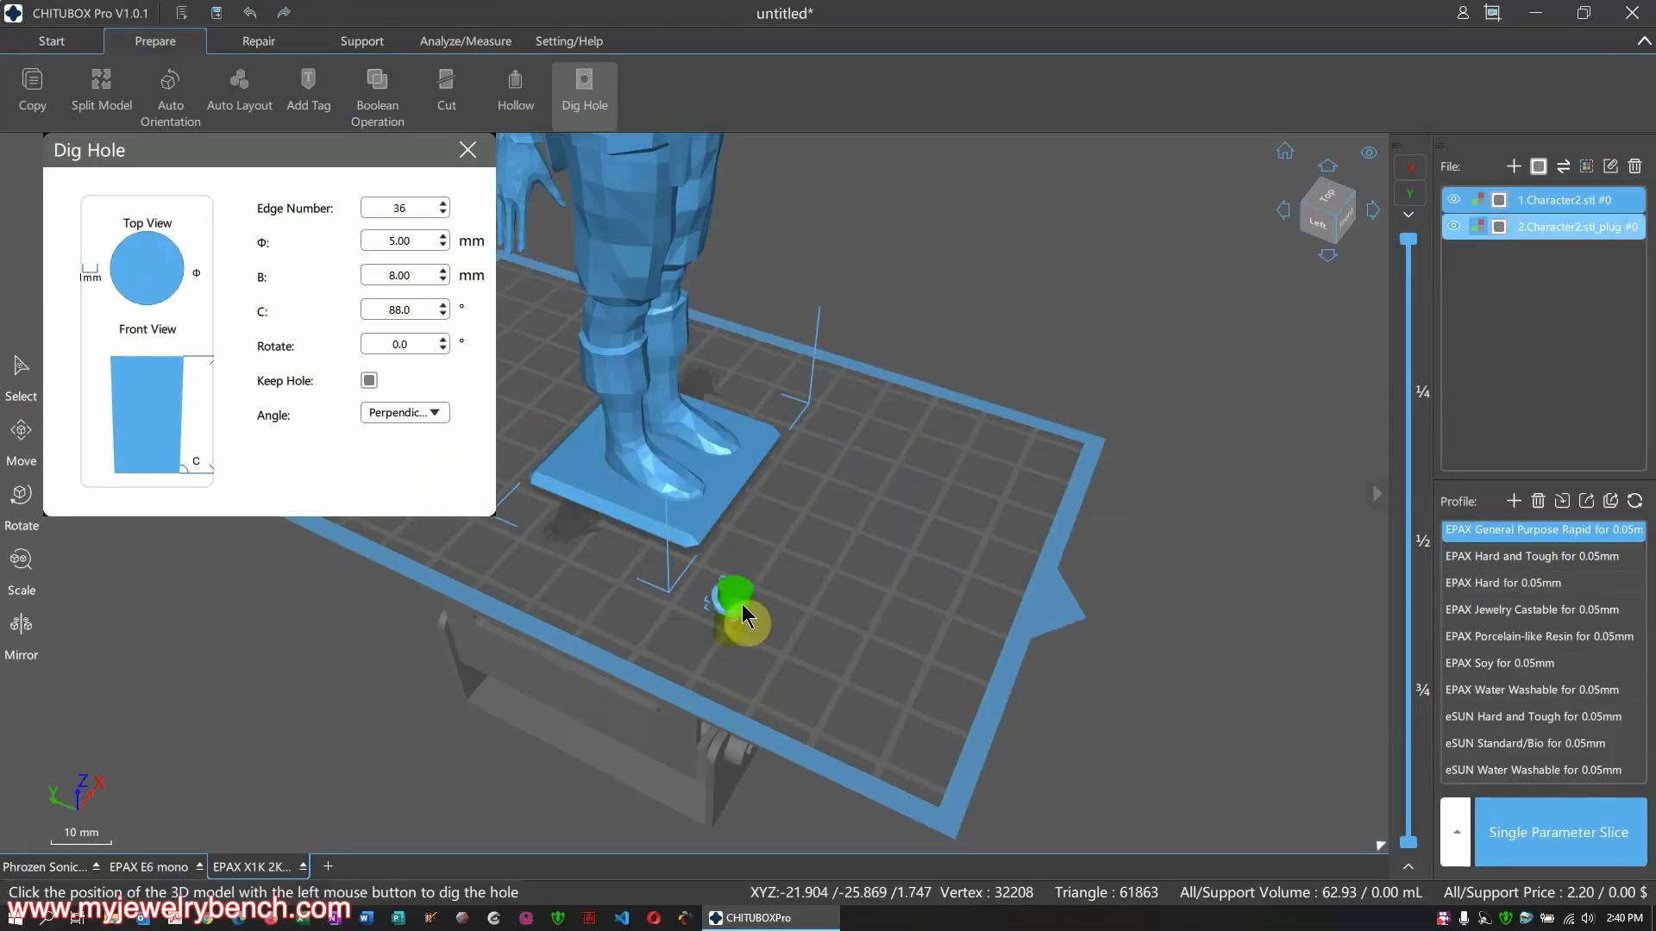
scroll(1164, 574, down, 4)
click(472, 153)
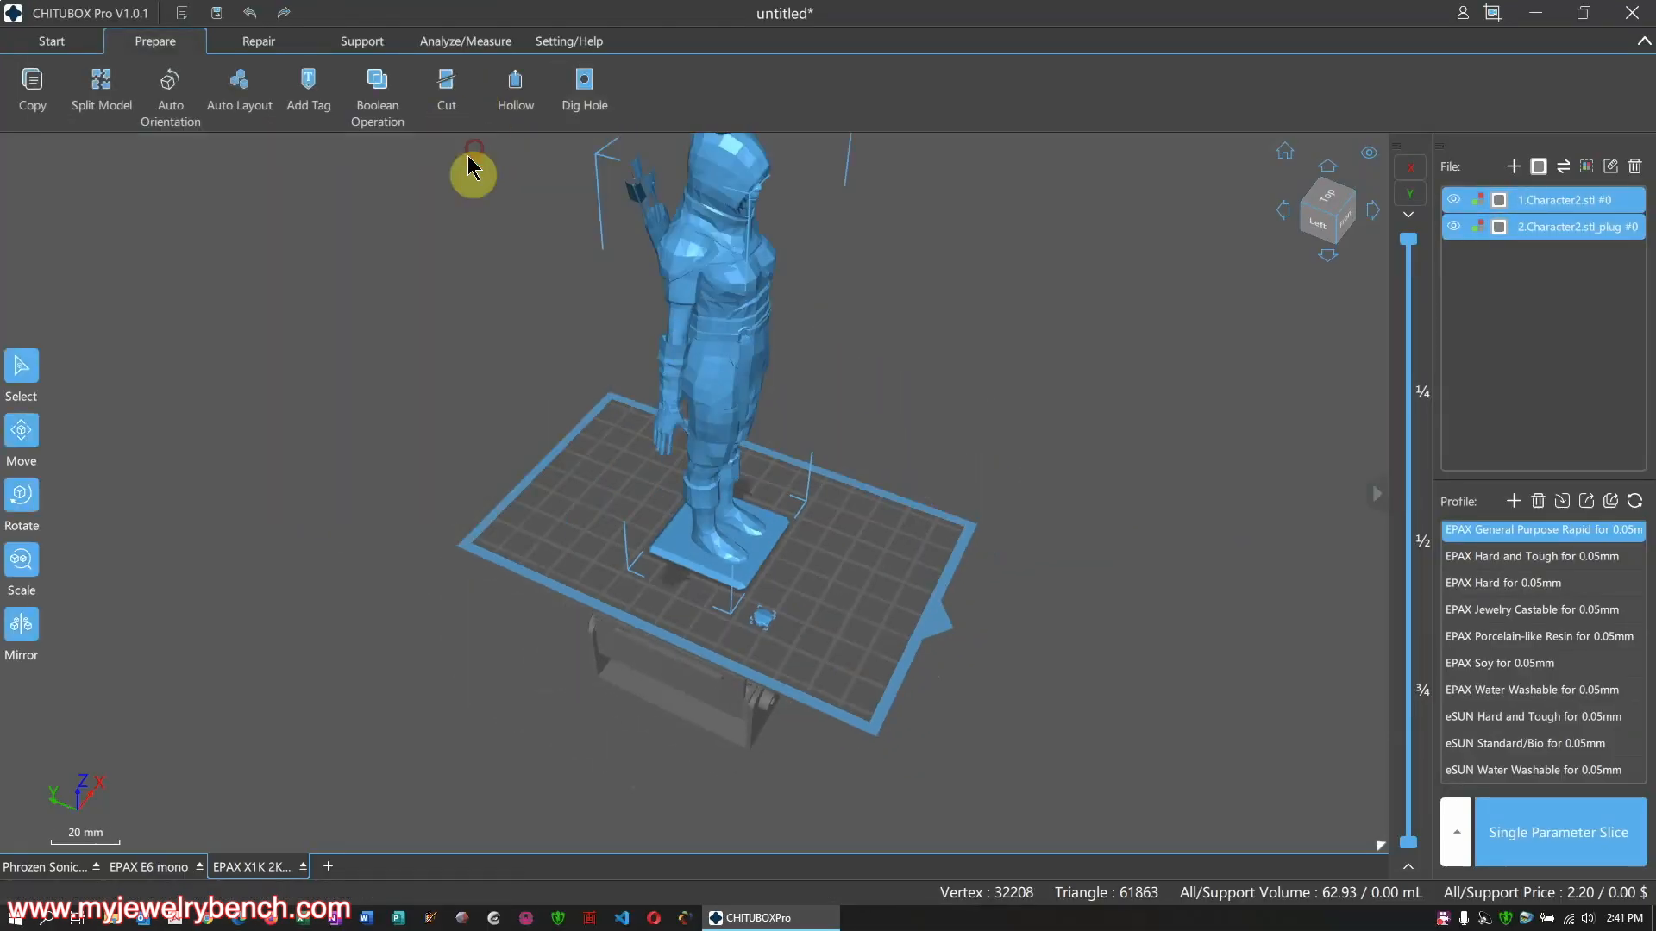
scroll(551, 512, down, 2)
middle_drag(634, 360, 623, 385)
right_drag(646, 274, 632, 354)
right_drag(634, 529, 497, 427)
scroll(491, 419, down, 2)
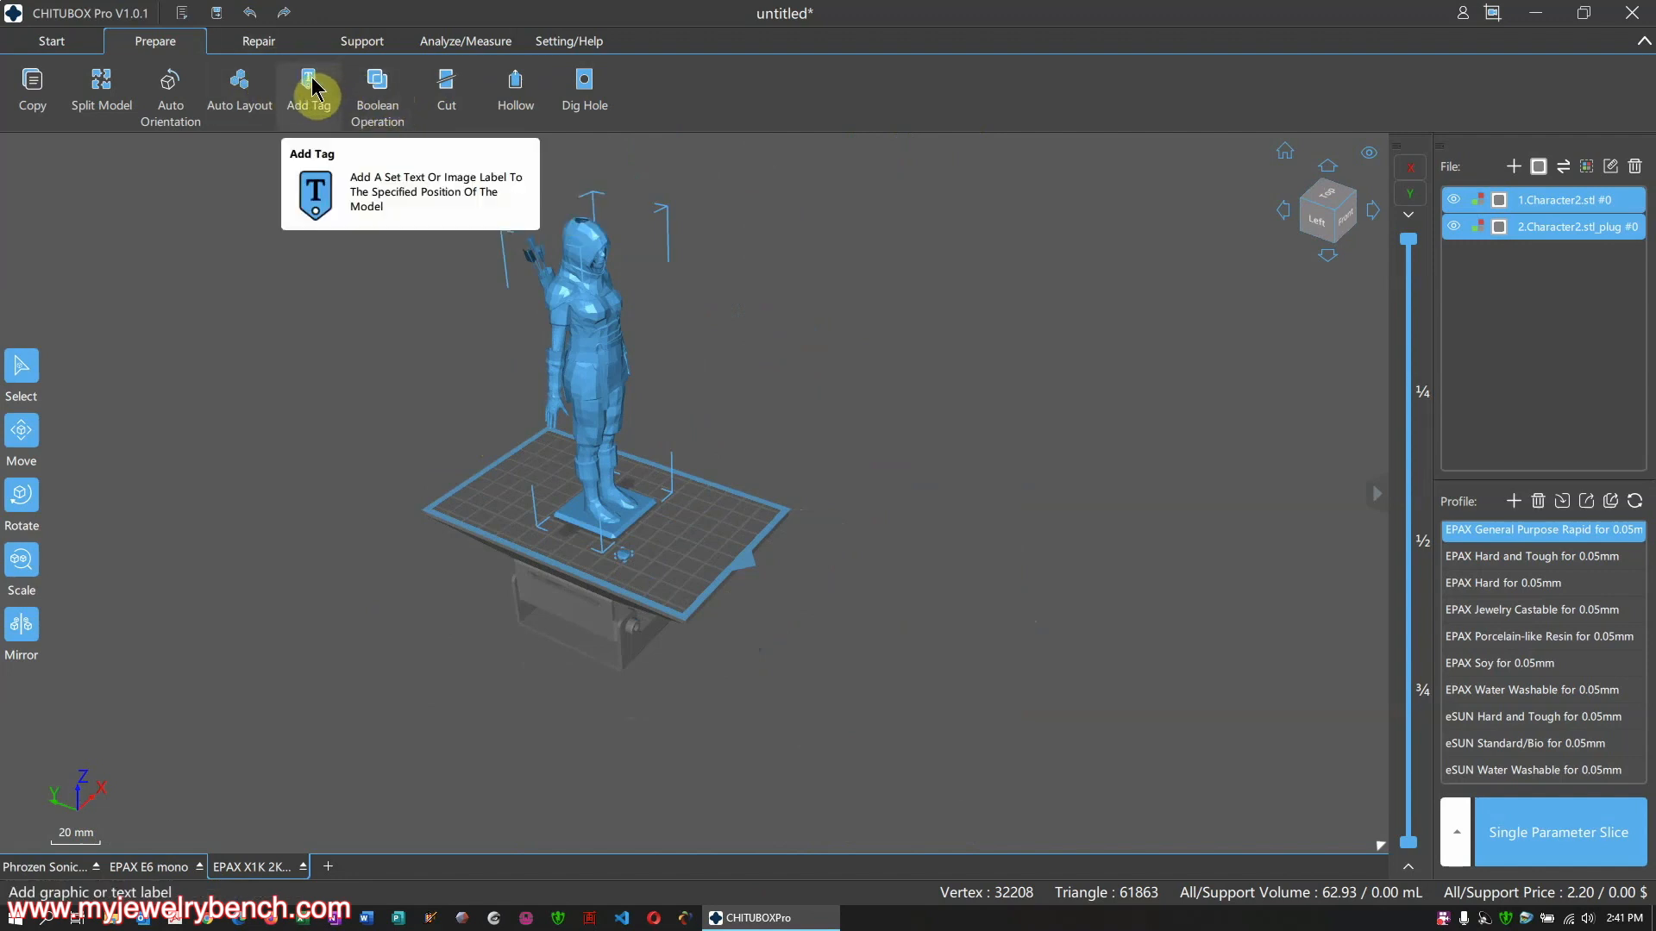
scroll(414, 555, down, 2)
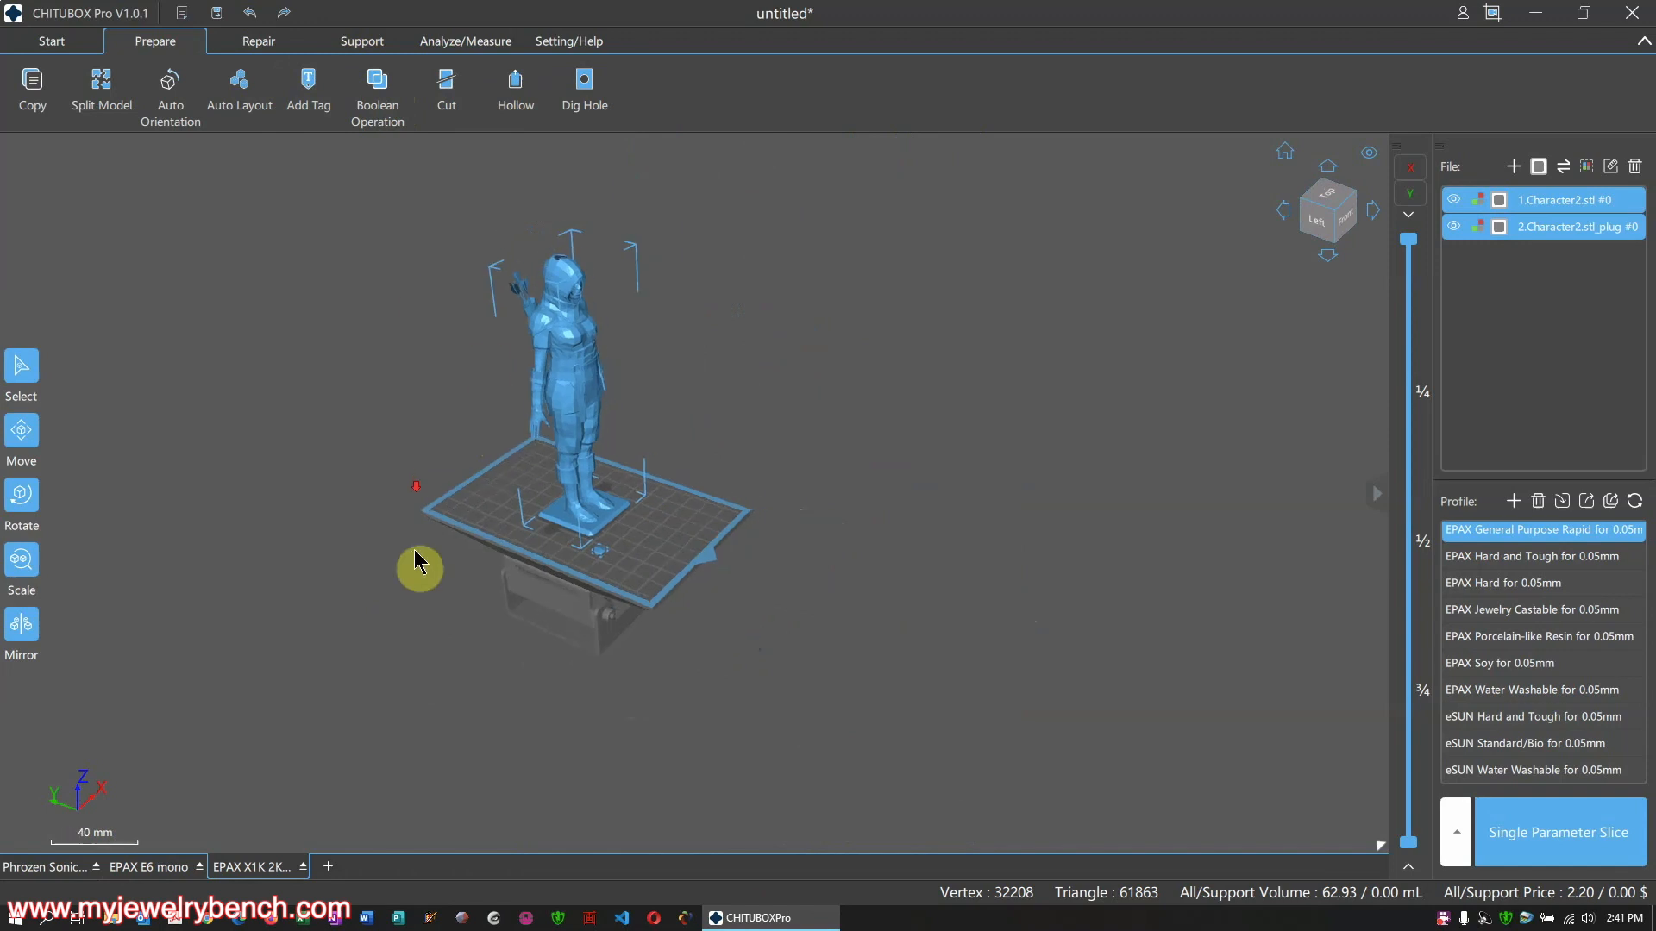
scroll(511, 303, up, 3)
scroll(573, 381, up, 4)
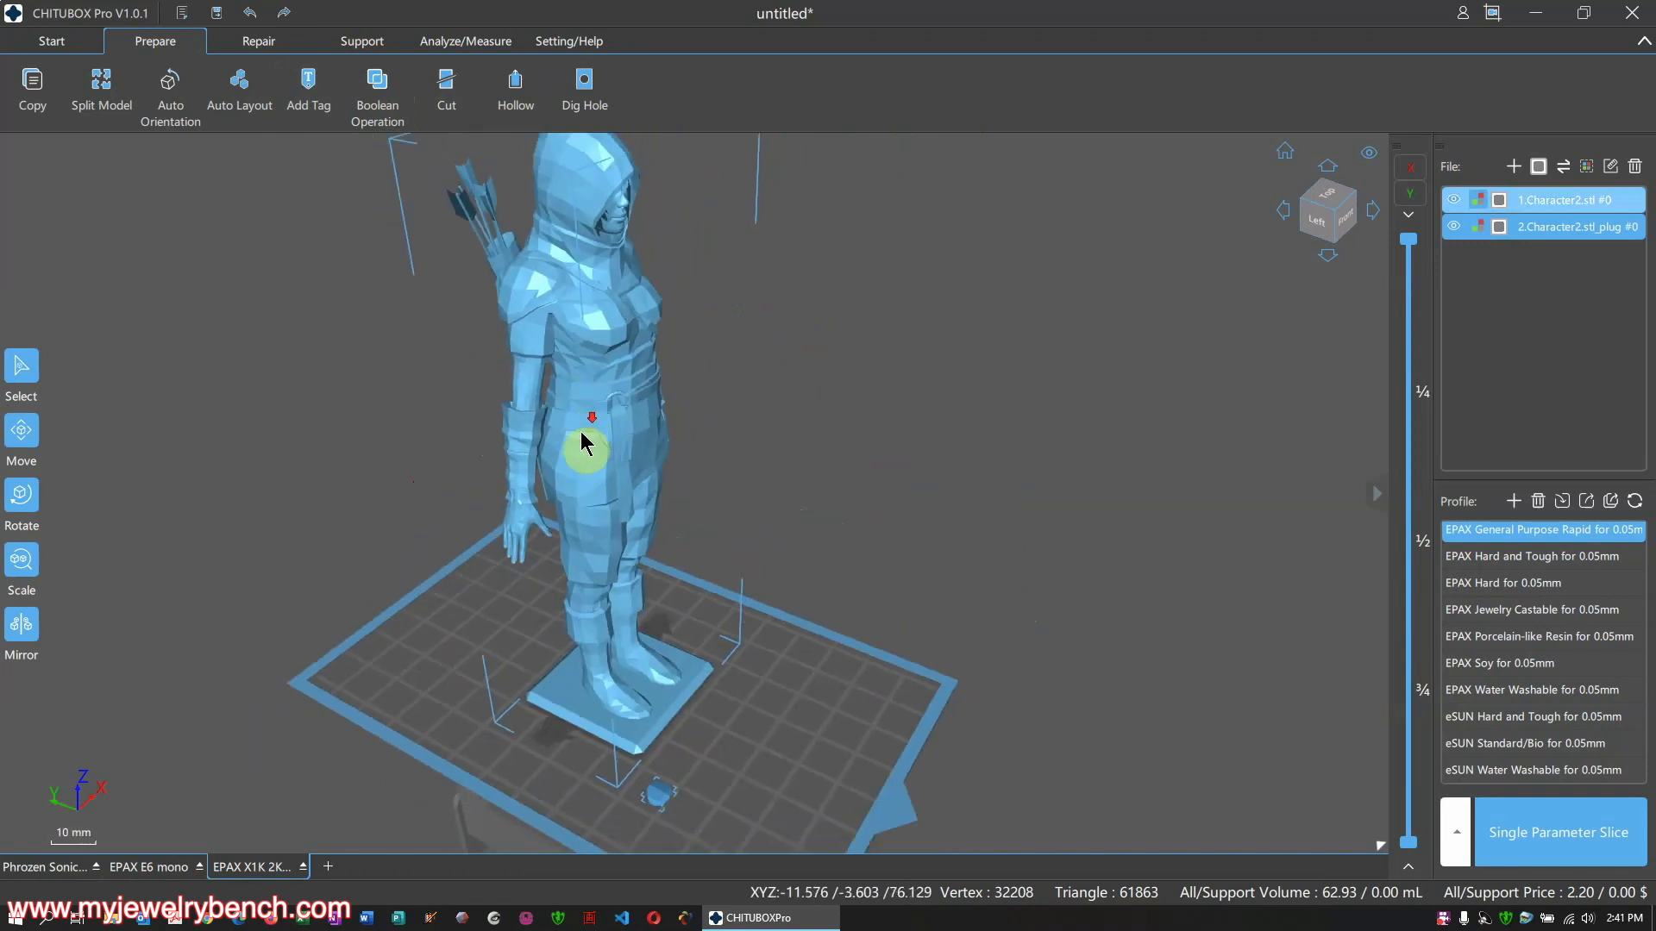
right_drag(603, 542, 764, 436)
scroll(612, 621, up, 6)
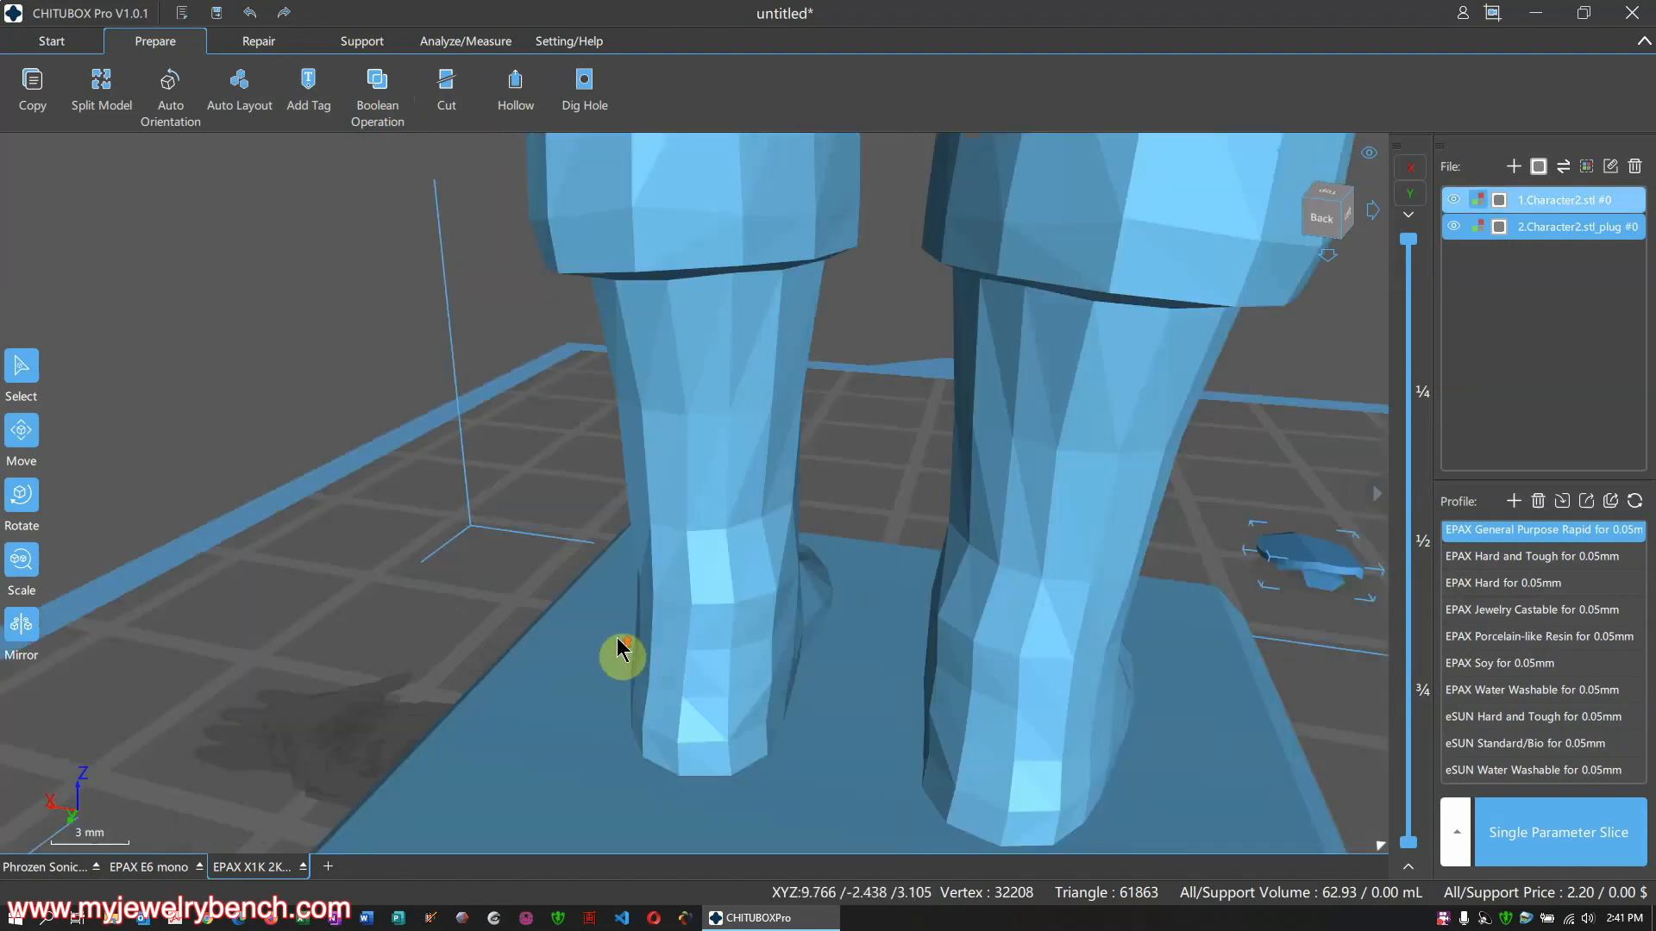
scroll(711, 555, down, 3)
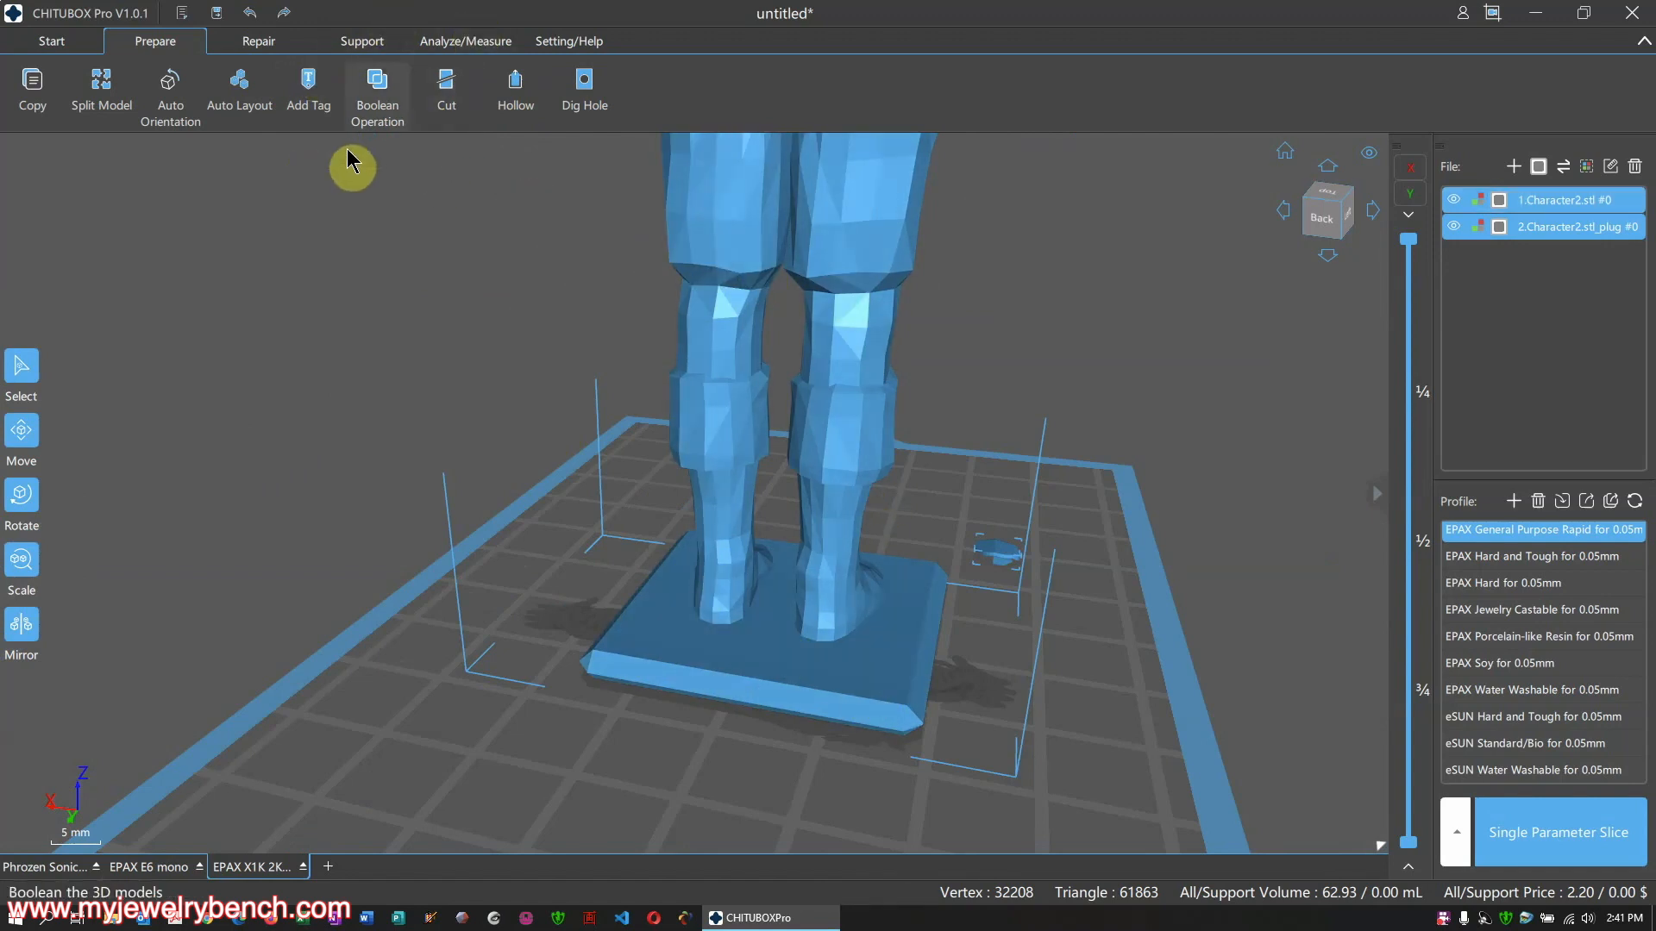
Create a 'myjewelrybench' text label in Arial Black, size 30, 0.70 mm deep
click(309, 84)
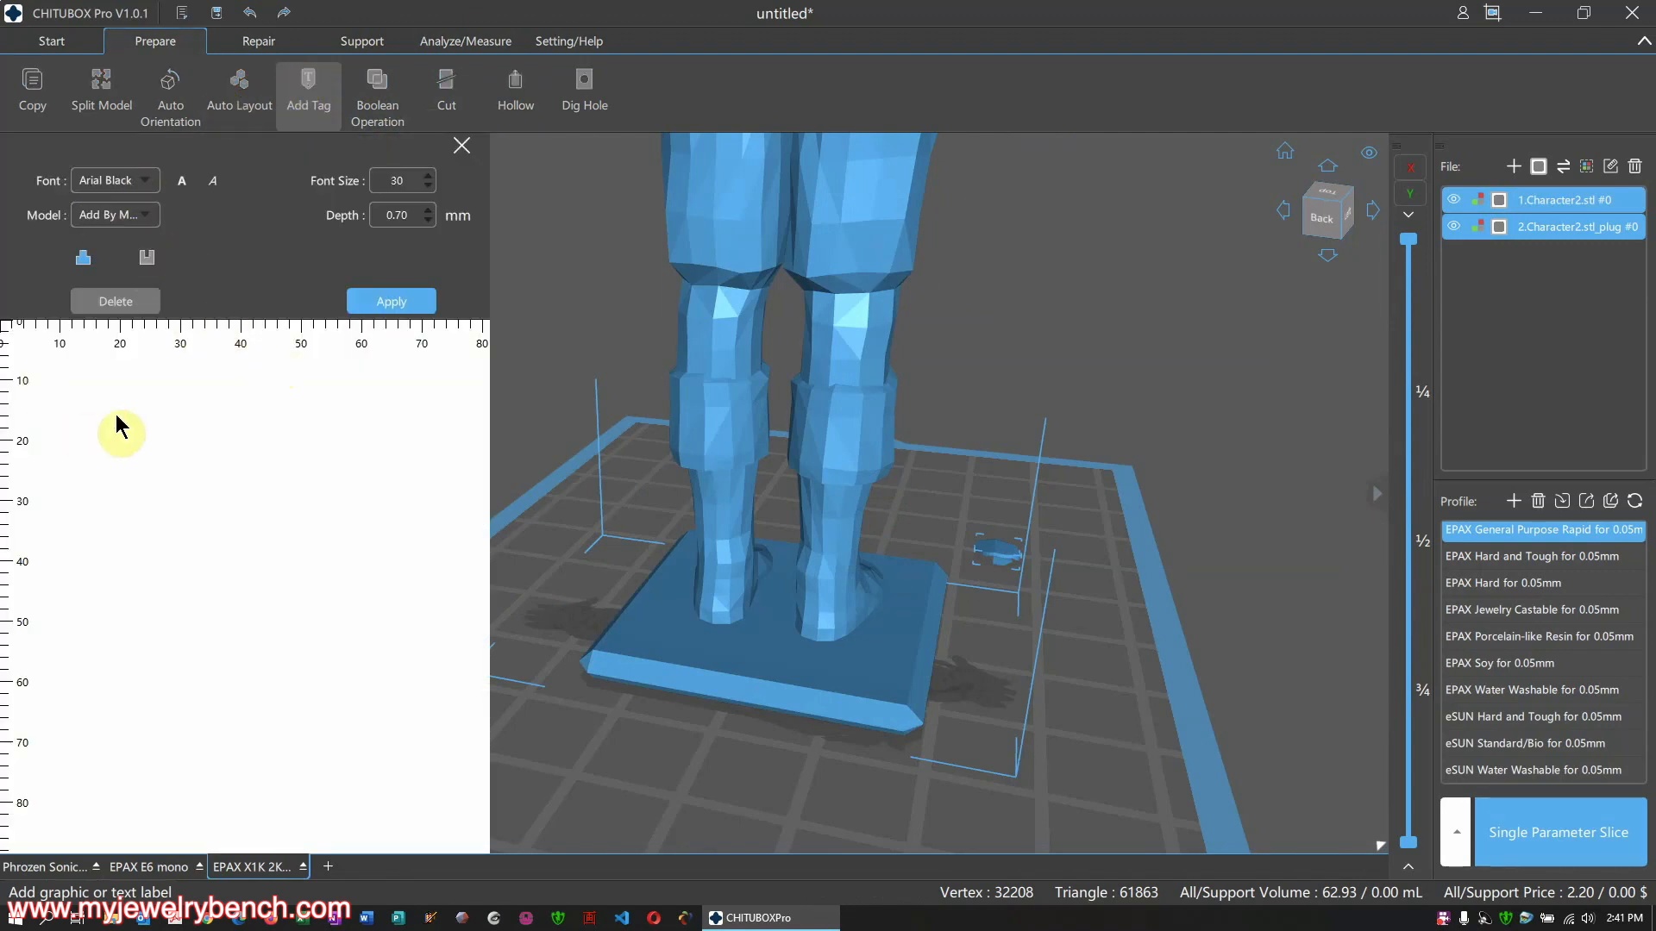
click(133, 525)
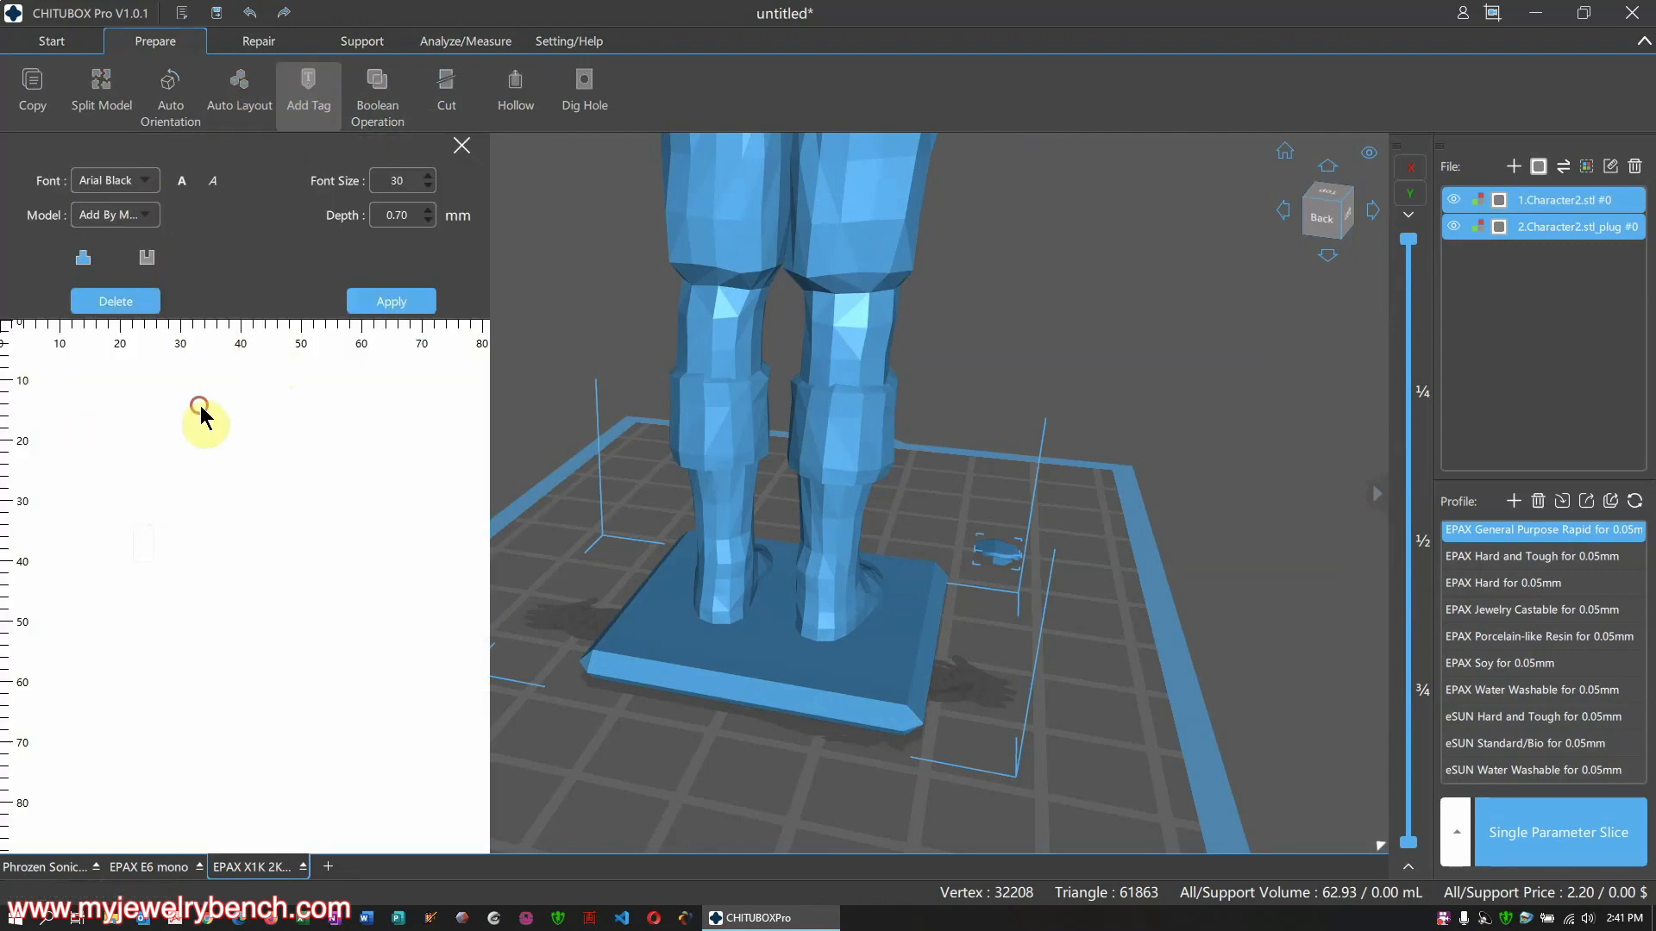
click(62, 376)
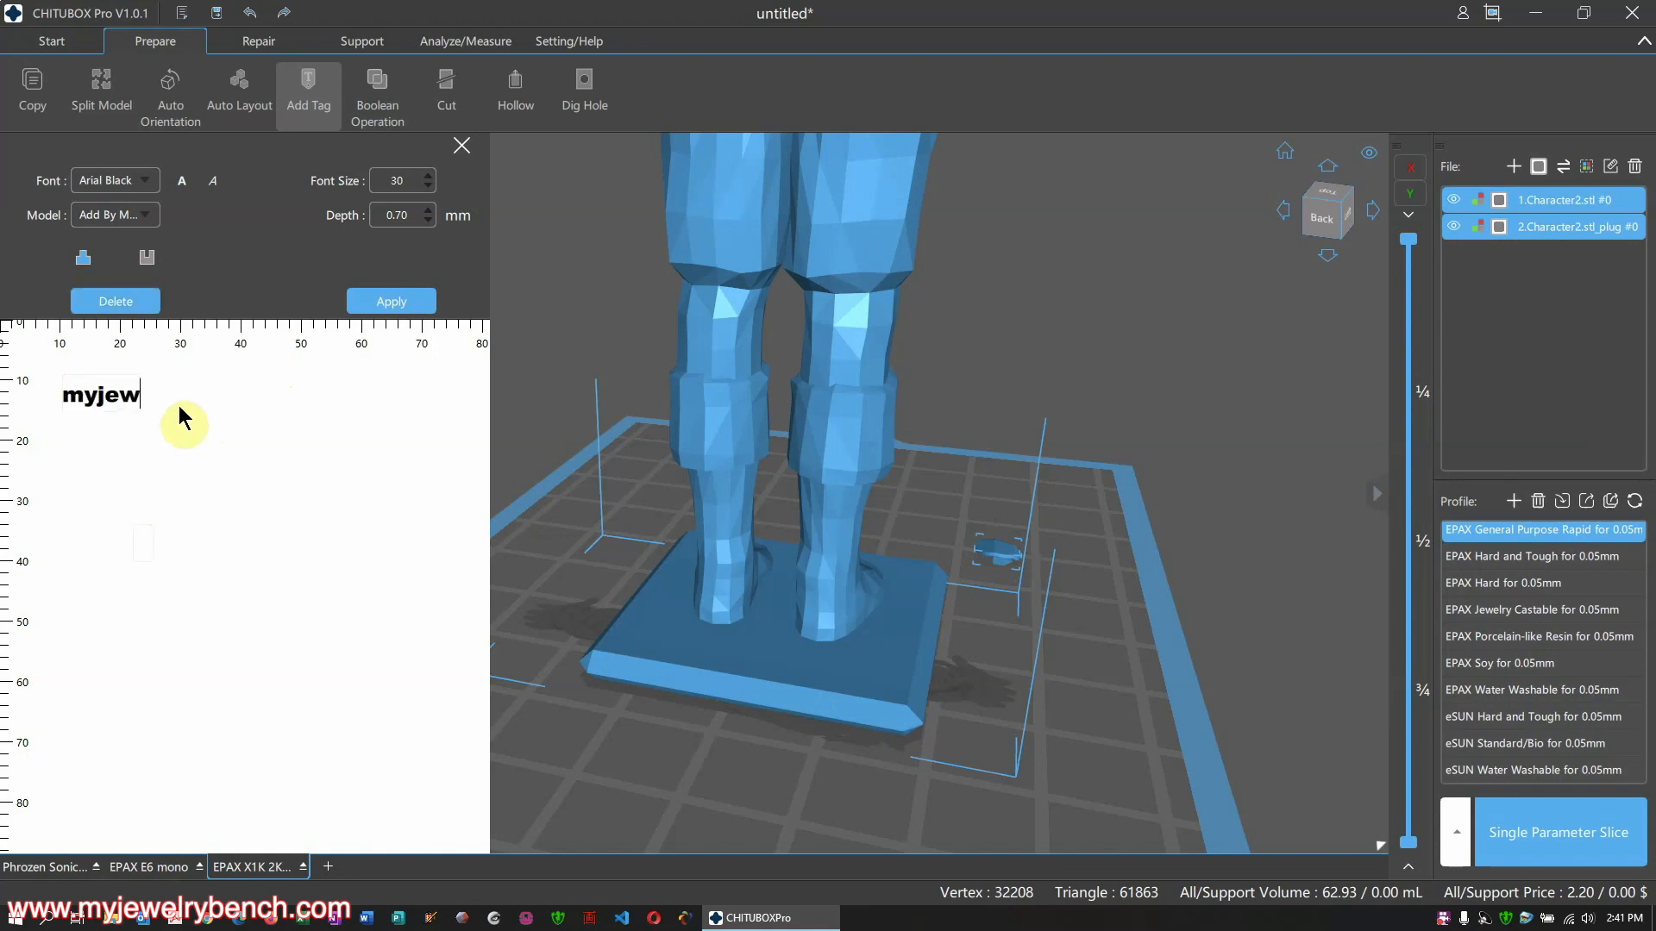
text(myjewelrybench)
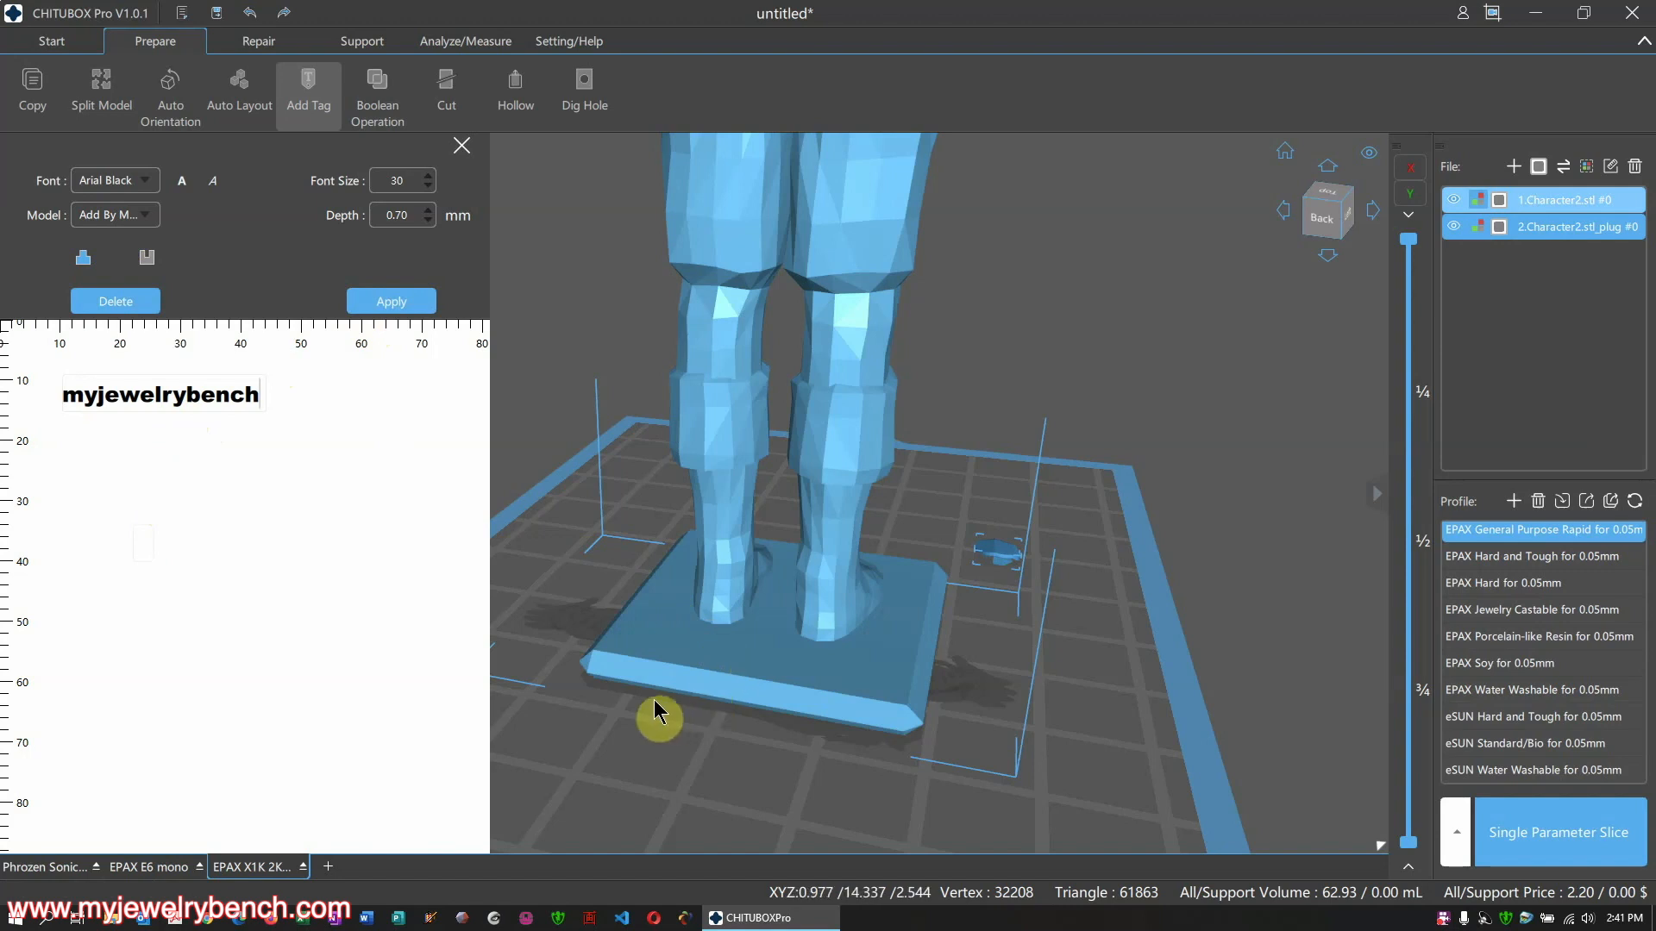
drag(227, 390, 252, 399)
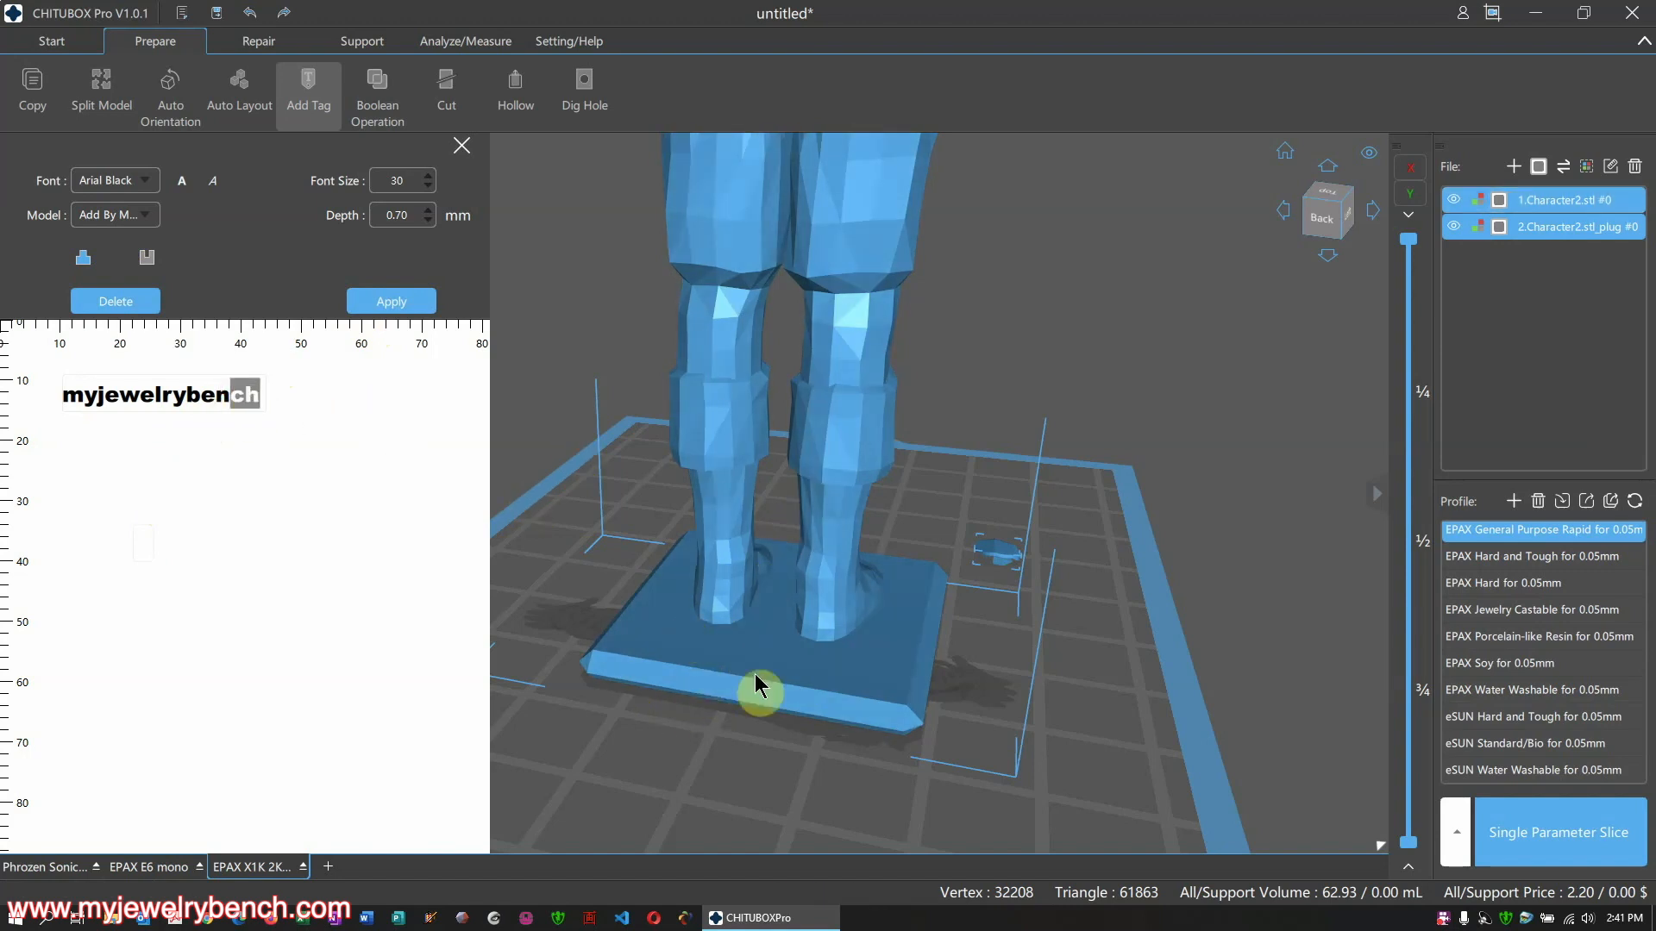
scroll(773, 554, down, 2)
scroll(776, 551, down, 3)
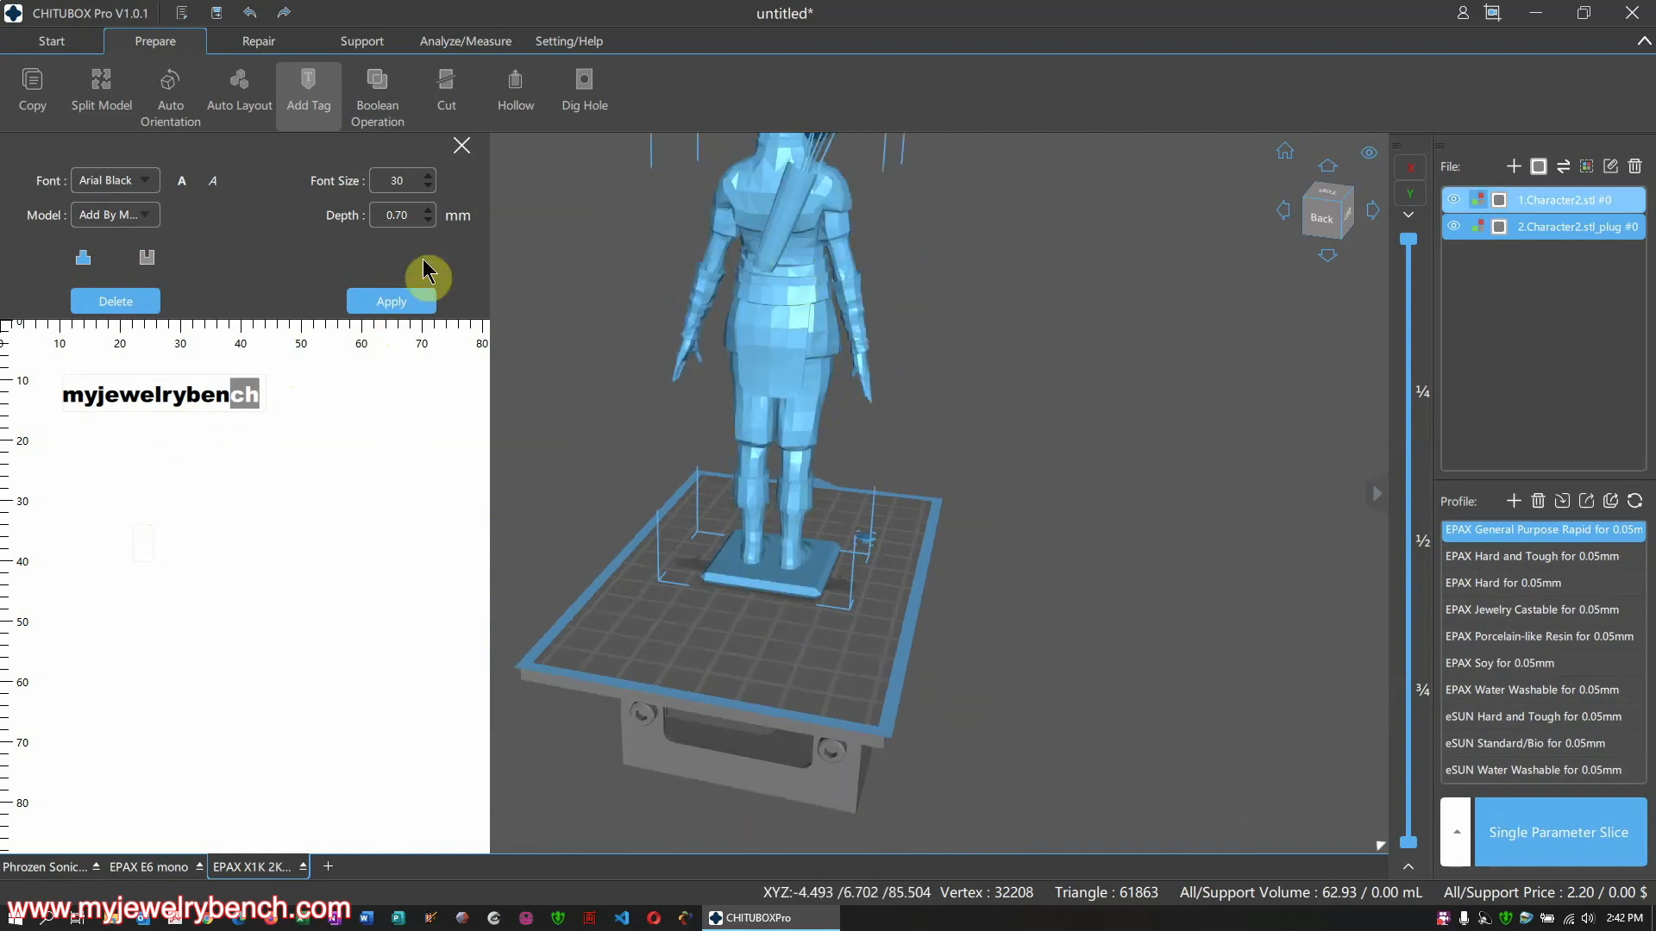
click(415, 298)
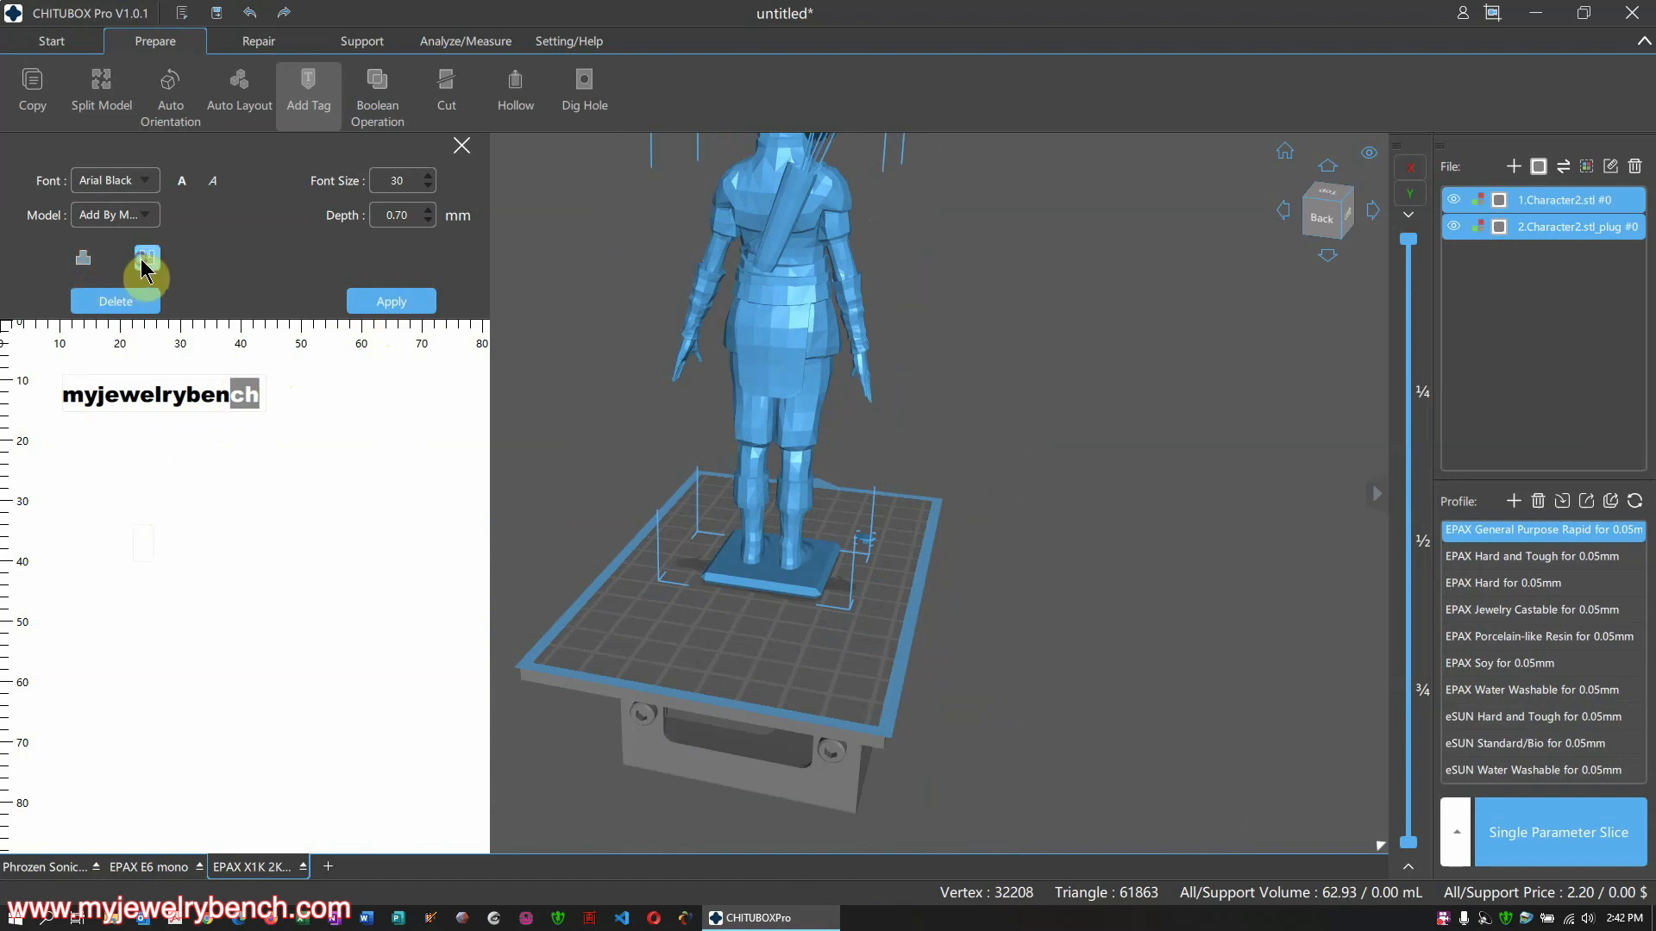
click(82, 258)
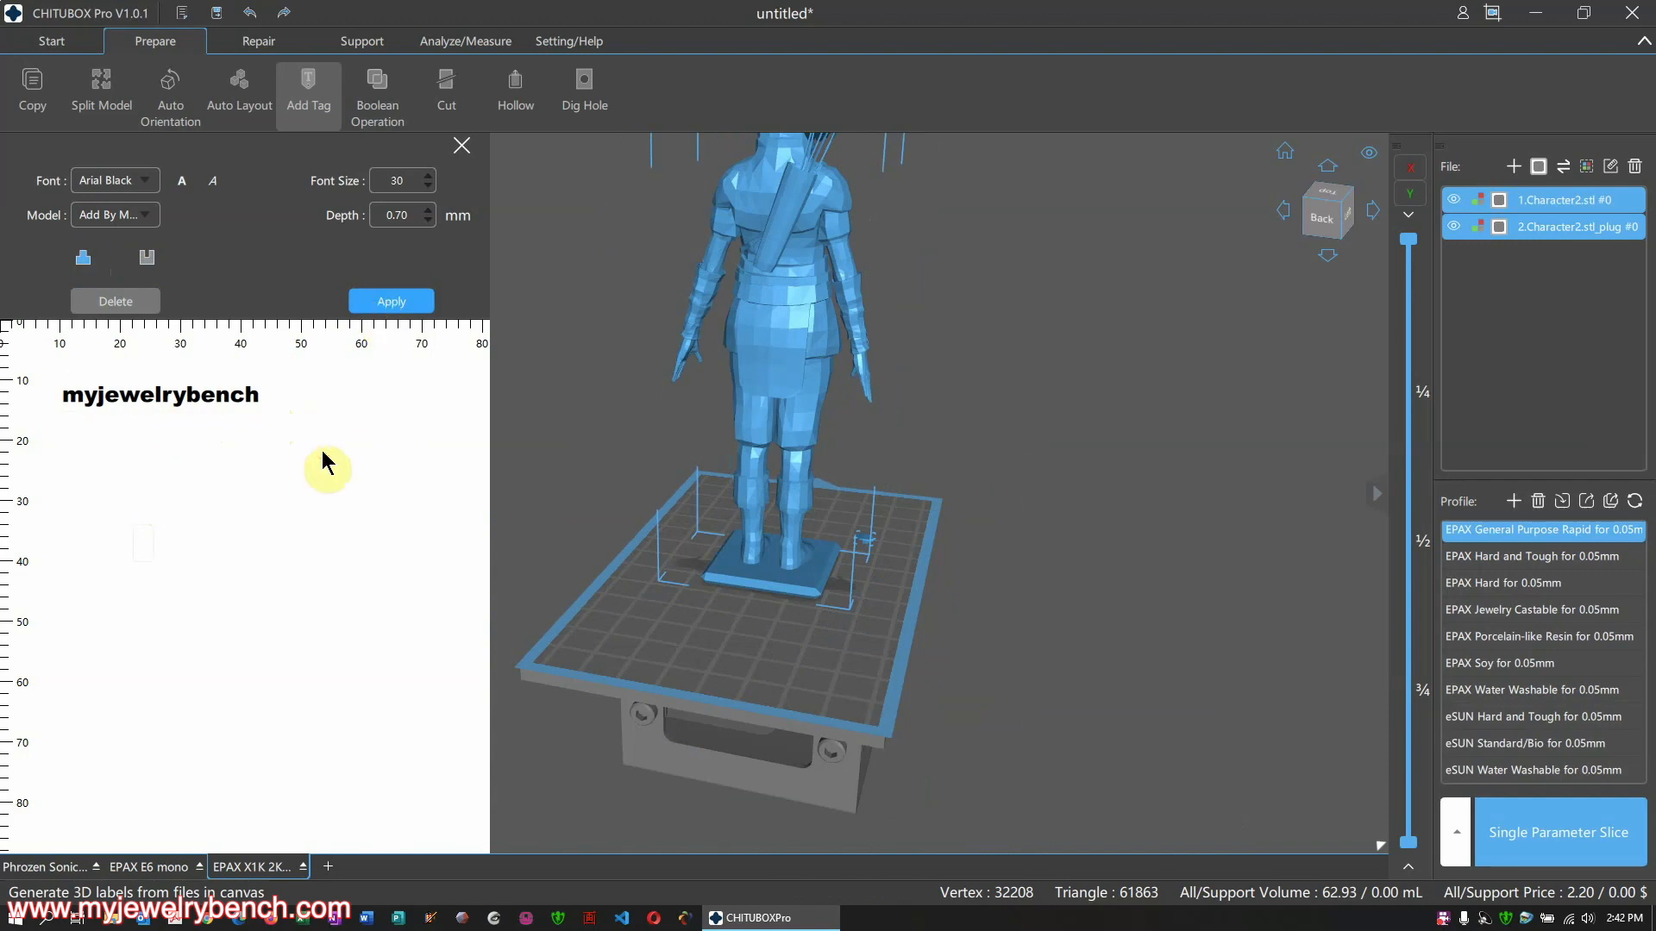
Apply the myjewelrybench label and stamp it onto the archer's belt
click(398, 305)
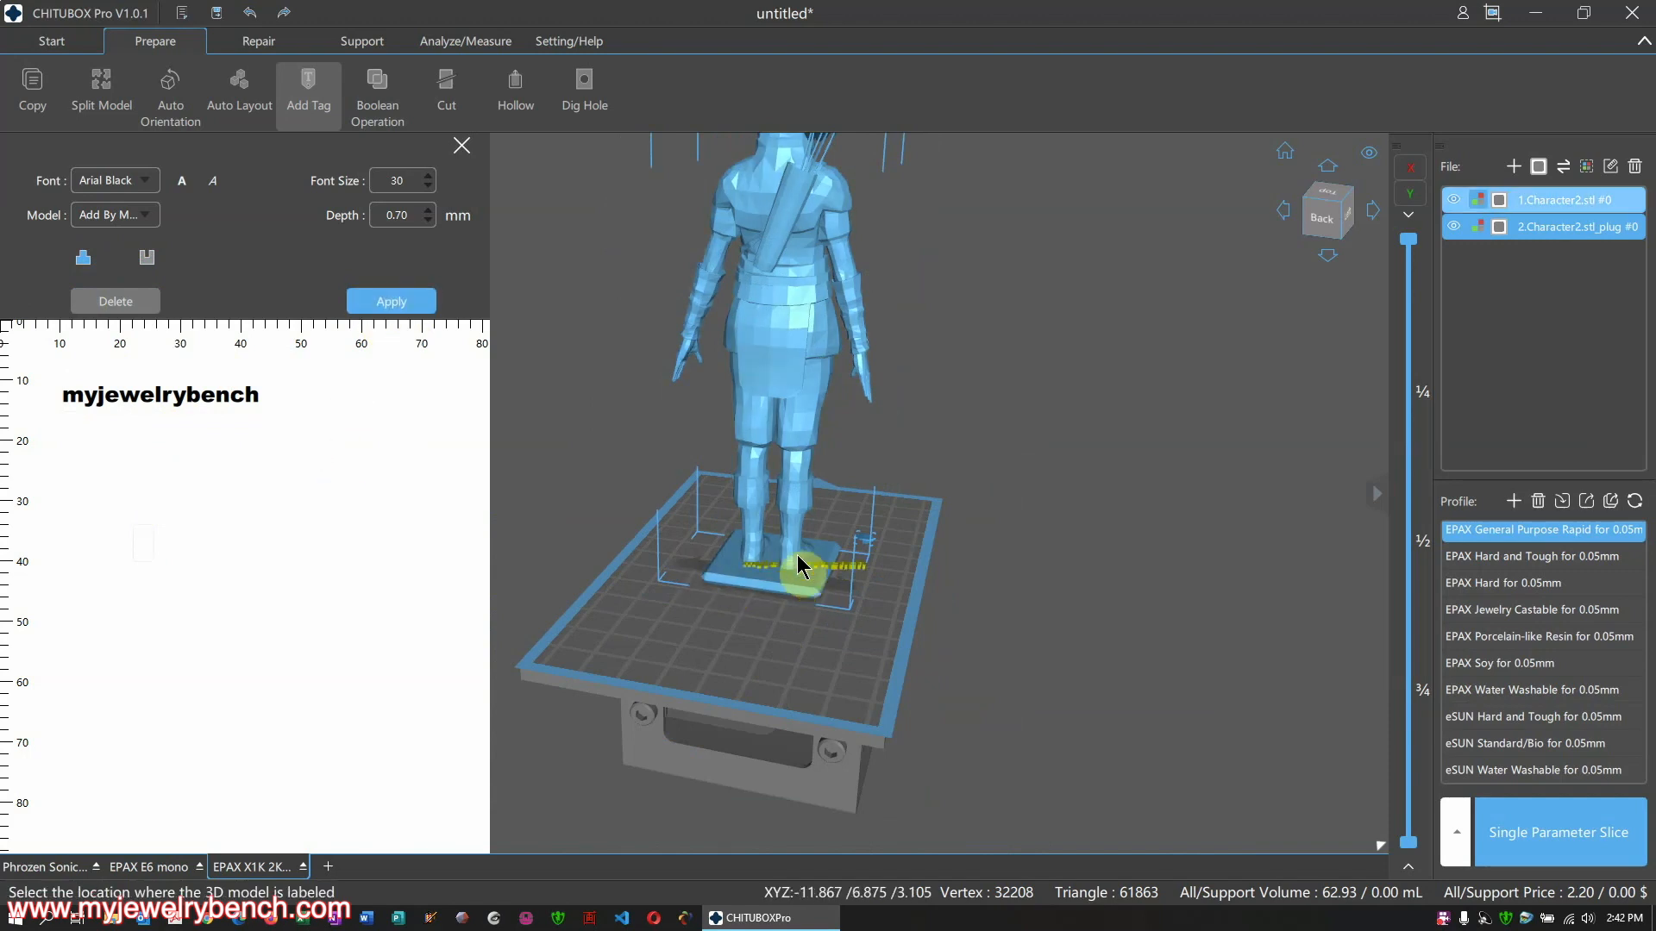
scroll(775, 567, up, 5)
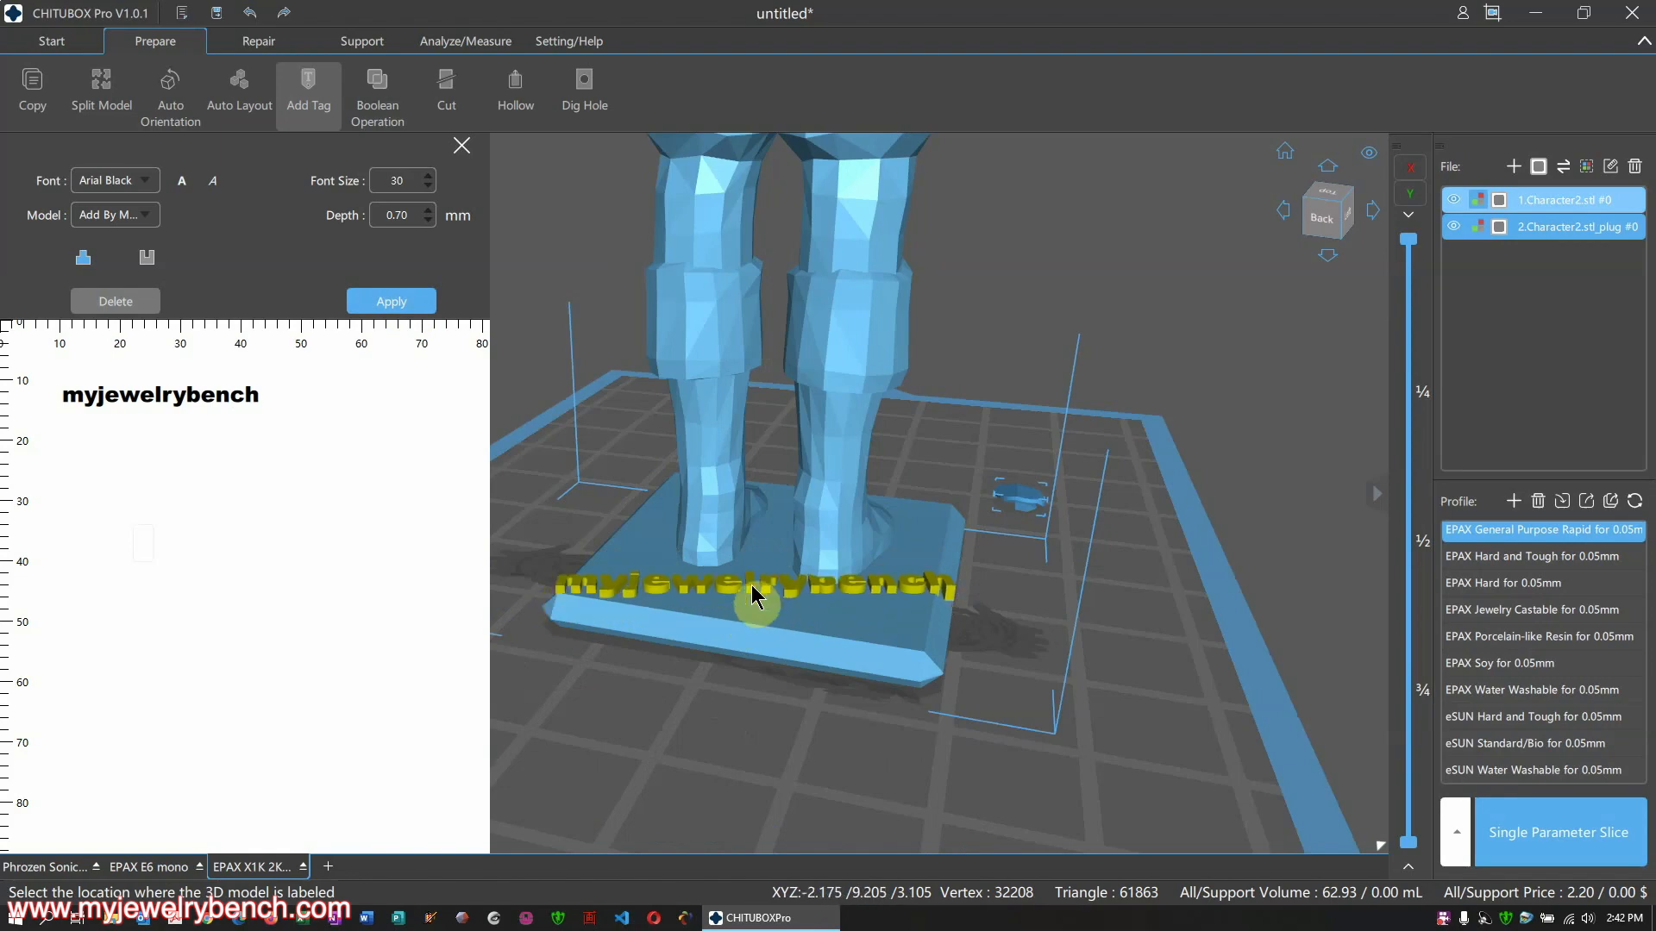
middle_drag(770, 605, 787, 608)
scroll(790, 608, up, 2)
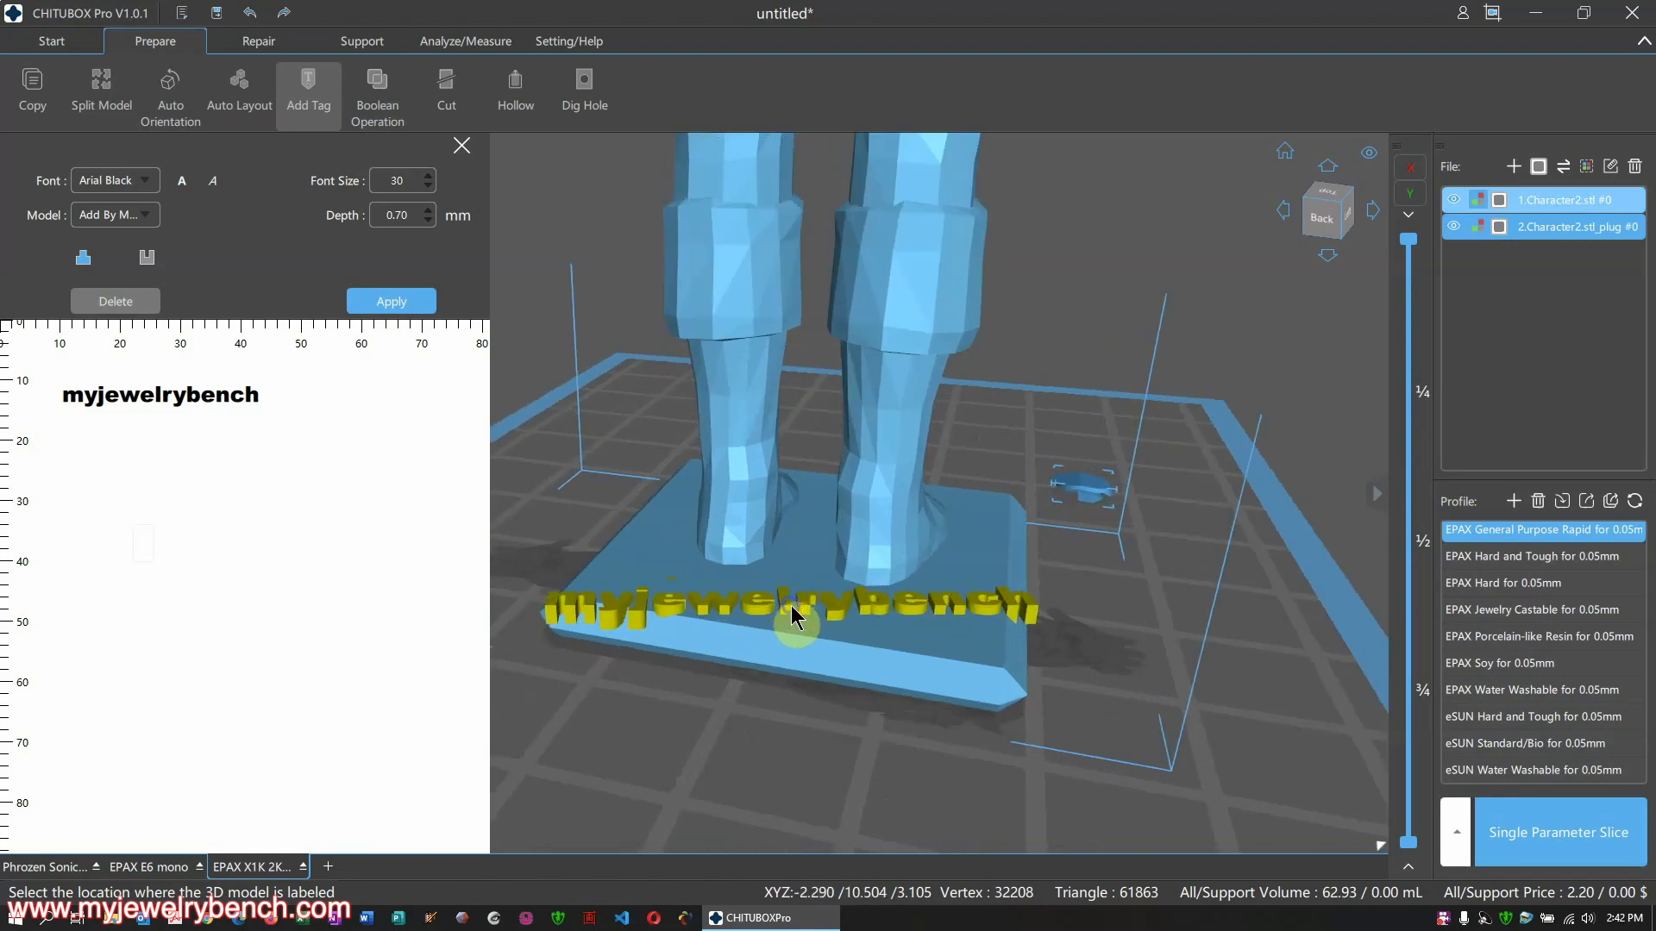
right_drag(792, 609, 824, 660)
scroll(814, 657, up, 1)
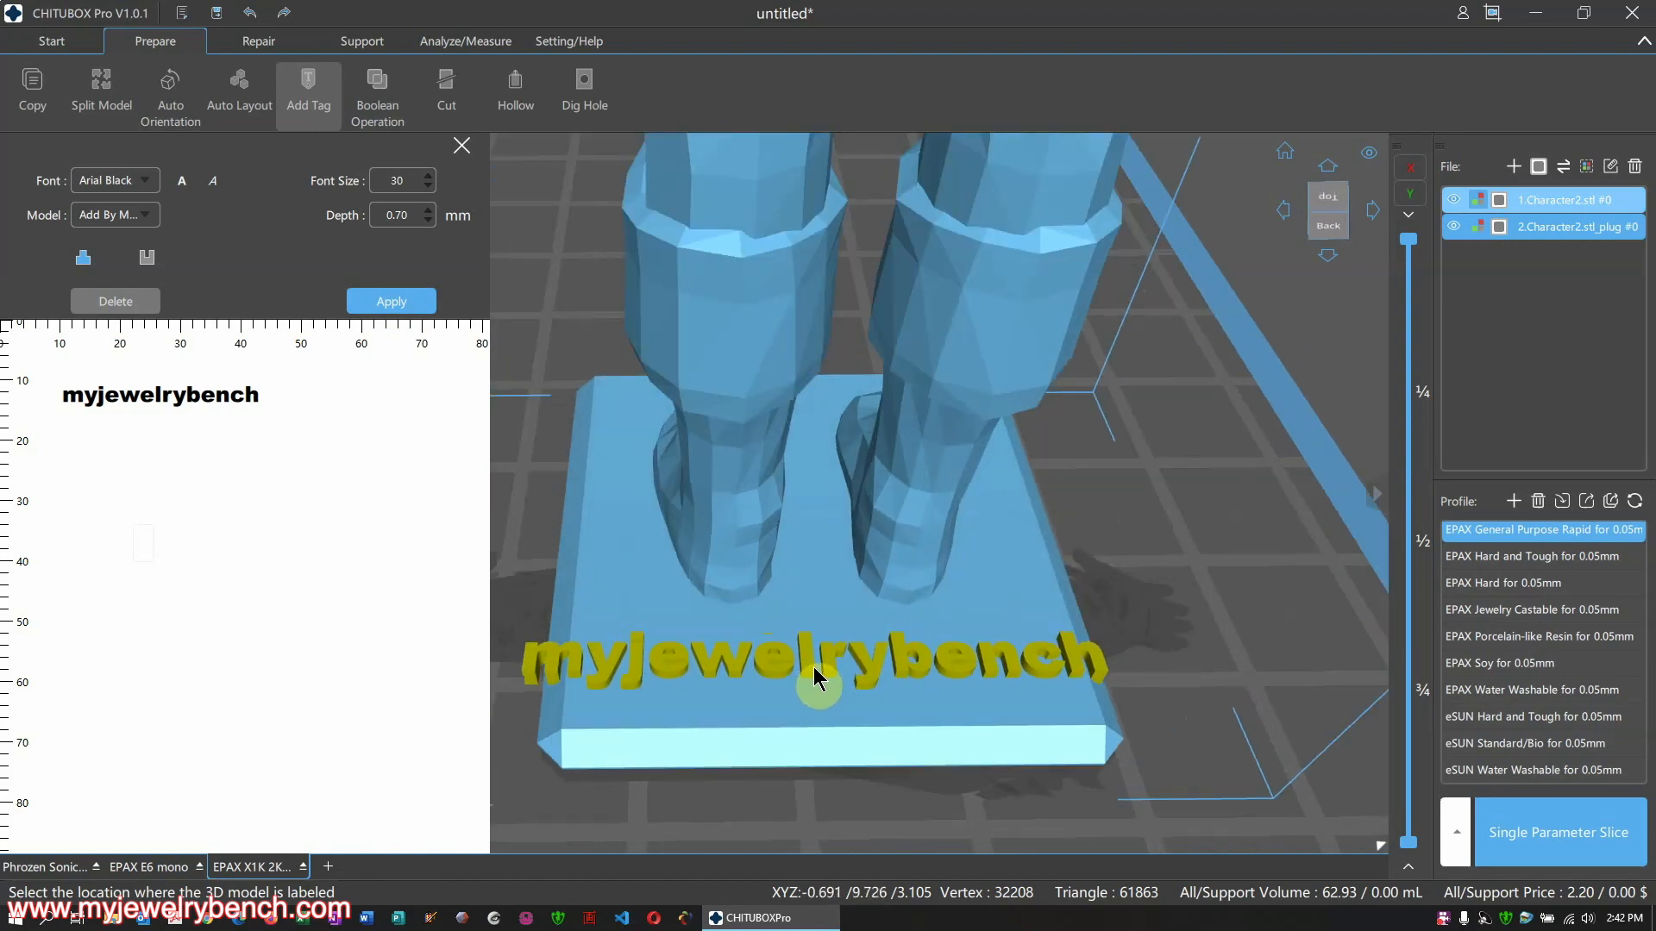
scroll(832, 562, down, 3)
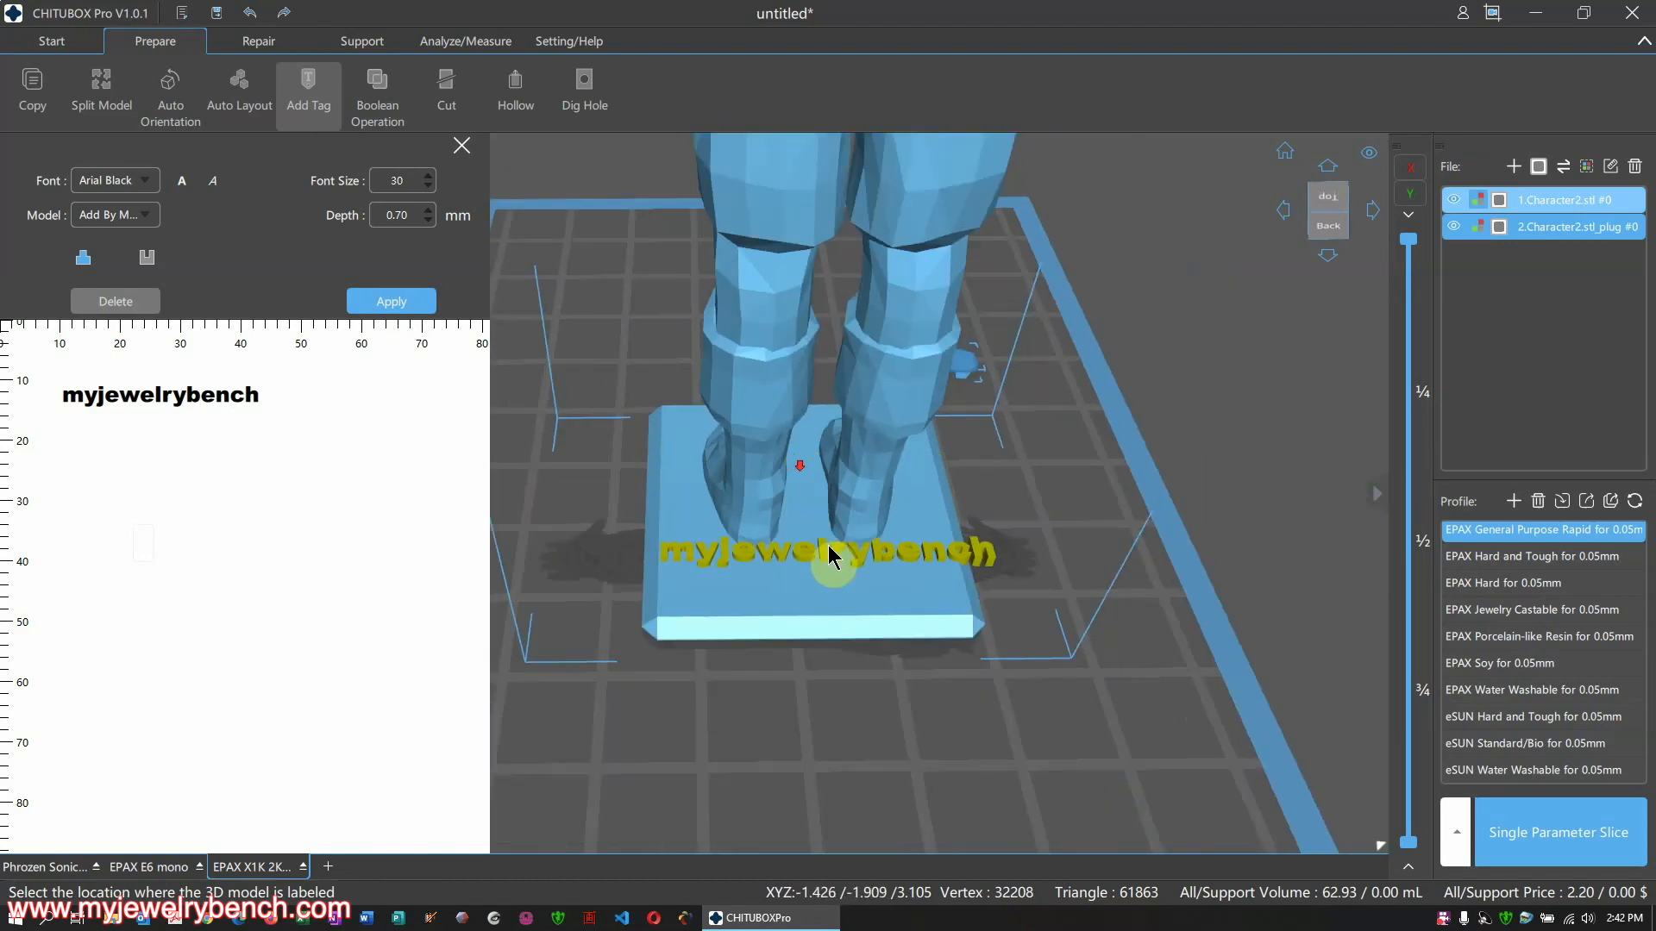
right_drag(812, 567, 786, 648)
scroll(784, 660, down, 3)
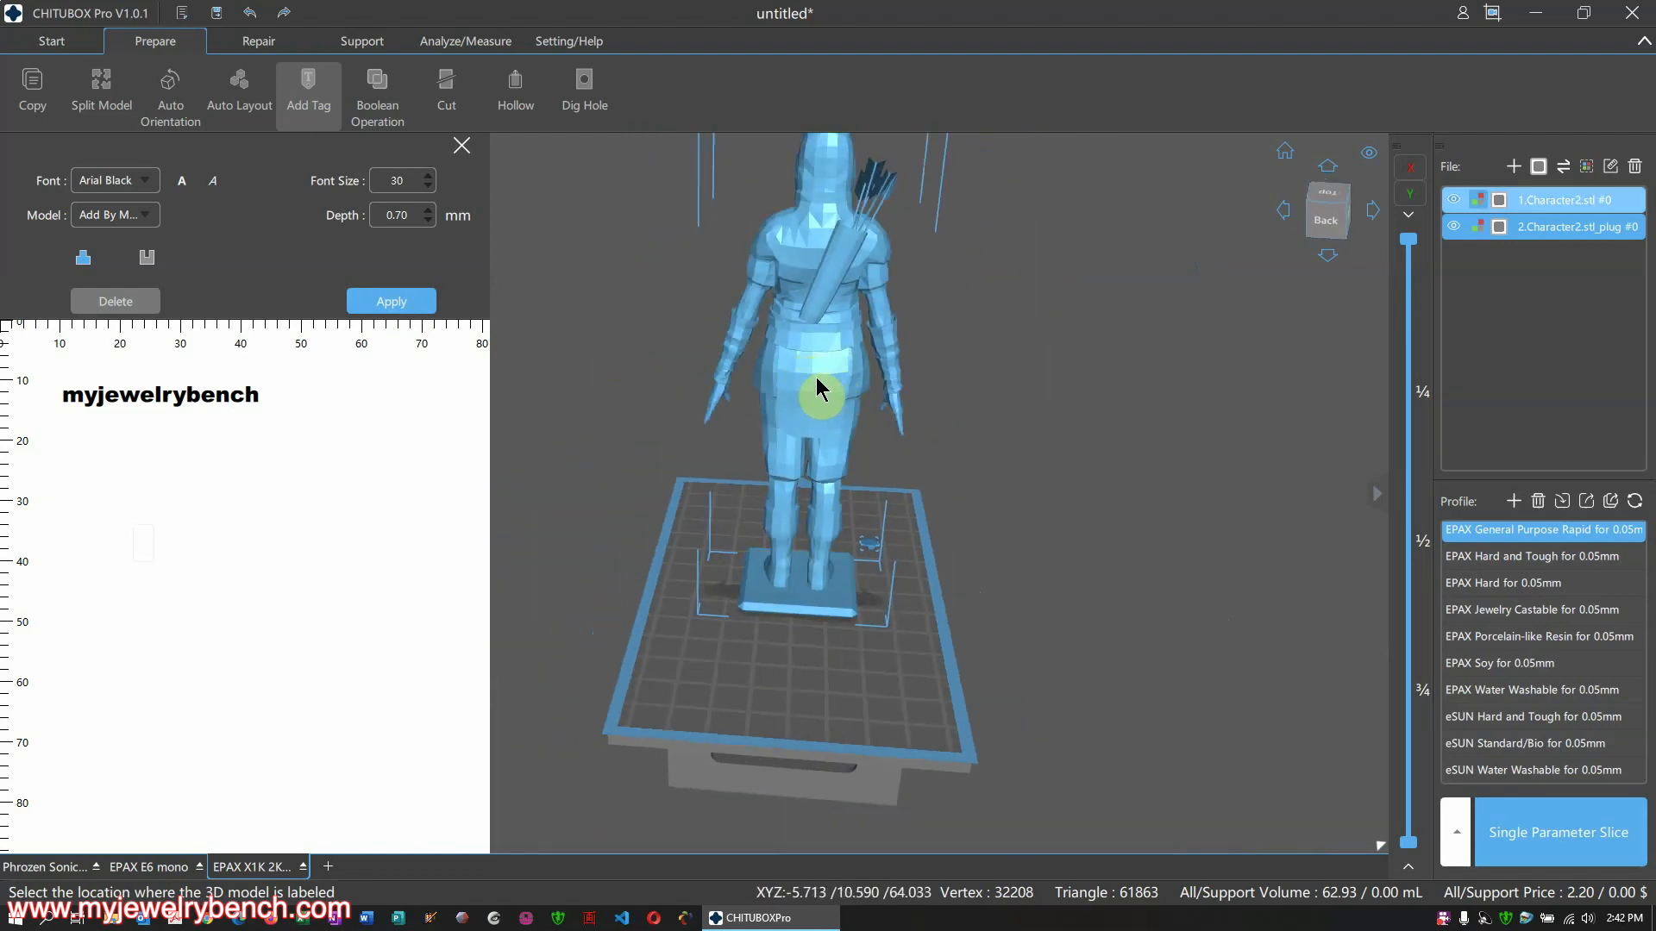
scroll(817, 390, up, 2)
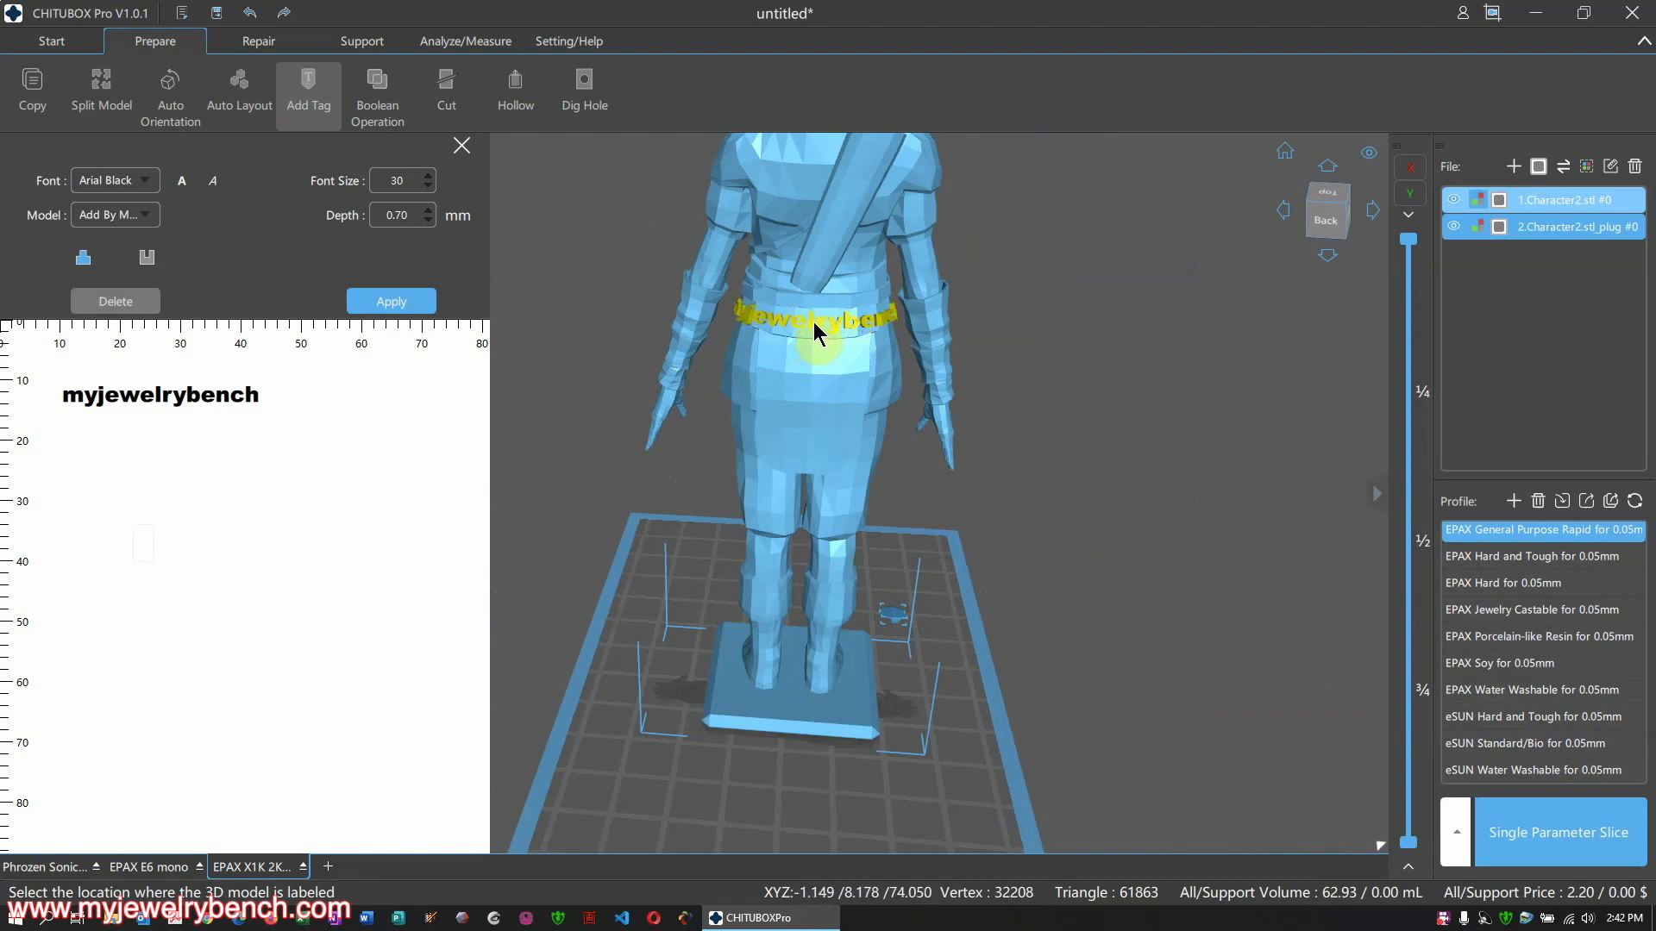
click(814, 323)
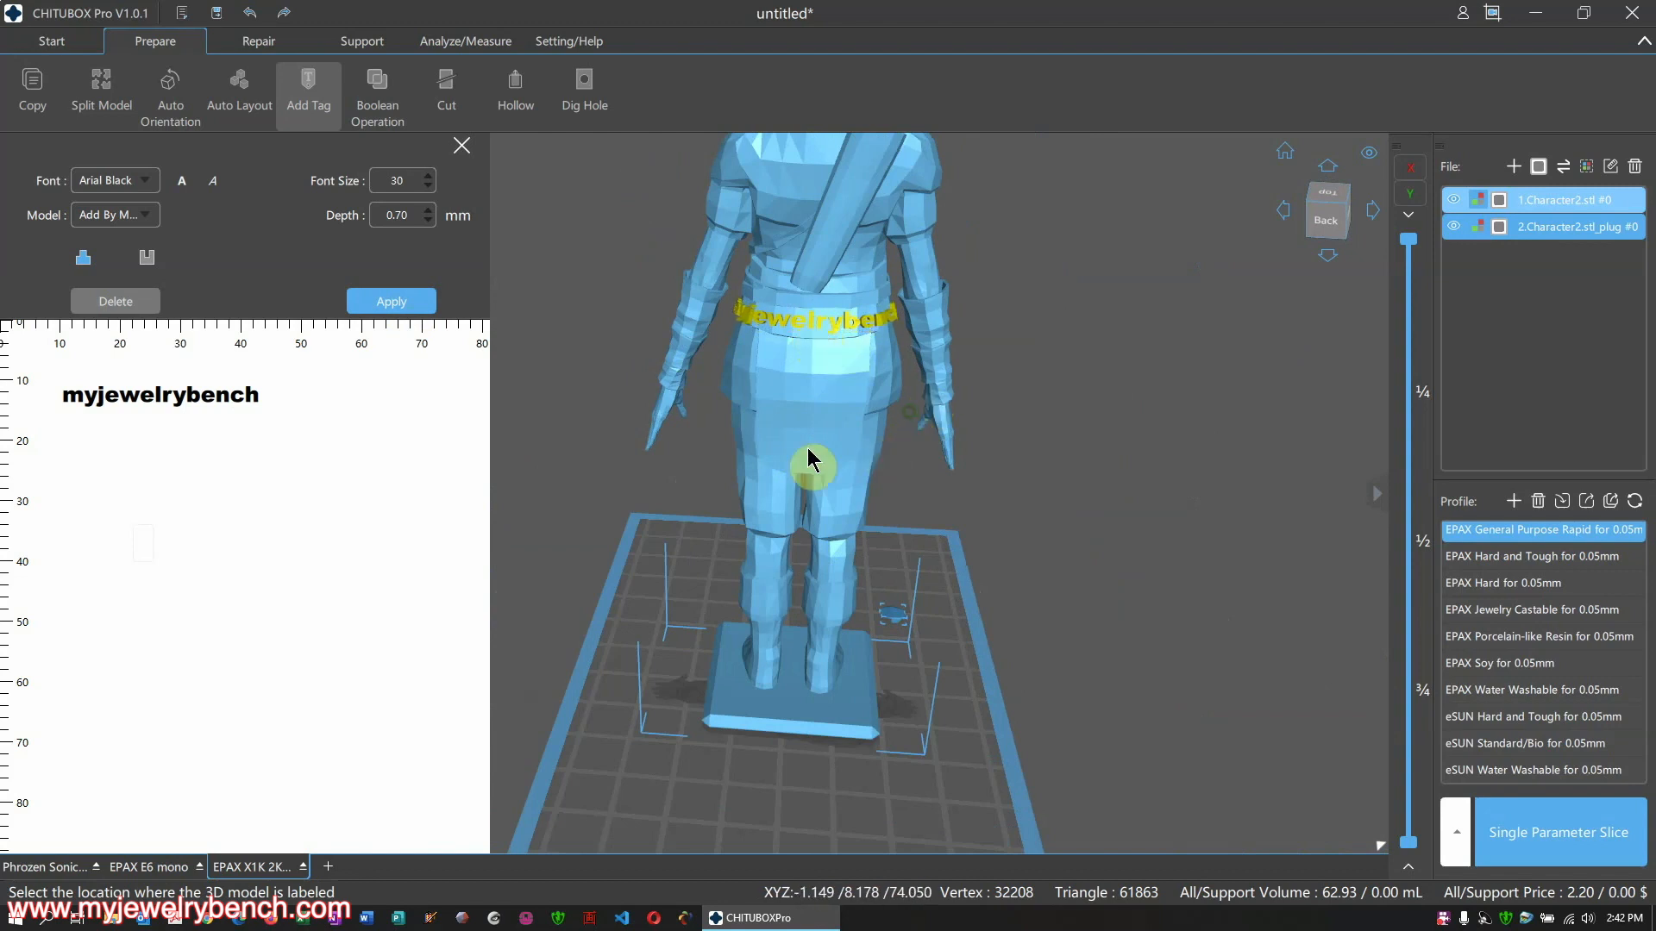
Orbit around to inspect the embossed belt tag, then close the Add Tag panel
scroll(732, 448, up, 5)
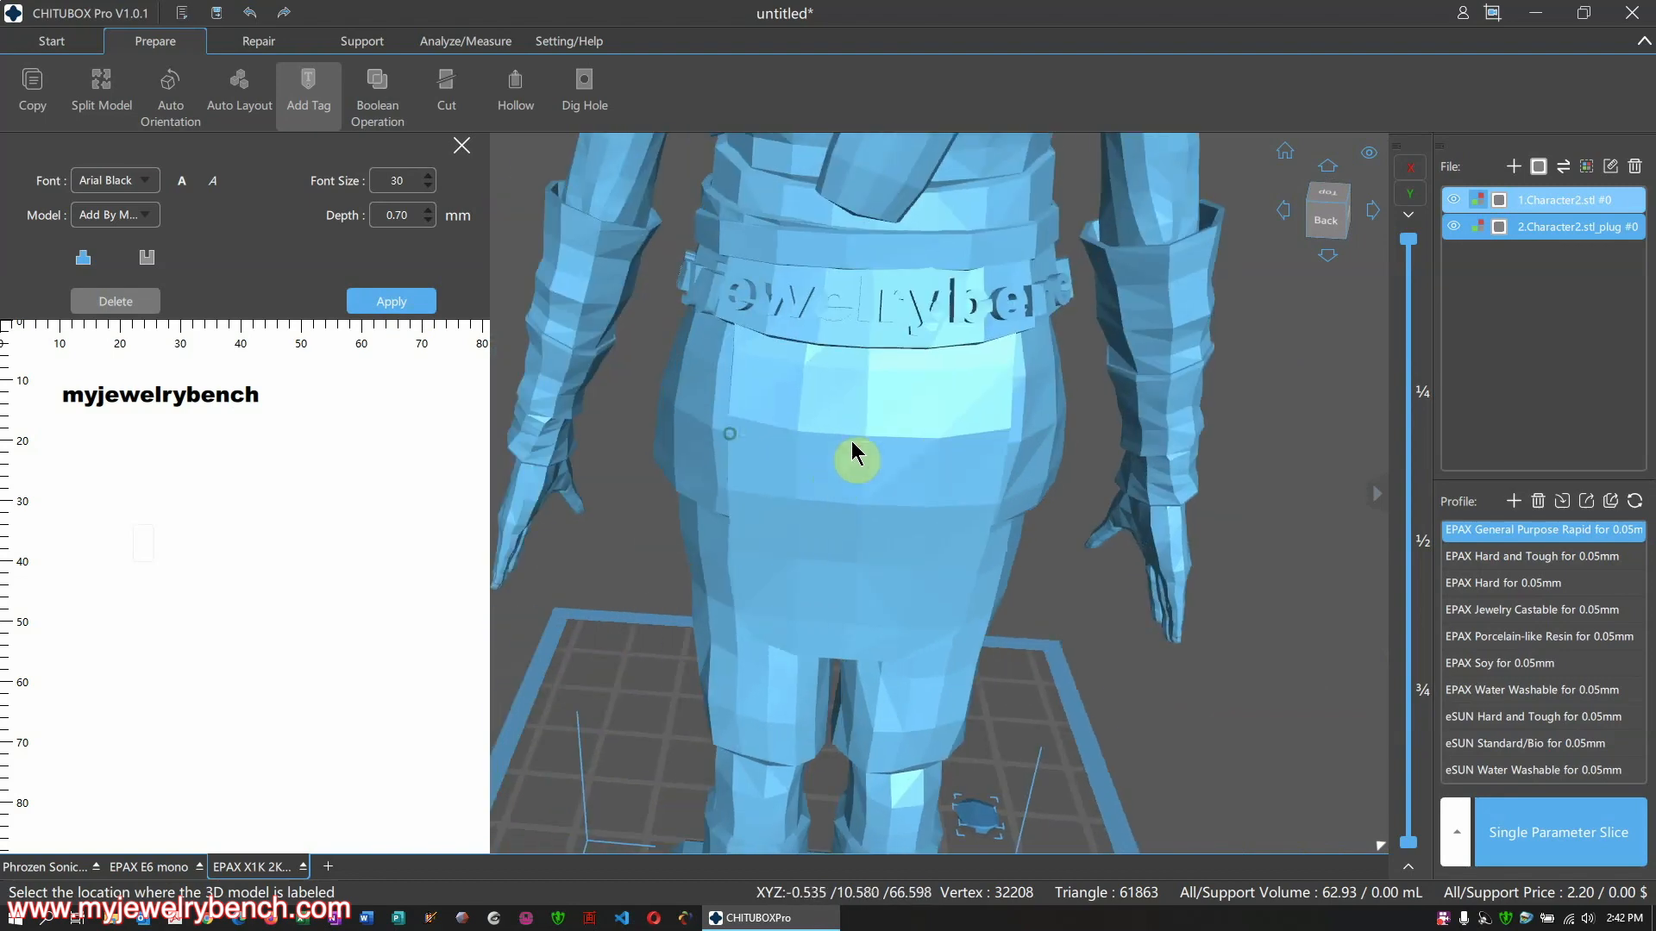
right_drag(932, 494, 913, 438)
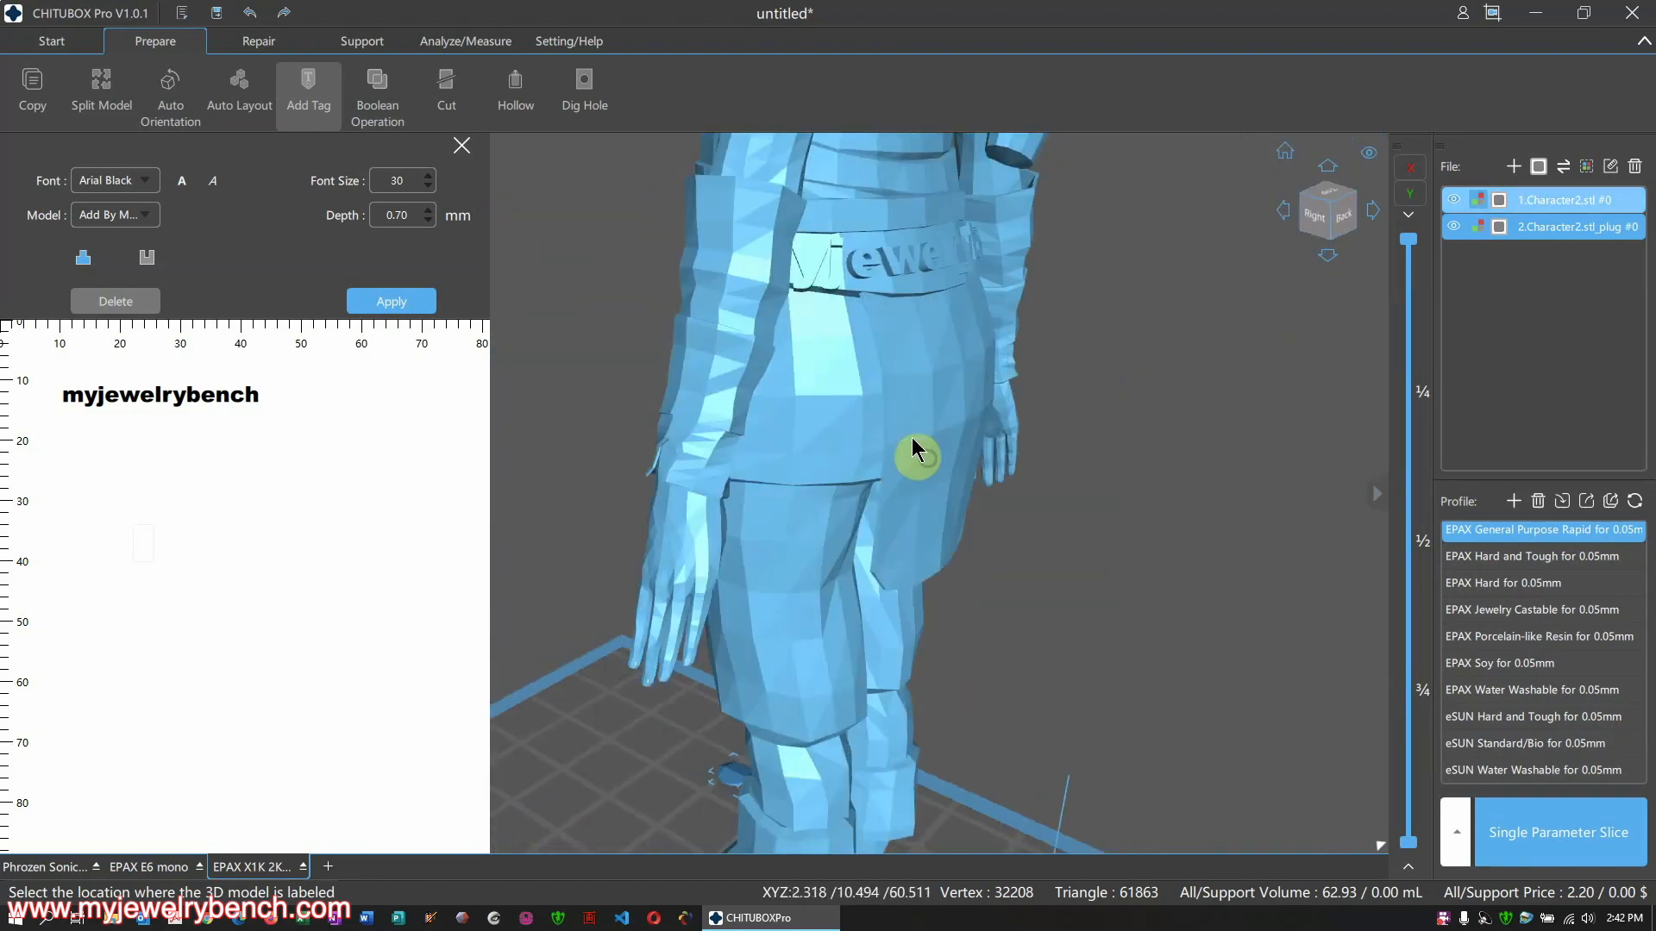
right_drag(917, 343, 857, 349)
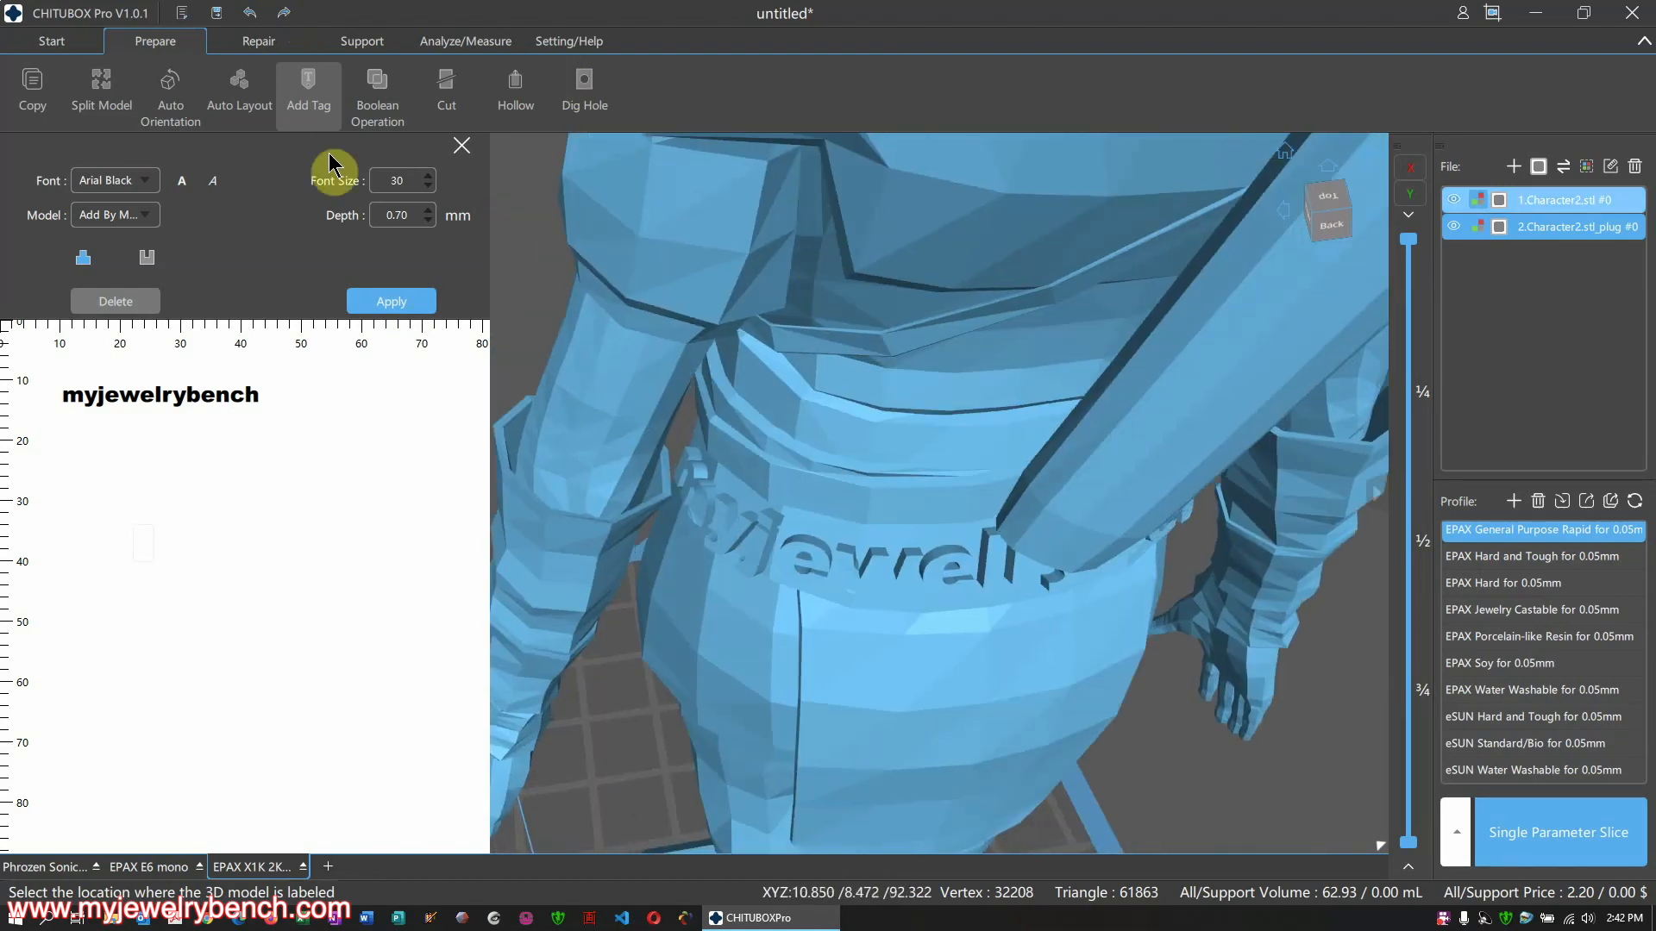
right_drag(629, 370, 754, 541)
scroll(752, 542, down, 5)
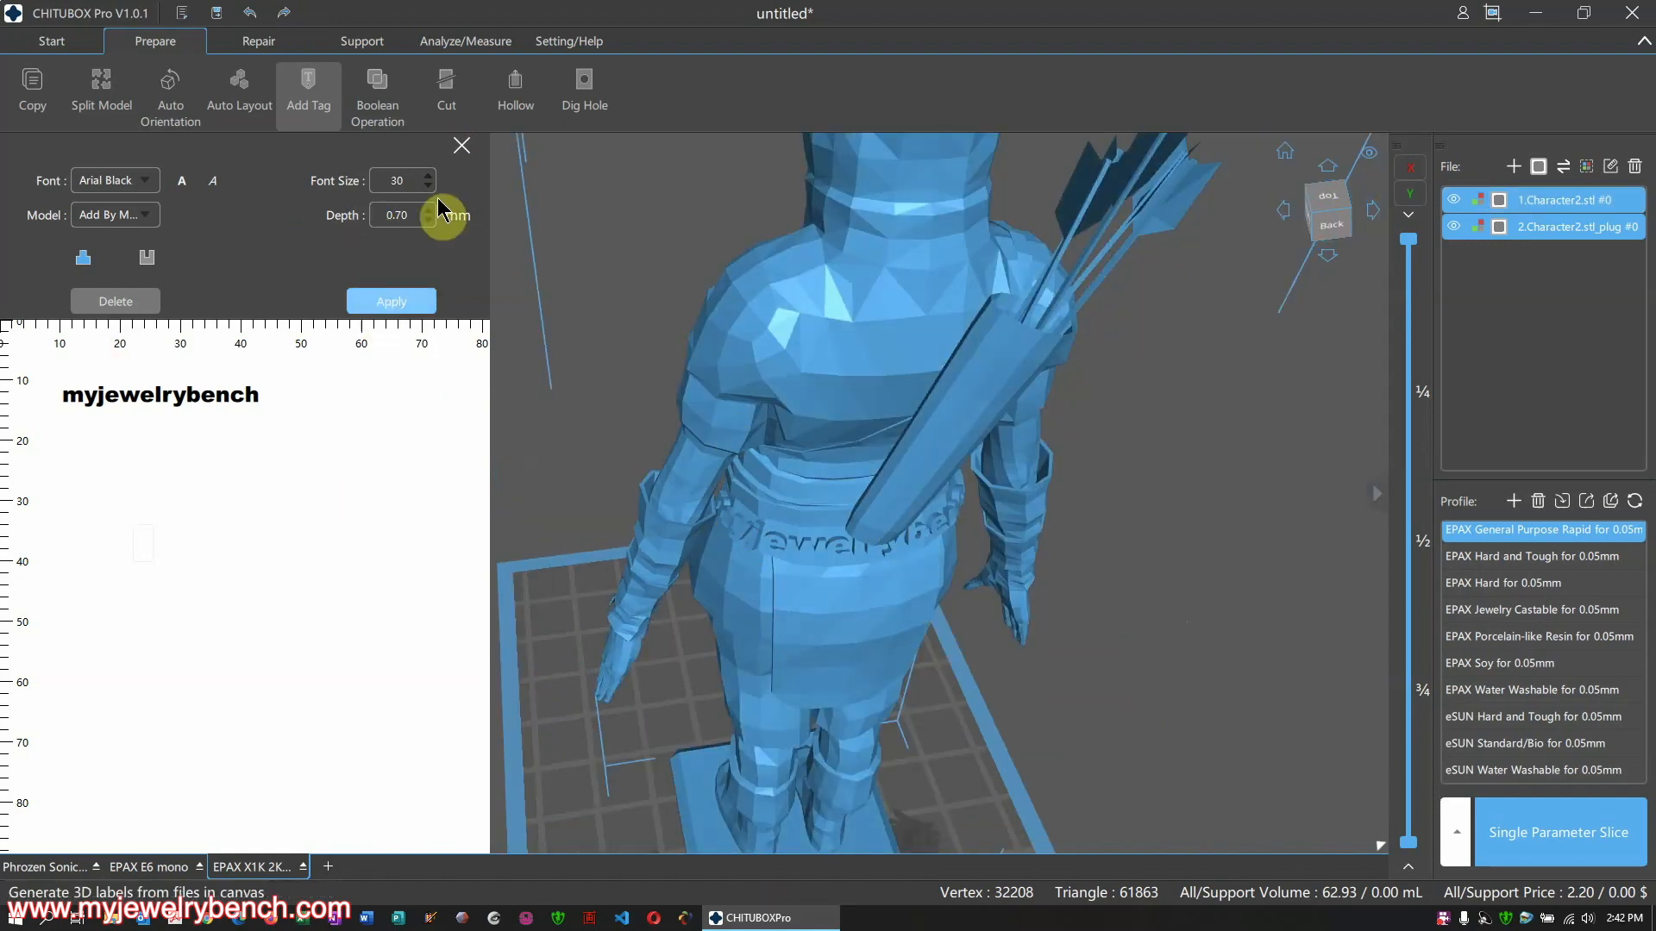
click(461, 145)
scroll(702, 480, down, 5)
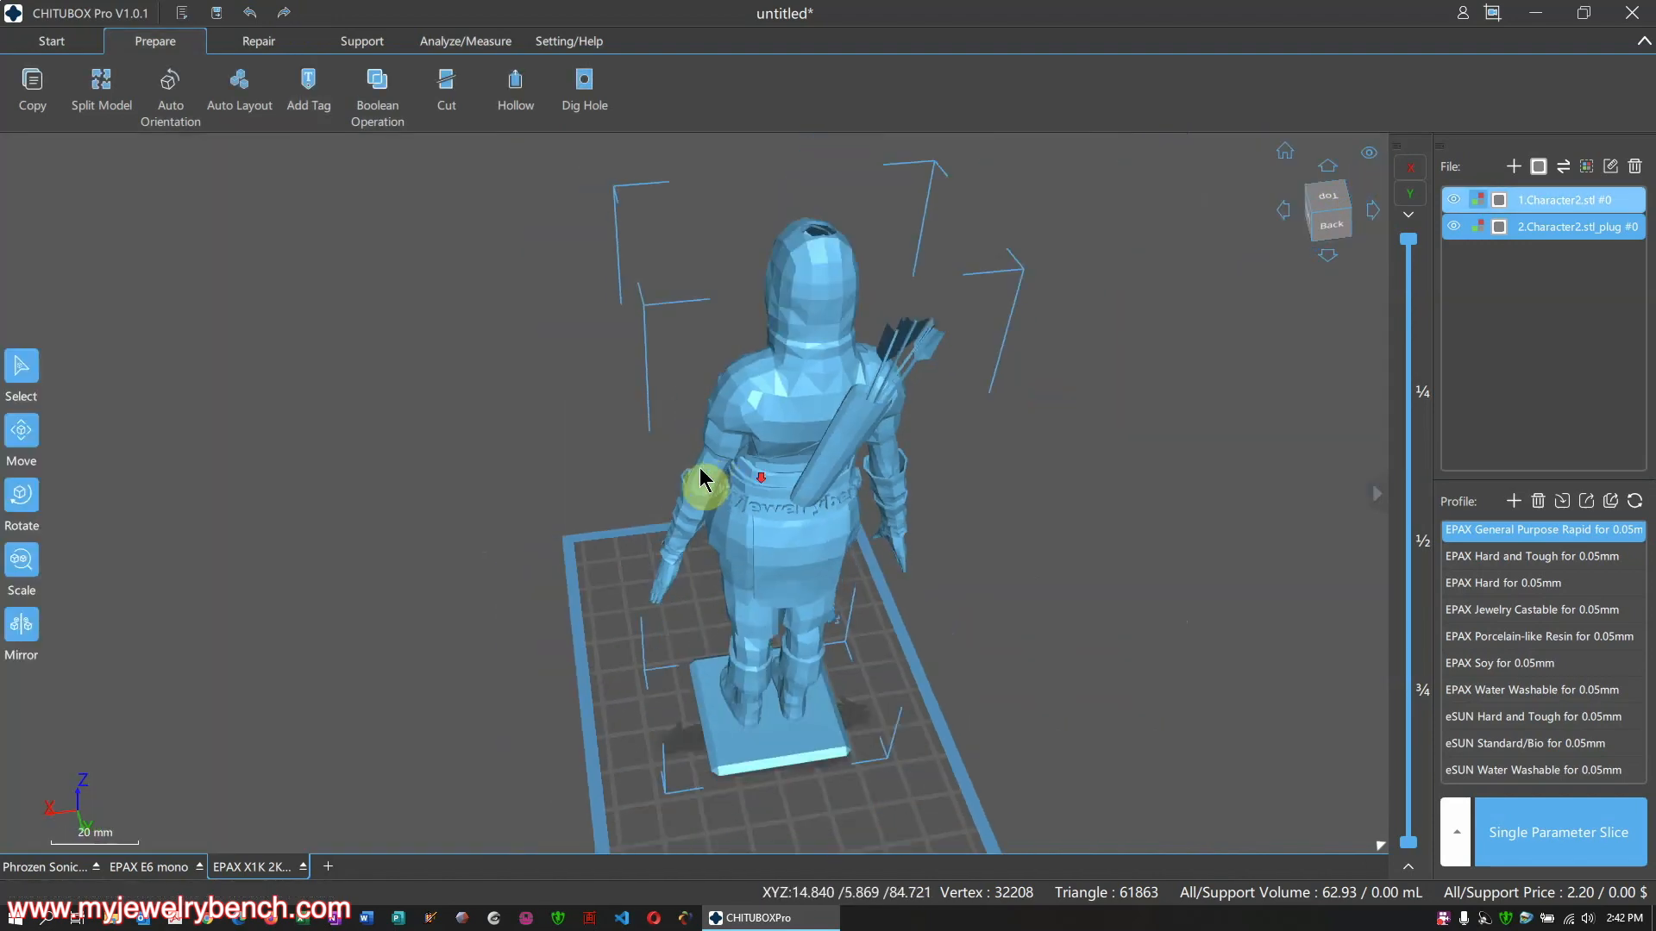
Show the Repair tools and orbit around the belt lettering to examine its wireframe
click(259, 41)
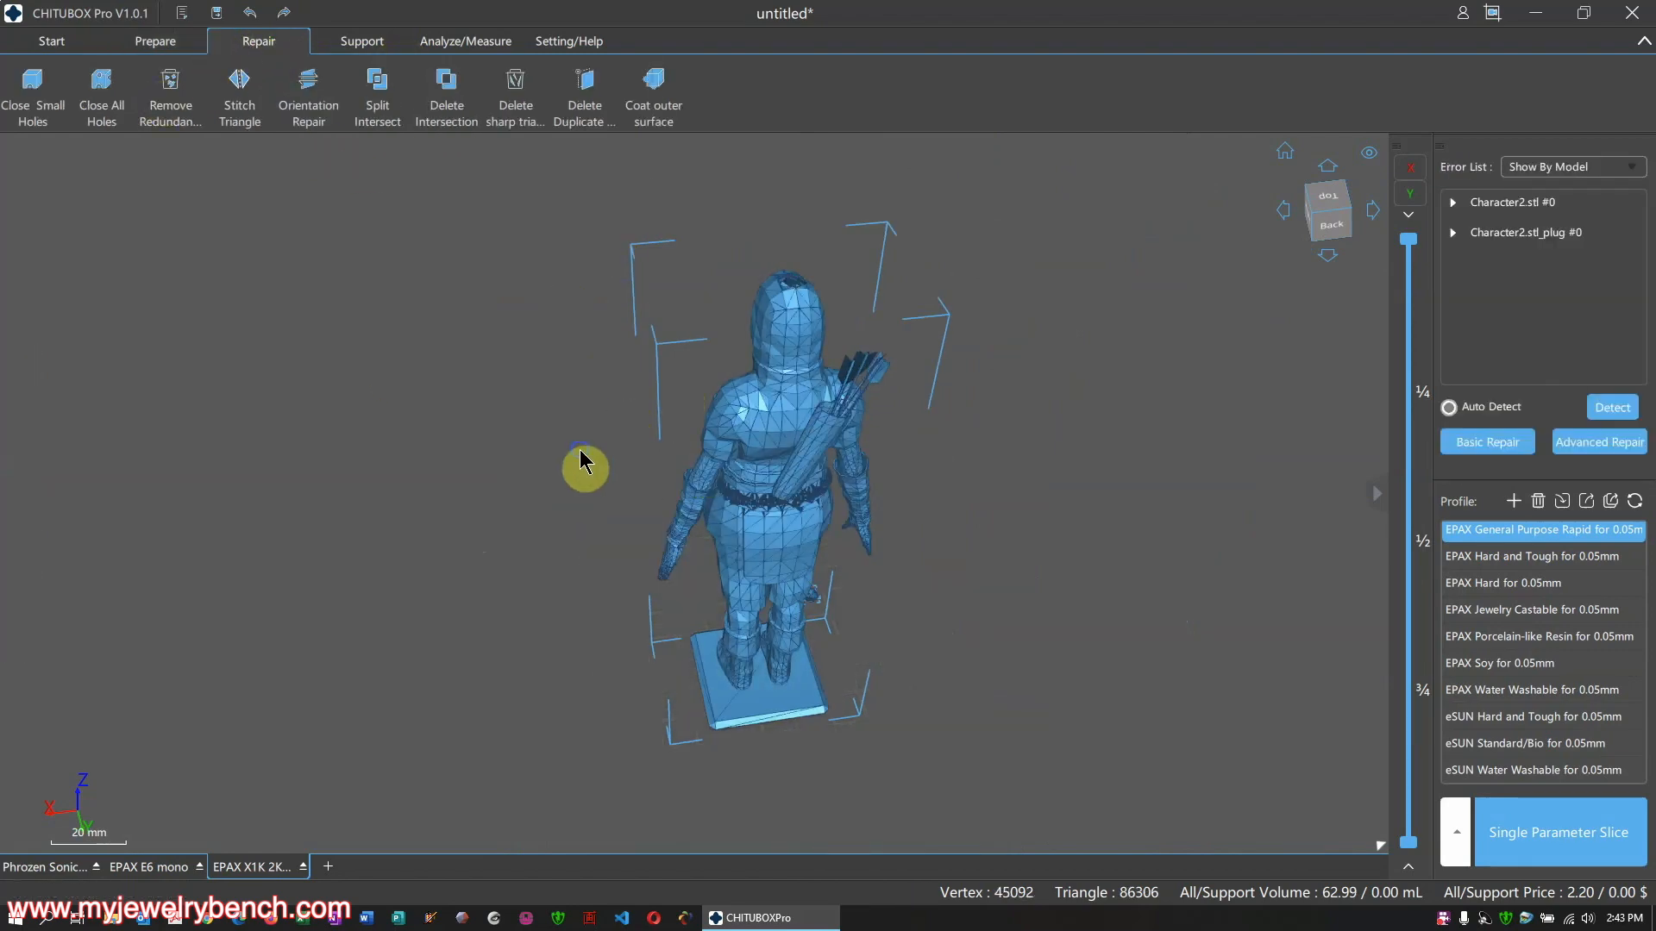
right_drag(584, 469, 698, 436)
scroll(698, 436, up, 6)
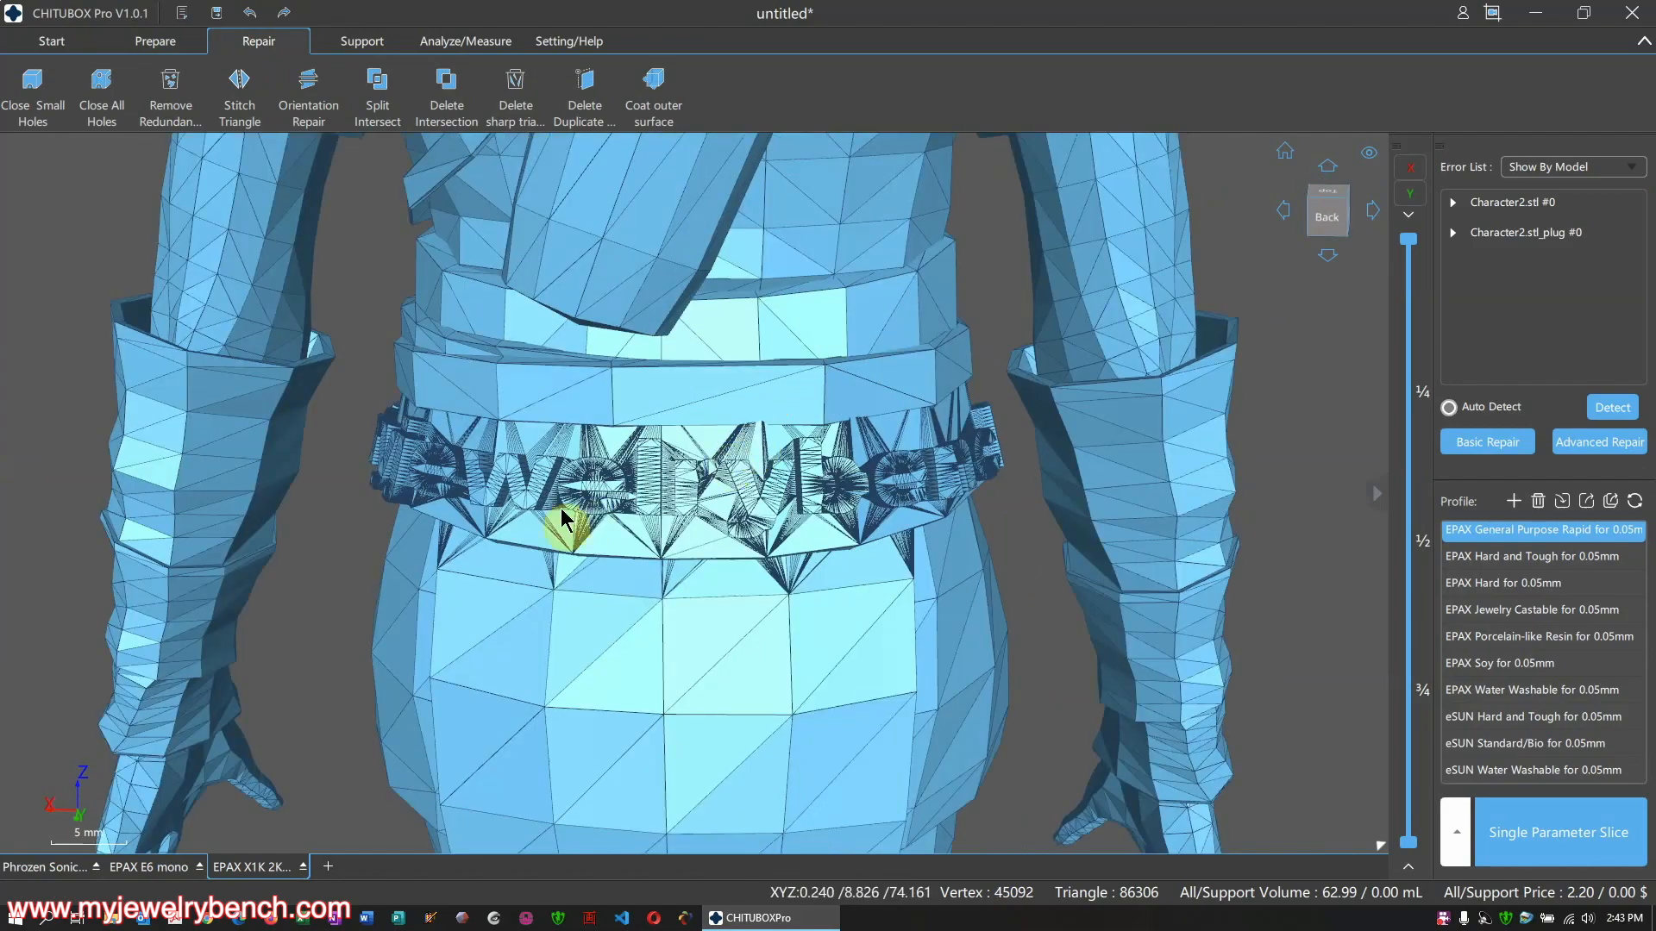
scroll(627, 502, down, 2)
scroll(627, 500, up, 8)
scroll(627, 500, down, 6)
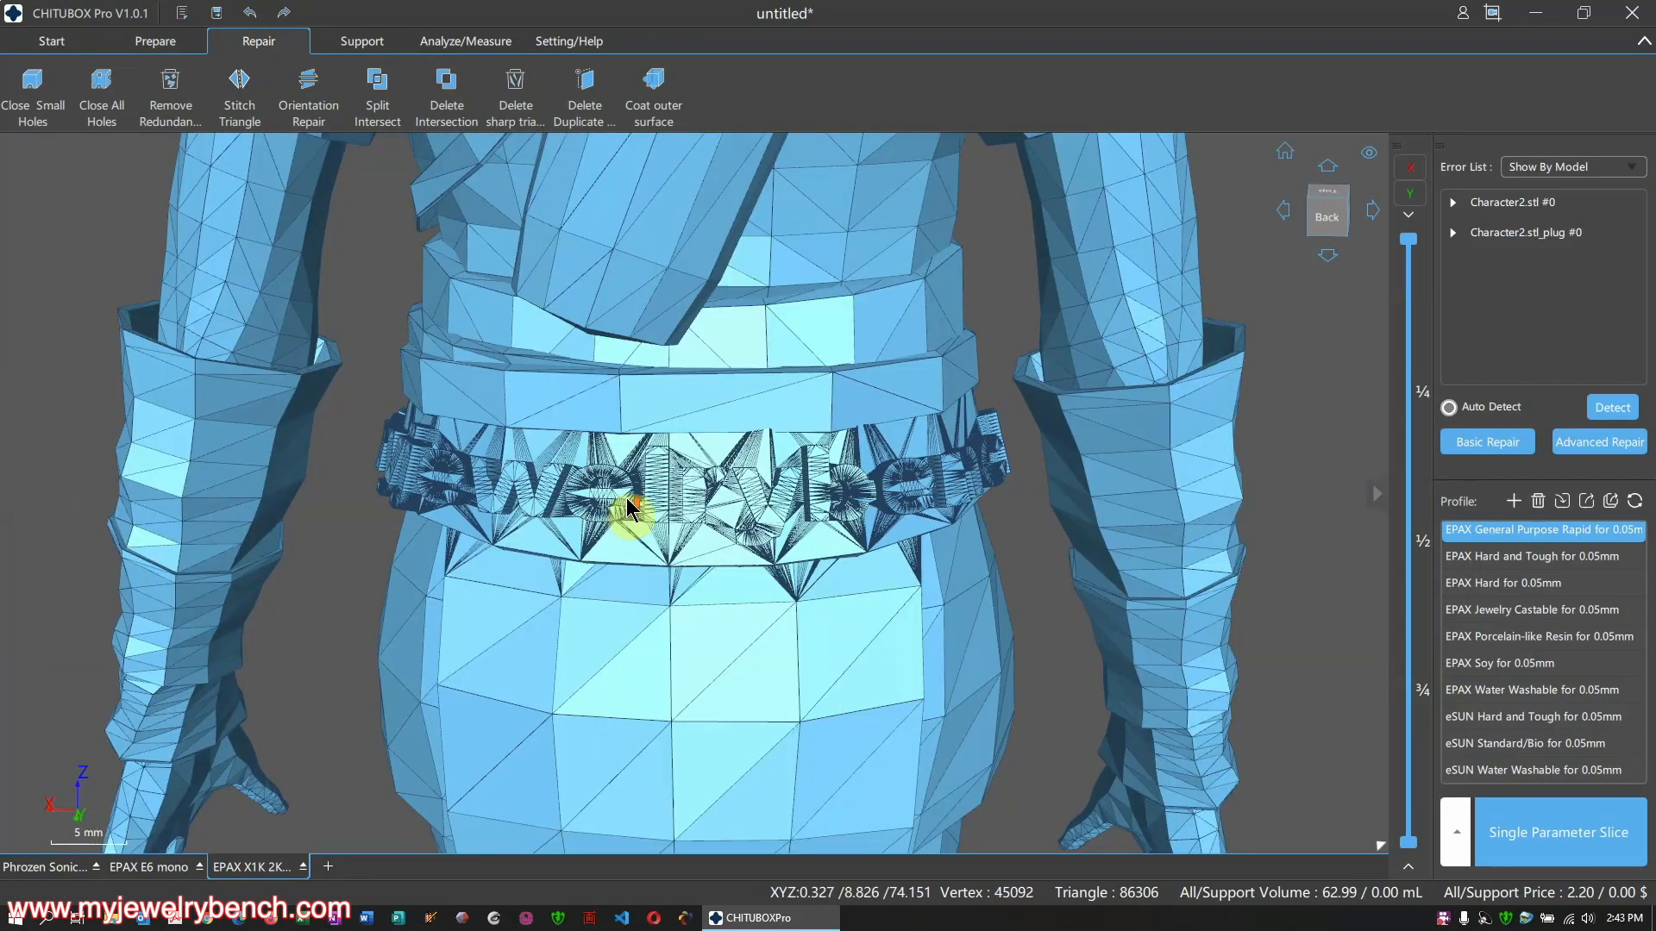
scroll(628, 502, up, 4)
scroll(630, 509, down, 5)
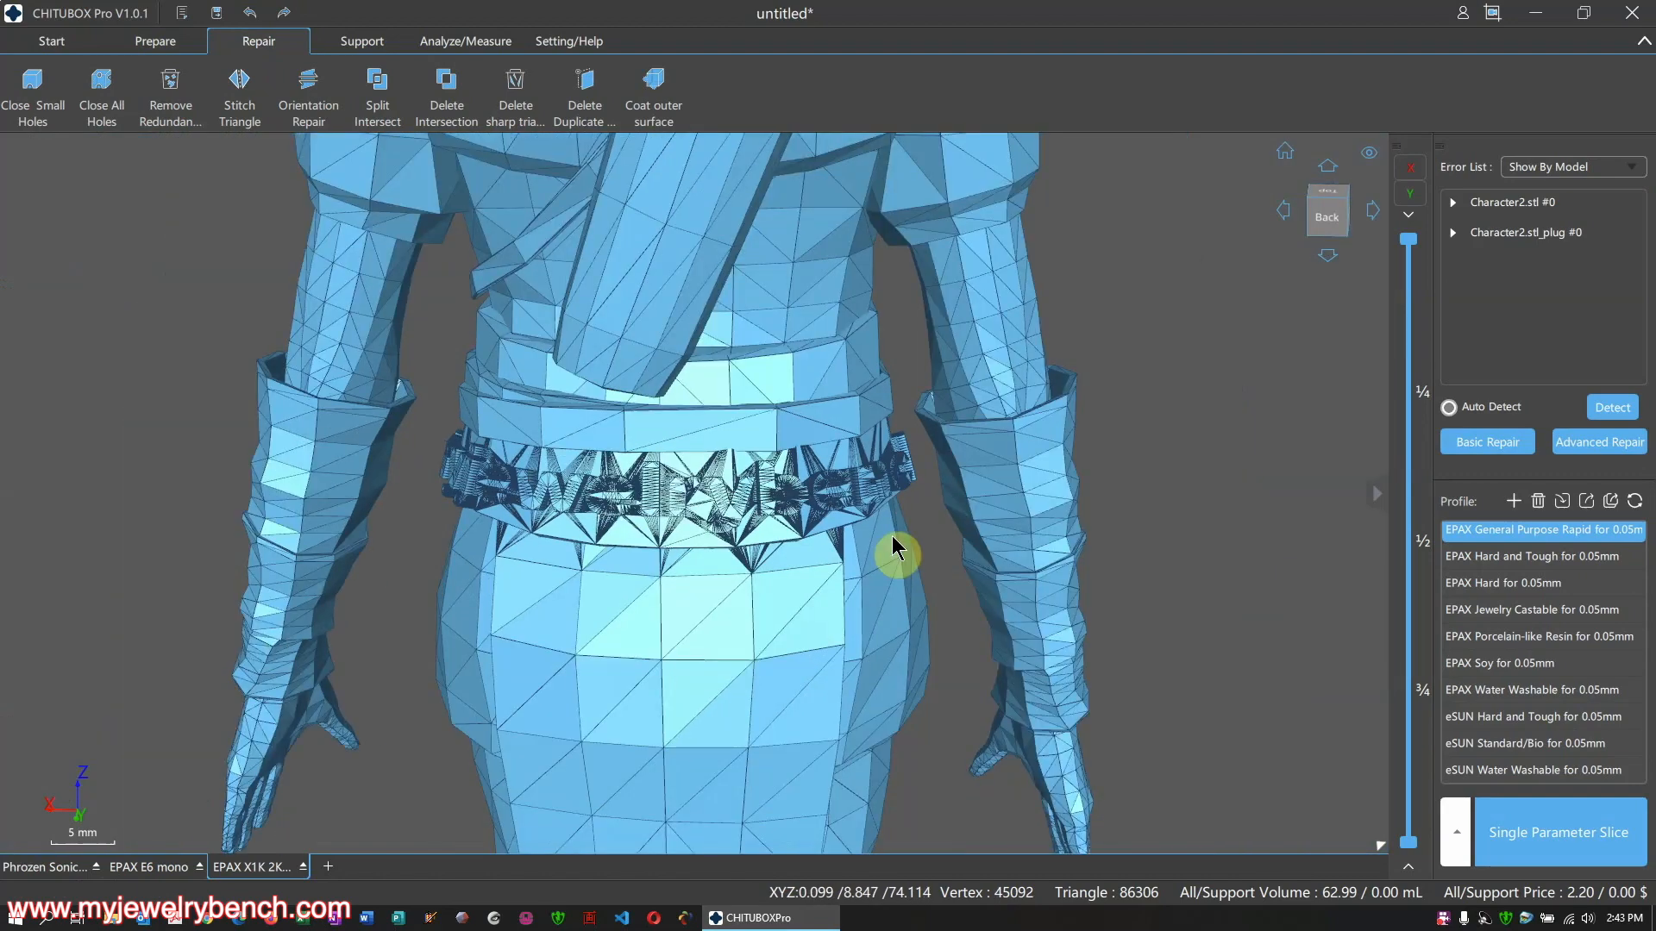
right_drag(663, 511, 867, 518)
scroll(716, 438, down, 4)
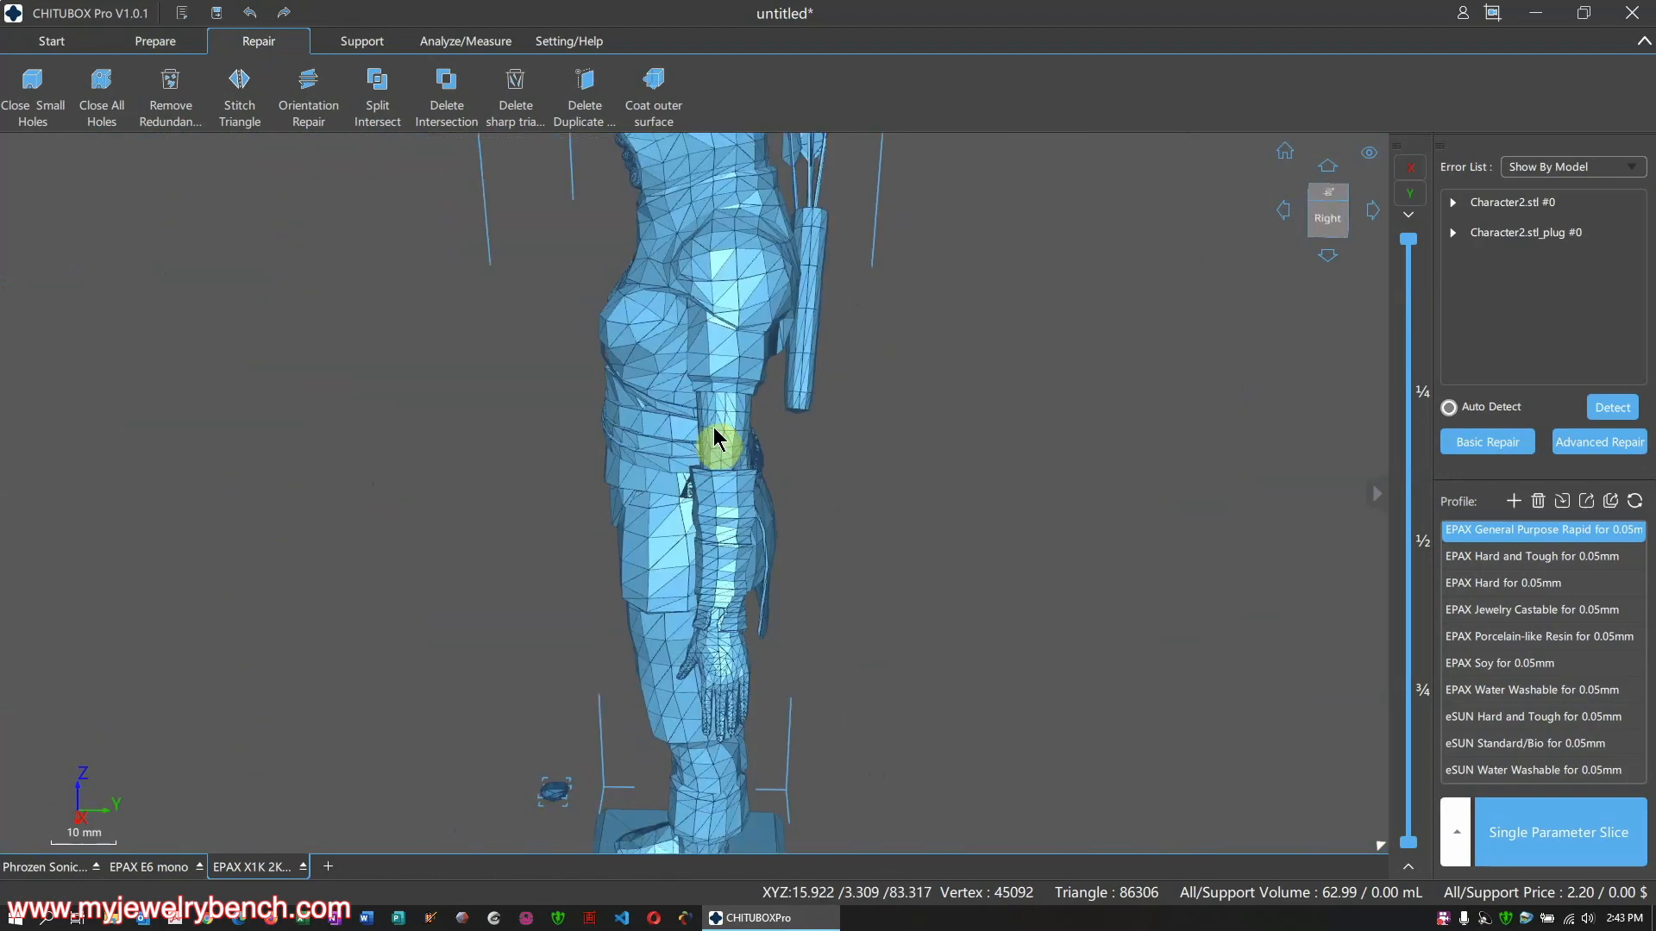
scroll(714, 431, down, 2)
right_drag(650, 371, 774, 393)
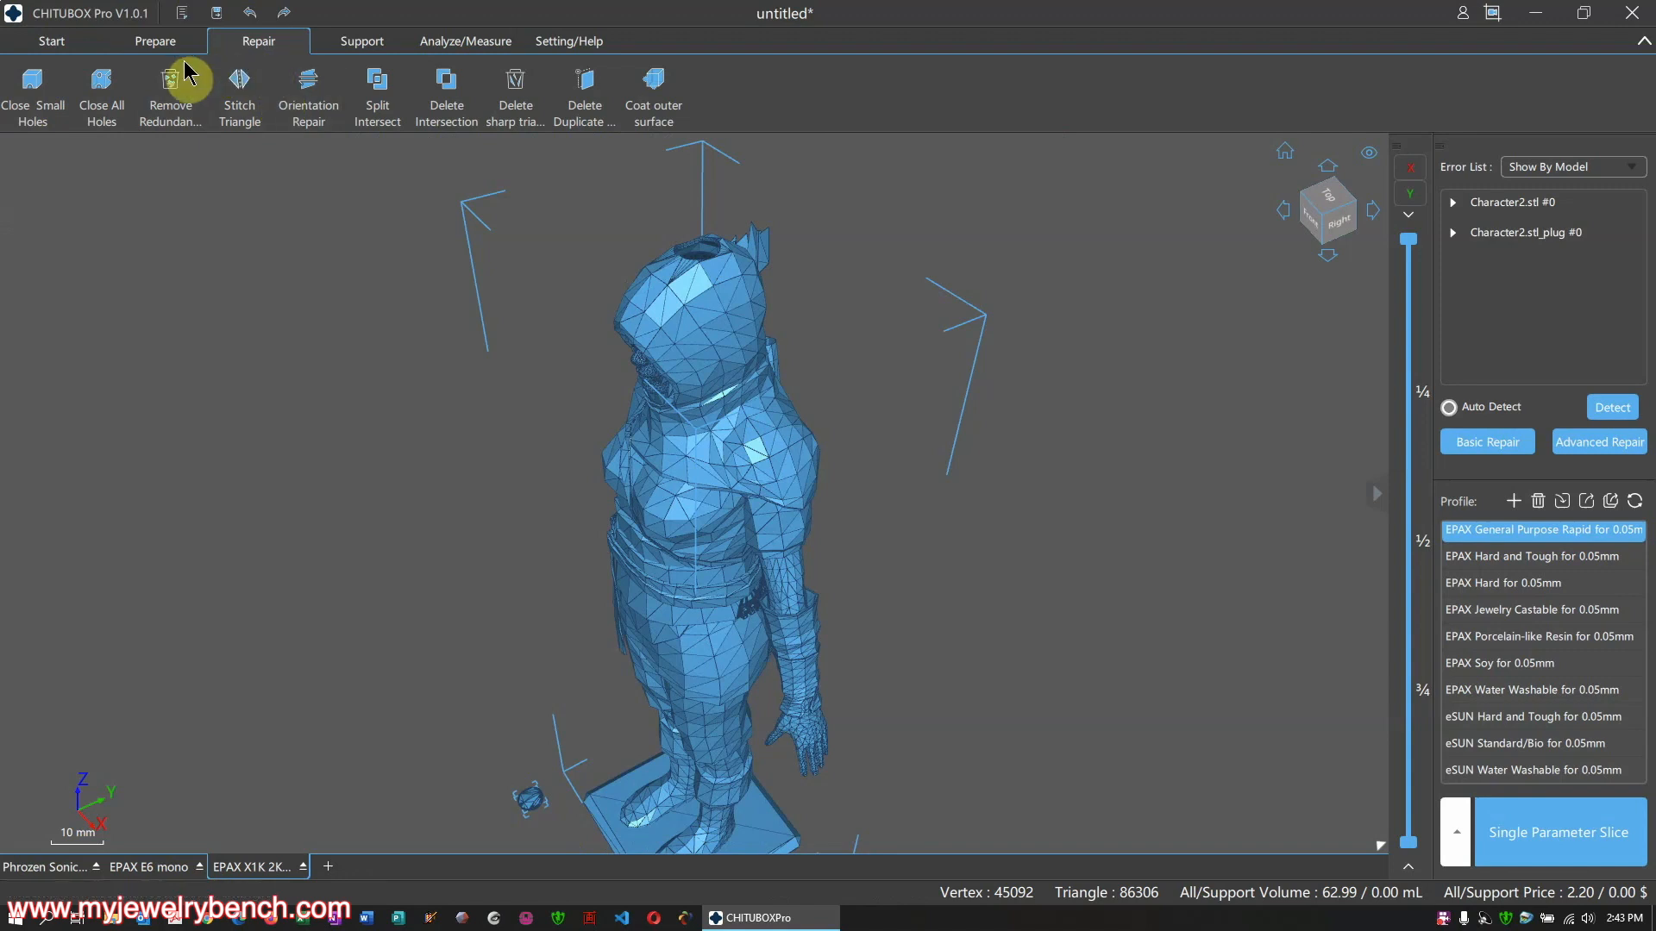
click(182, 110)
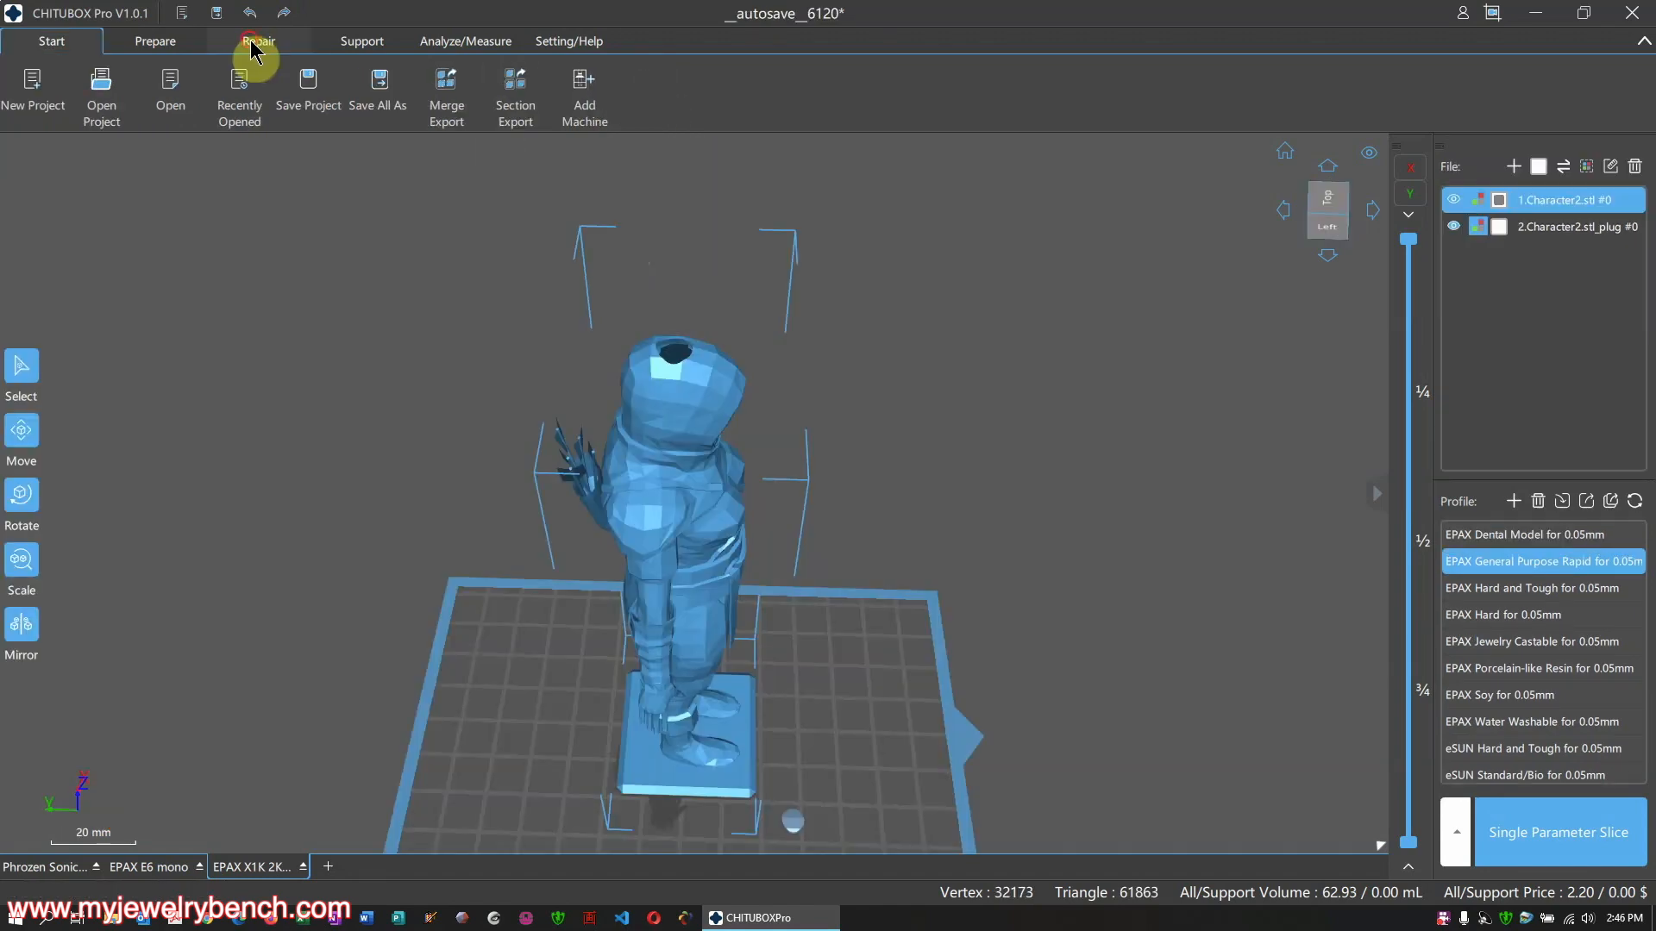
click(257, 43)
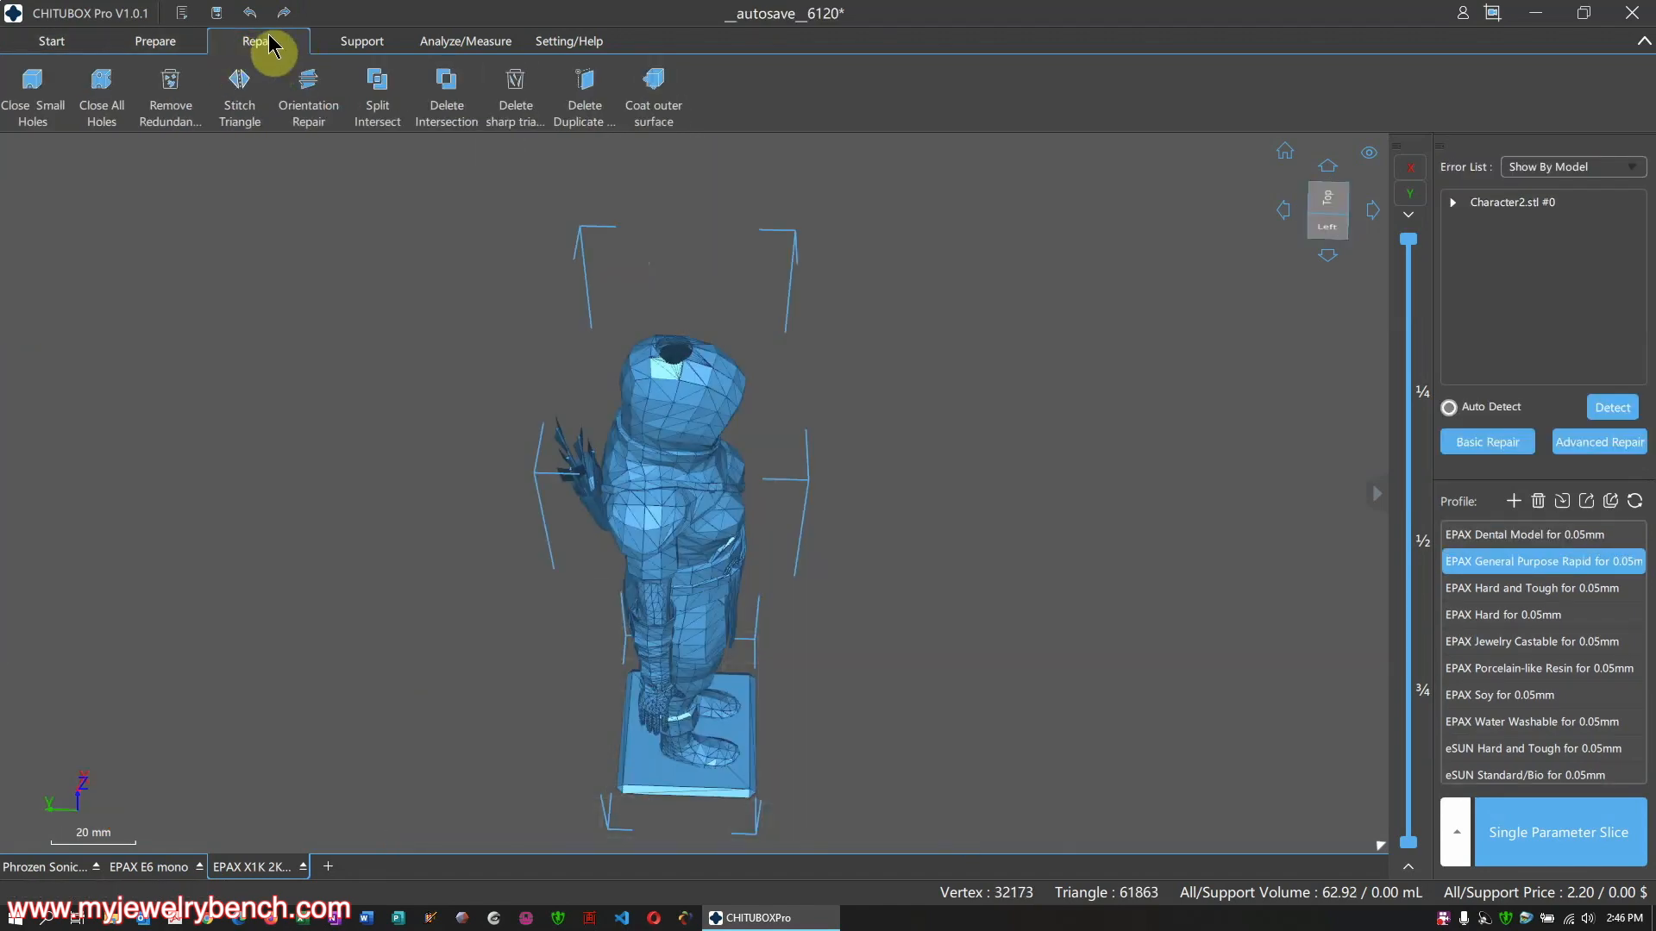
Switch to Support editing, showing the Default profile with 0.80 mm contact diameter and 45° angle
click(361, 45)
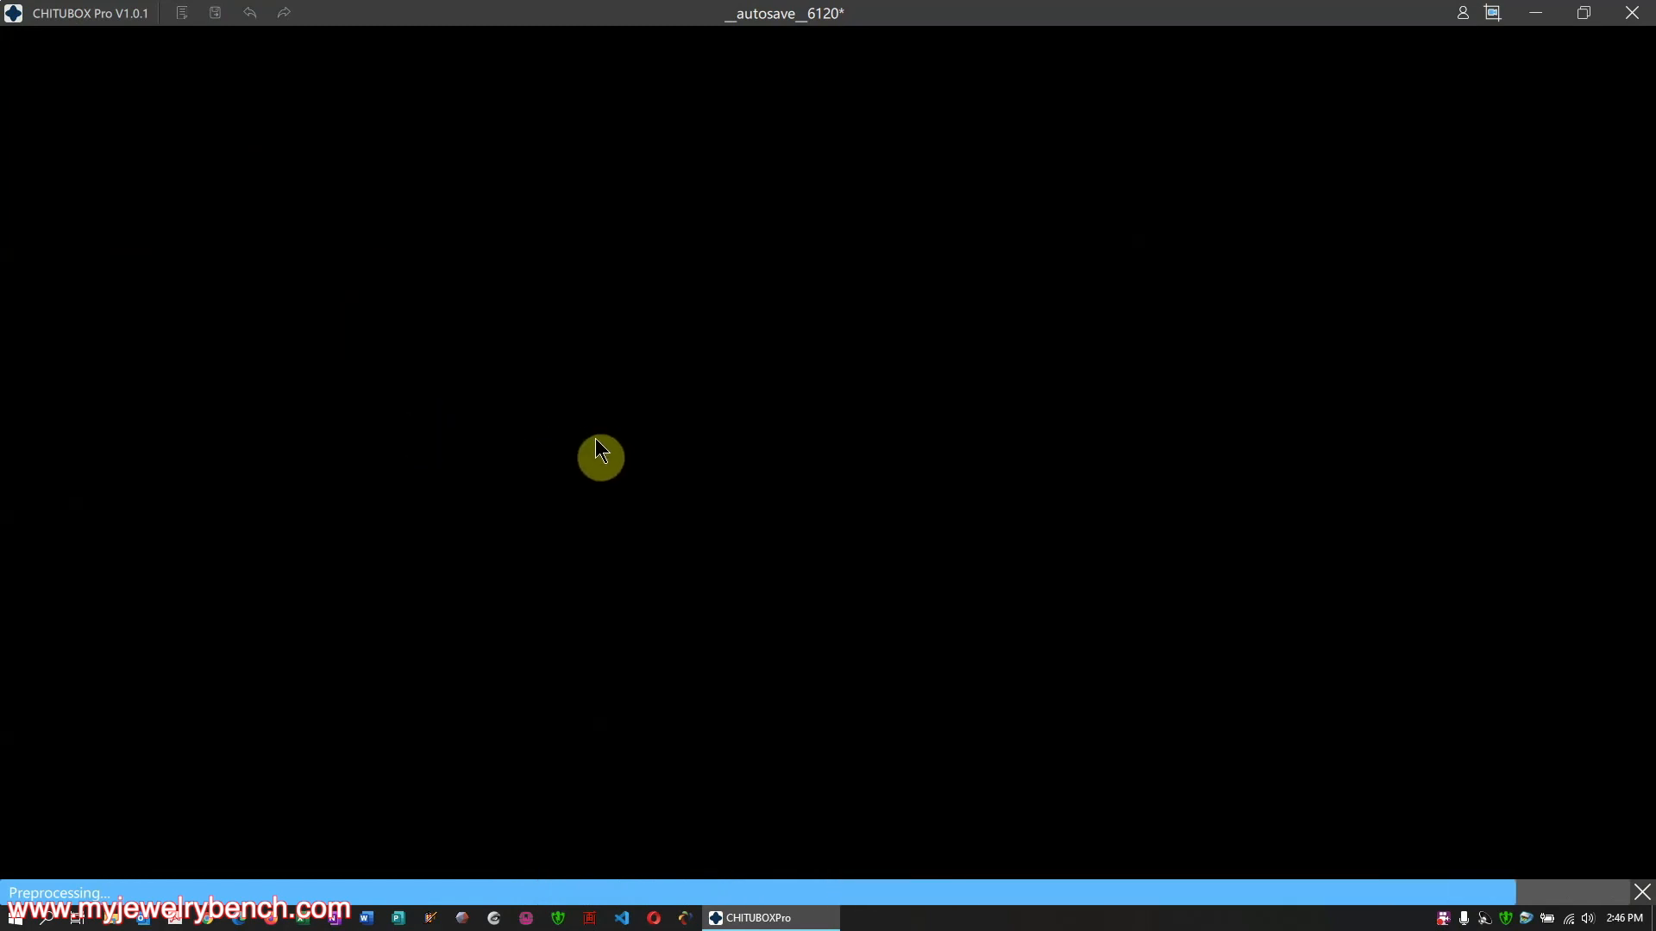
scroll(644, 307, down, 2)
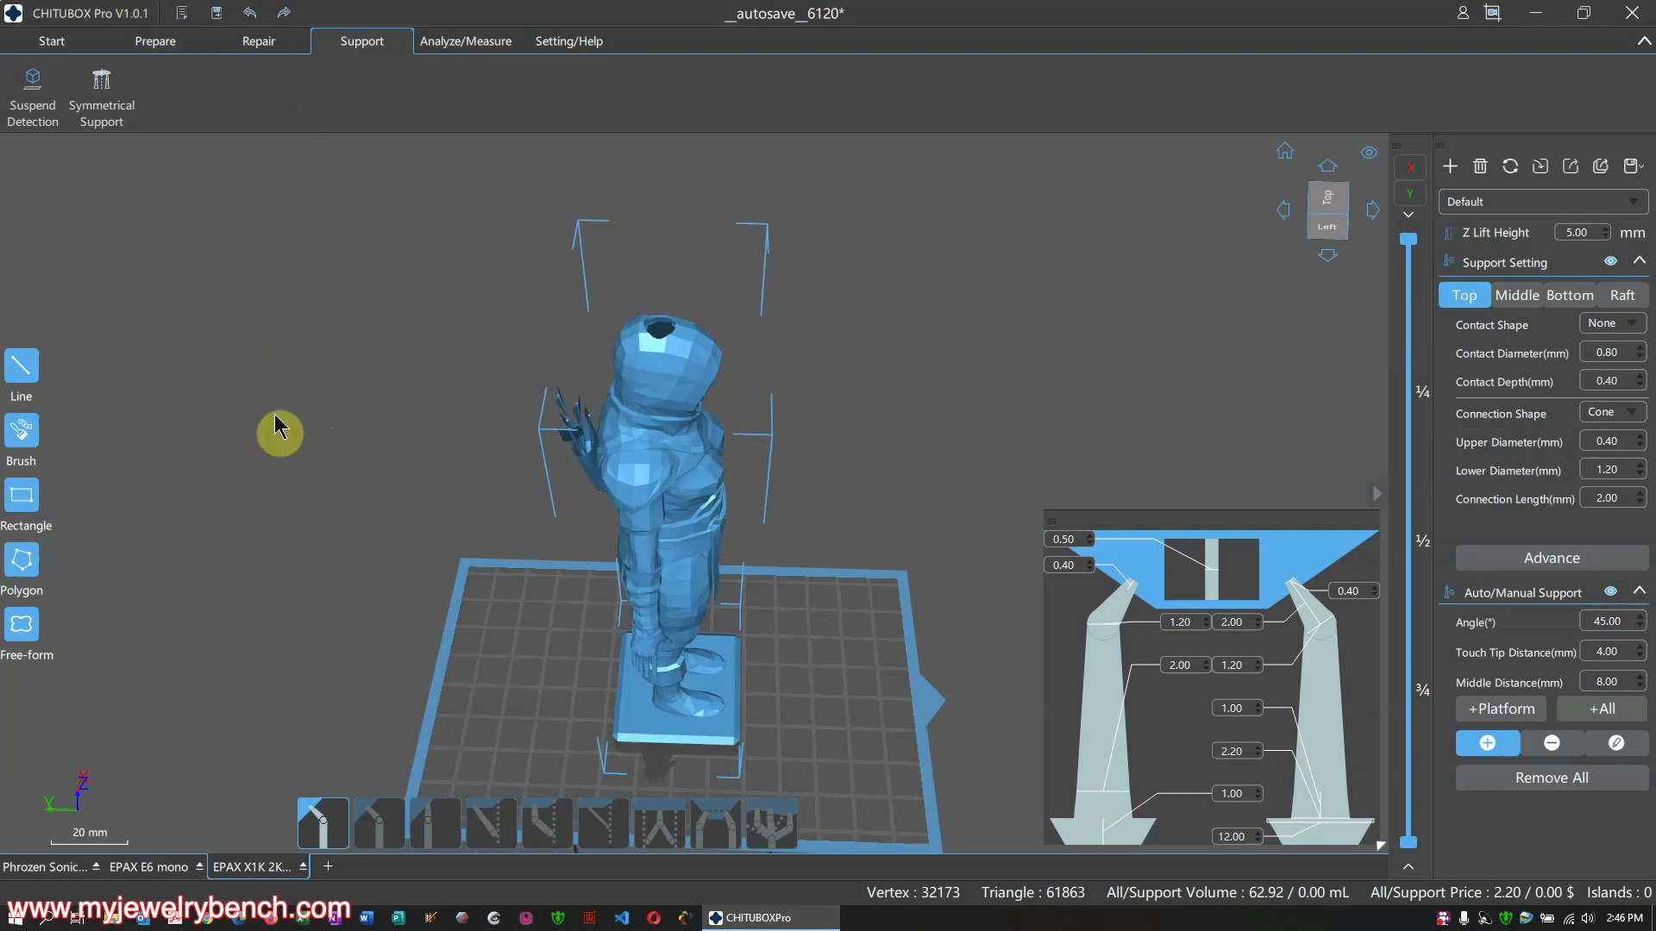
click(22, 626)
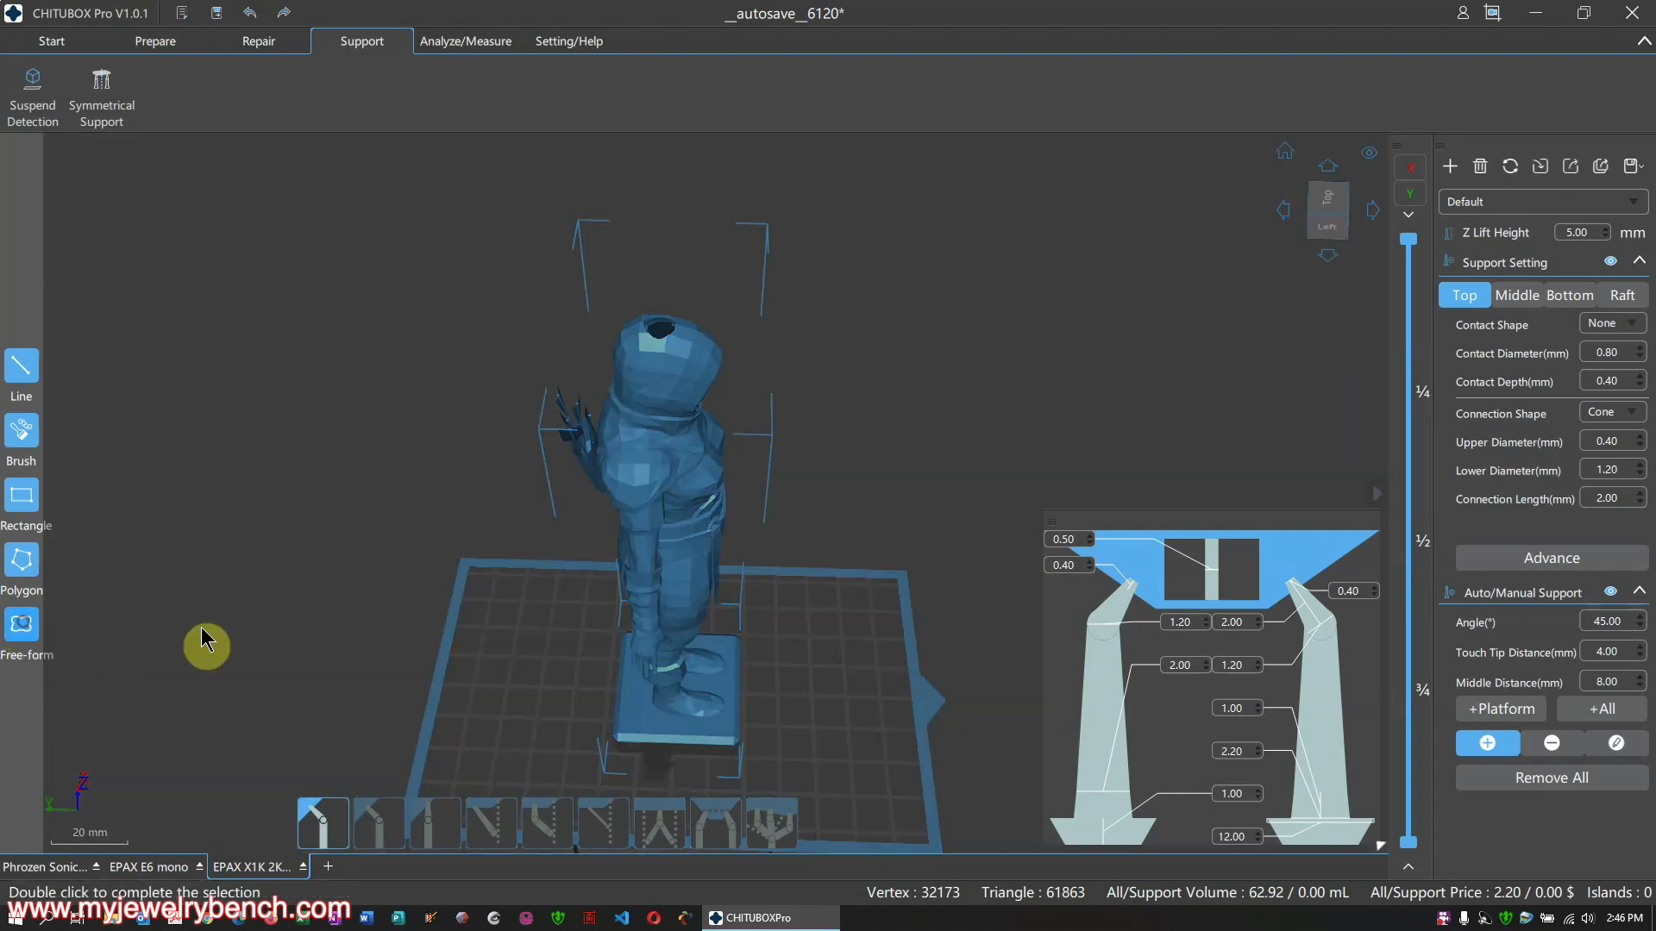
click(550, 619)
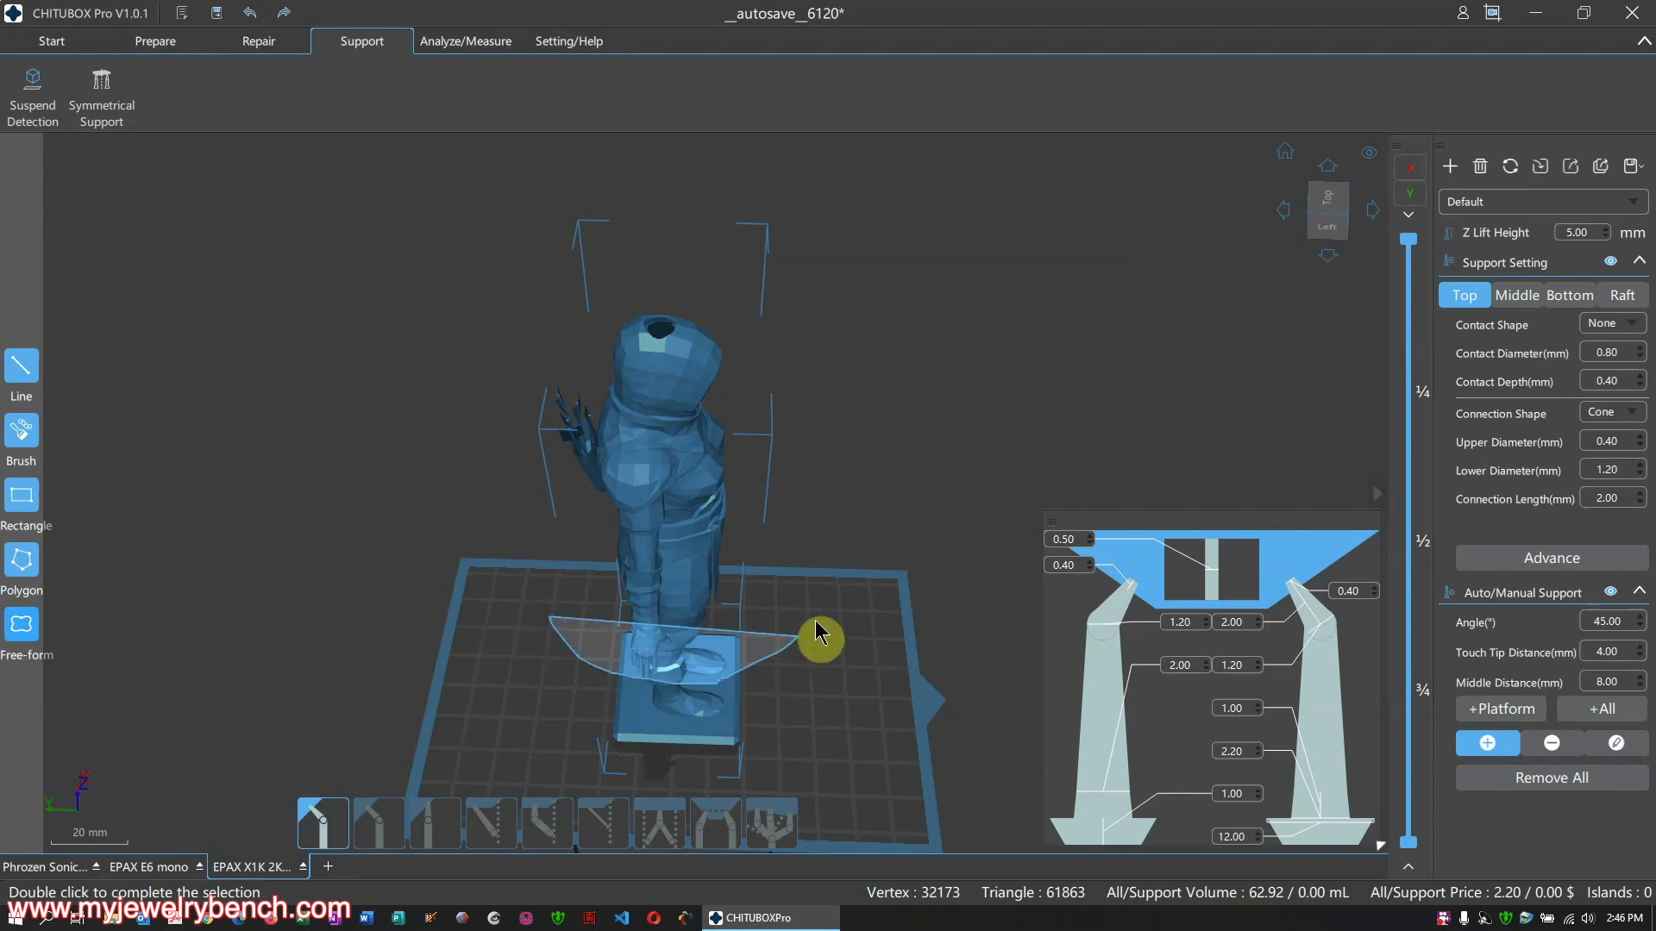
double_click(549, 532)
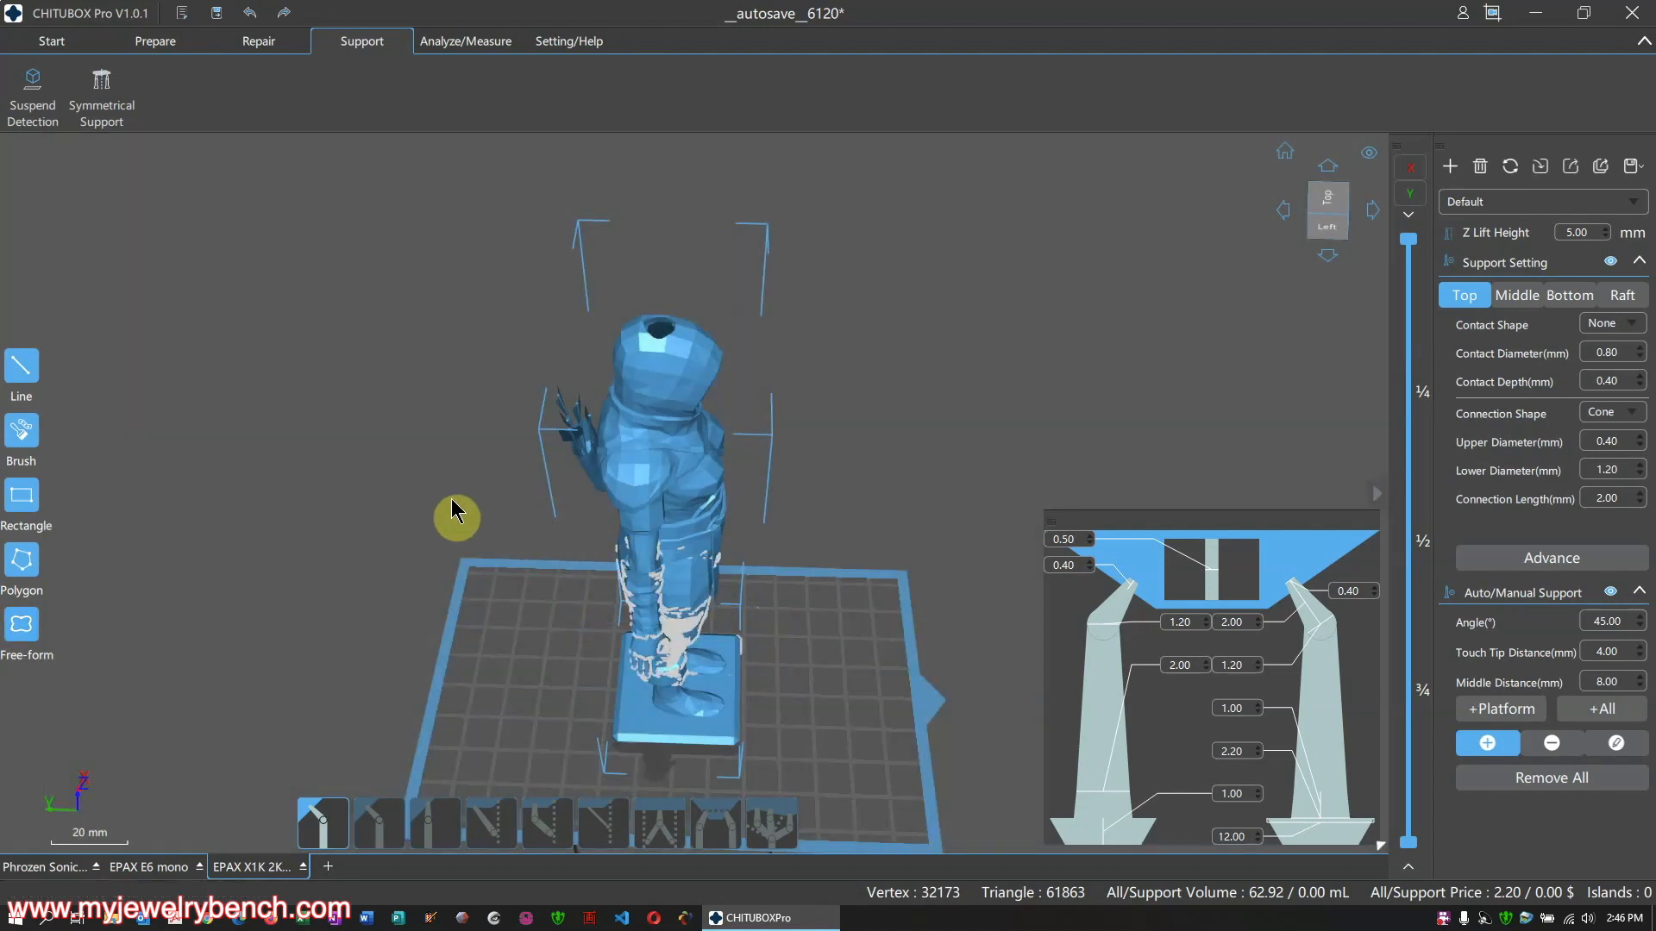
right_drag(551, 555, 611, 469)
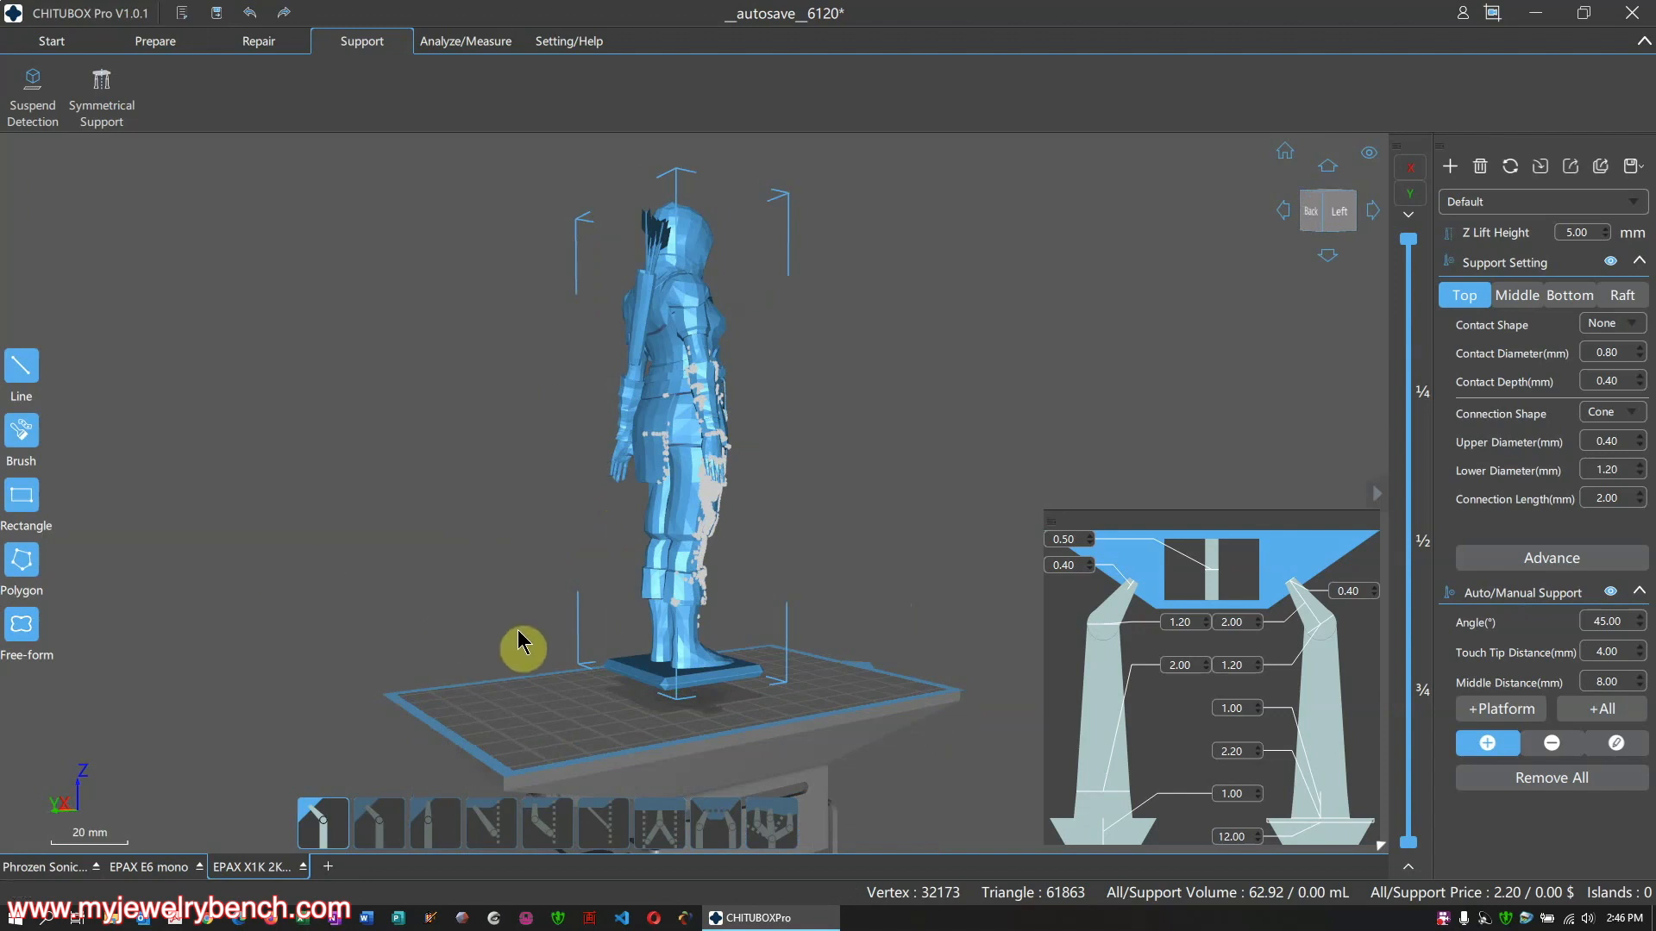
key(ctrl+z)
key(ctrl+z)
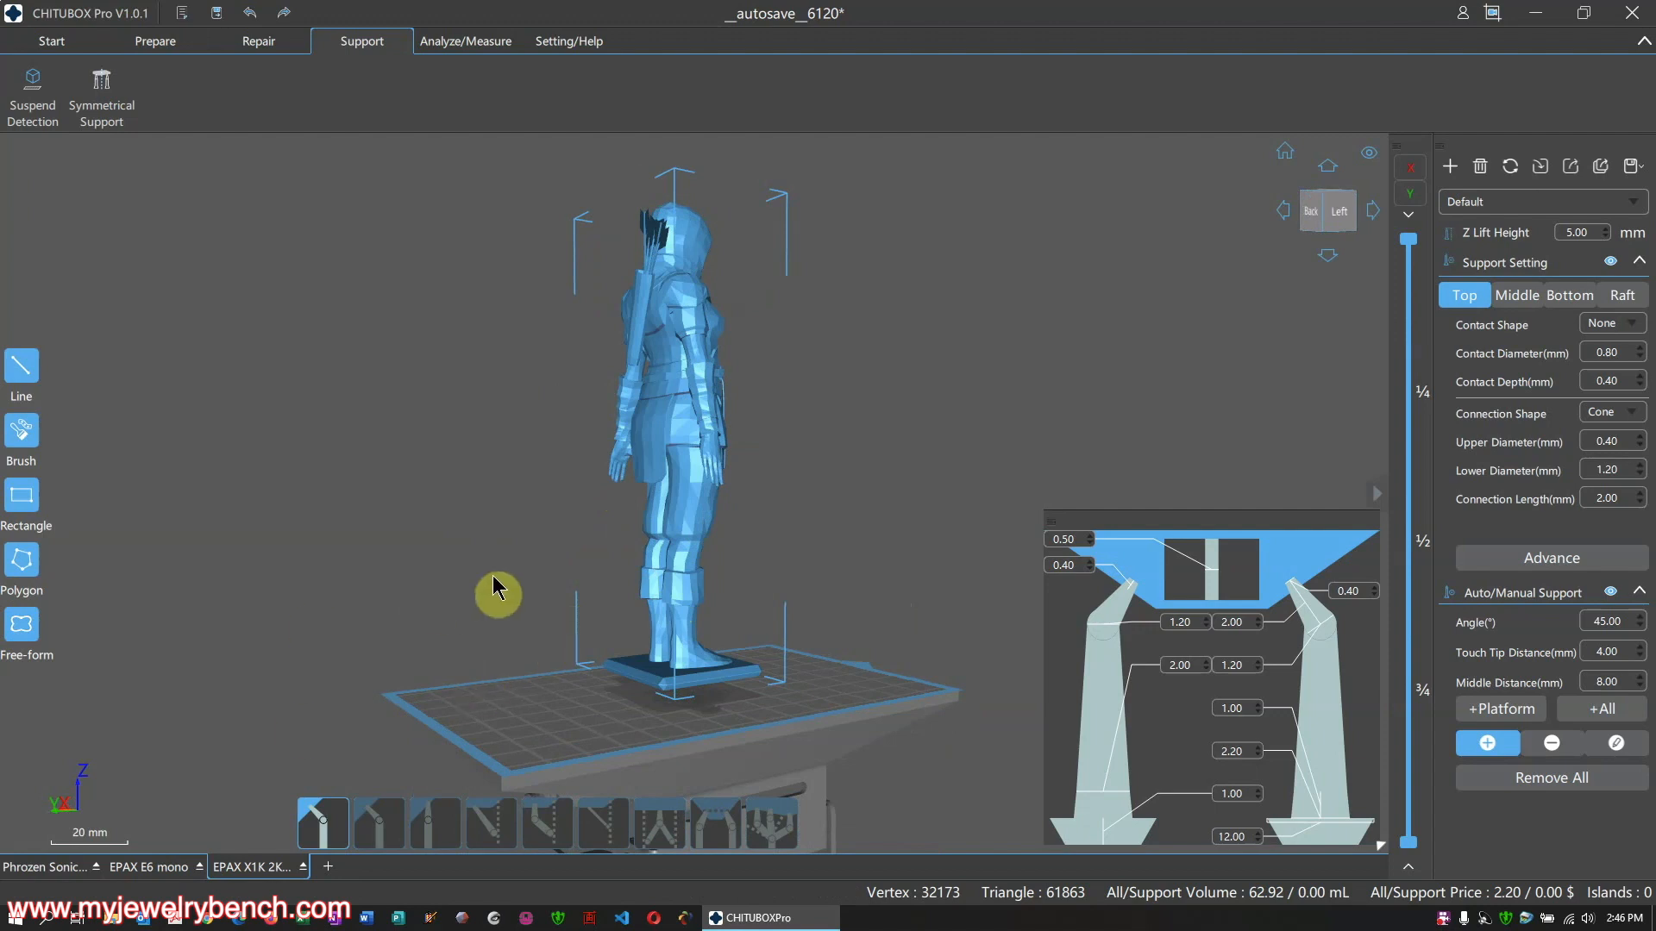
right_drag(635, 473, 481, 529)
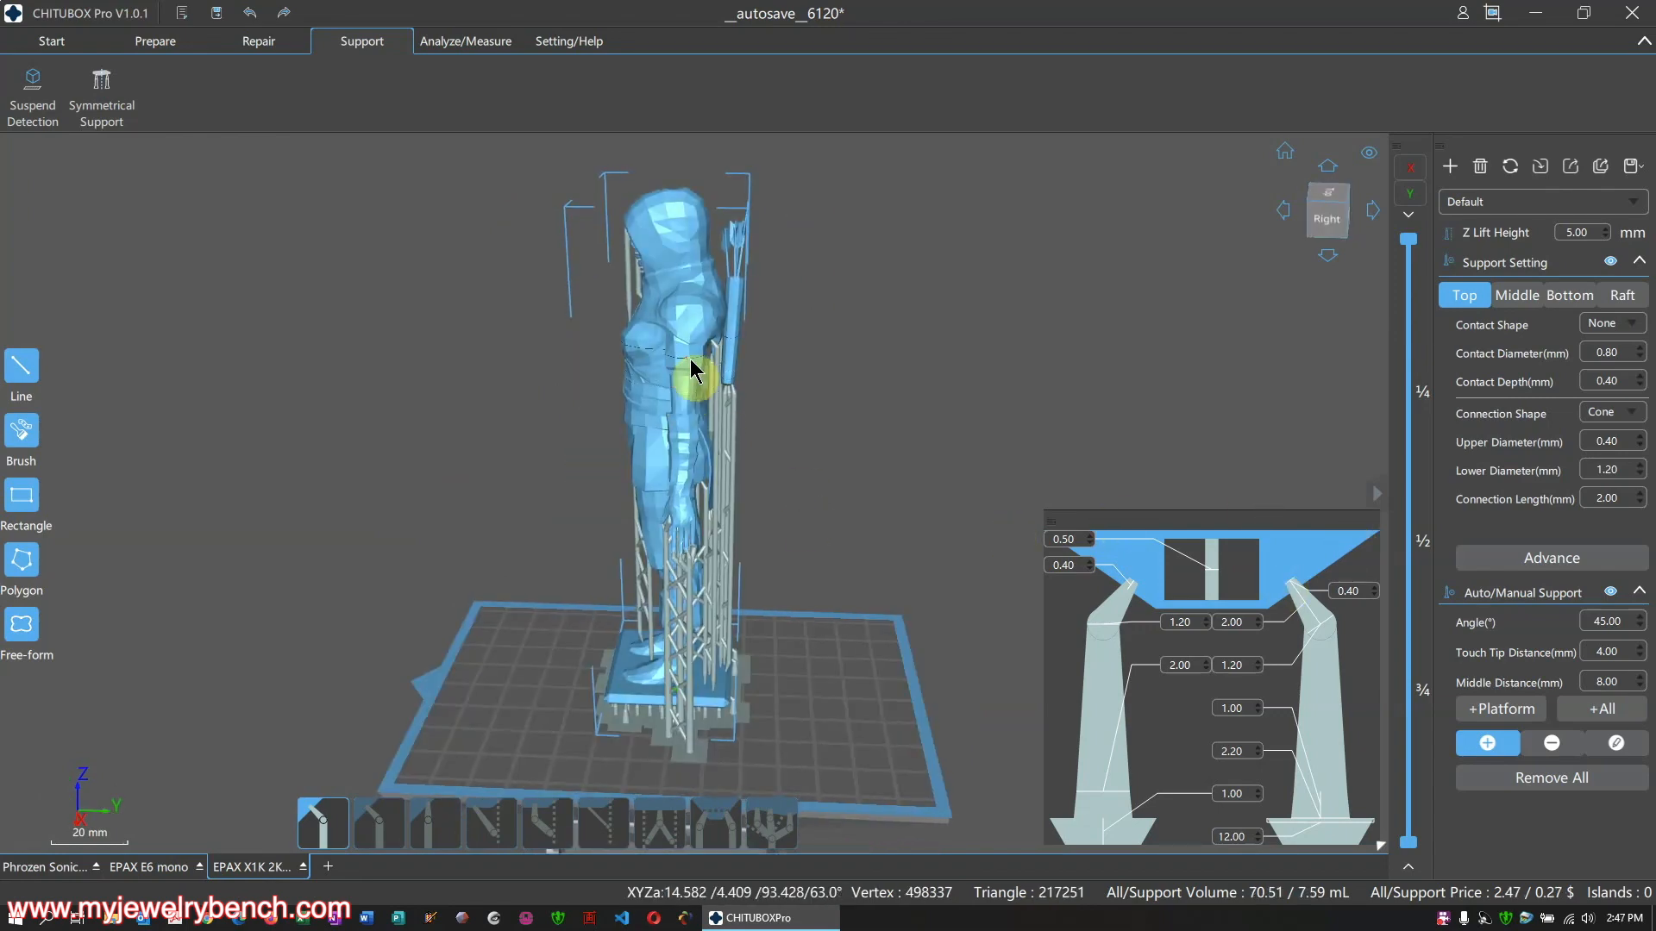
Place a manual support under the archer's chin, viewed from the figure's left side
scroll(716, 384, up, 5)
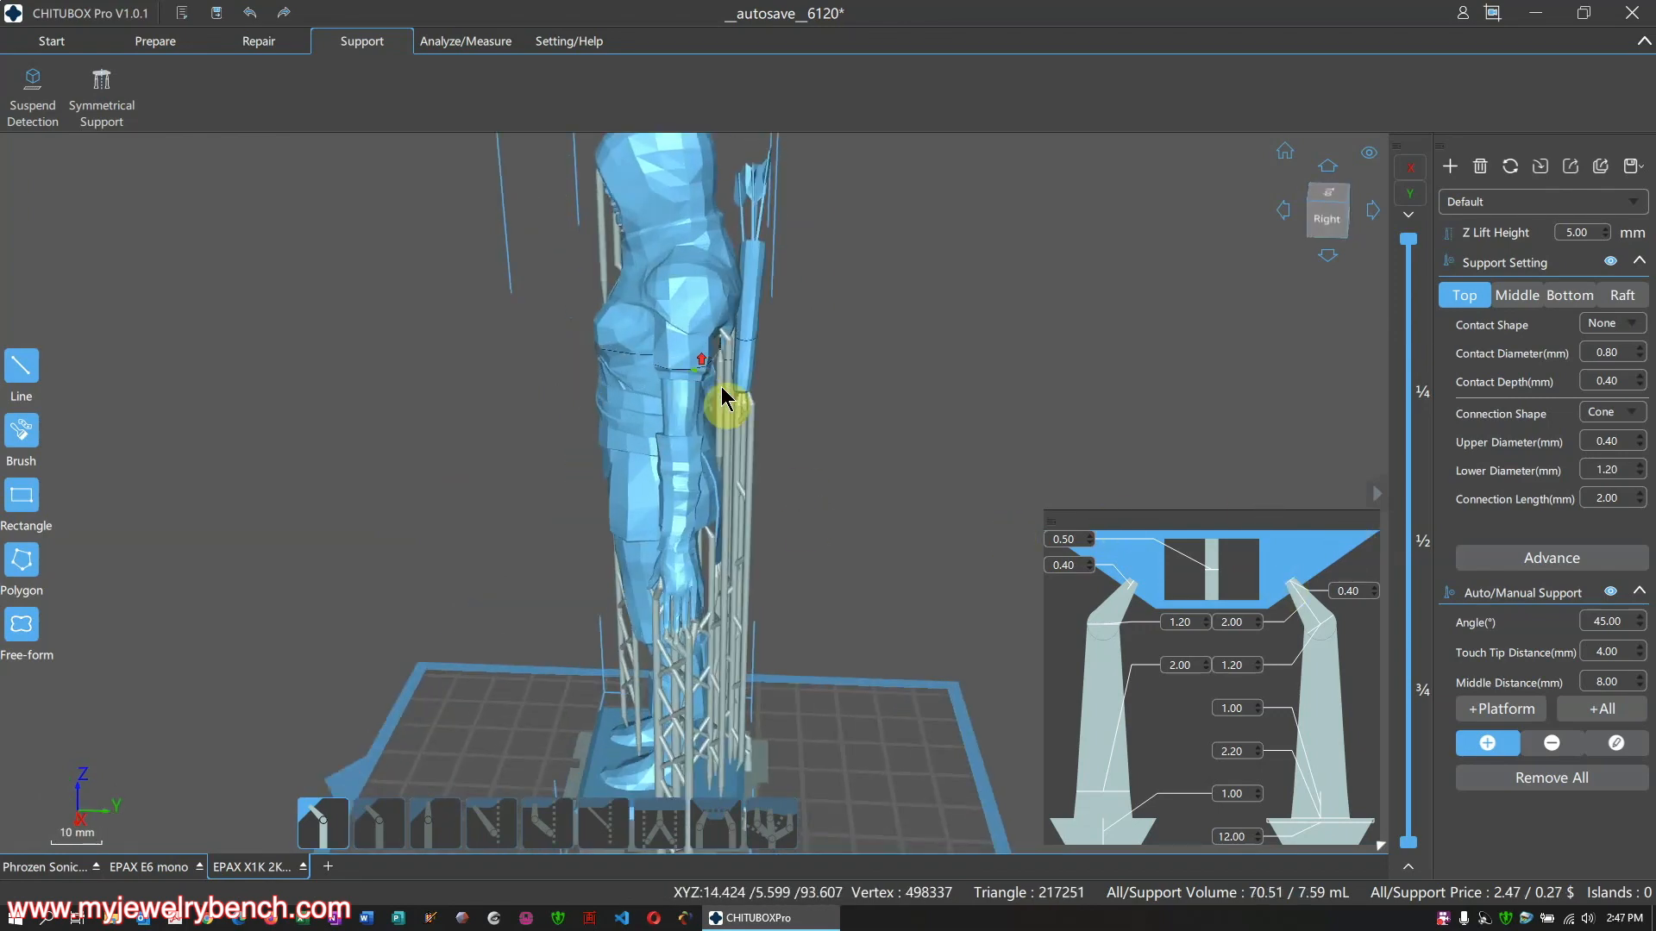
right_drag(811, 429, 953, 414)
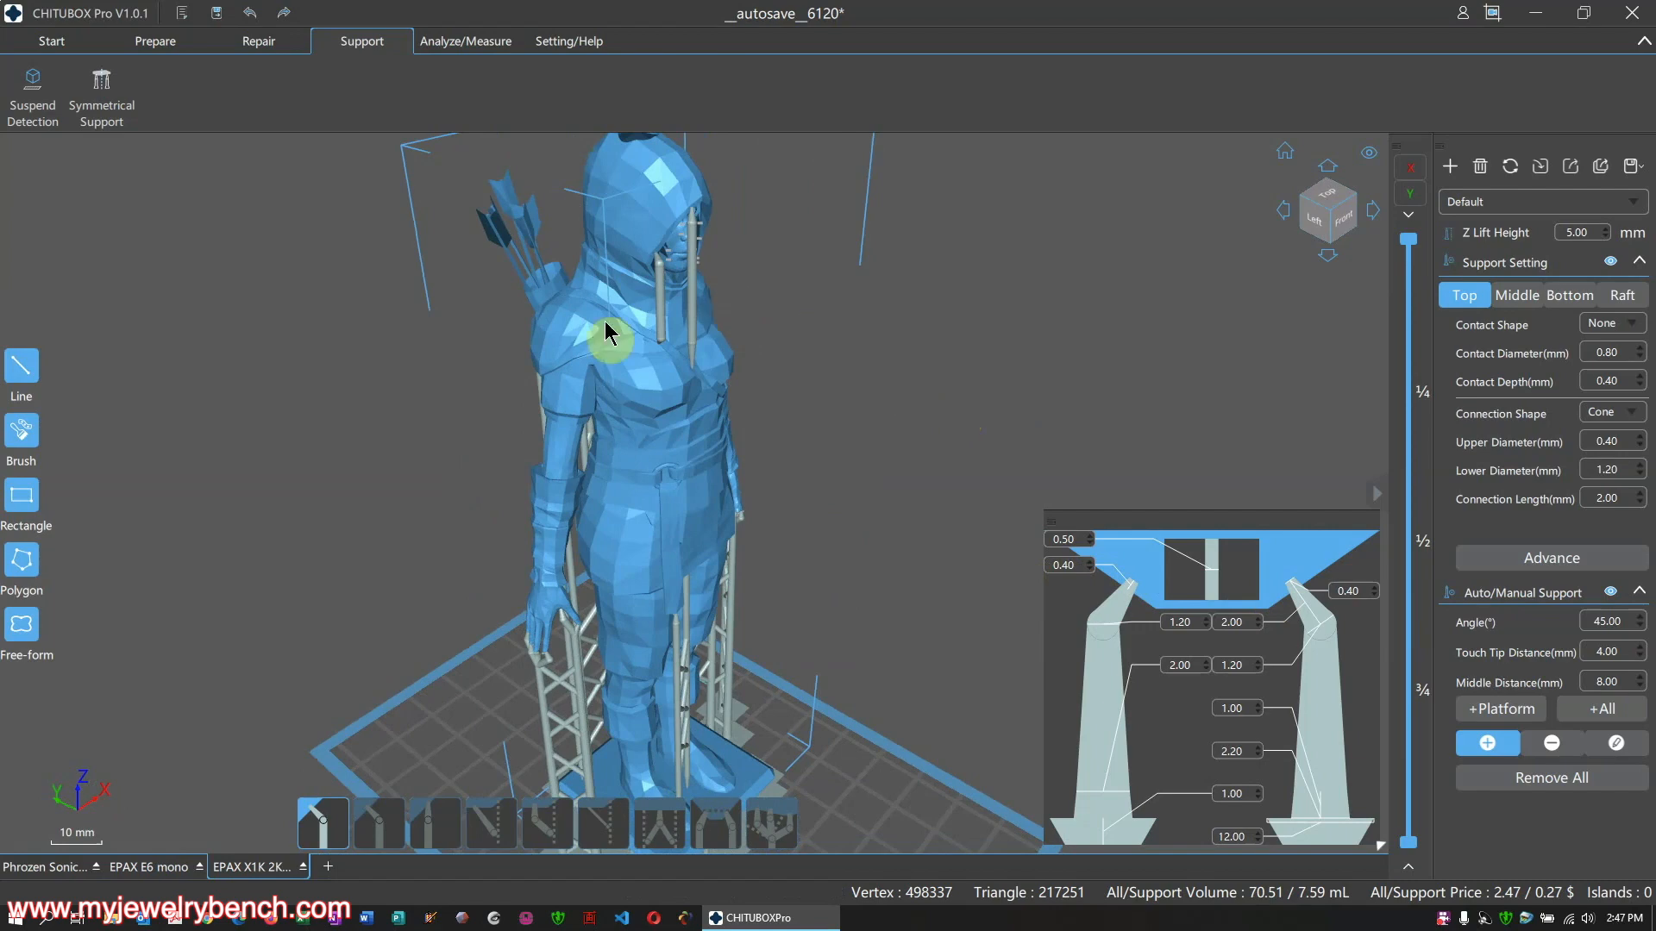
right_drag(703, 338, 658, 310)
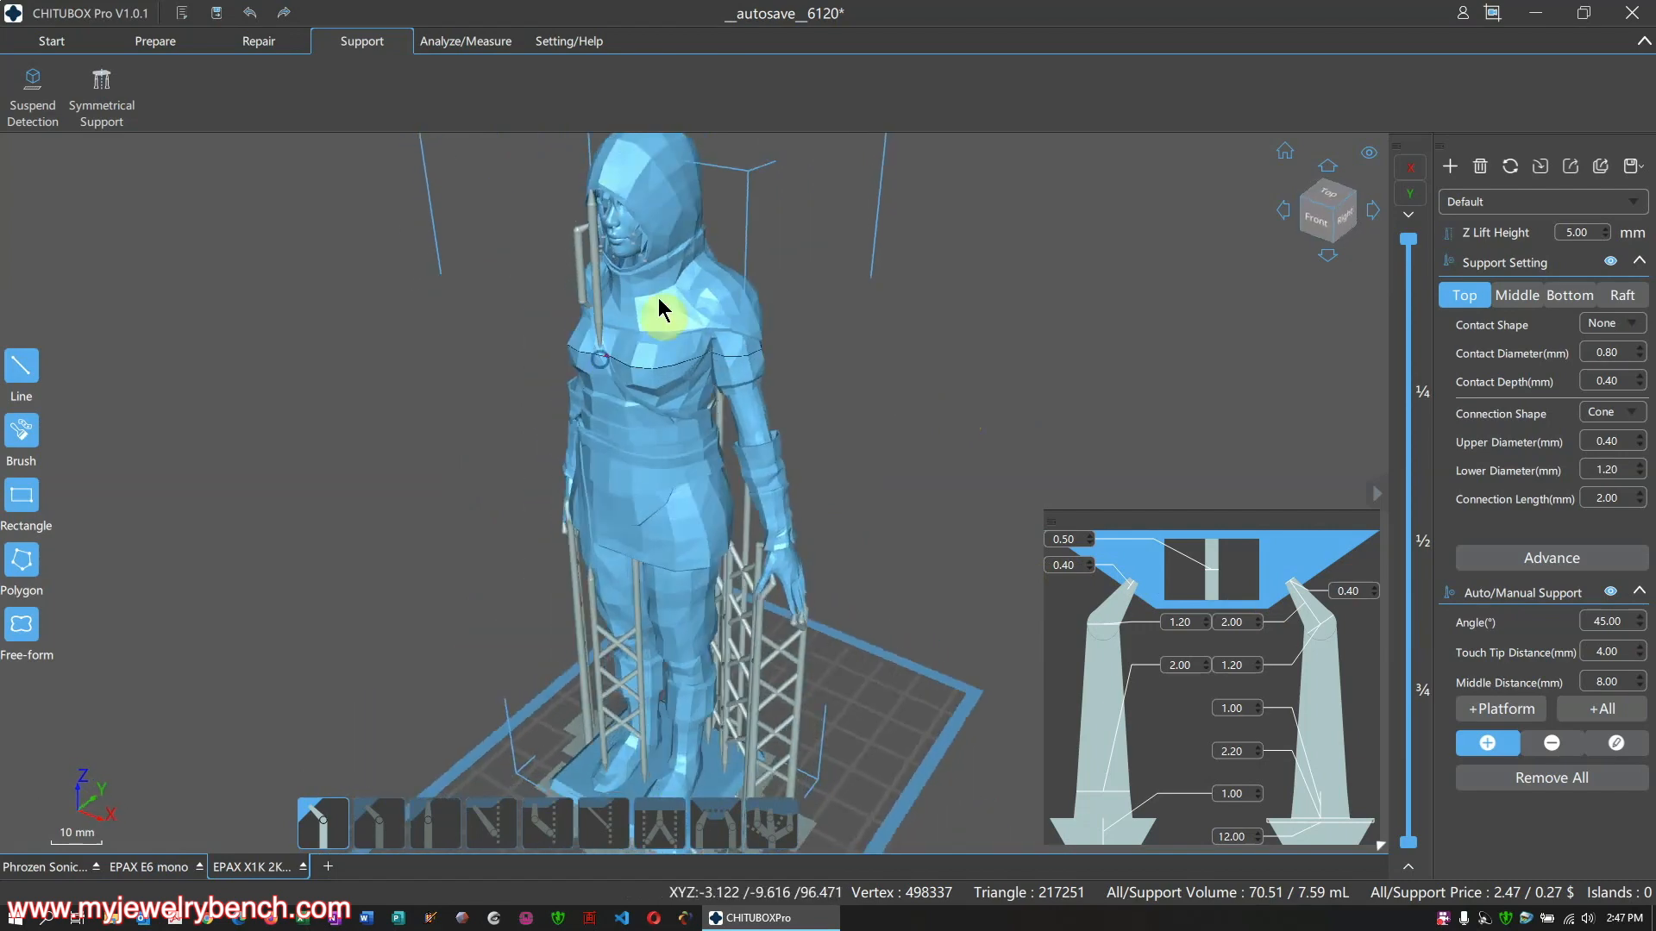
scroll(634, 234, up, 3)
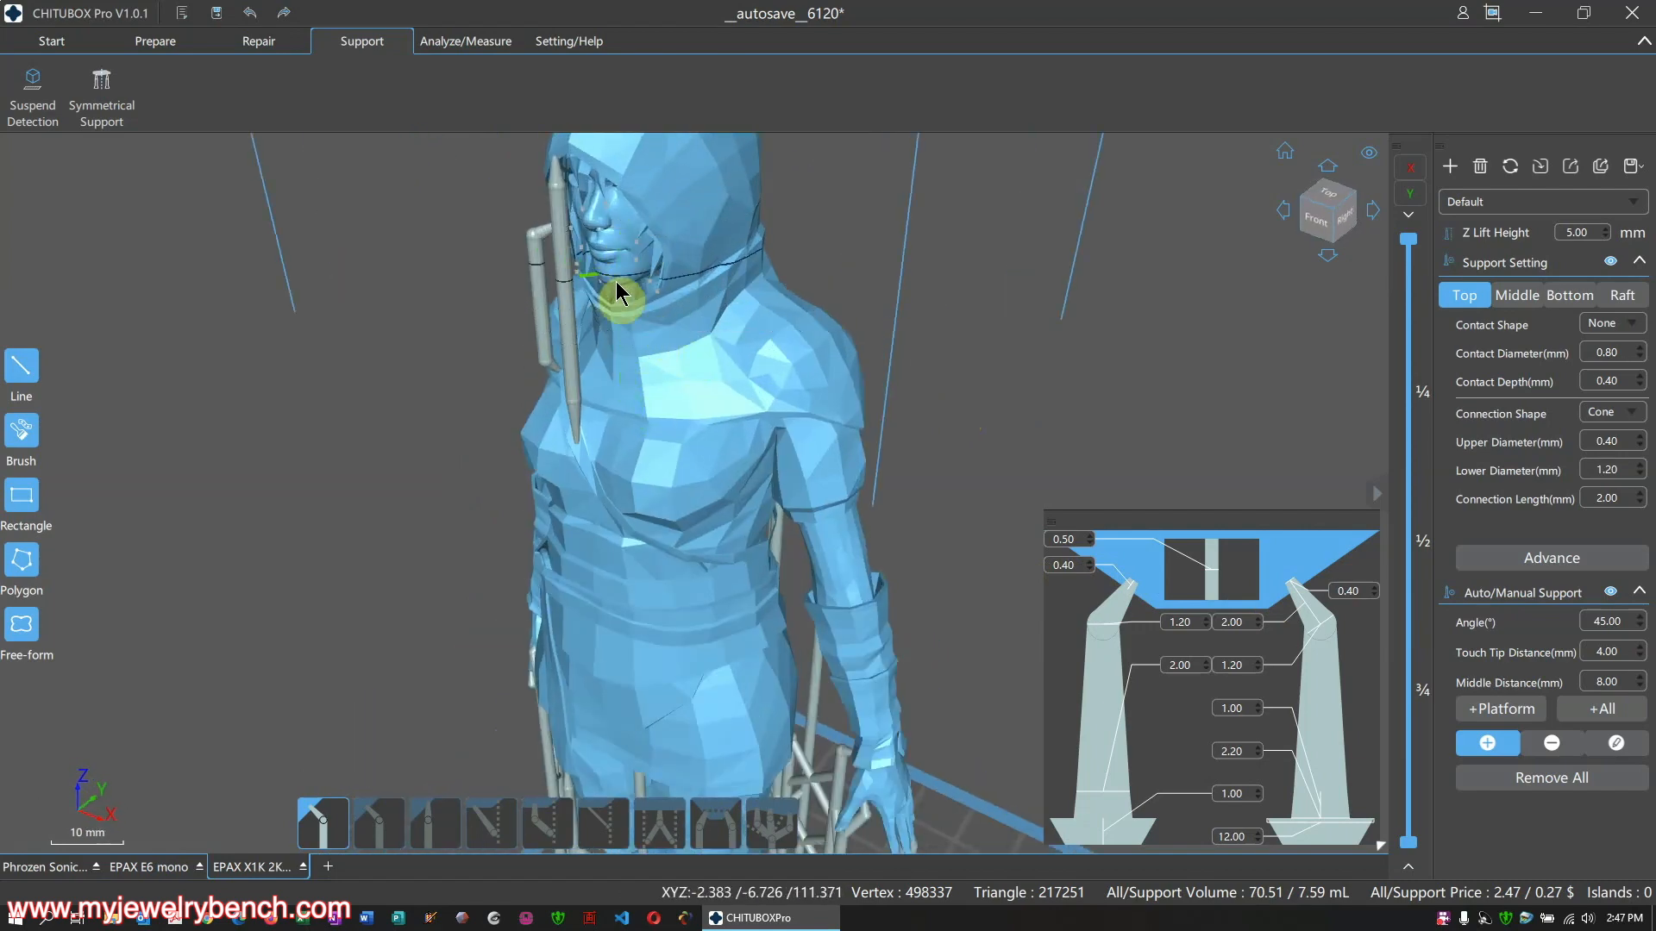
scroll(739, 406, down, 5)
right_drag(739, 406, 650, 248)
scroll(800, 418, up, 3)
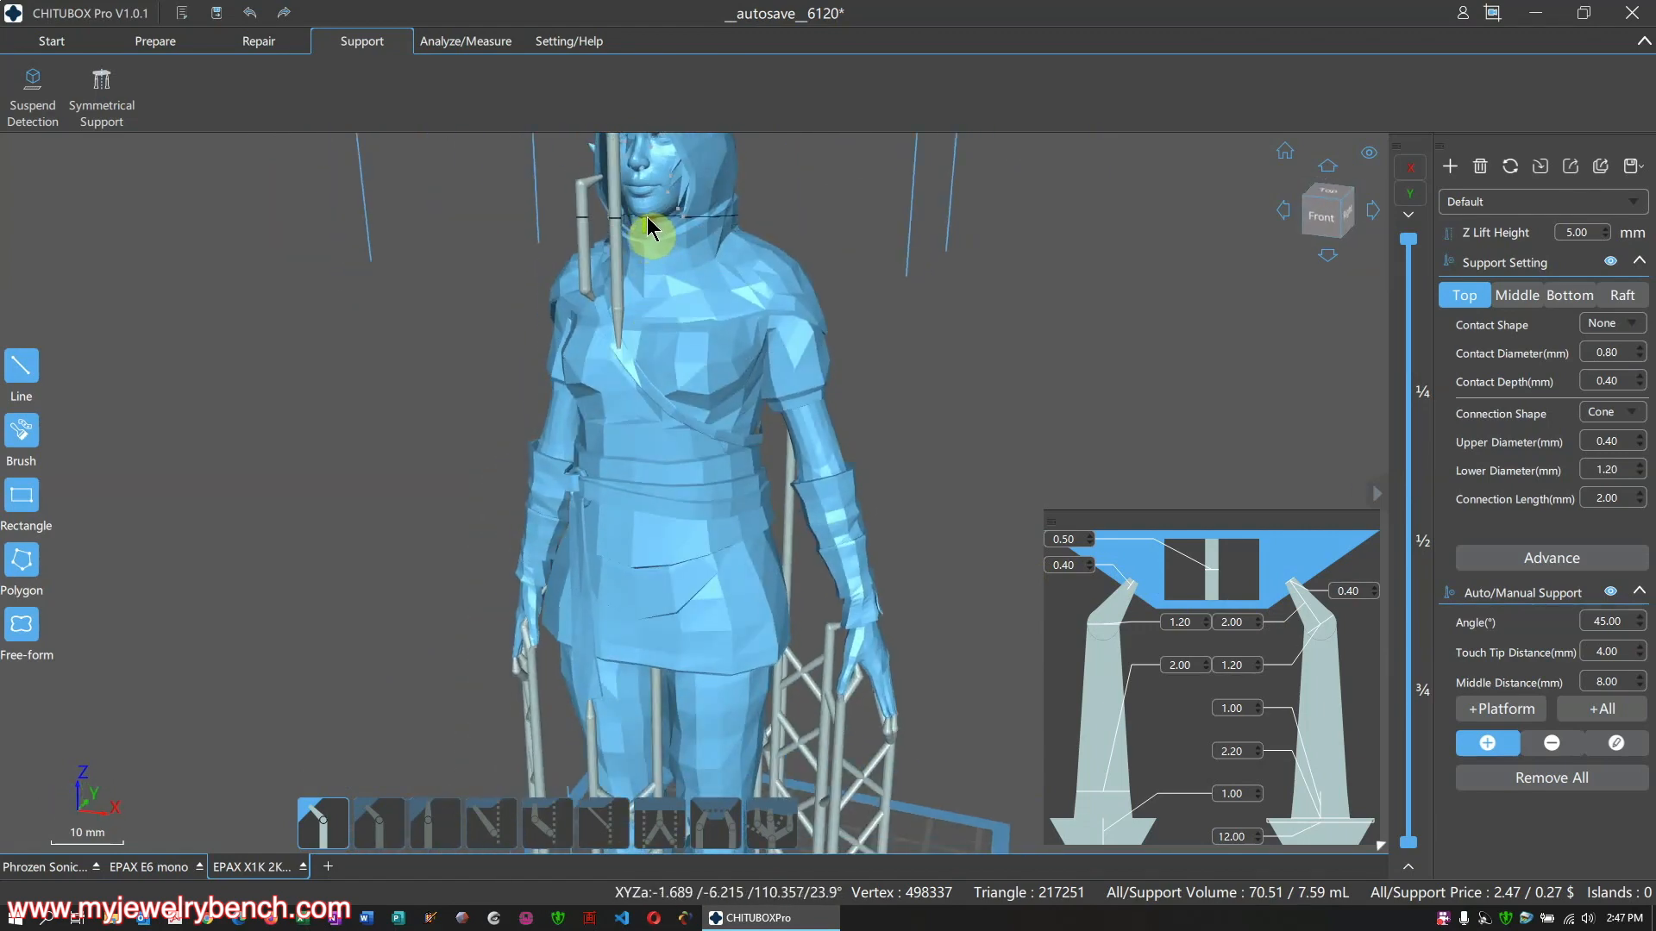
click(644, 216)
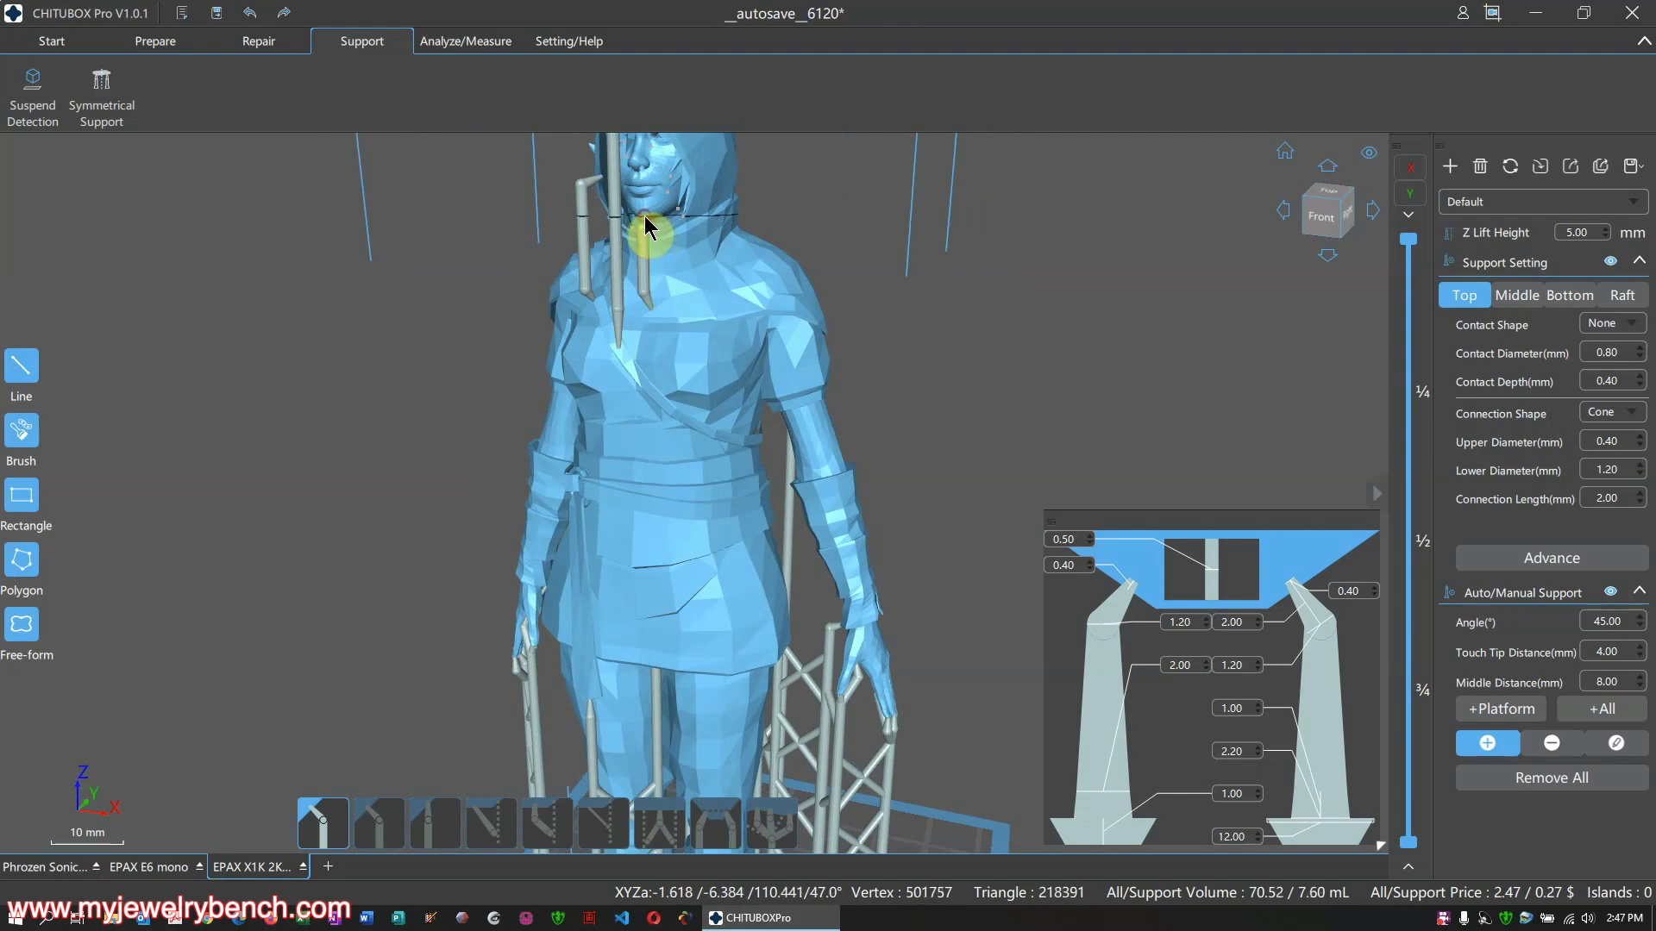
right_drag(676, 388, 975, 601)
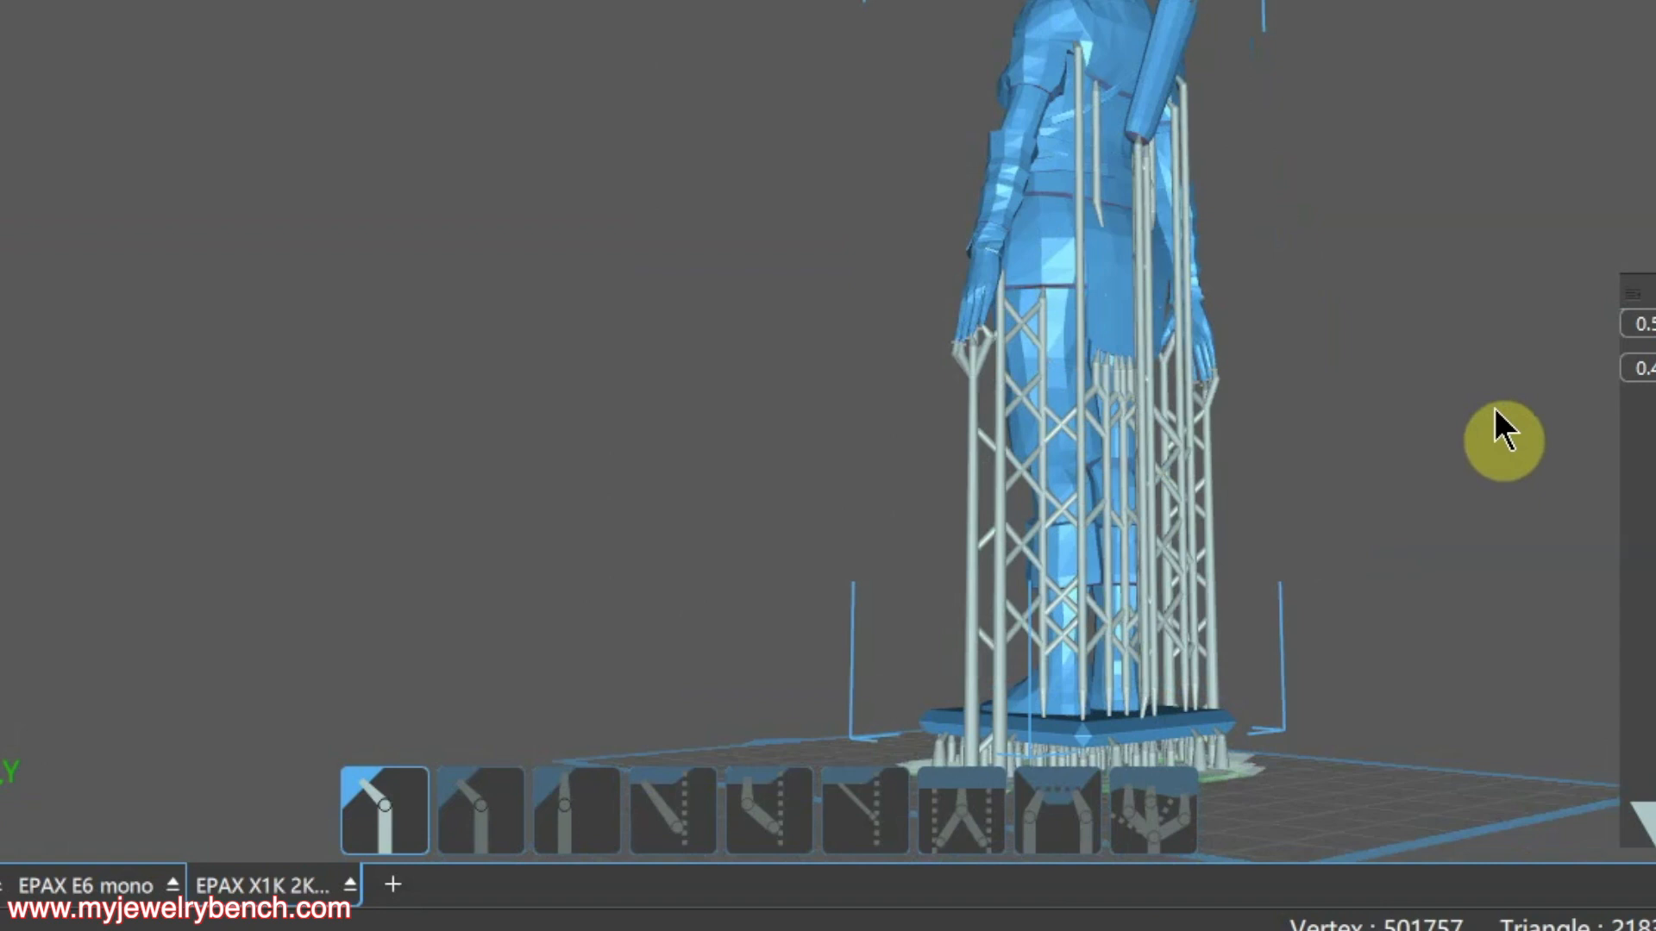
right_drag(1495, 409, 1057, 416)
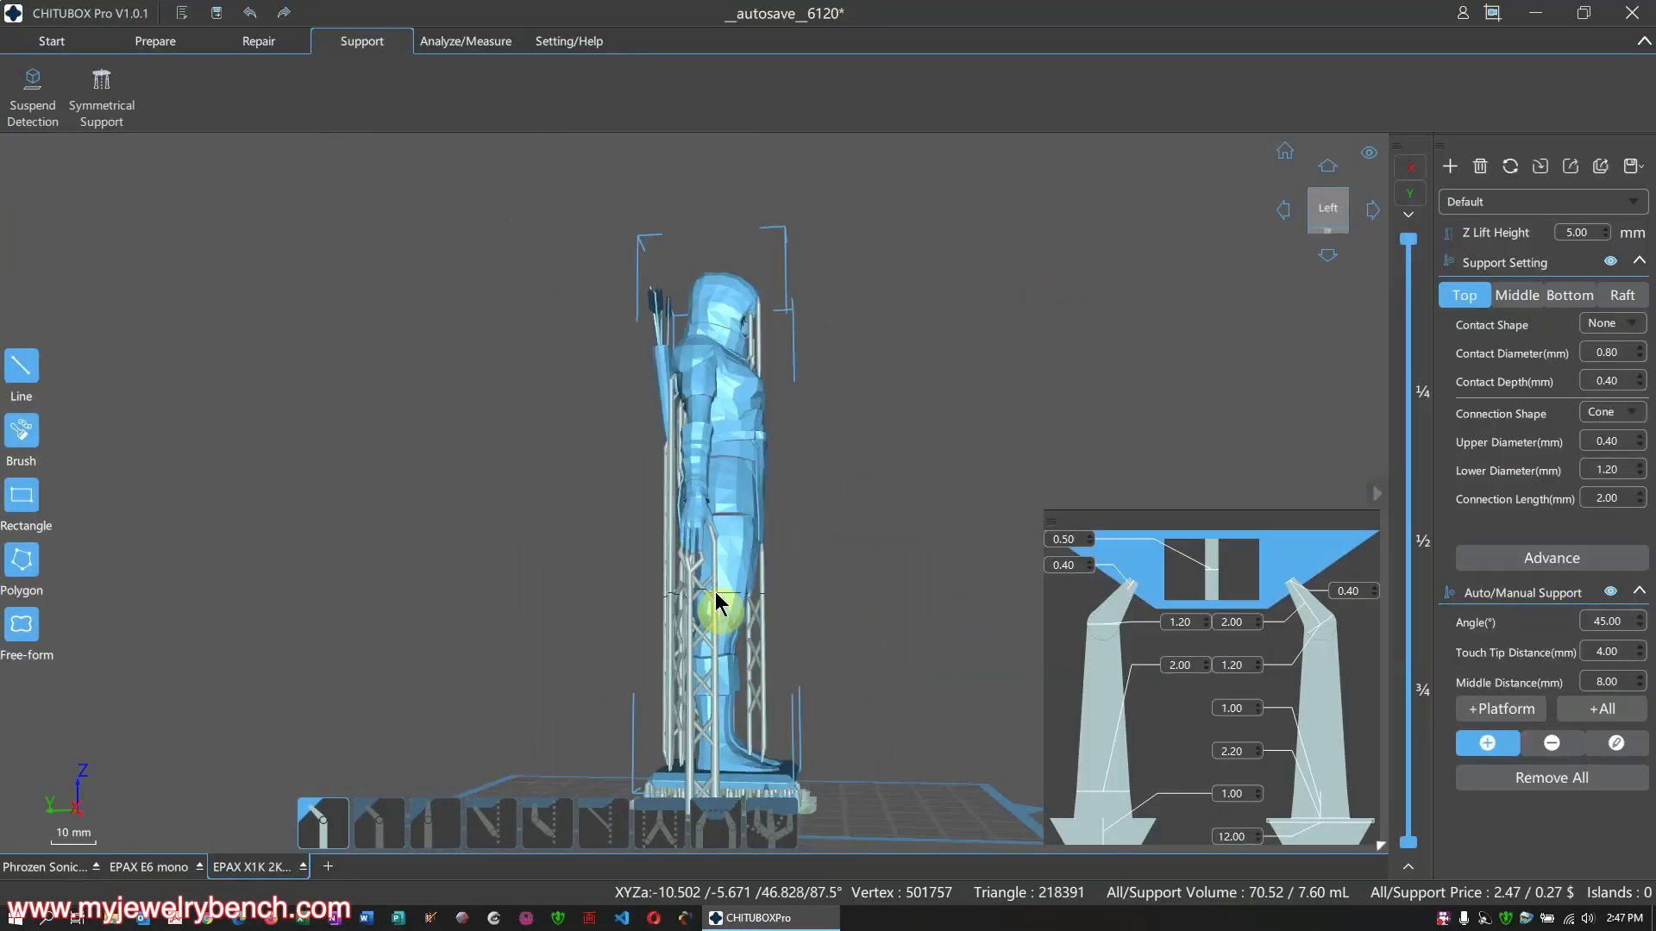
Set Z Lift Height to 0.00 mm and inspect the base and supports from several angles
right_drag(717, 595, 681, 579)
scroll(700, 530, up, 2)
scroll(700, 531, down, 5)
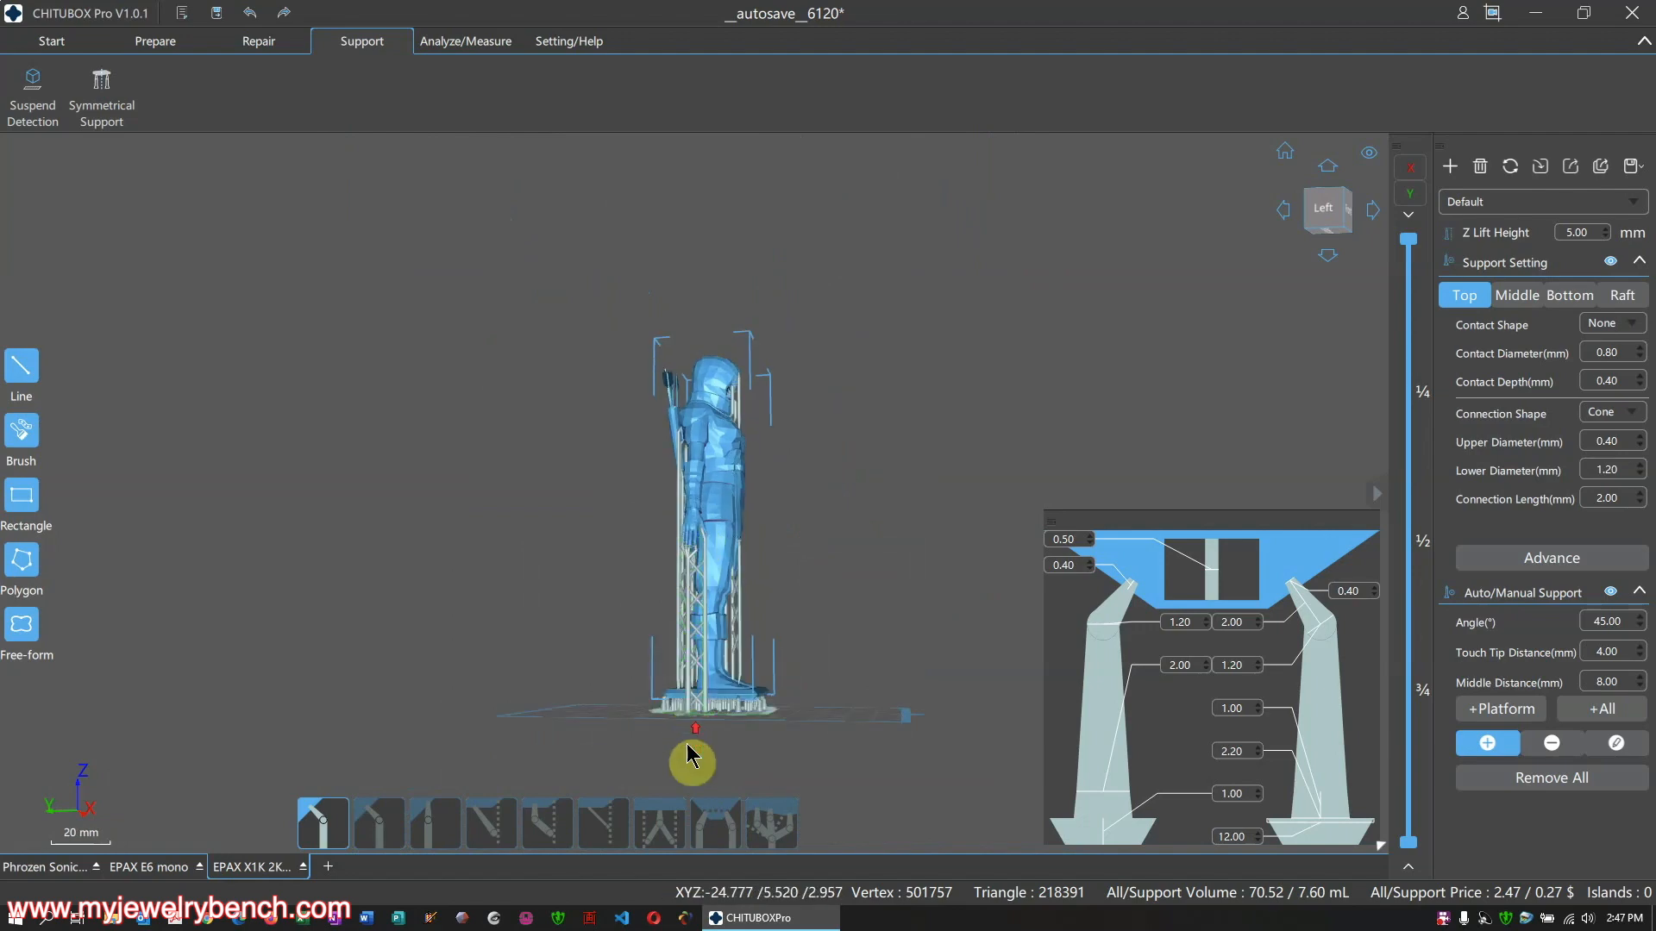
scroll(721, 702, up, 4)
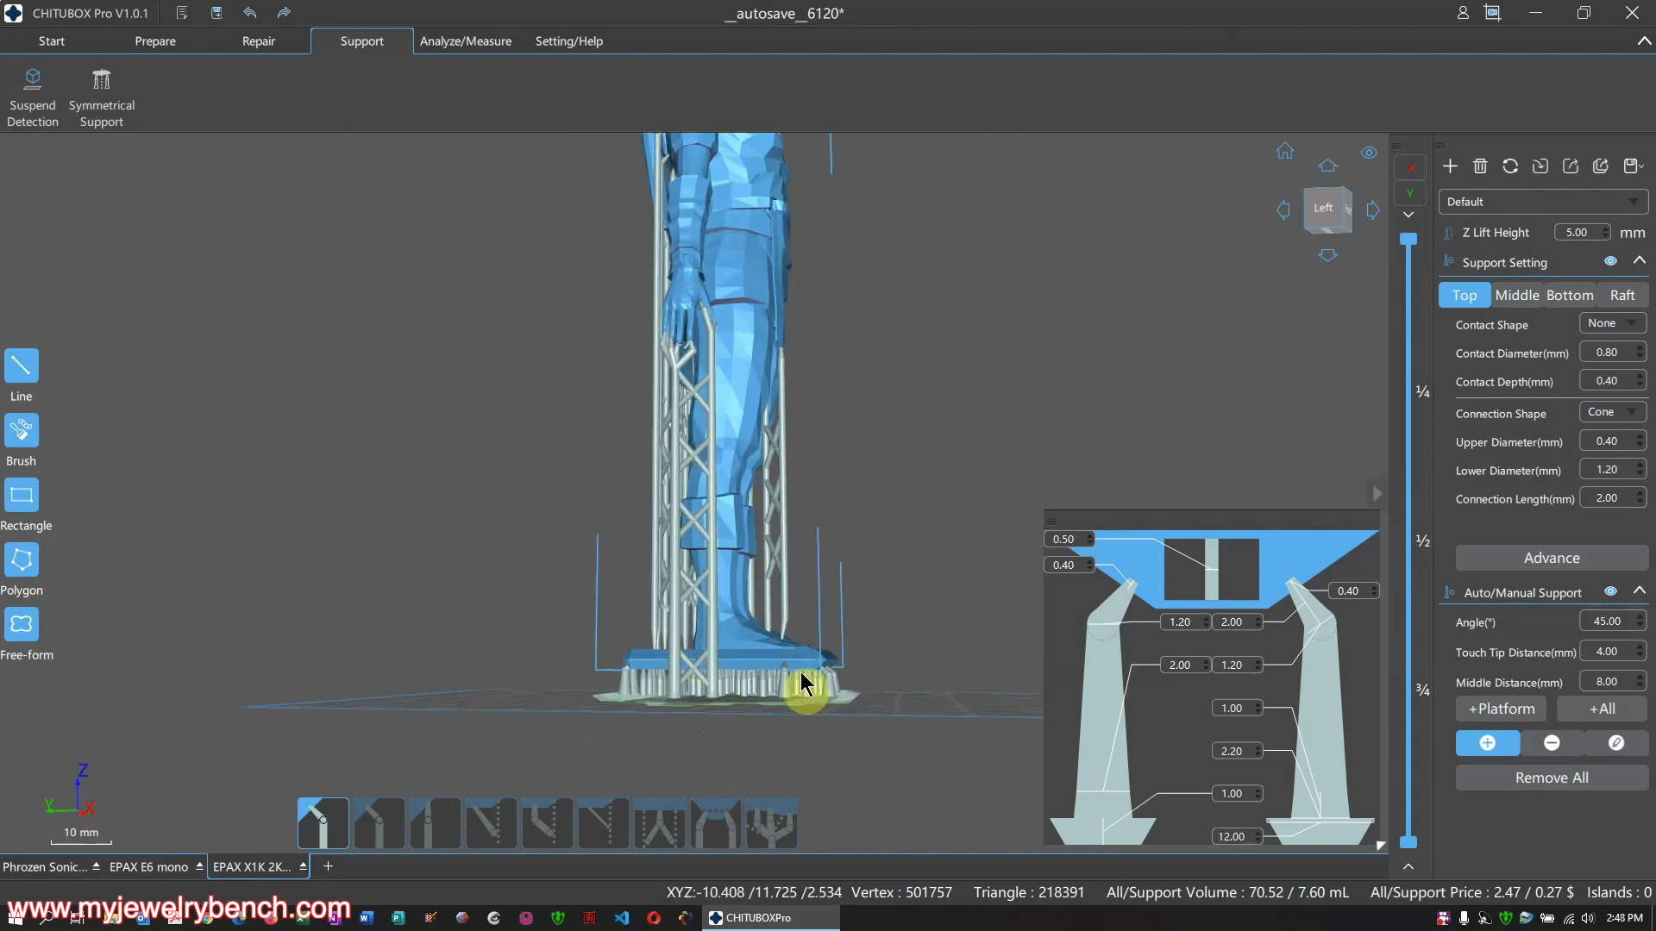
right_drag(788, 750, 818, 783)
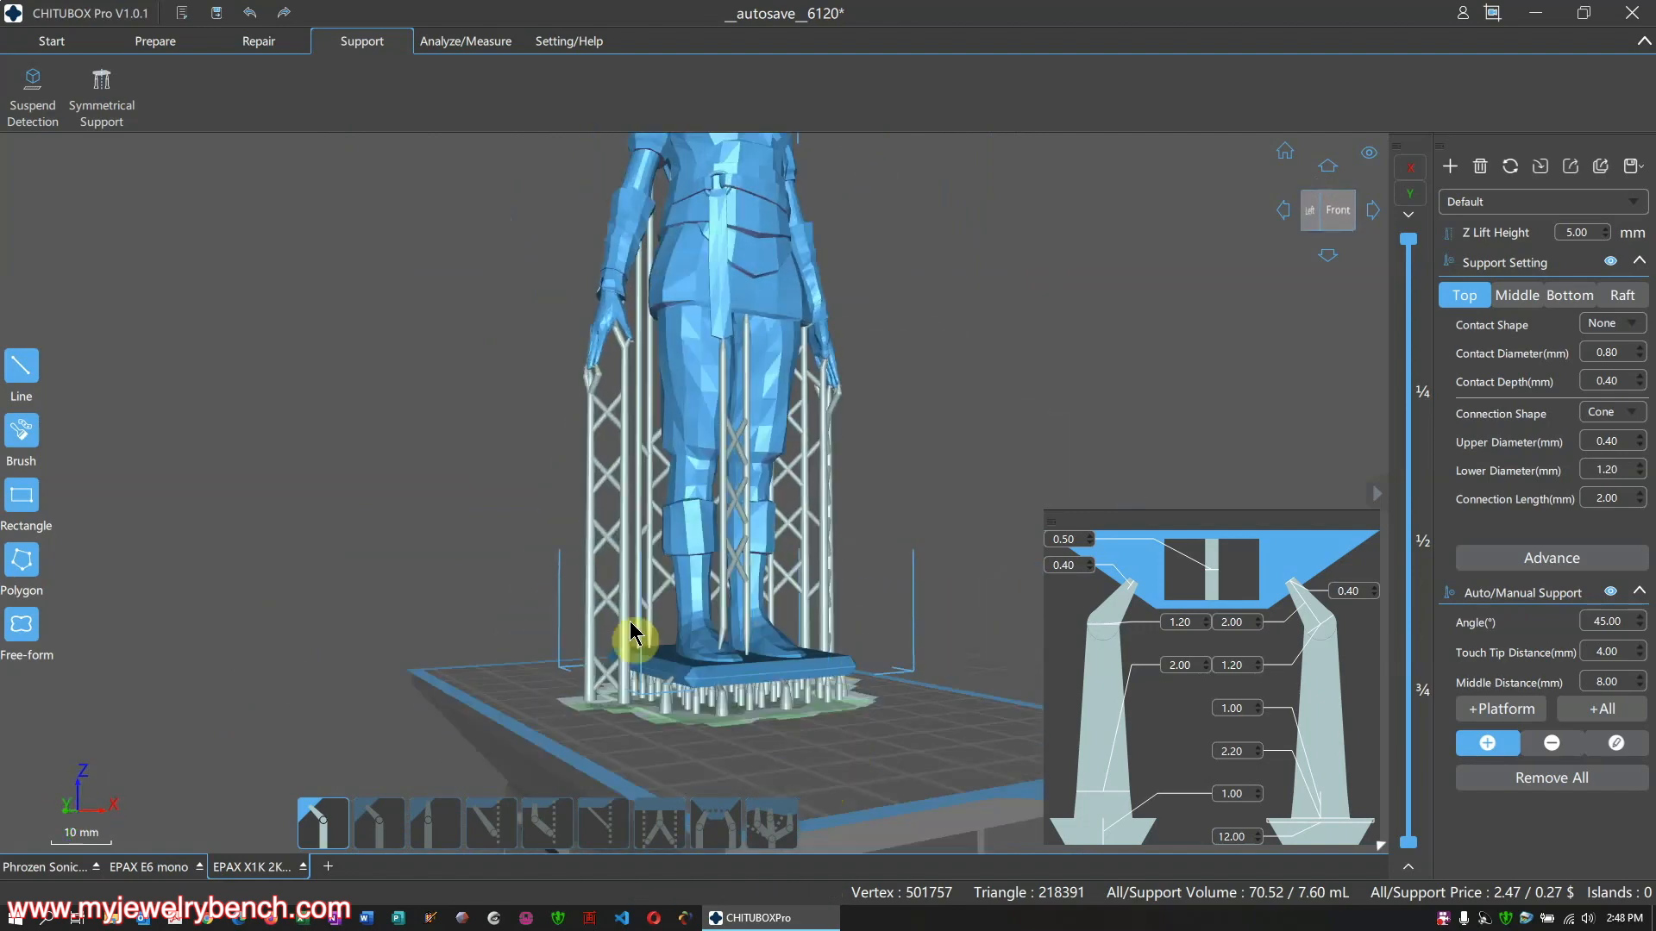
right_drag(764, 554, 695, 618)
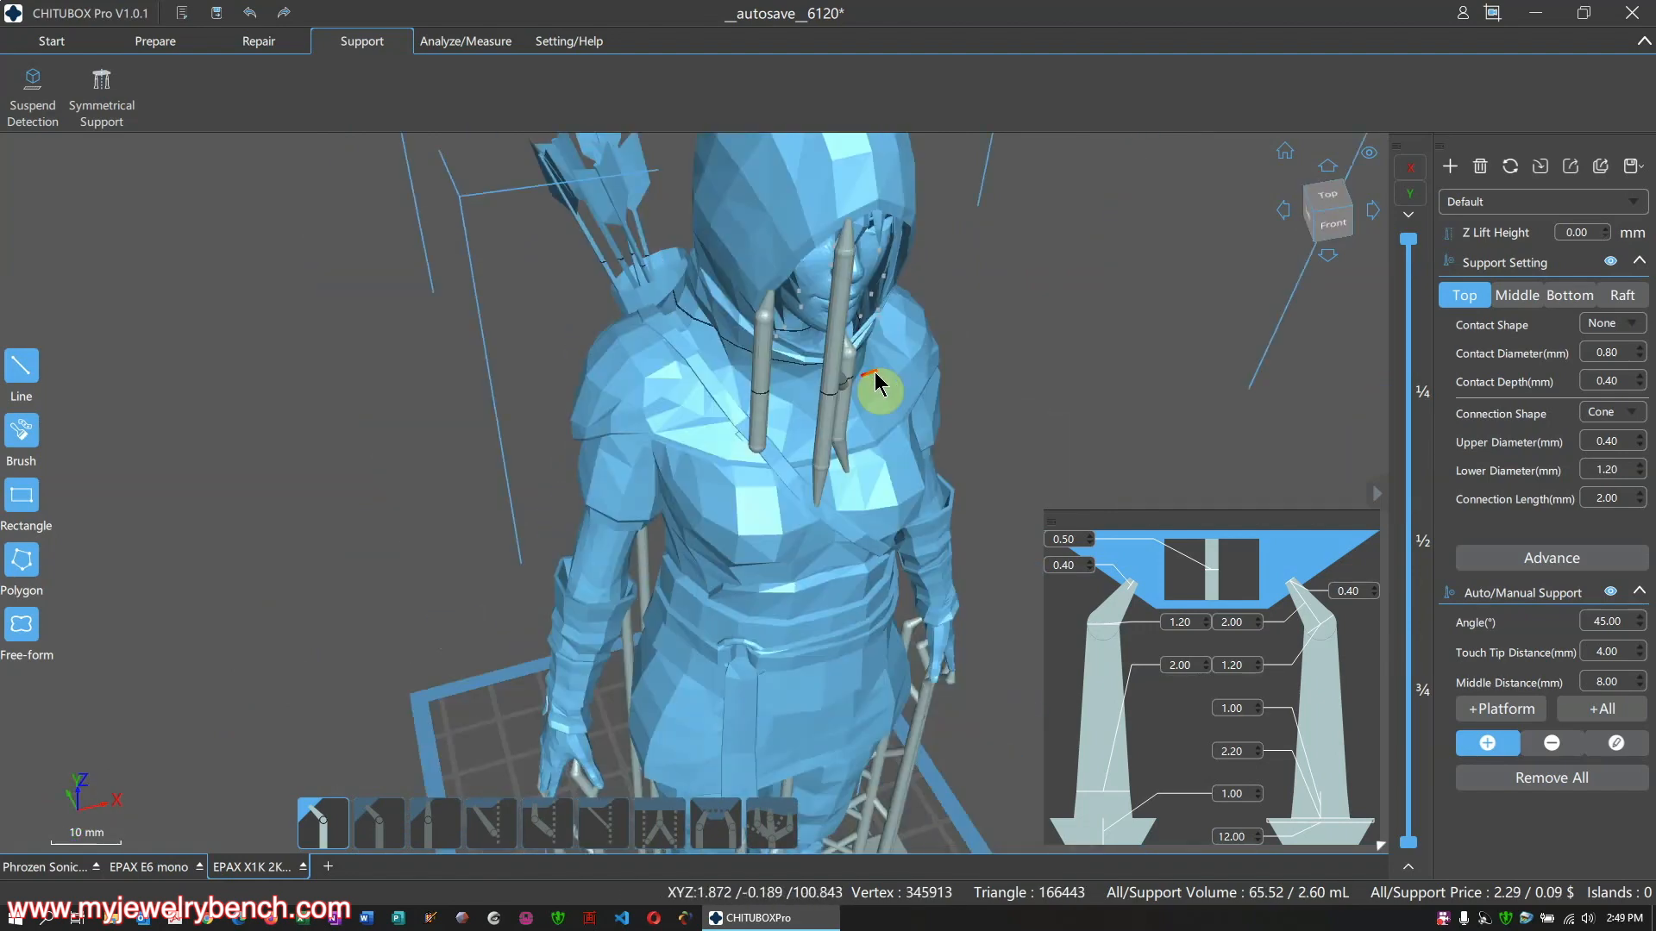
right_drag(880, 380, 676, 380)
scroll(639, 647, down, 3)
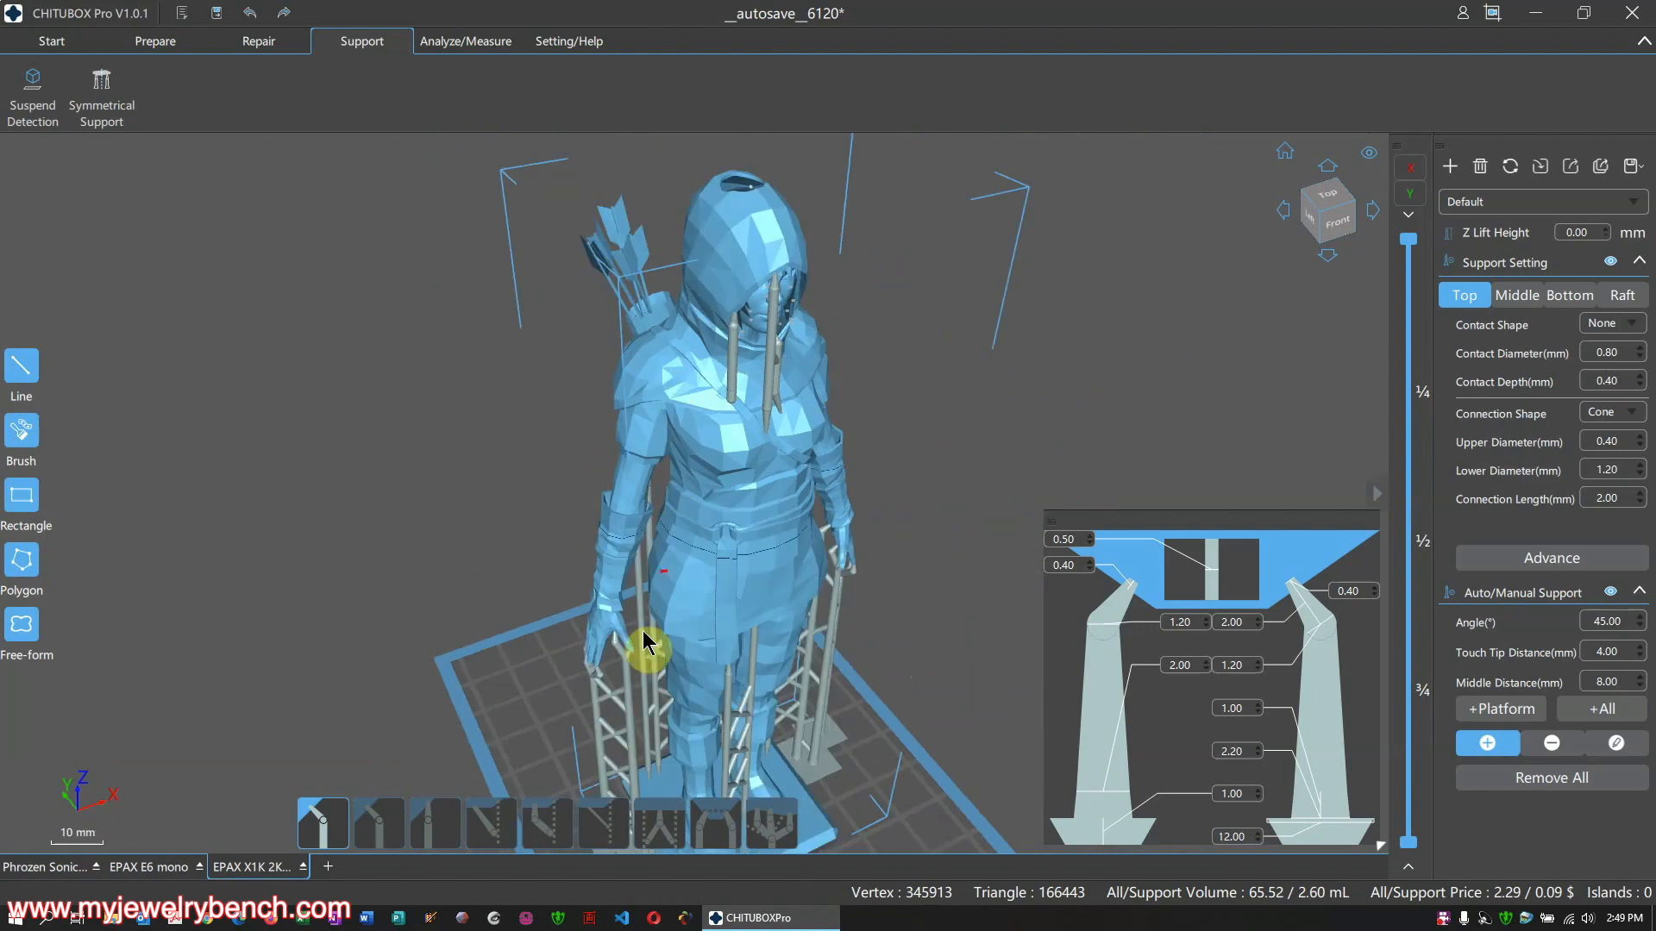
Orbit around the archer's leg supports, then switch to the two-ring project
scroll(632, 668, up, 5)
scroll(632, 660, up, 5)
right_drag(631, 661, 737, 560)
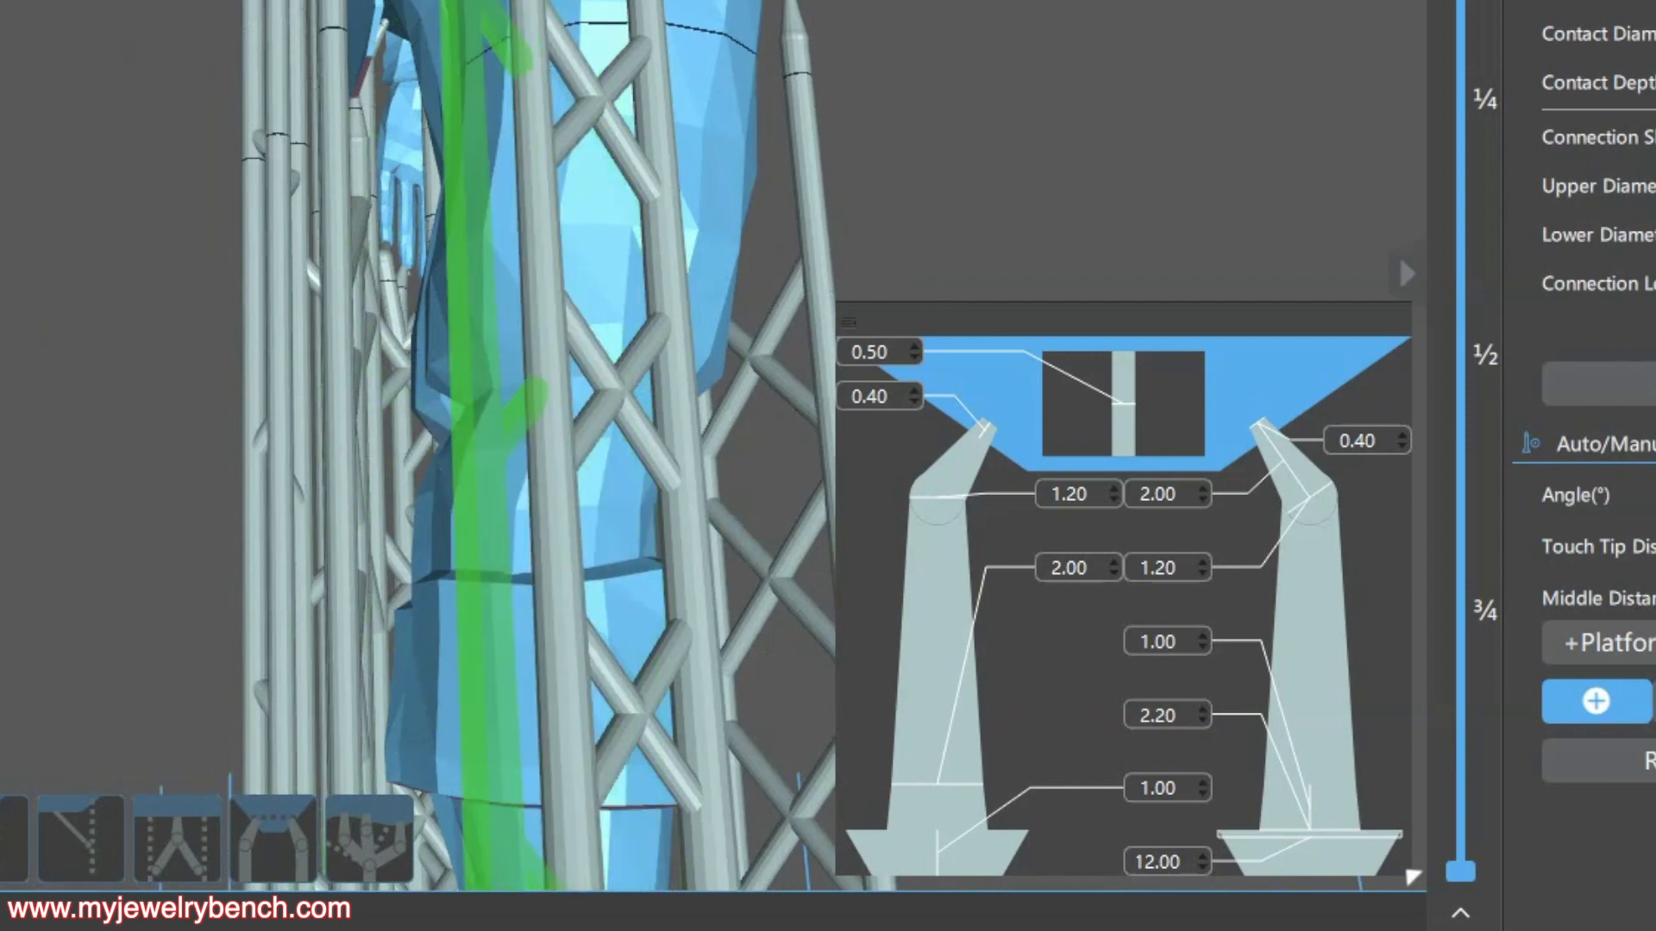
right_drag(505, 3, 274, 163)
scroll(292, 38, down, 5)
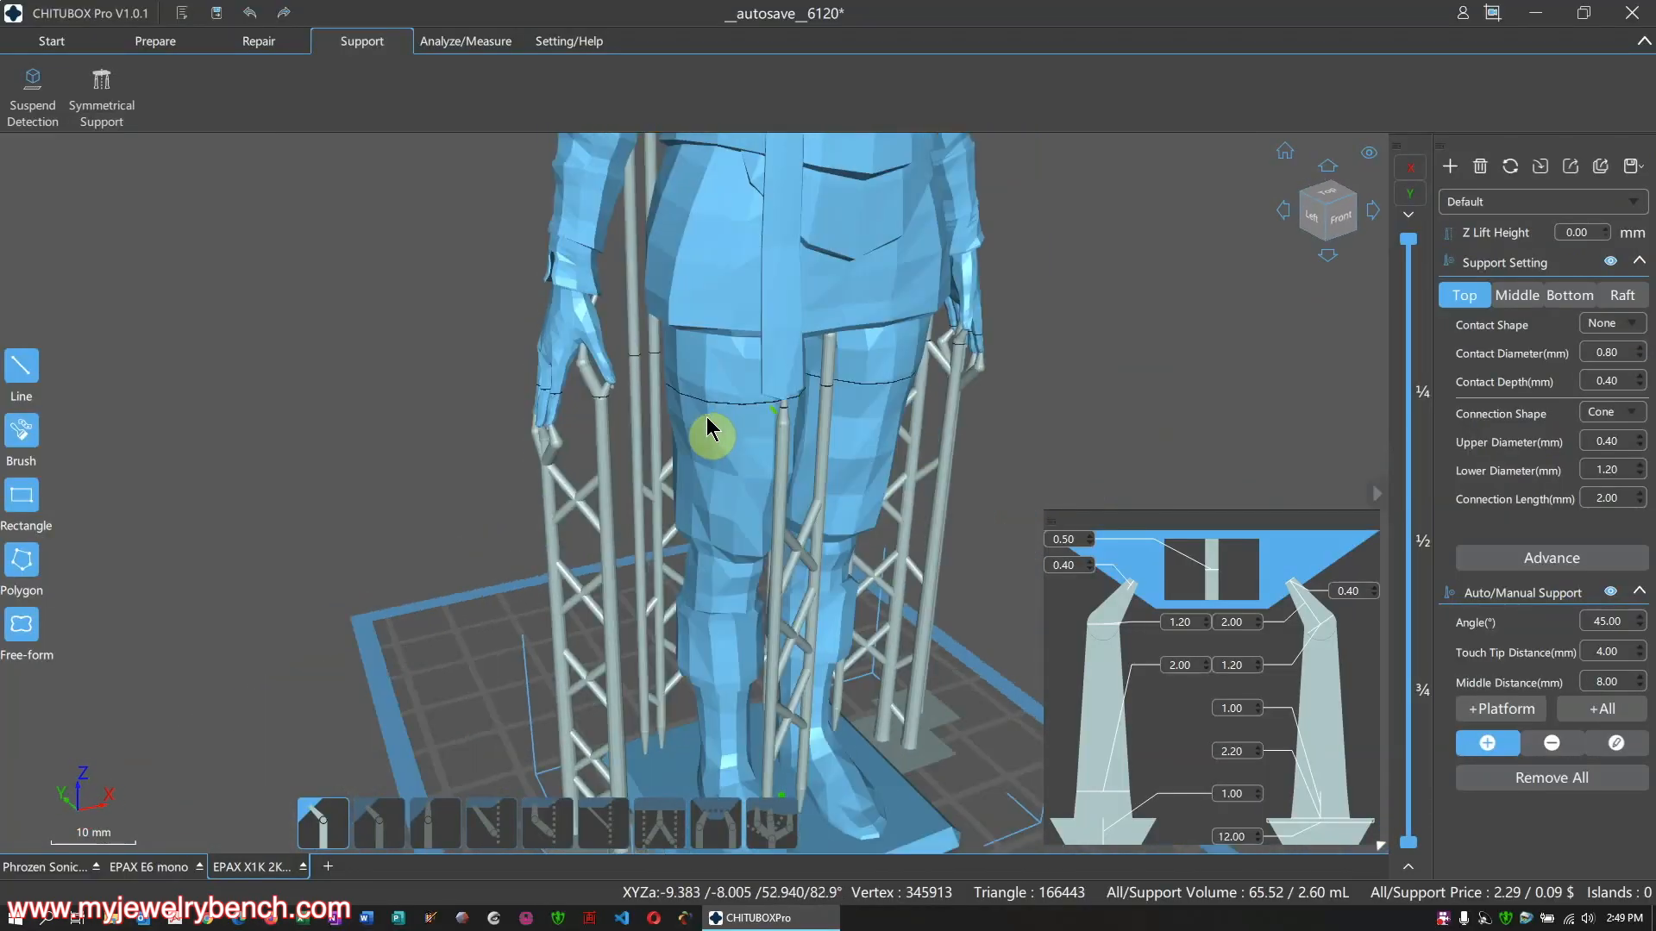
right_drag(707, 429, 591, 340)
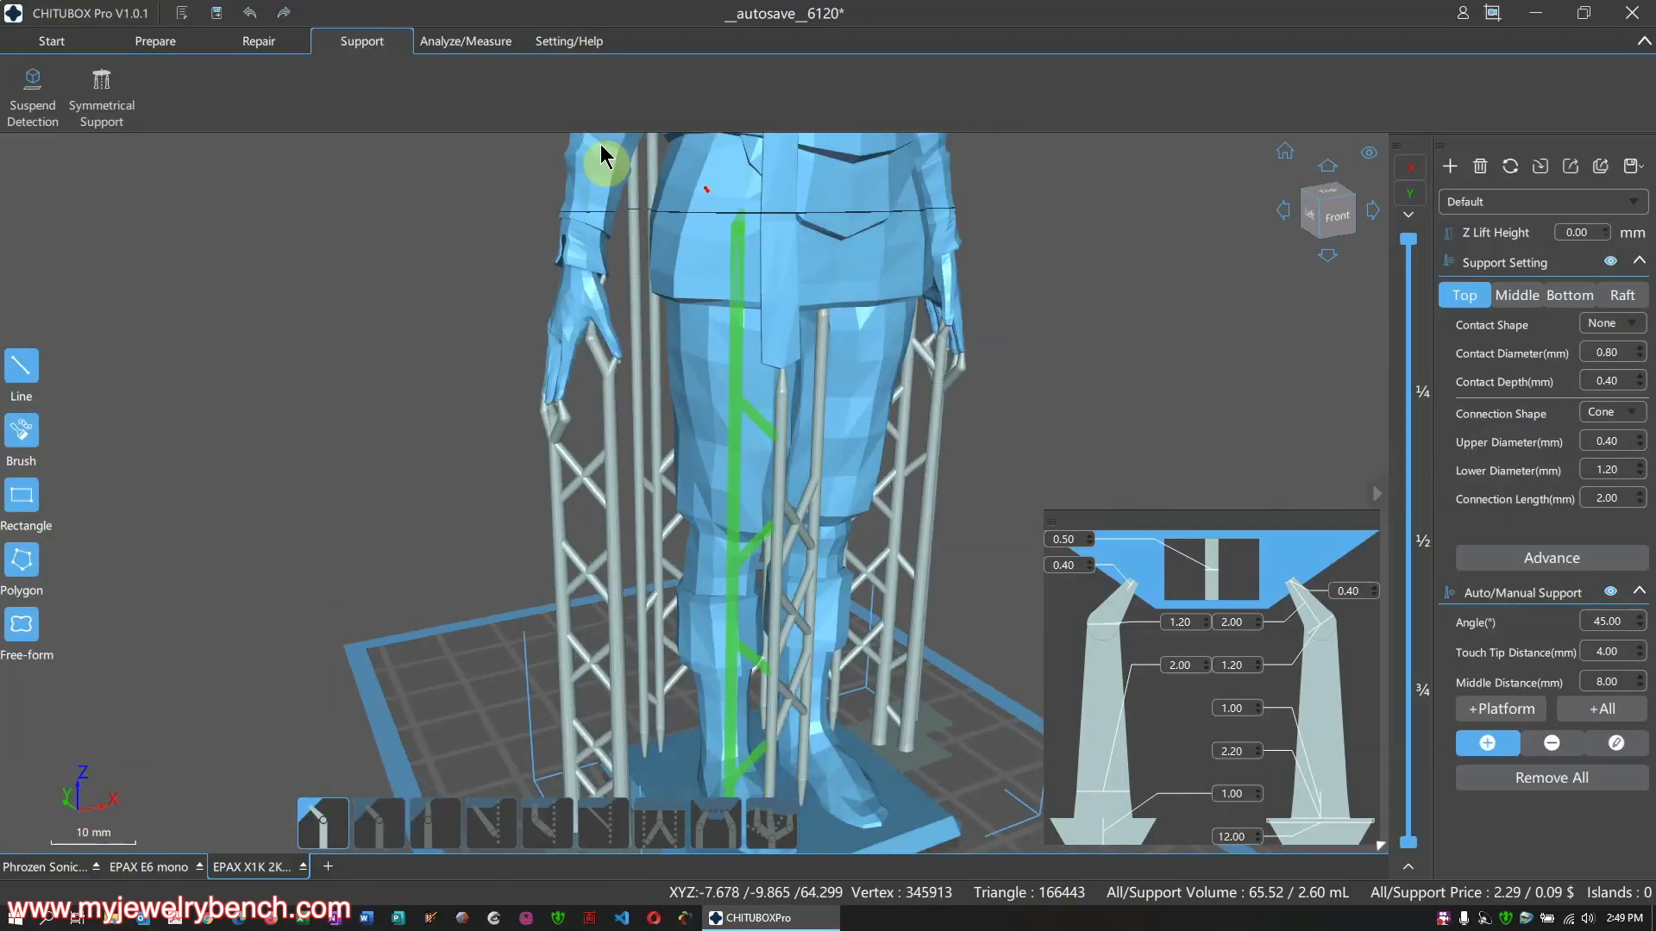
right_drag(891, 551, 676, 513)
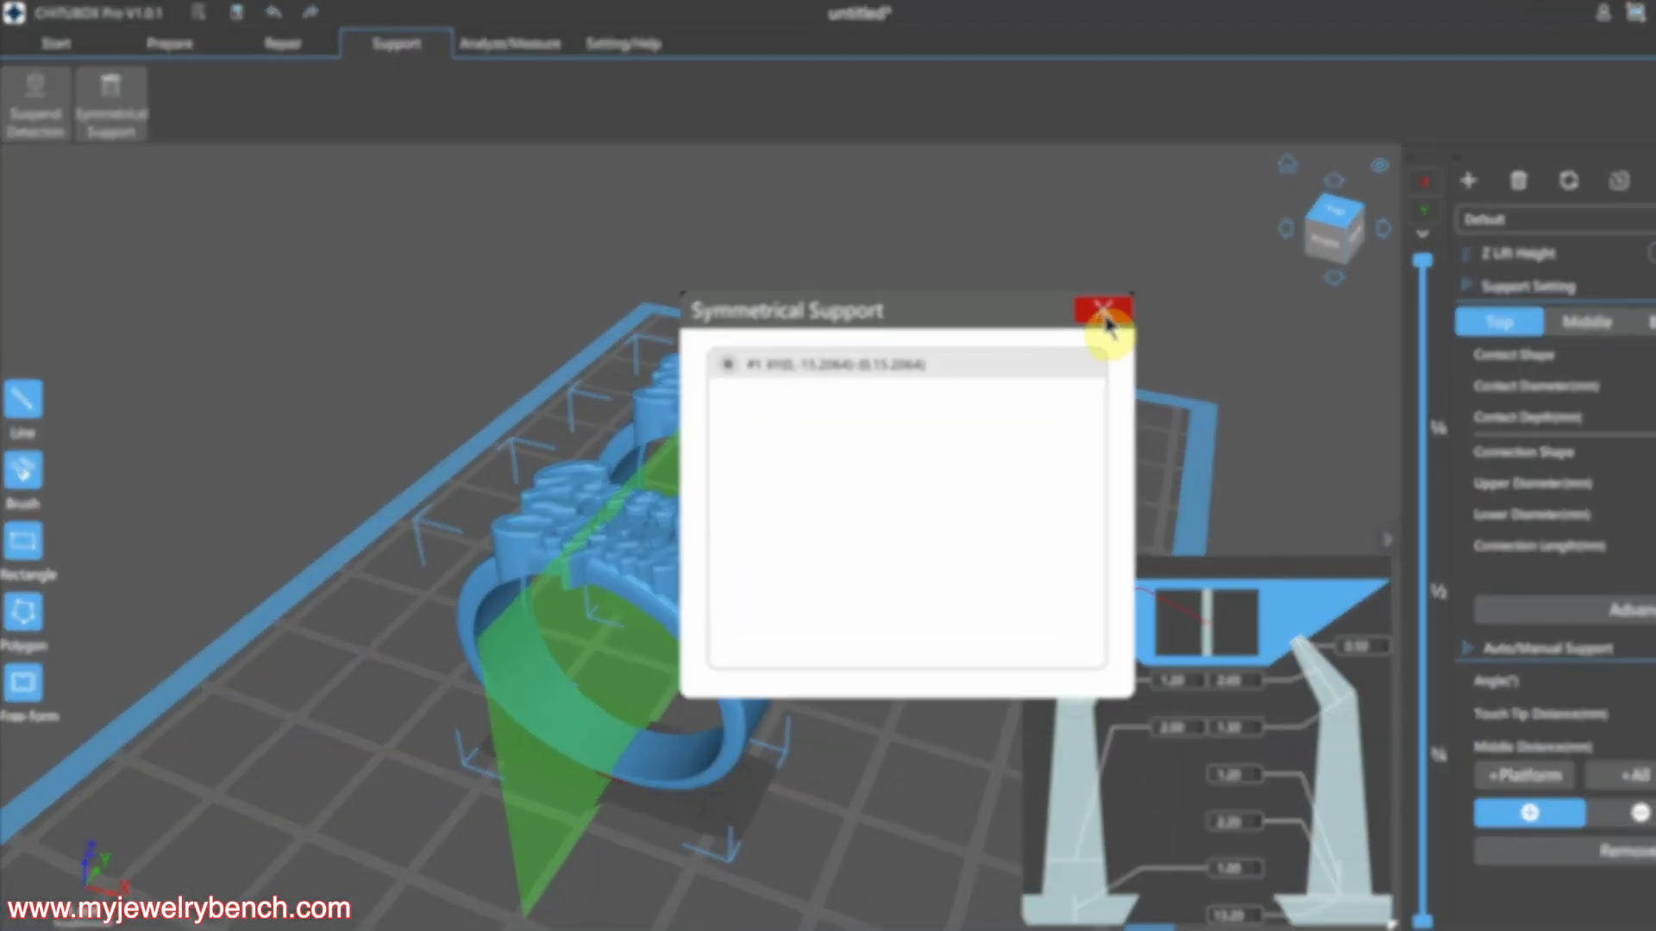
click(1103, 310)
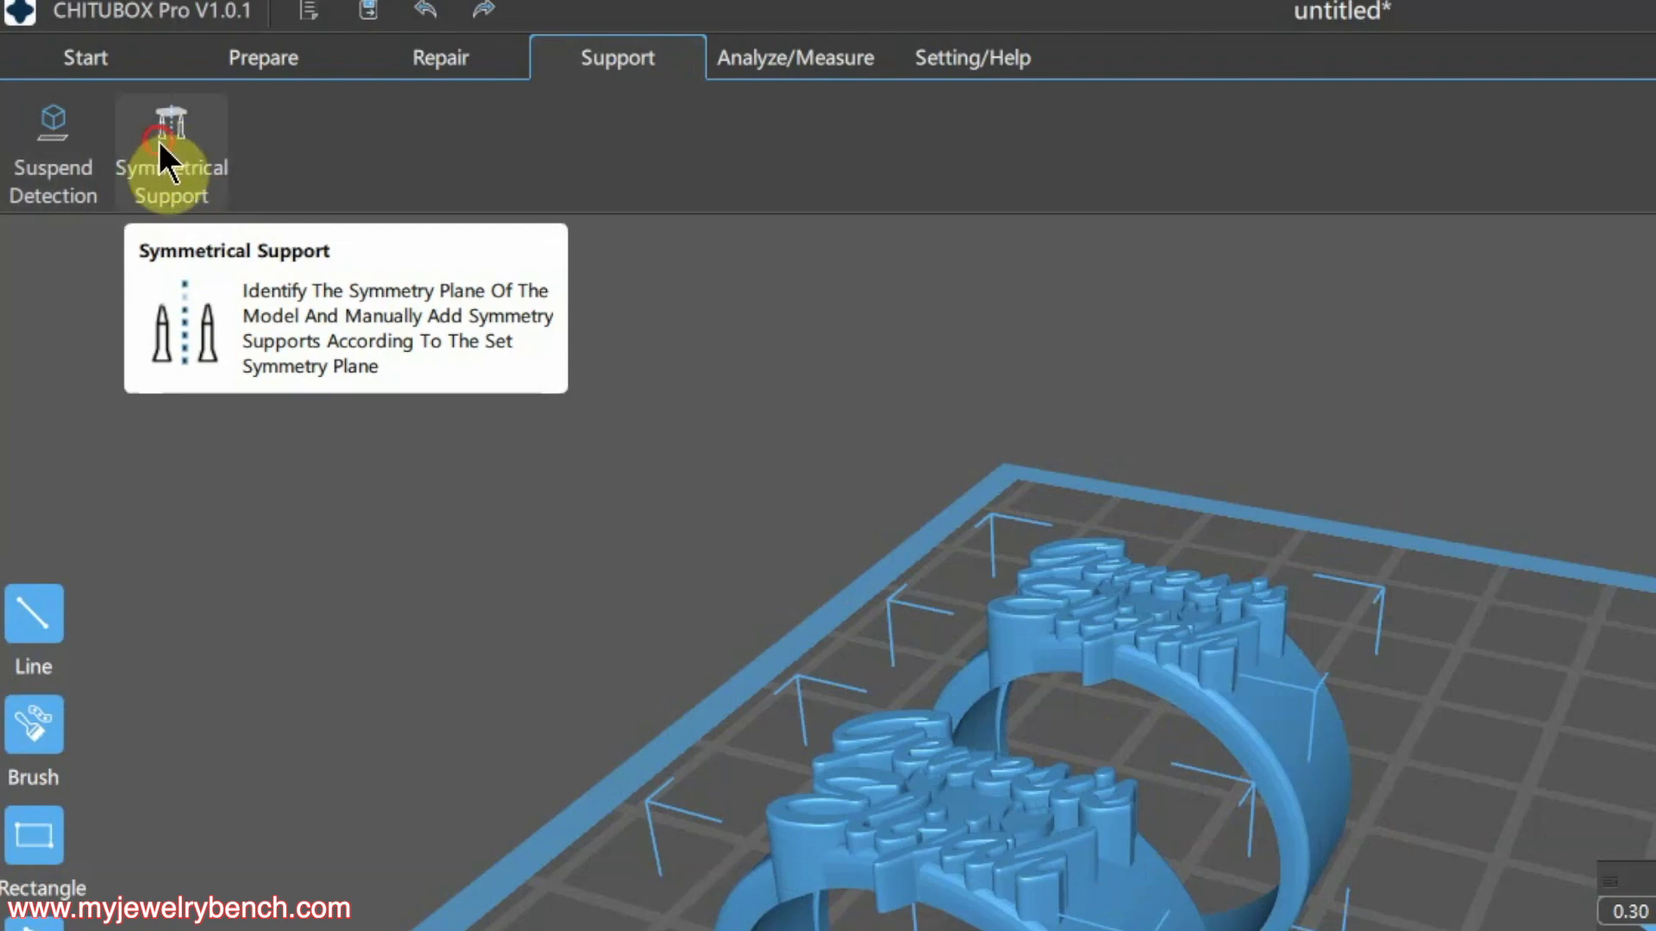
Add a symmetrical cone support to the left ring along the detected symmetry plane
click(160, 143)
right_drag(873, 710, 914, 665)
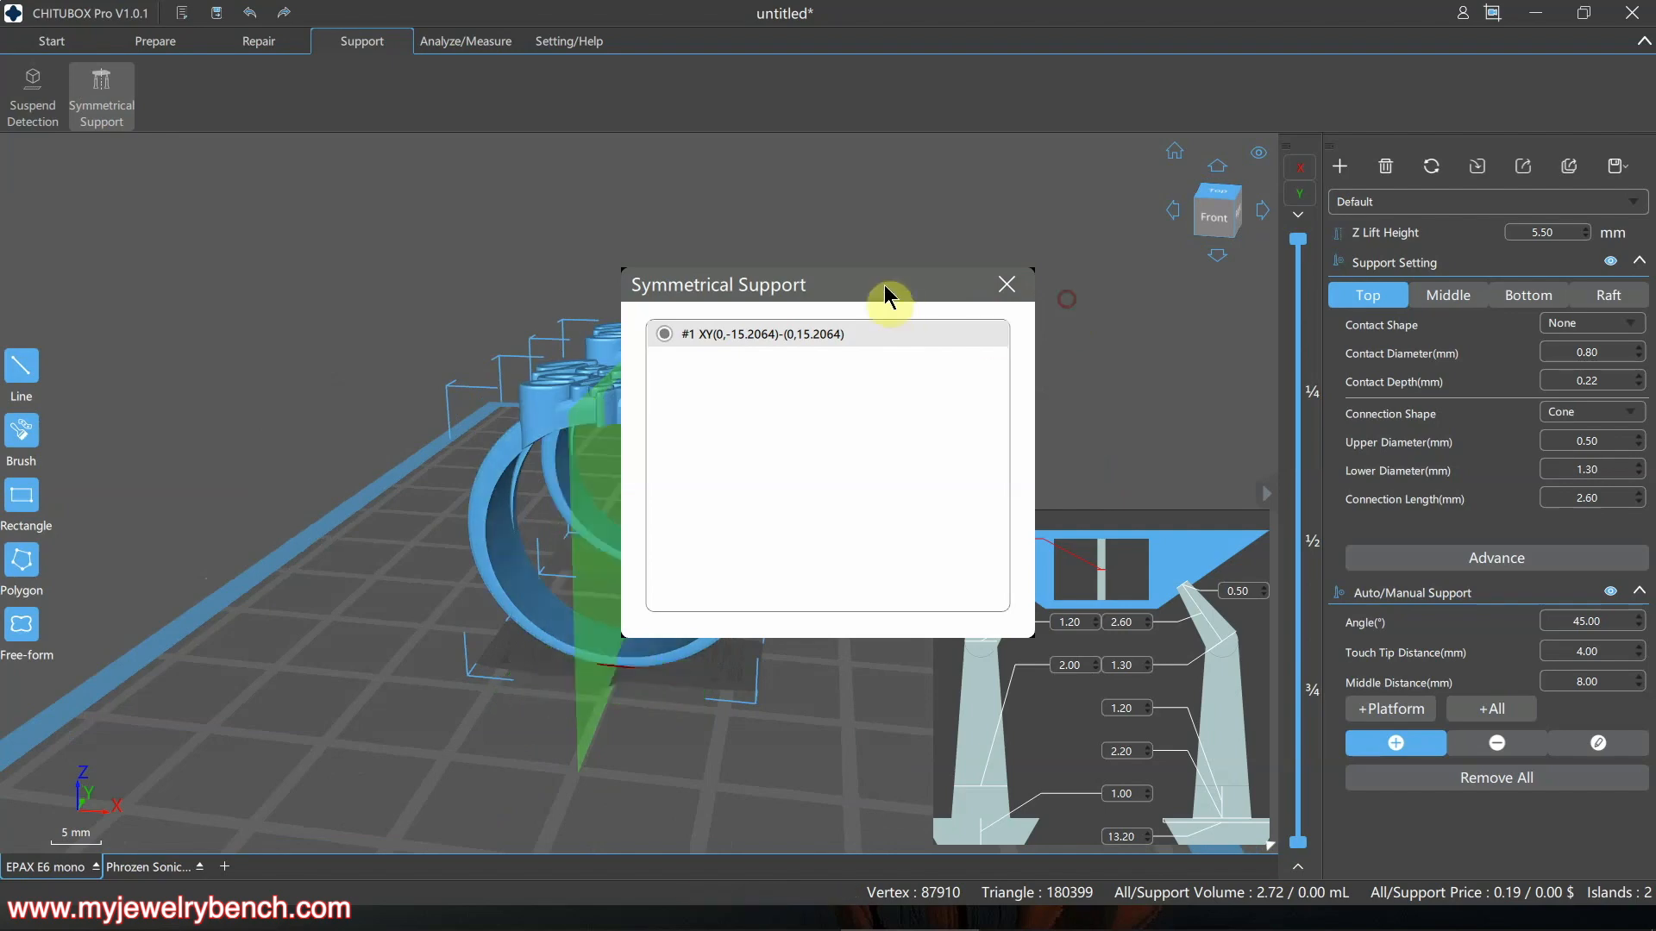
drag(891, 296, 1067, 350)
right_drag(710, 480, 712, 400)
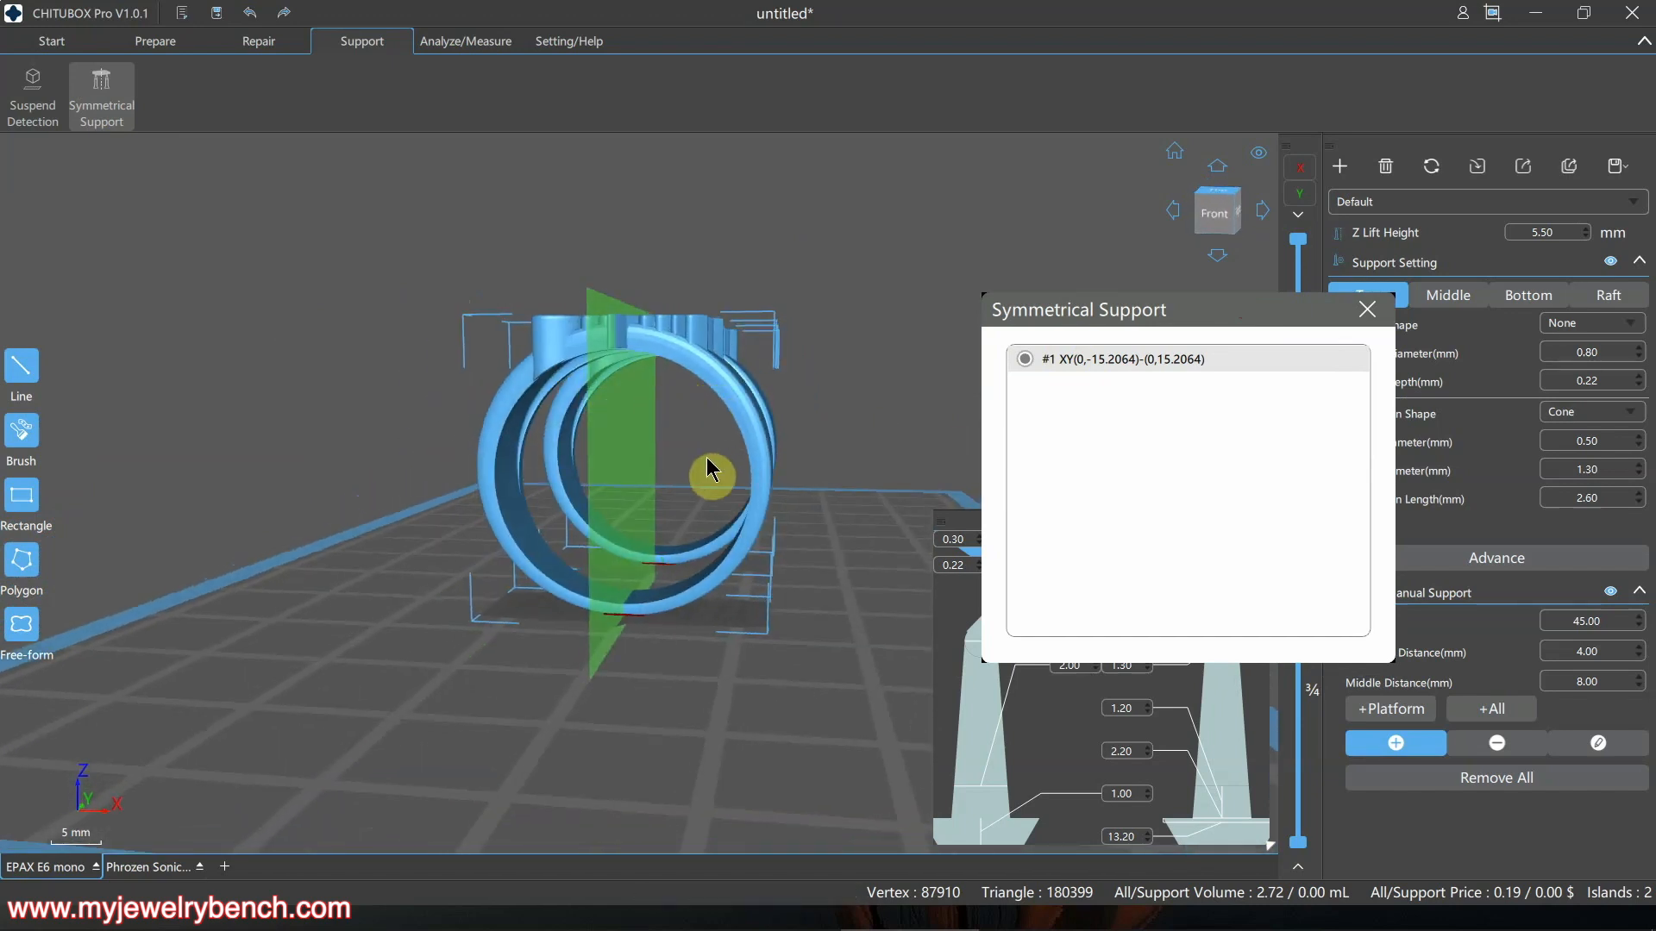
right_drag(709, 470, 626, 424)
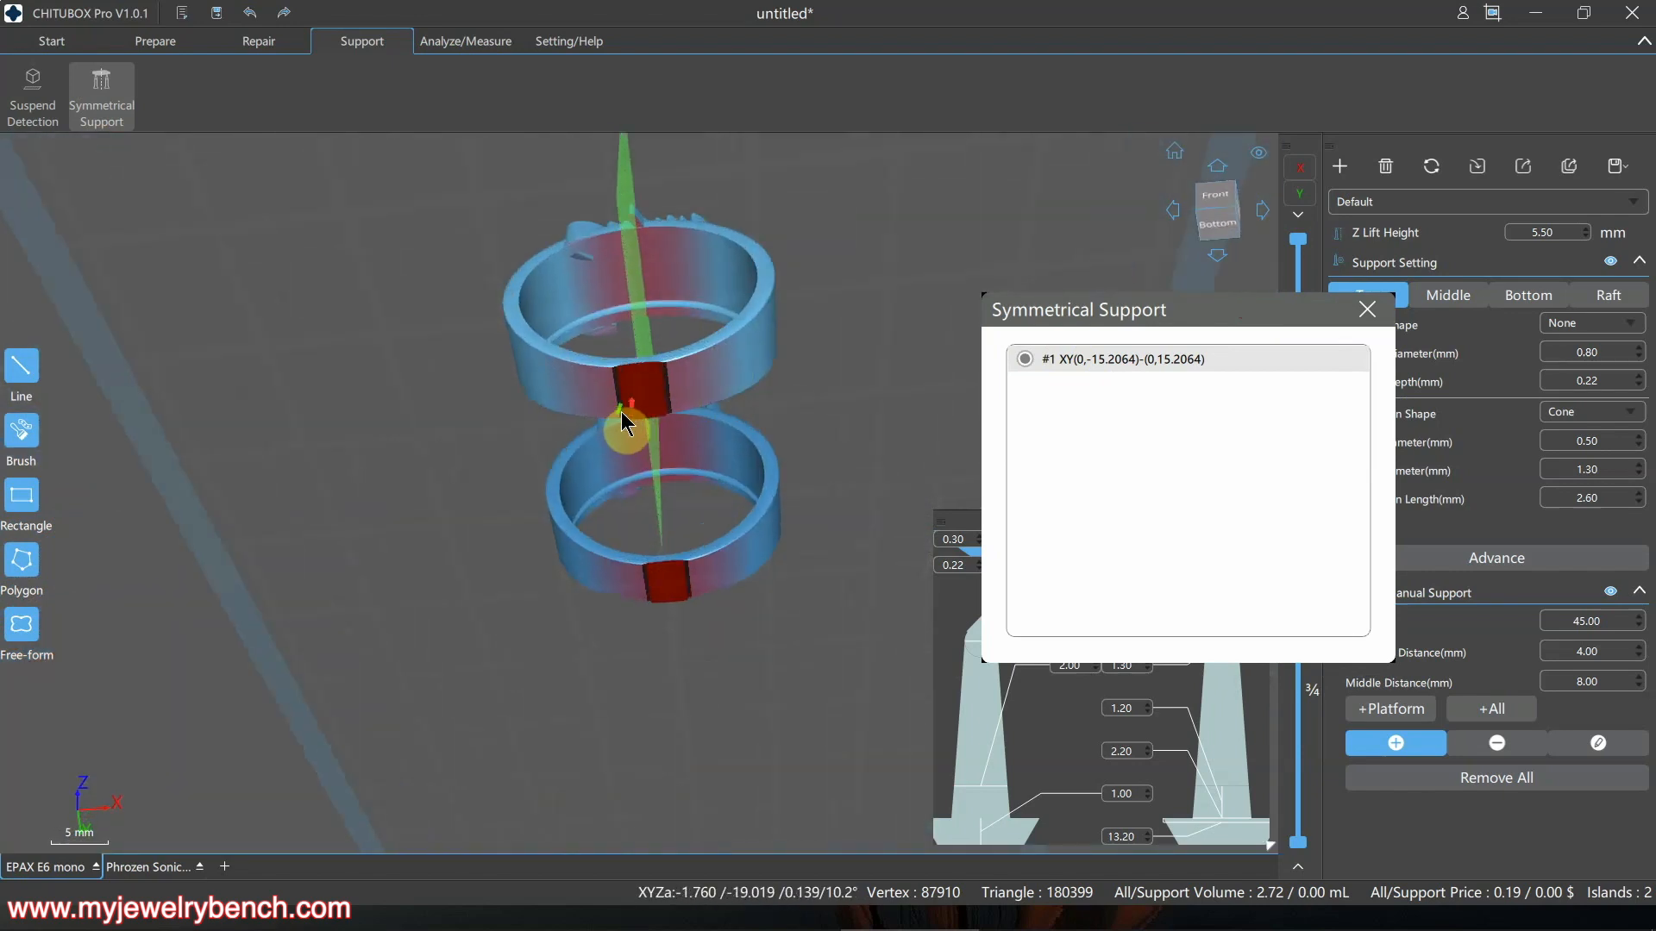
scroll(626, 424, up, 3)
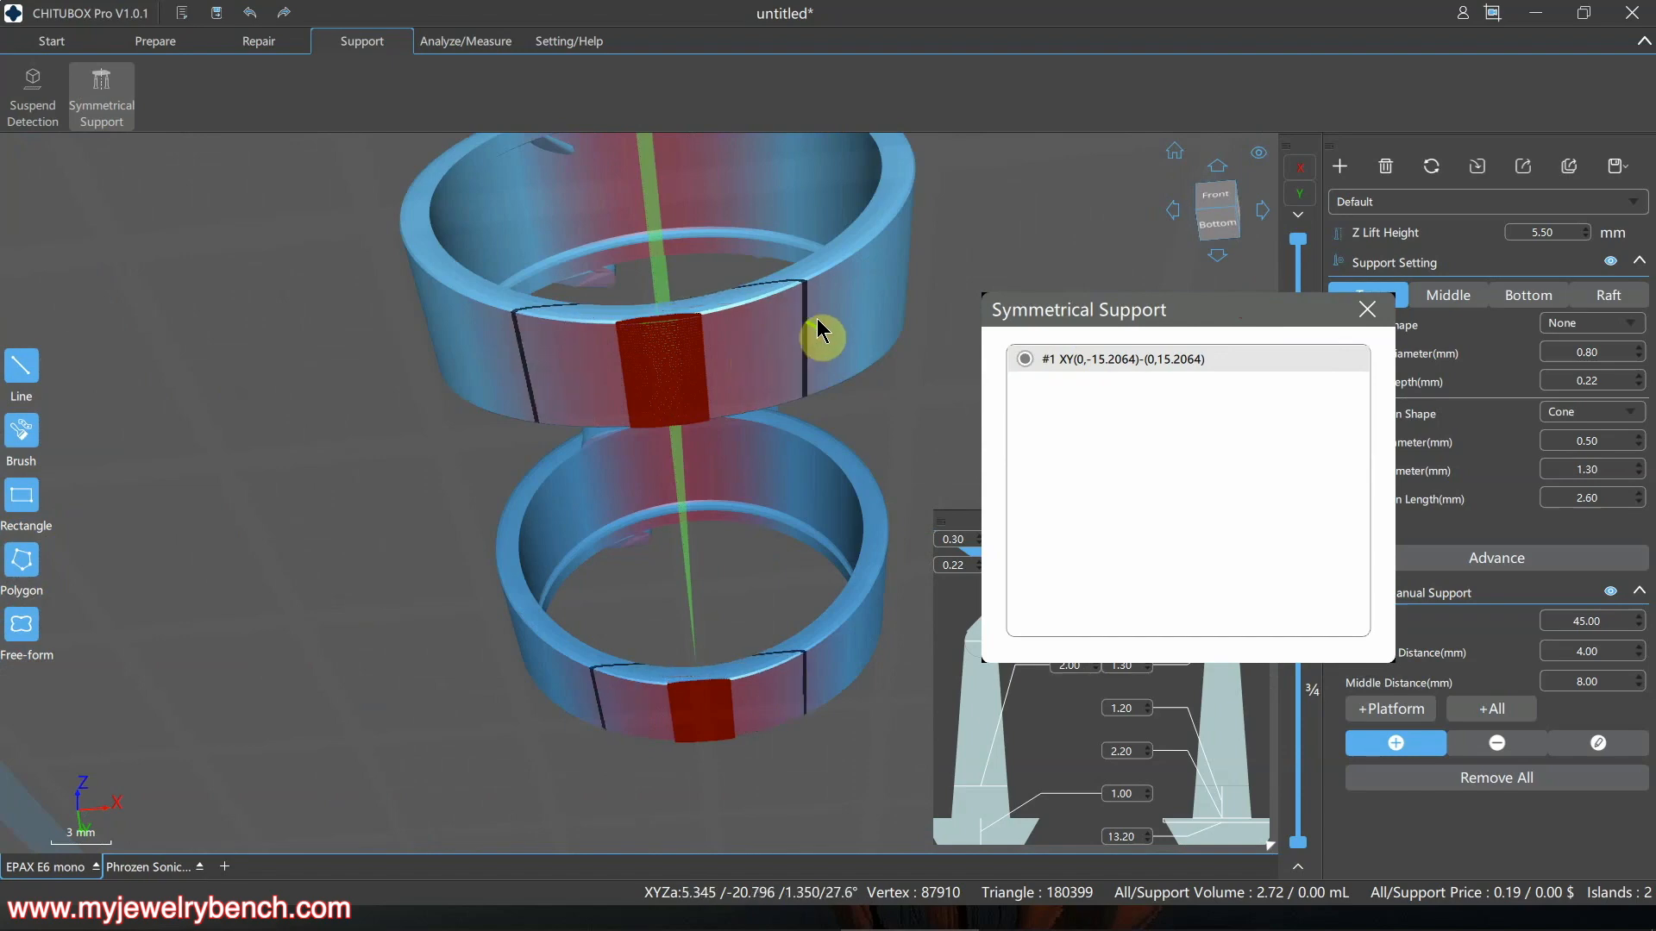
right_drag(811, 340, 616, 502)
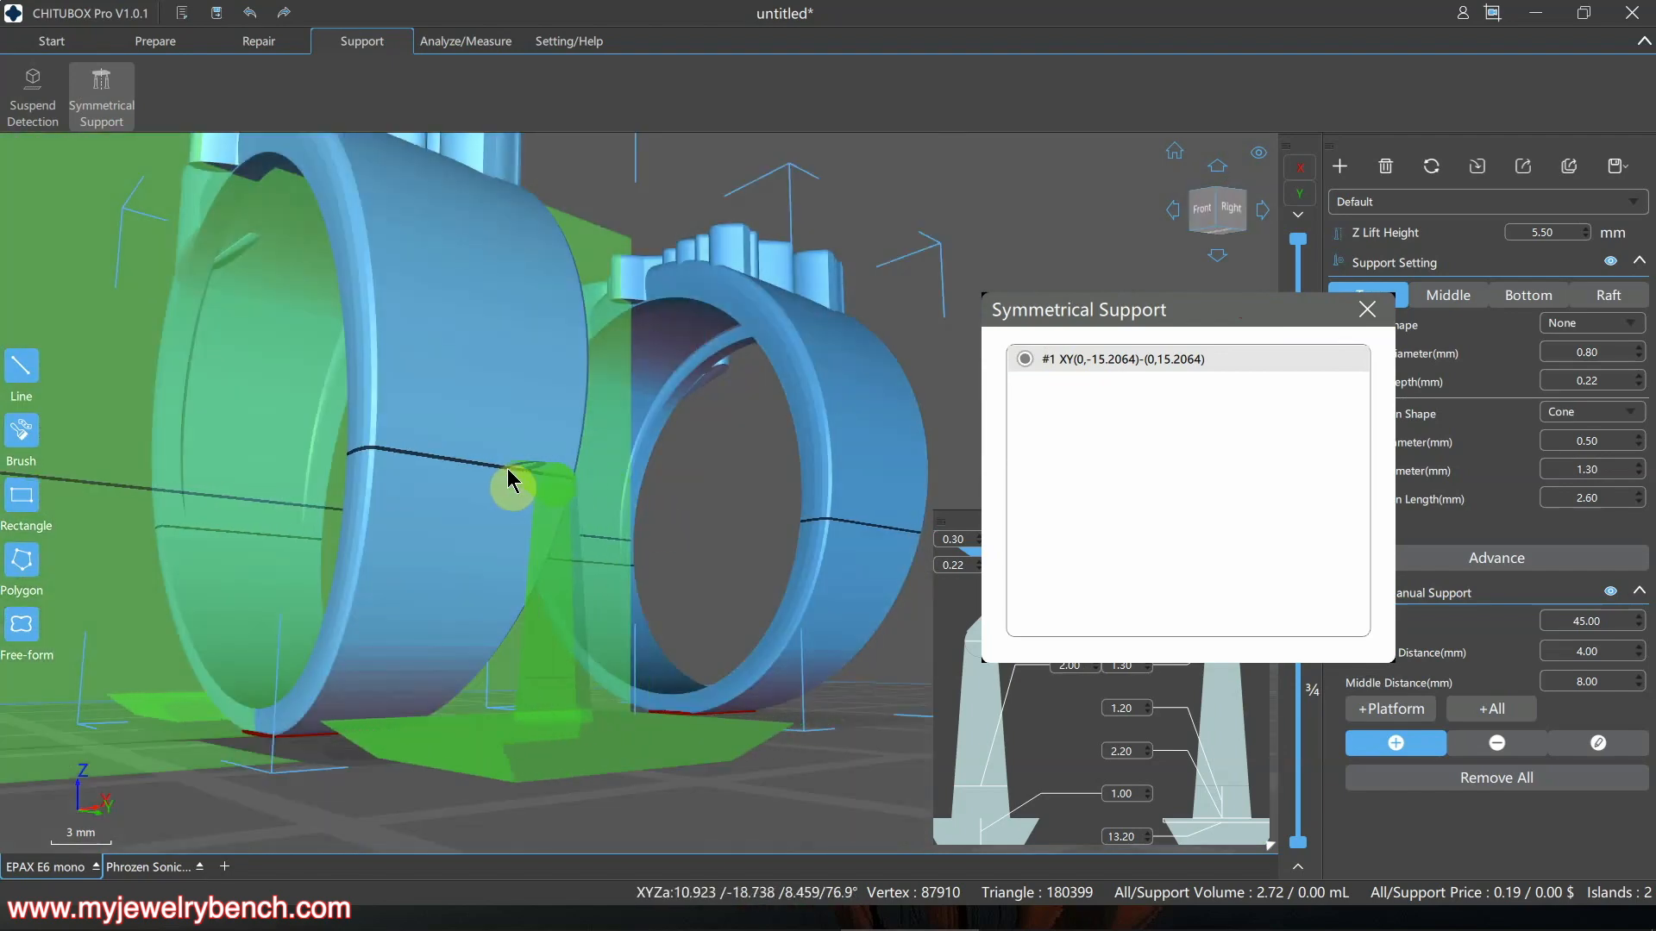
click(488, 477)
right_drag(488, 470, 543, 610)
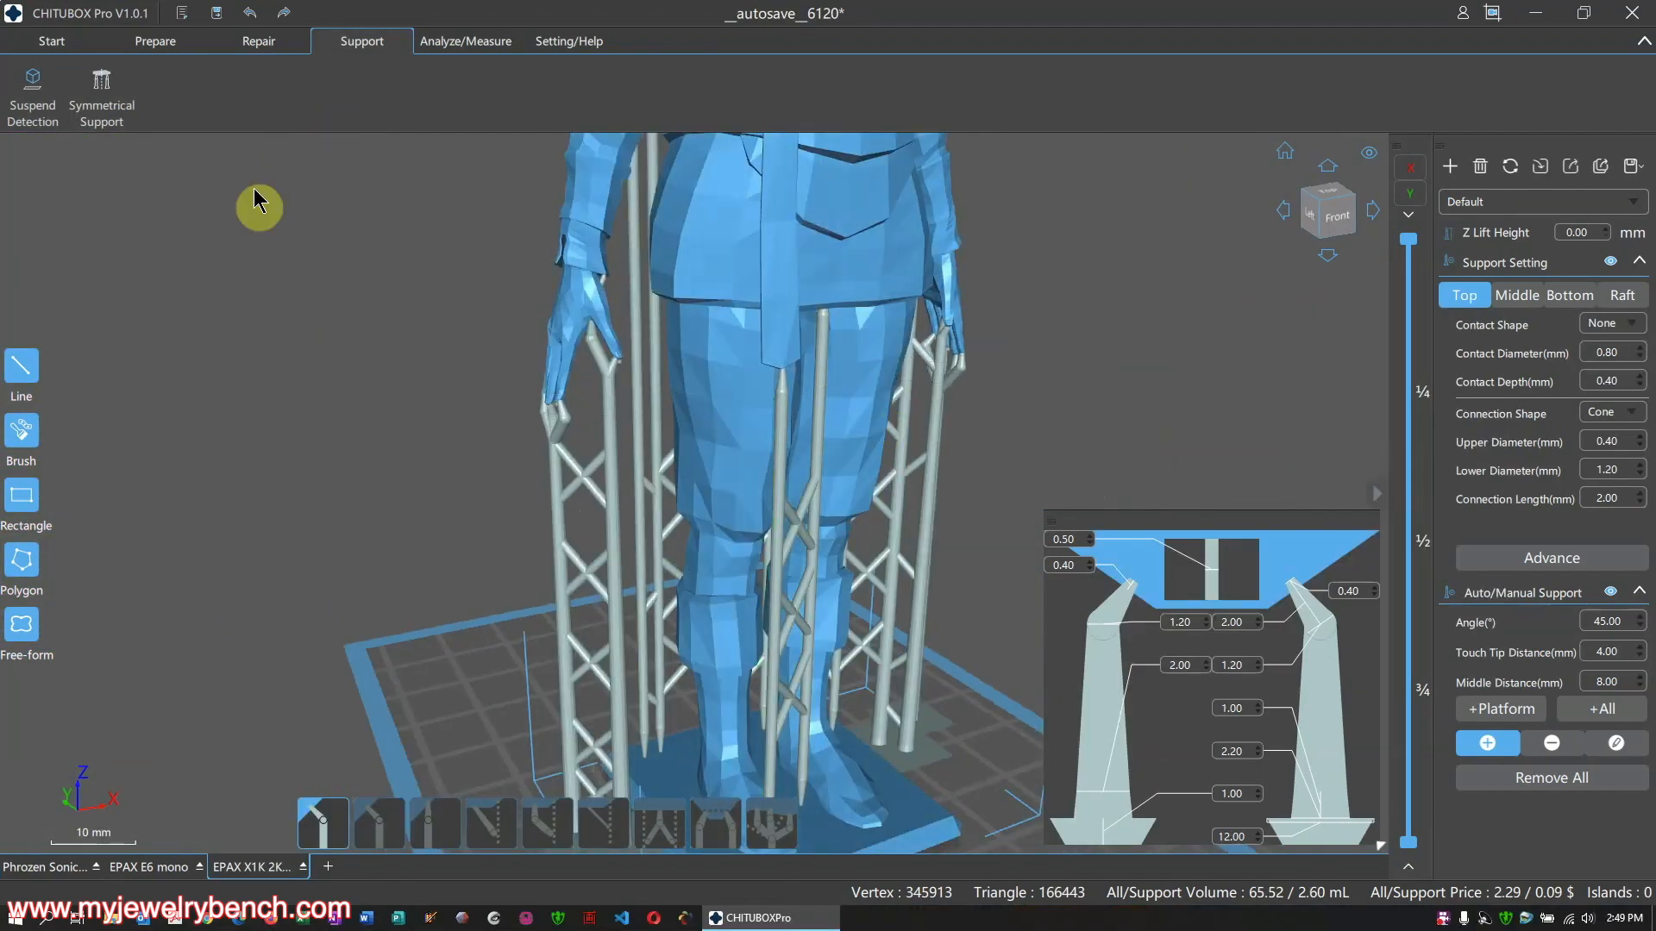
Thin the left contact tip to 0.20 and adjust the upper tip diameter, settling at 0.25
right_drag(957, 522, 676, 517)
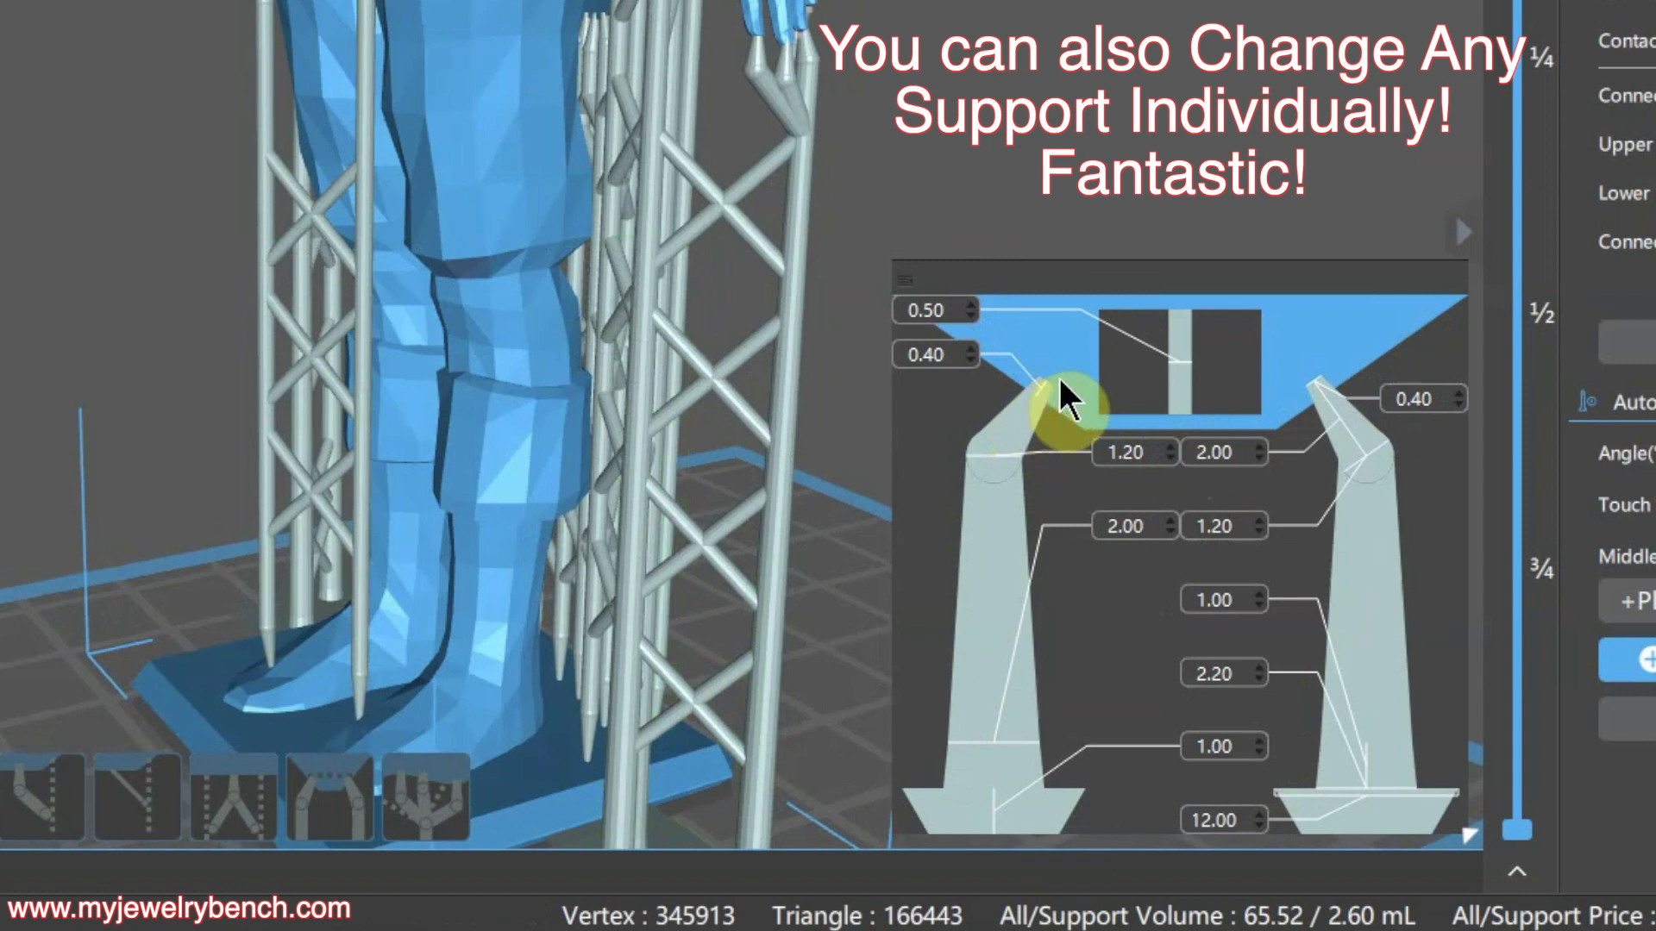
click(972, 360)
click(972, 360)
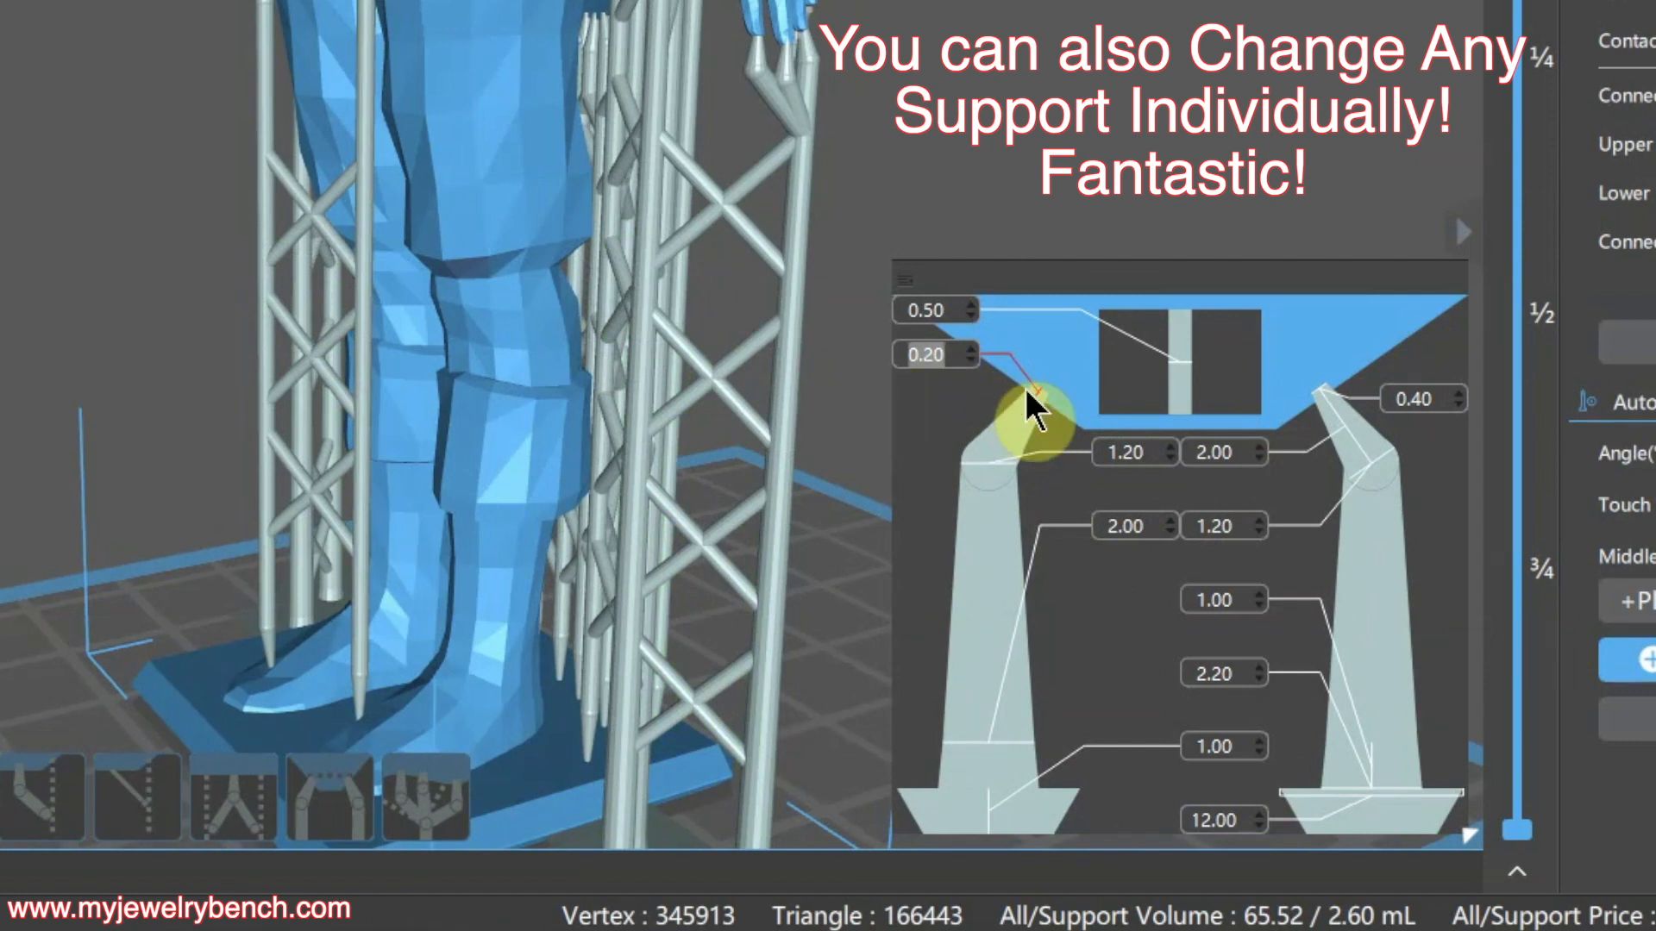
click(1461, 392)
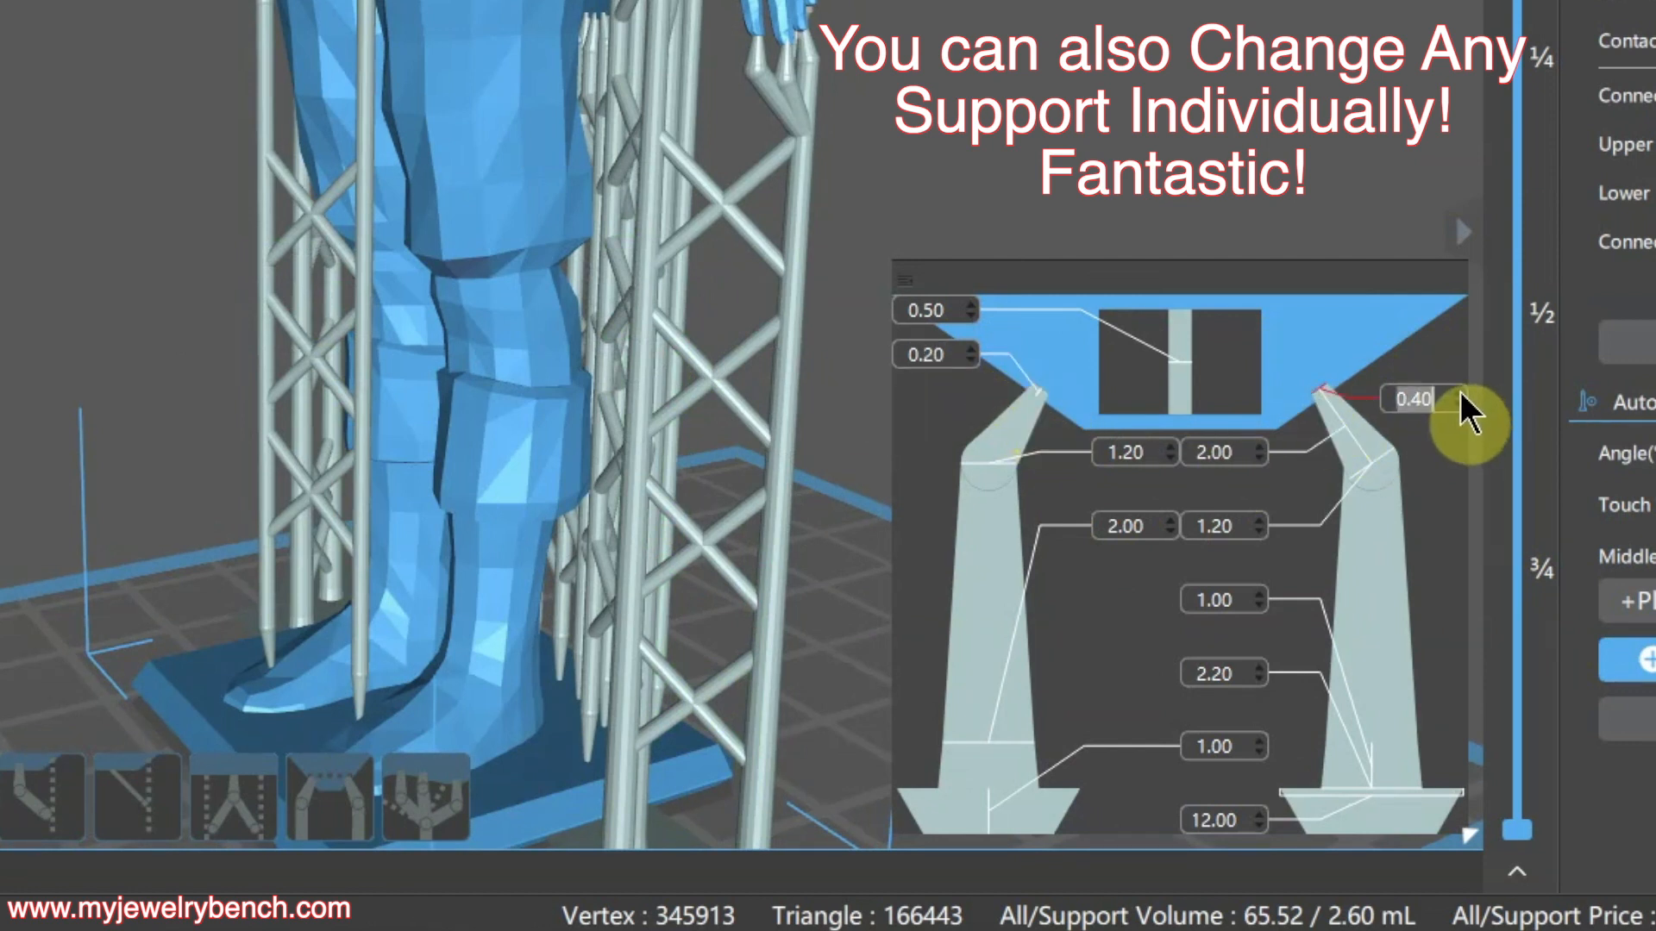
click(1460, 391)
click(1461, 391)
click(1461, 392)
click(1461, 391)
click(1460, 391)
click(1461, 392)
click(1461, 392)
click(1460, 391)
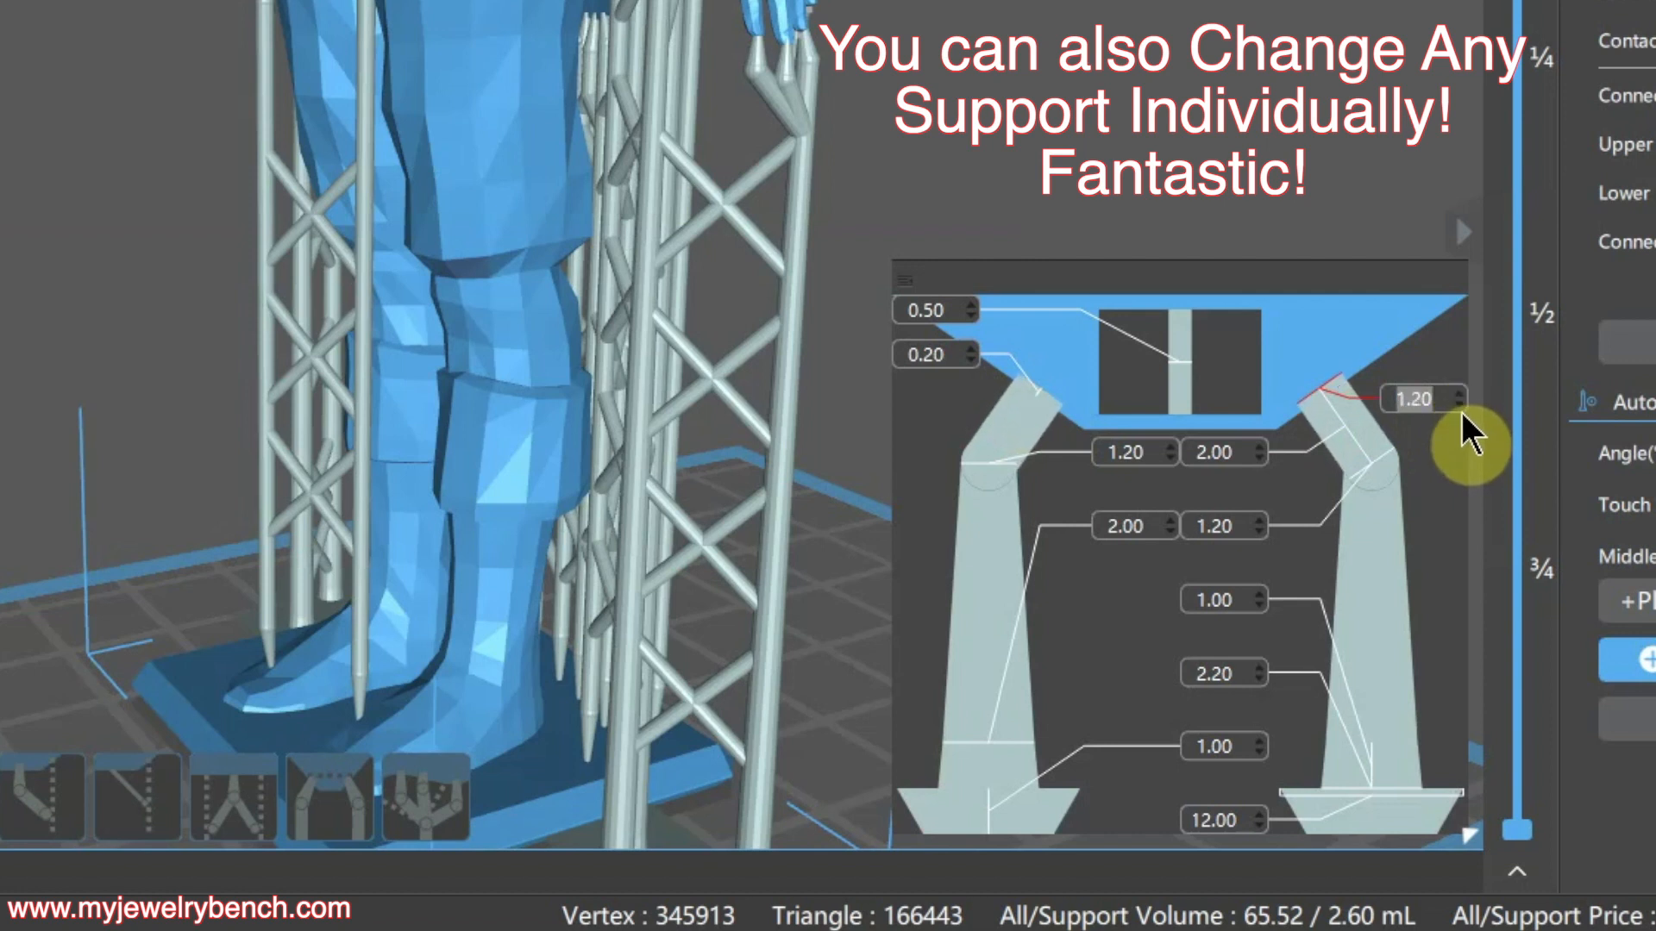
click(1458, 392)
click(1458, 392)
click(1457, 393)
click(1457, 393)
click(1457, 392)
click(1457, 393)
click(1457, 392)
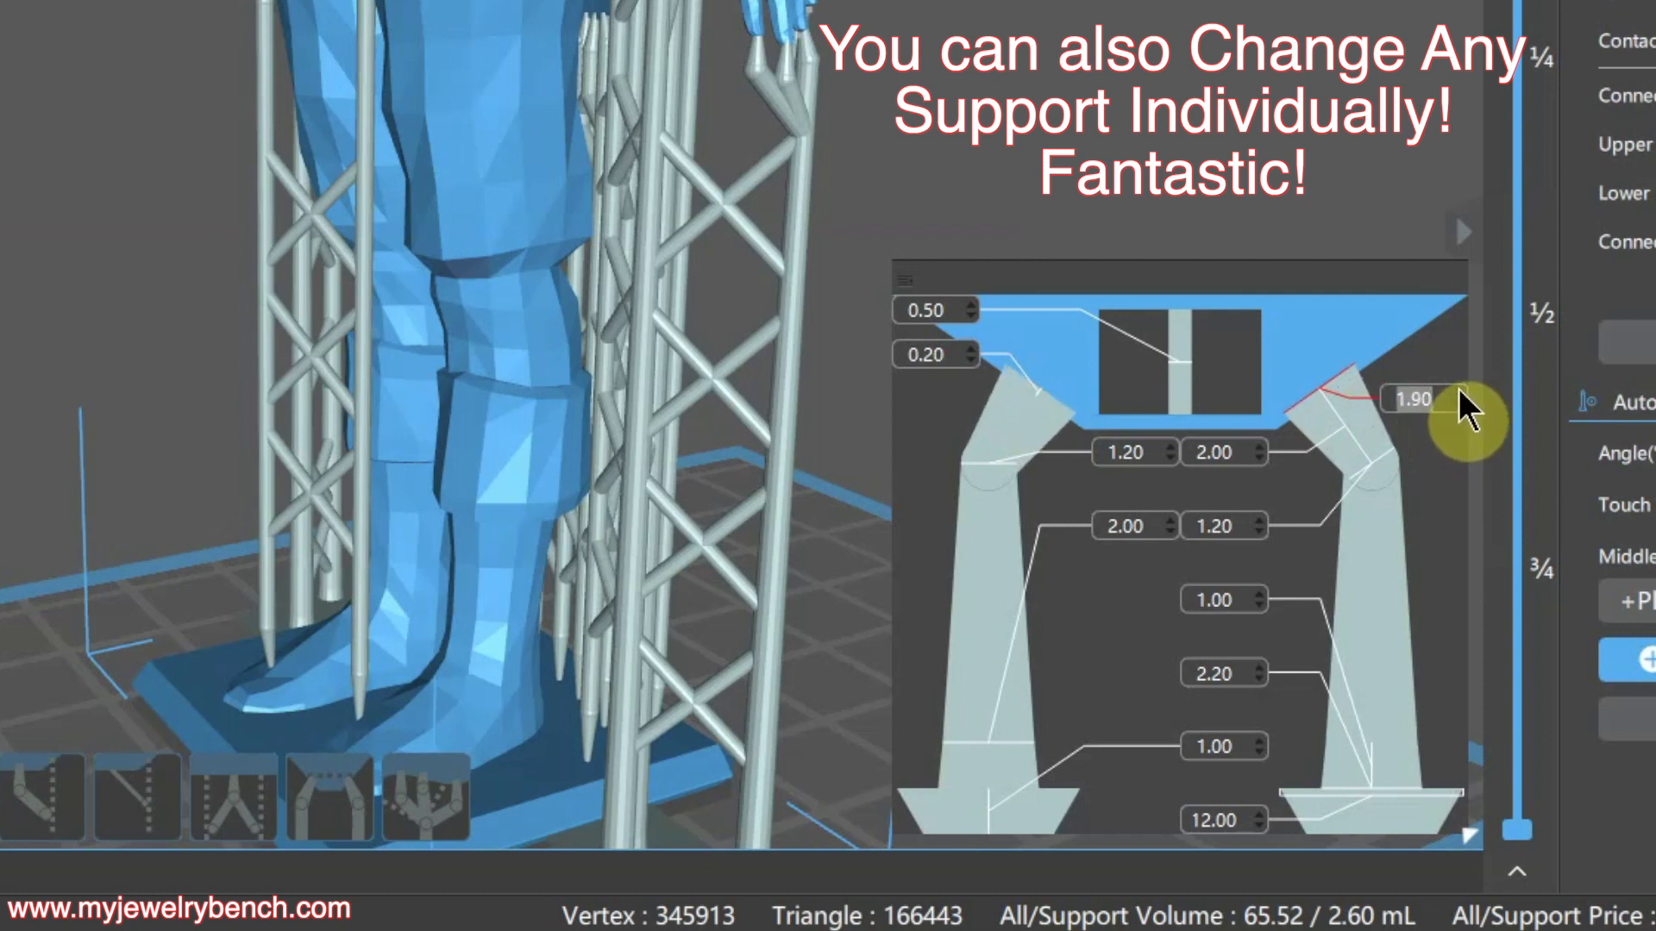
click(1458, 392)
click(1458, 392)
click(1458, 393)
click(1457, 393)
click(1457, 392)
click(1457, 392)
click(1458, 392)
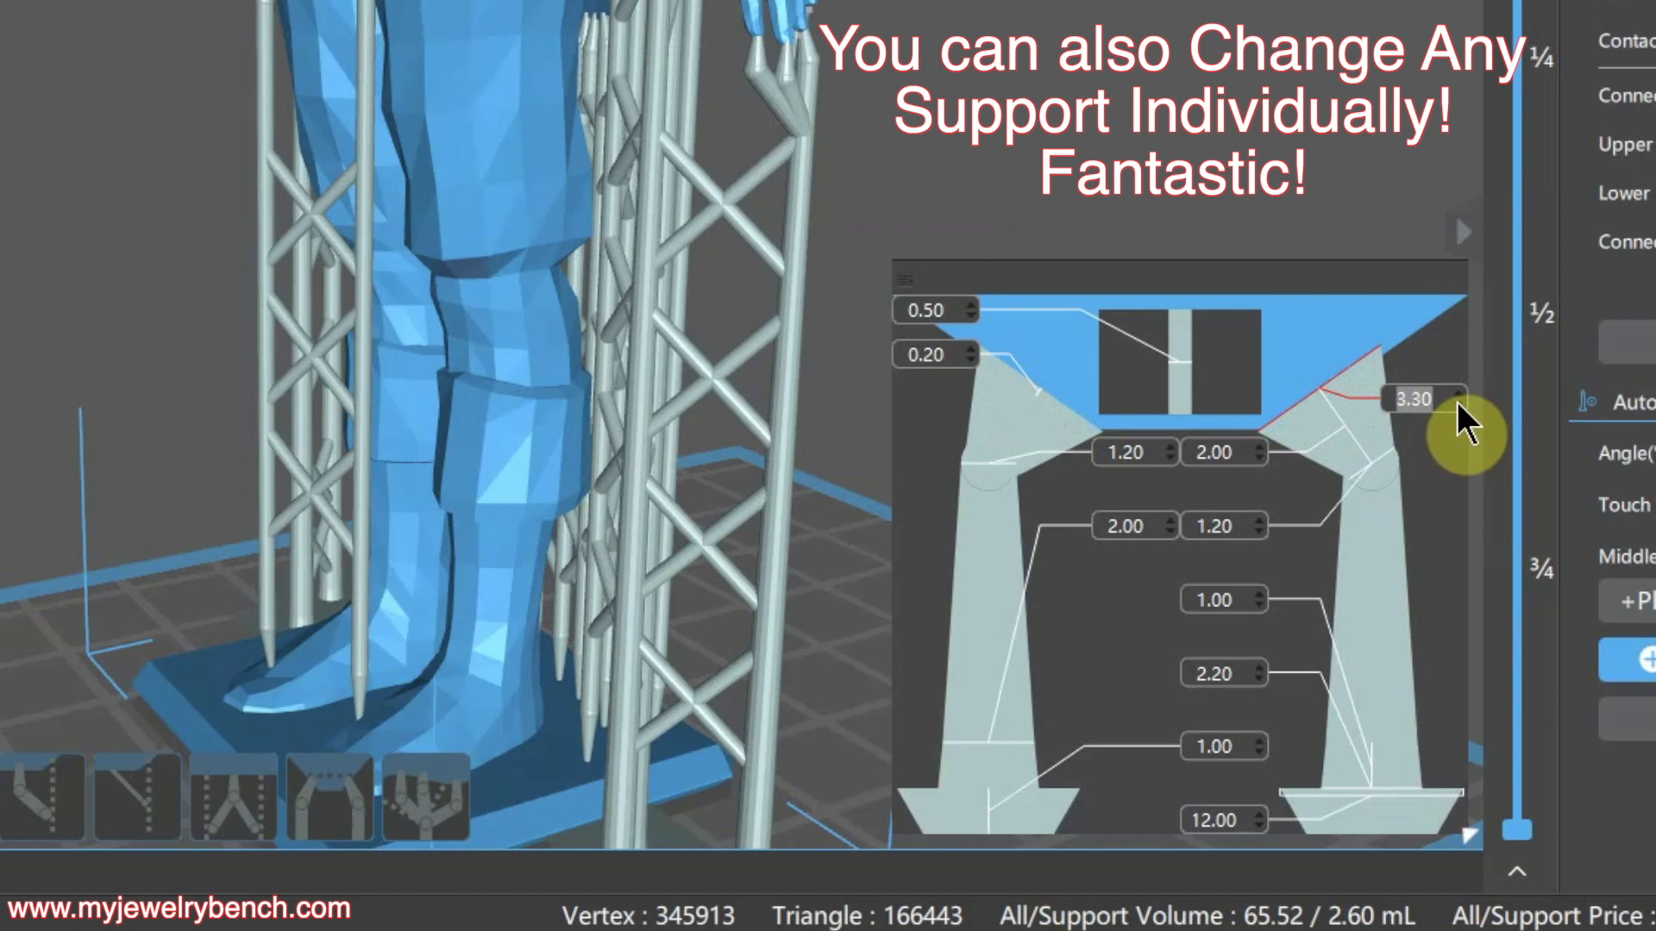
click(1457, 402)
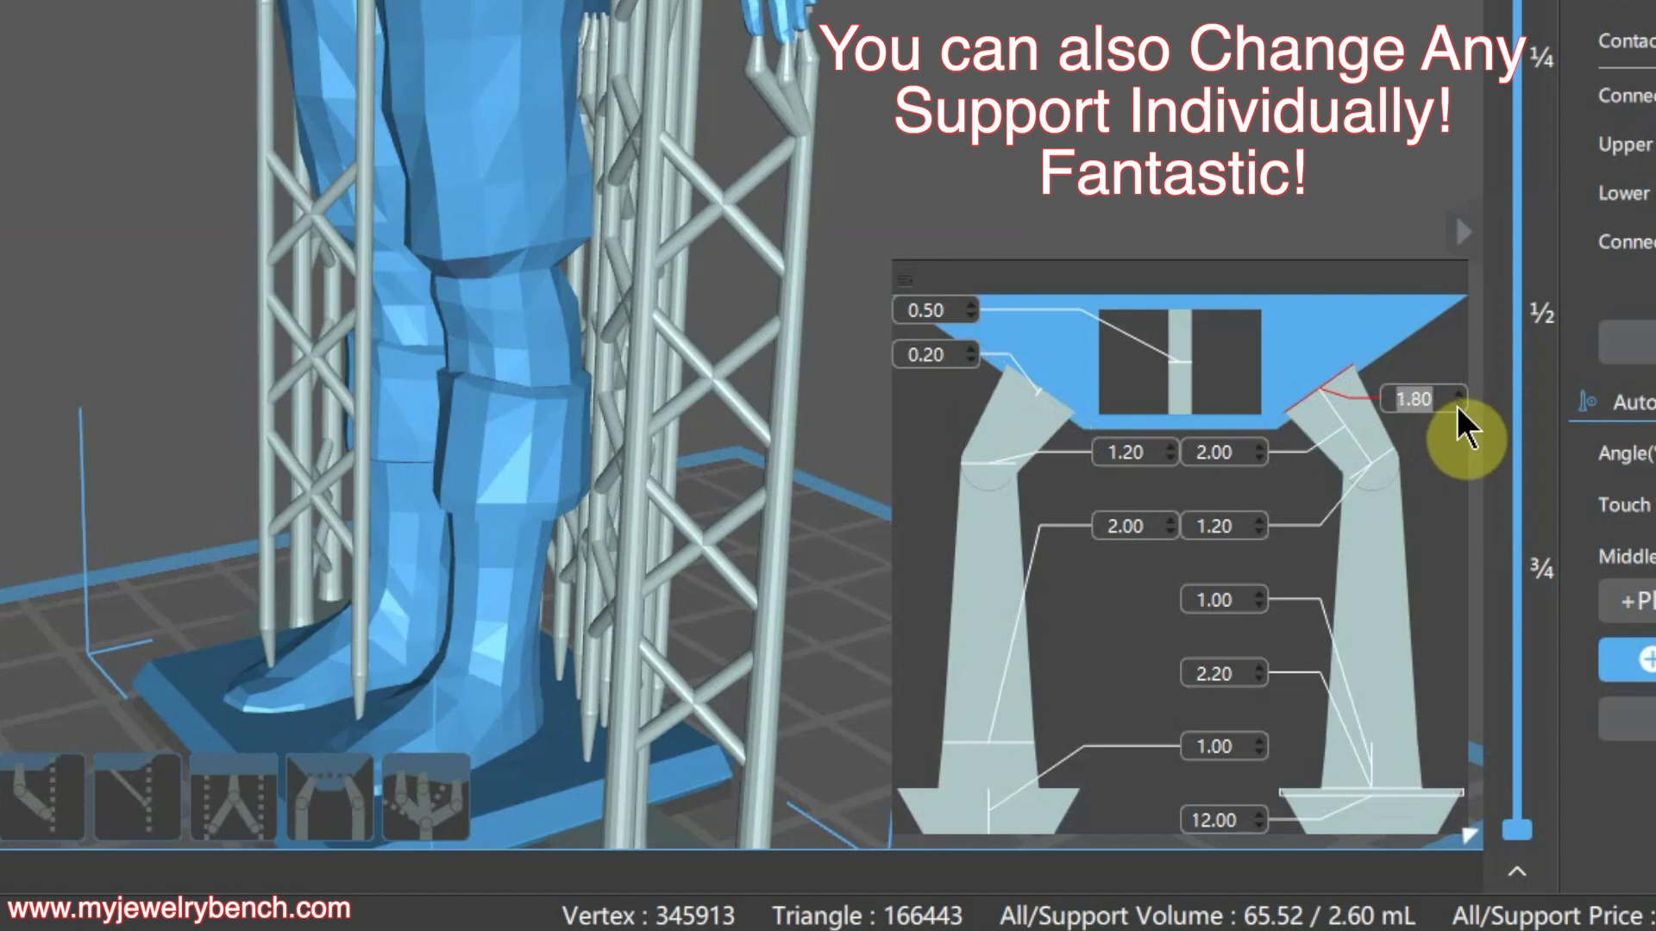
click(1457, 402)
click(1457, 402)
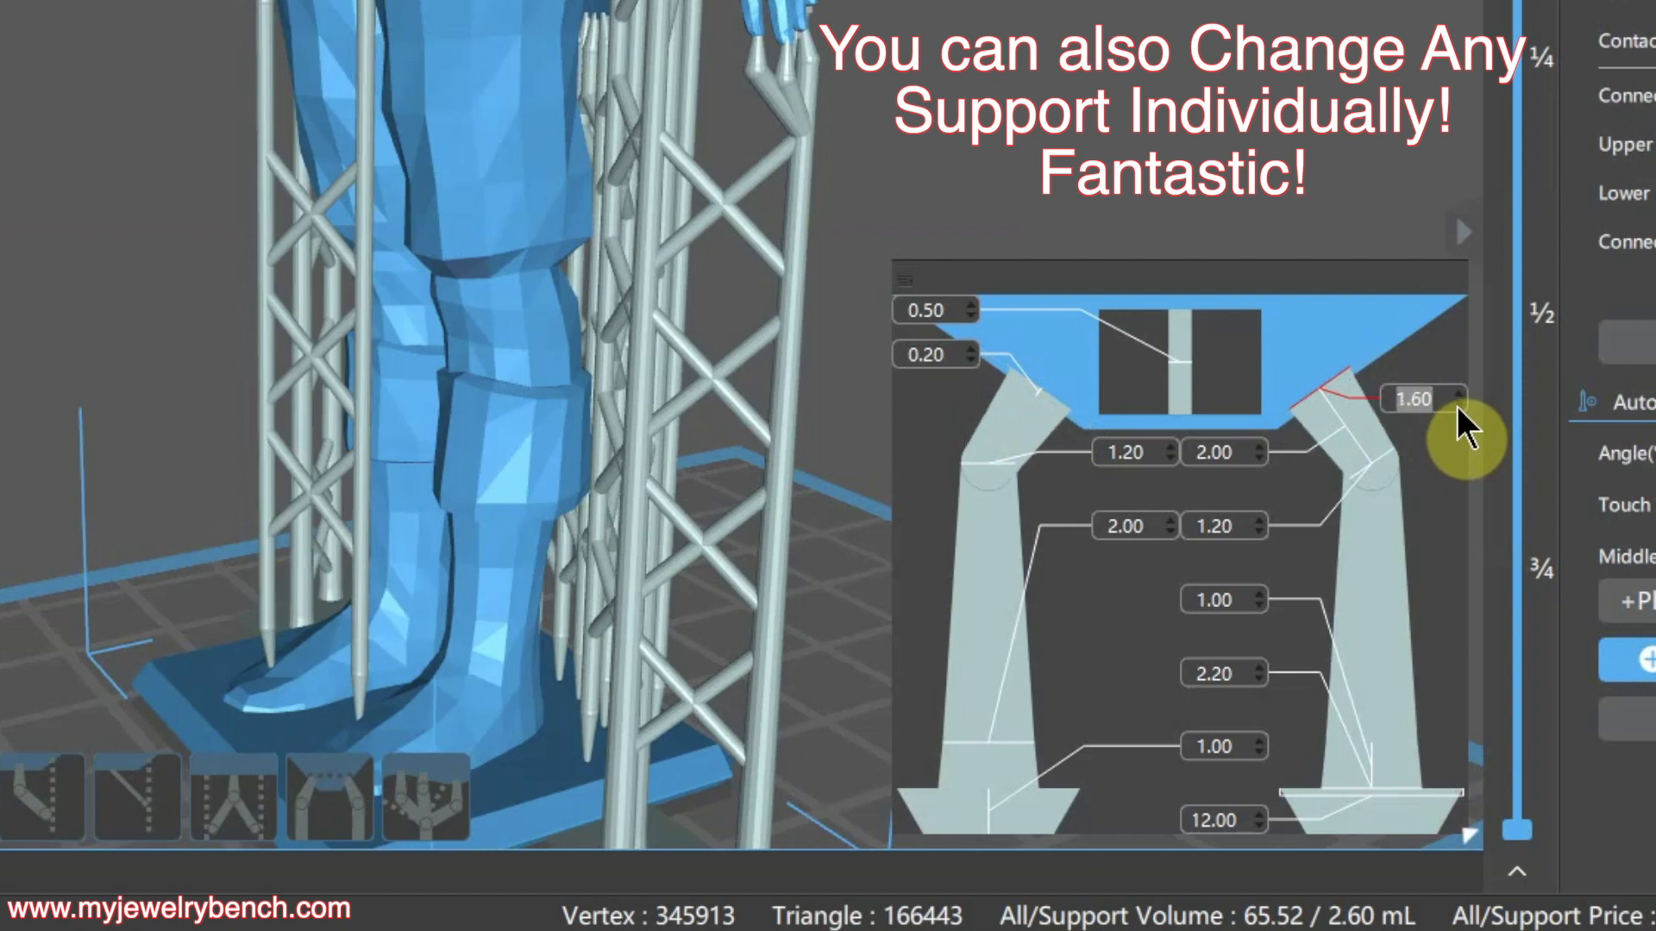
click(1456, 402)
click(1456, 402)
click(1457, 405)
click(1457, 405)
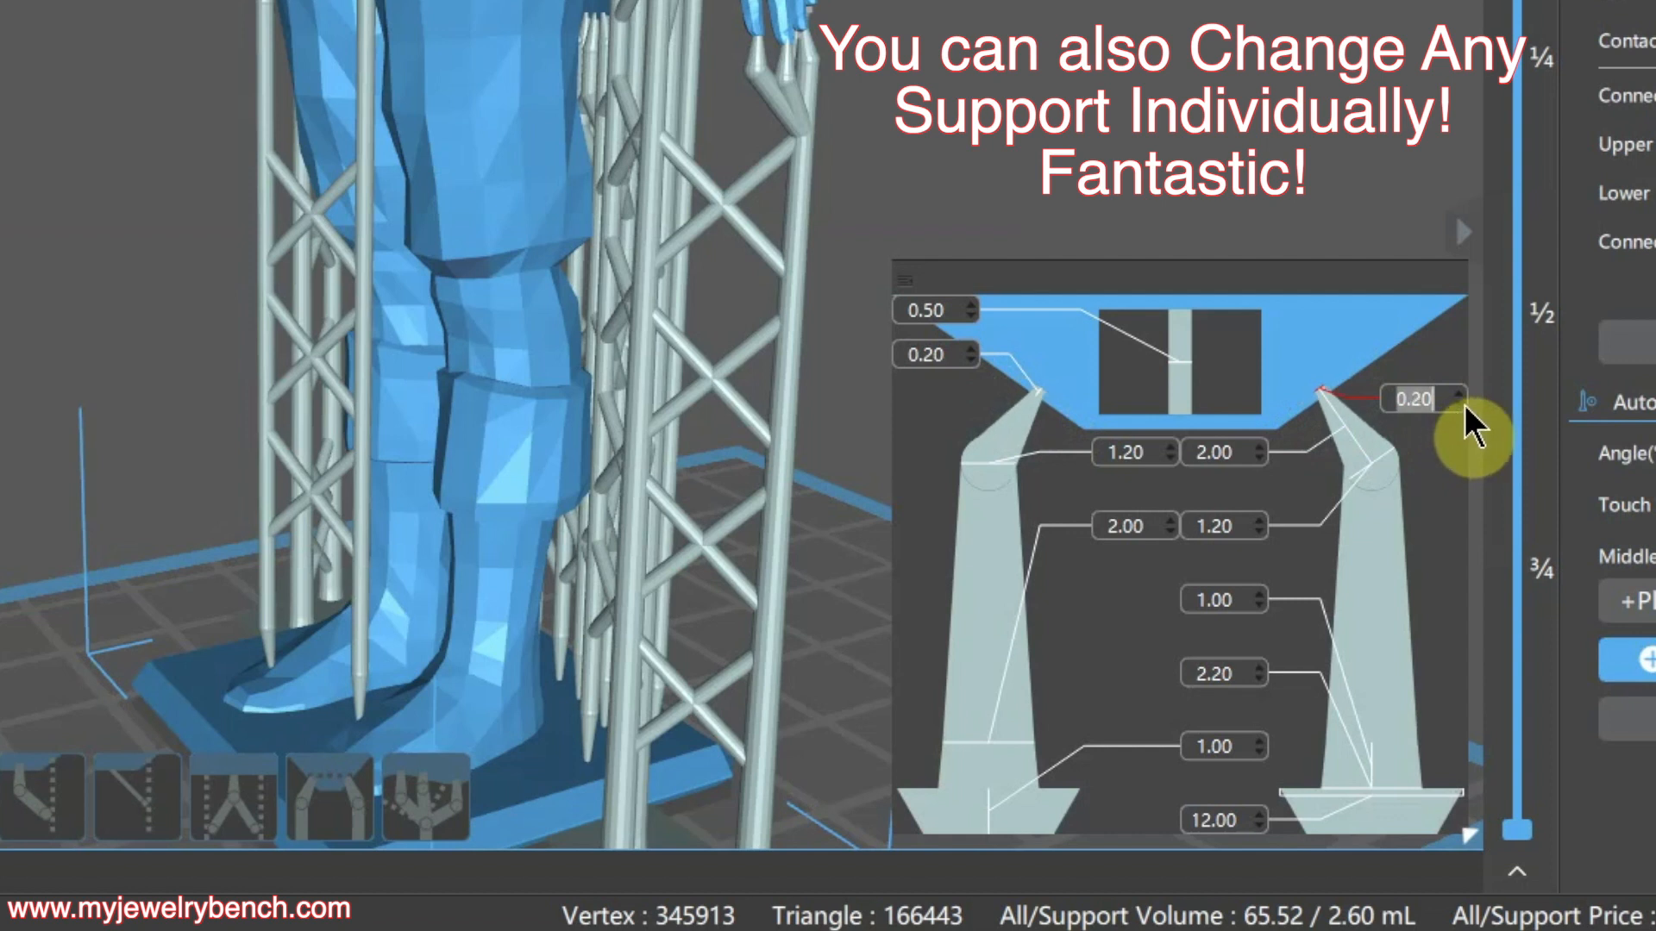
click(1456, 405)
click(1460, 405)
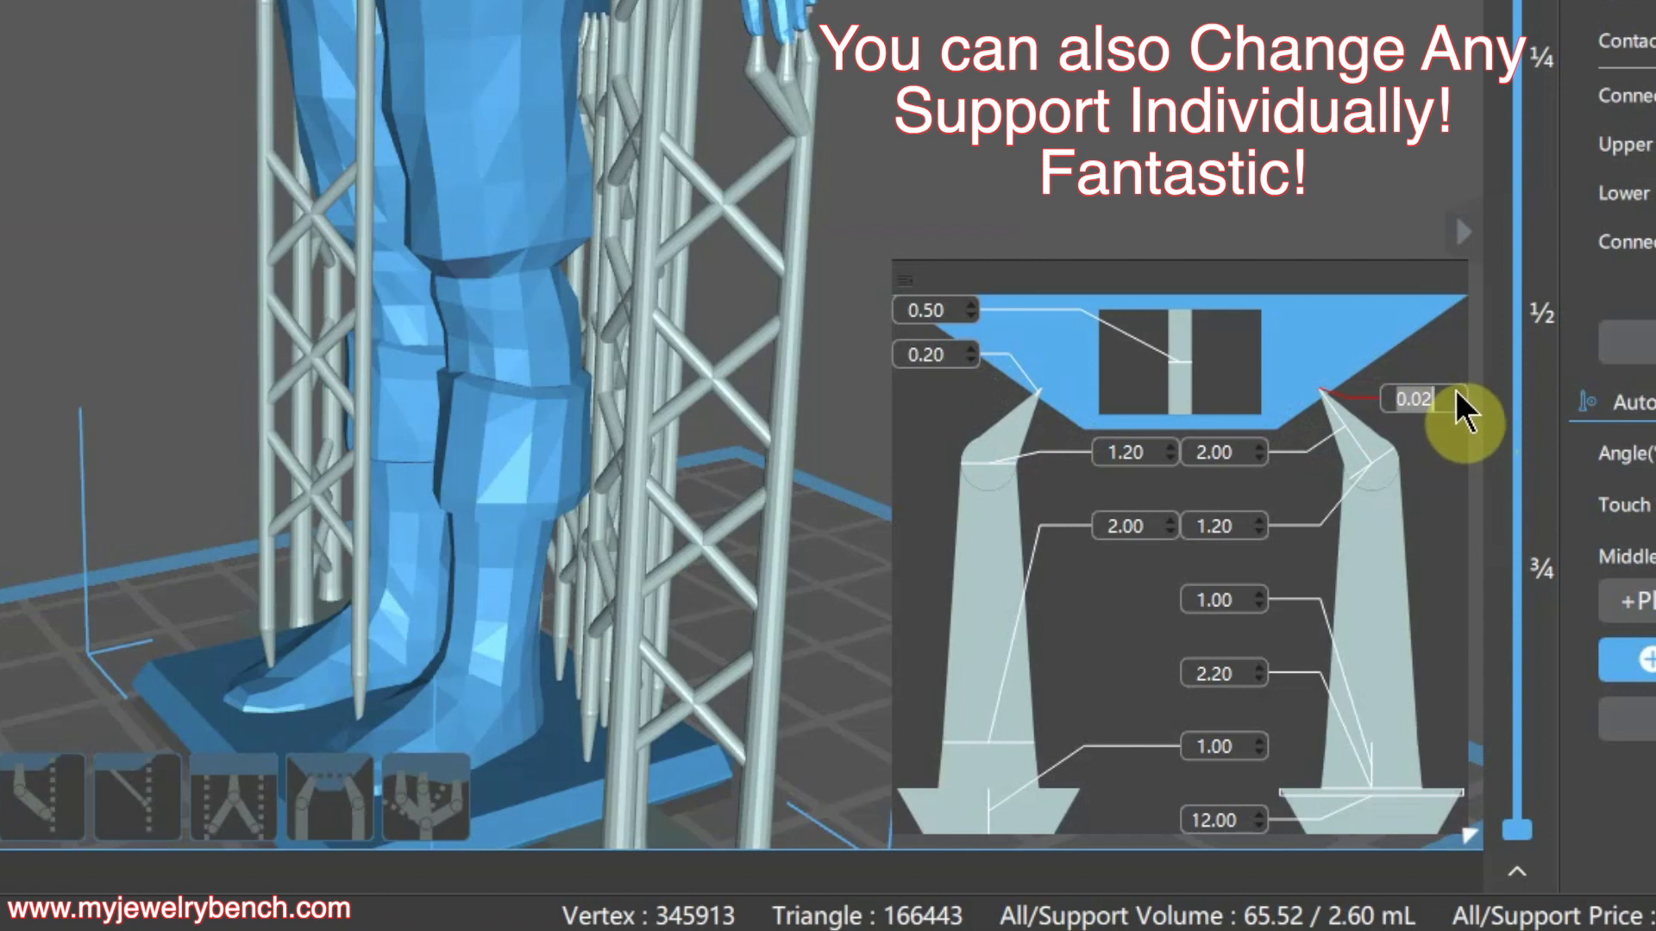
click(1456, 392)
click(1457, 393)
click(1457, 393)
click(1457, 393)
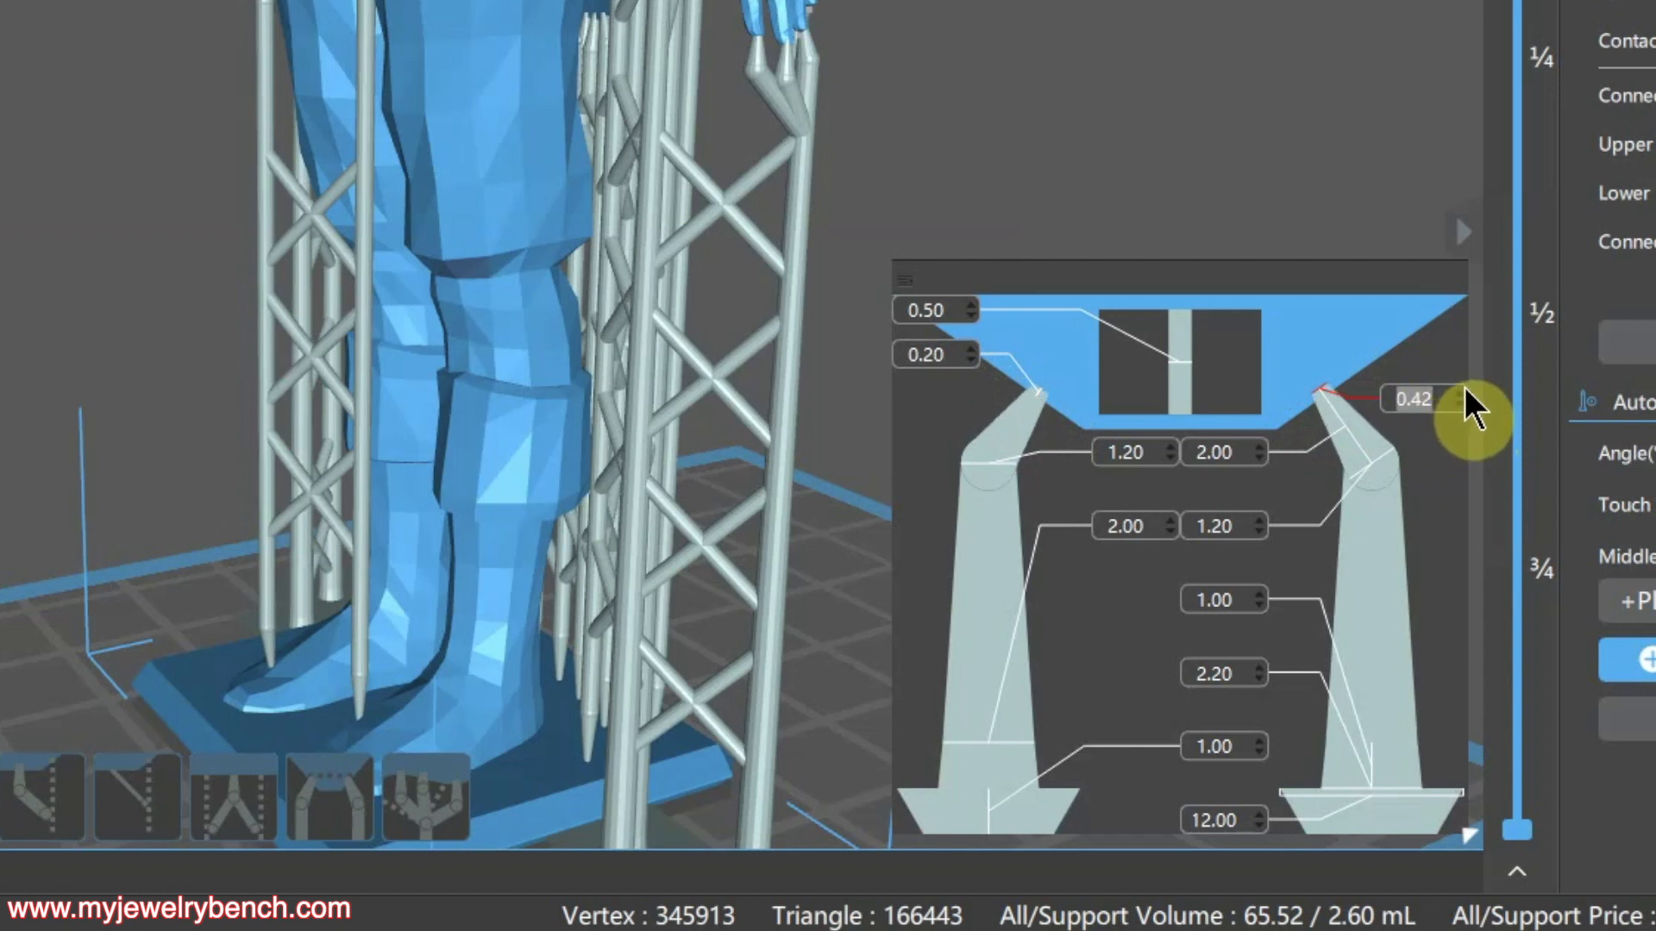
click(1457, 393)
click(1457, 394)
click(1458, 393)
click(1457, 393)
click(1458, 393)
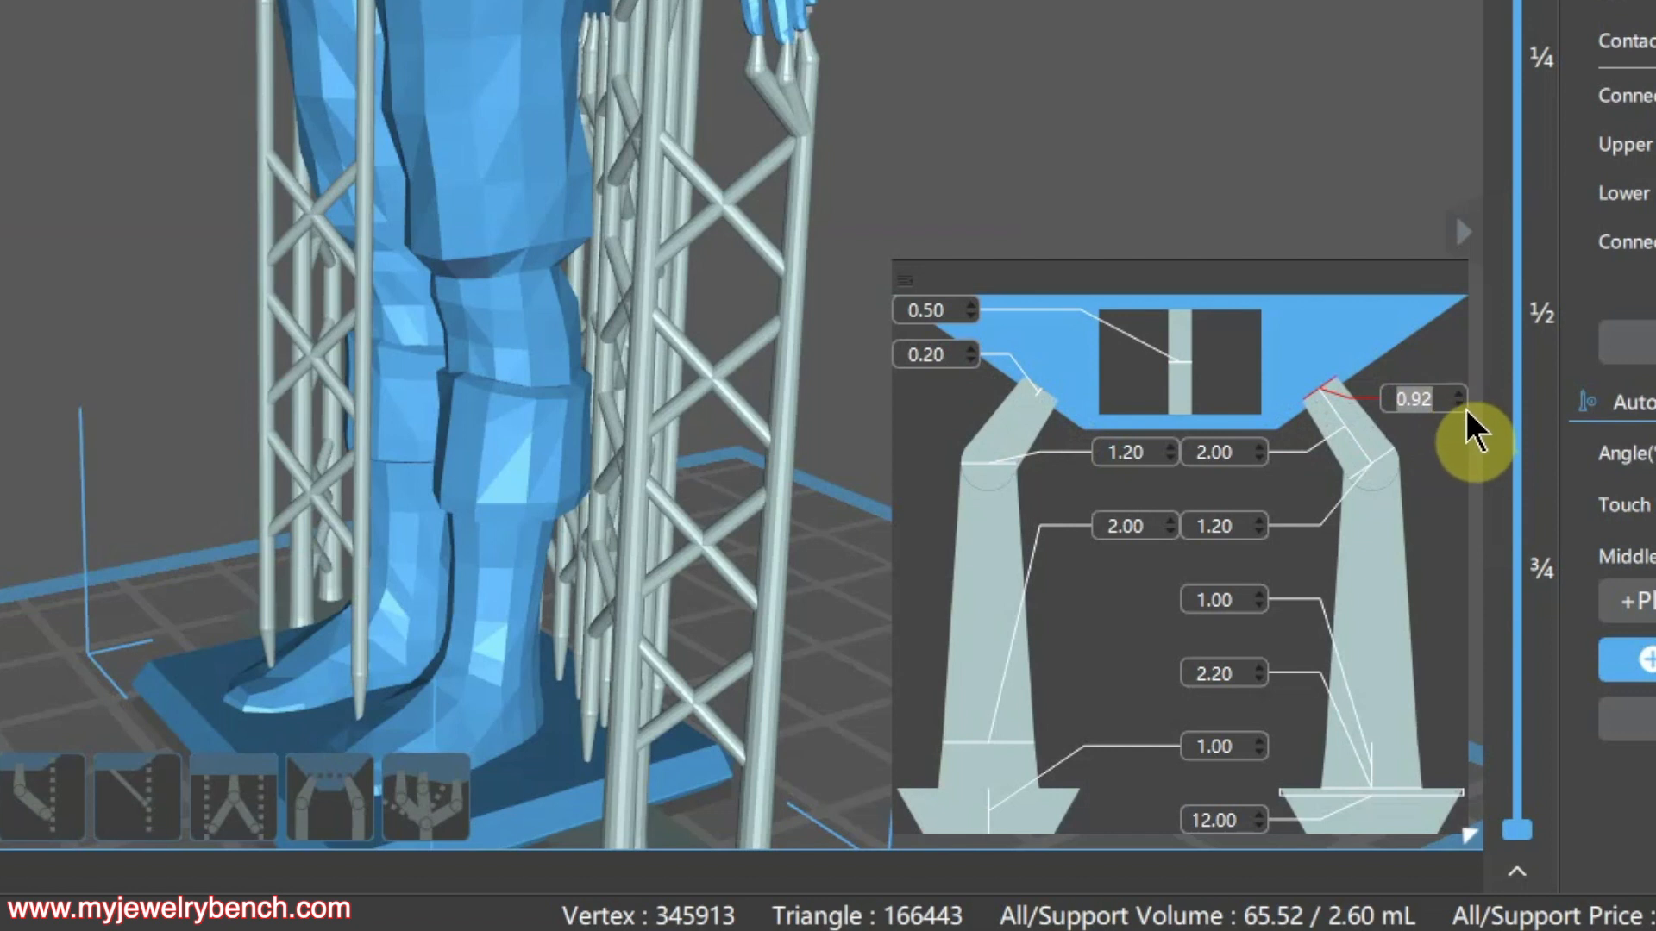
click(1464, 405)
click(1464, 406)
click(1464, 405)
click(1464, 405)
click(1465, 405)
click(1464, 406)
click(1465, 405)
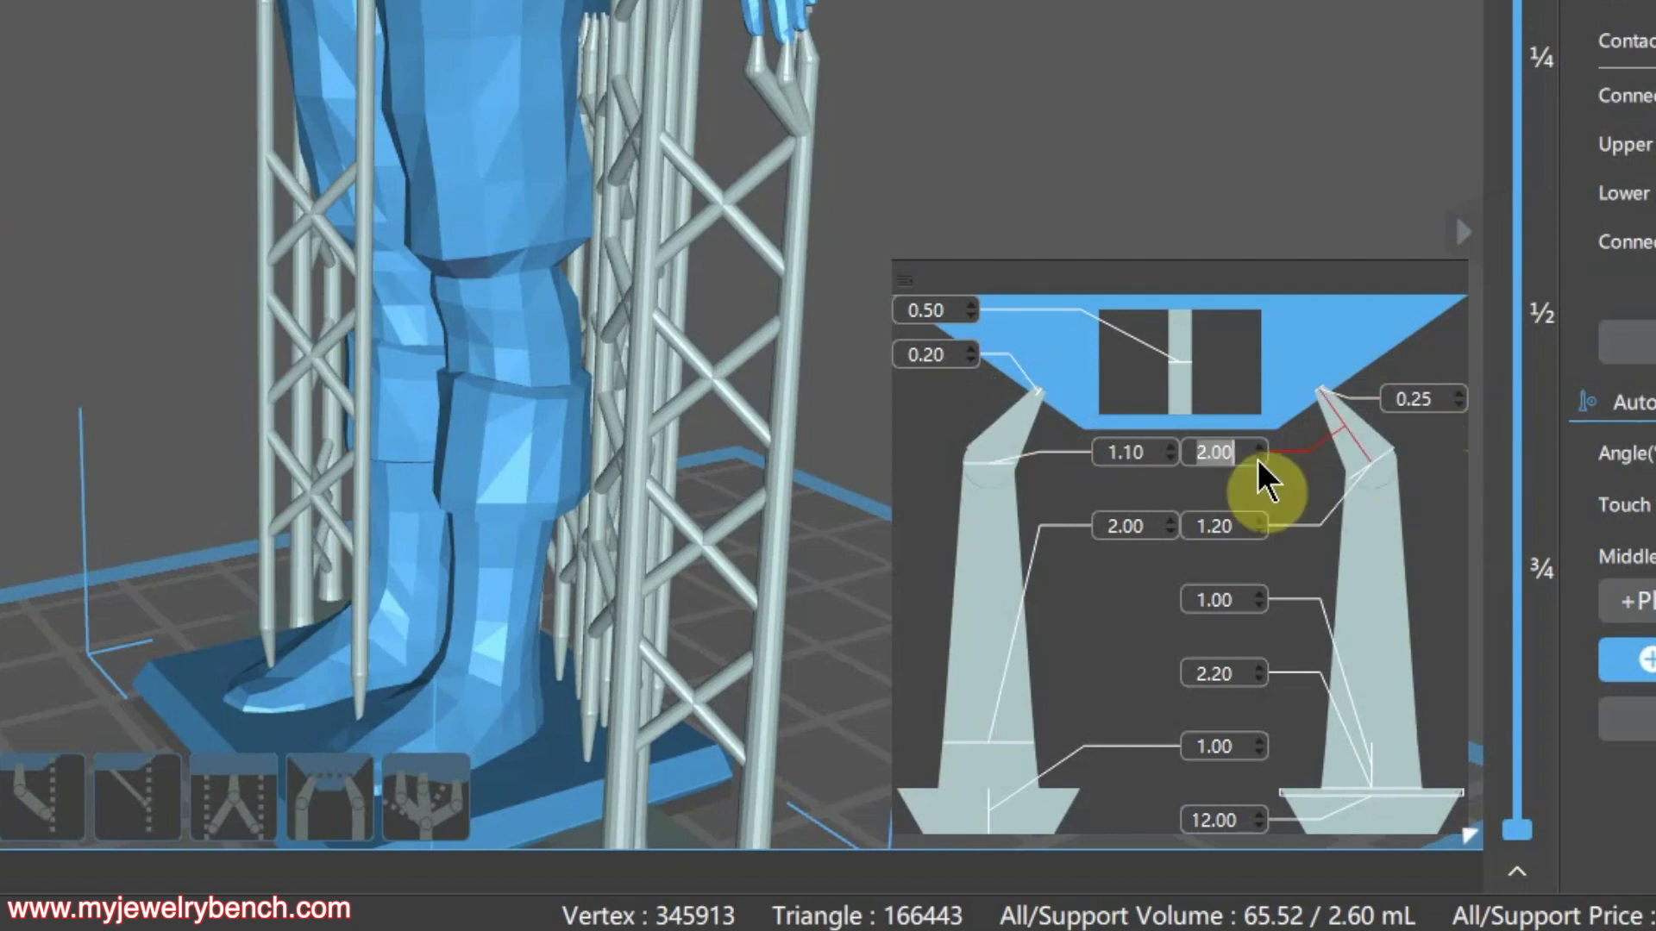
click(1258, 459)
Set connection length to 2.40, lower diameter to 0.40 and the middle value to 1.40
click(1257, 458)
click(1257, 459)
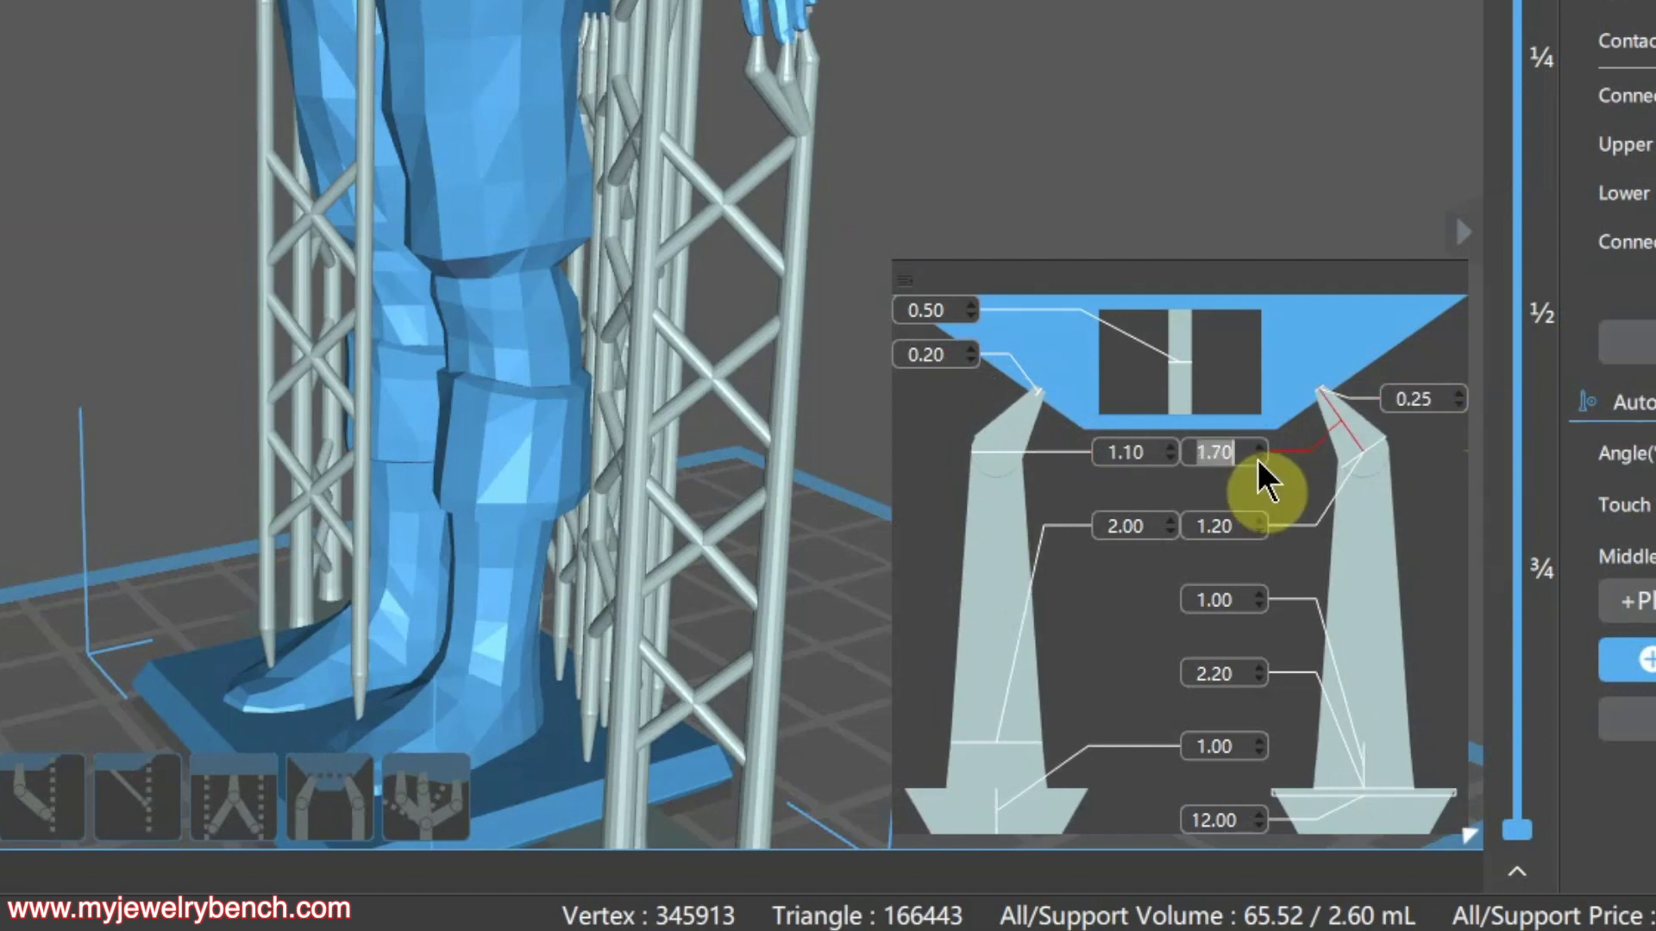
click(1257, 459)
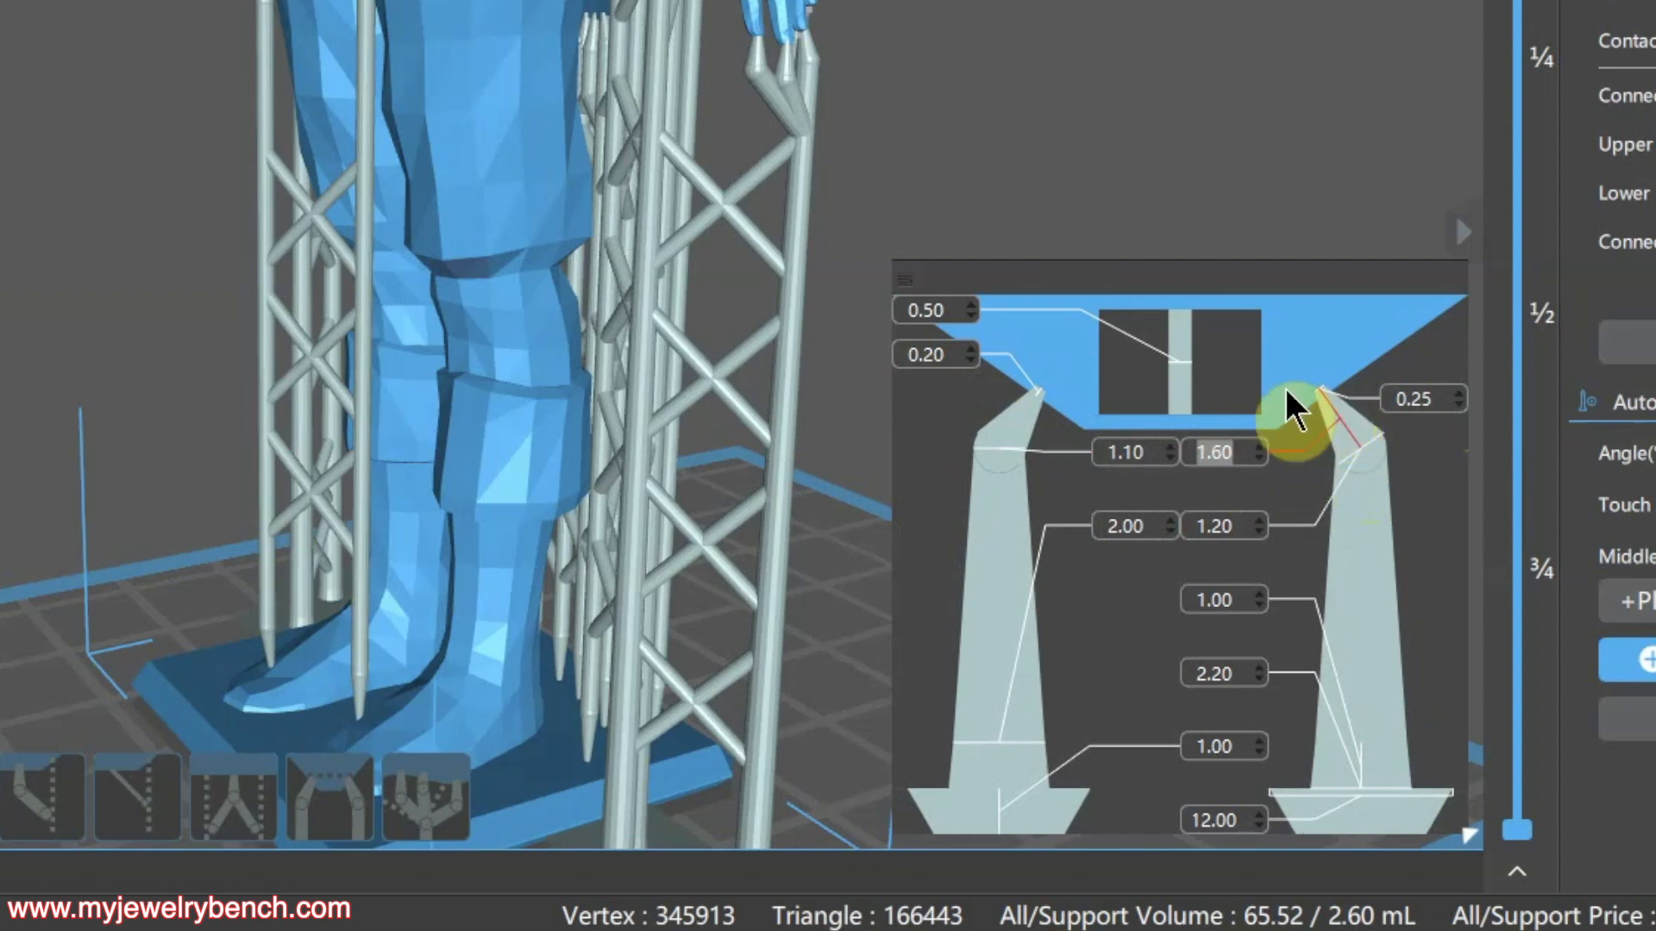
click(1260, 446)
click(1261, 444)
click(1261, 443)
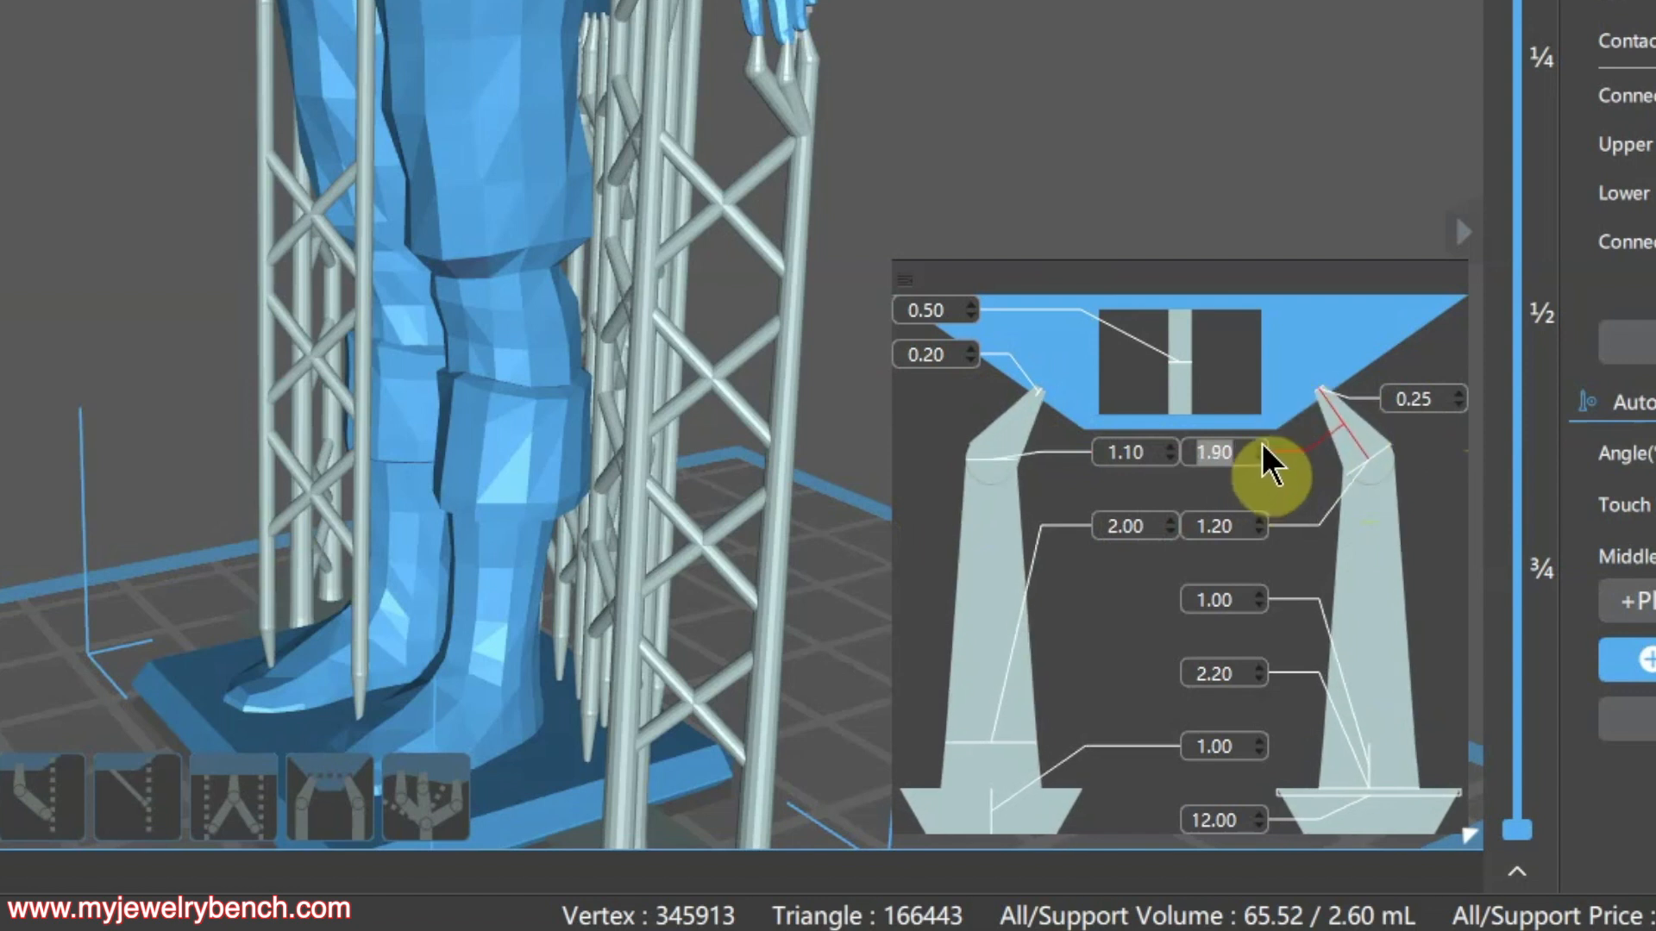
click(1261, 443)
click(1261, 458)
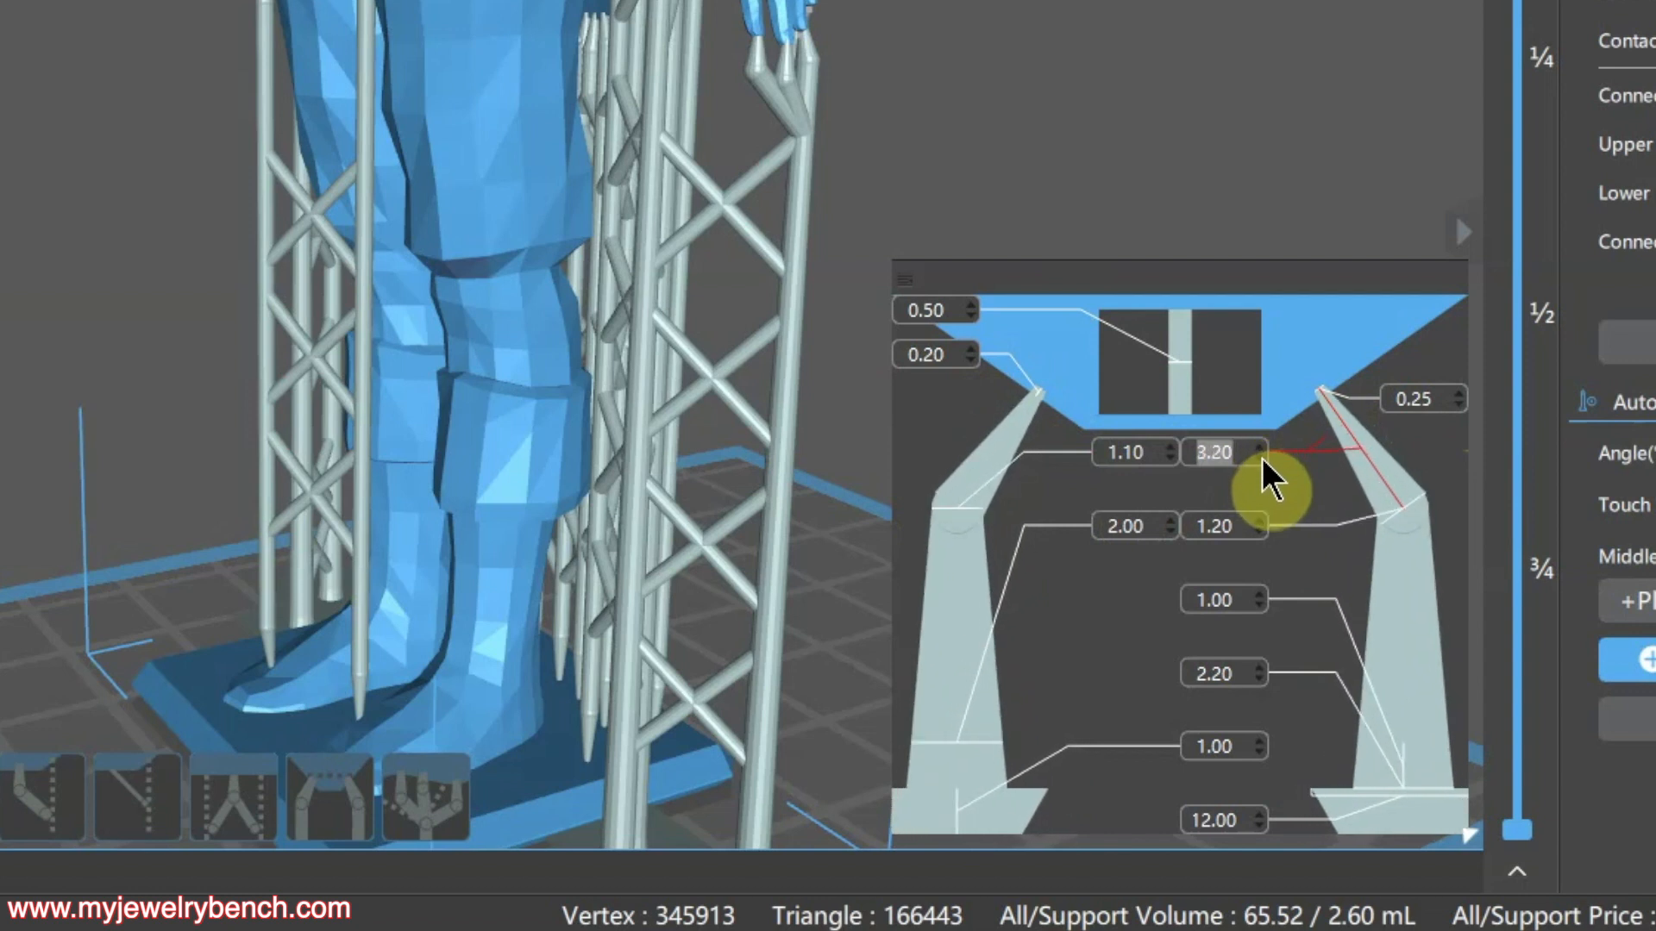
click(1261, 458)
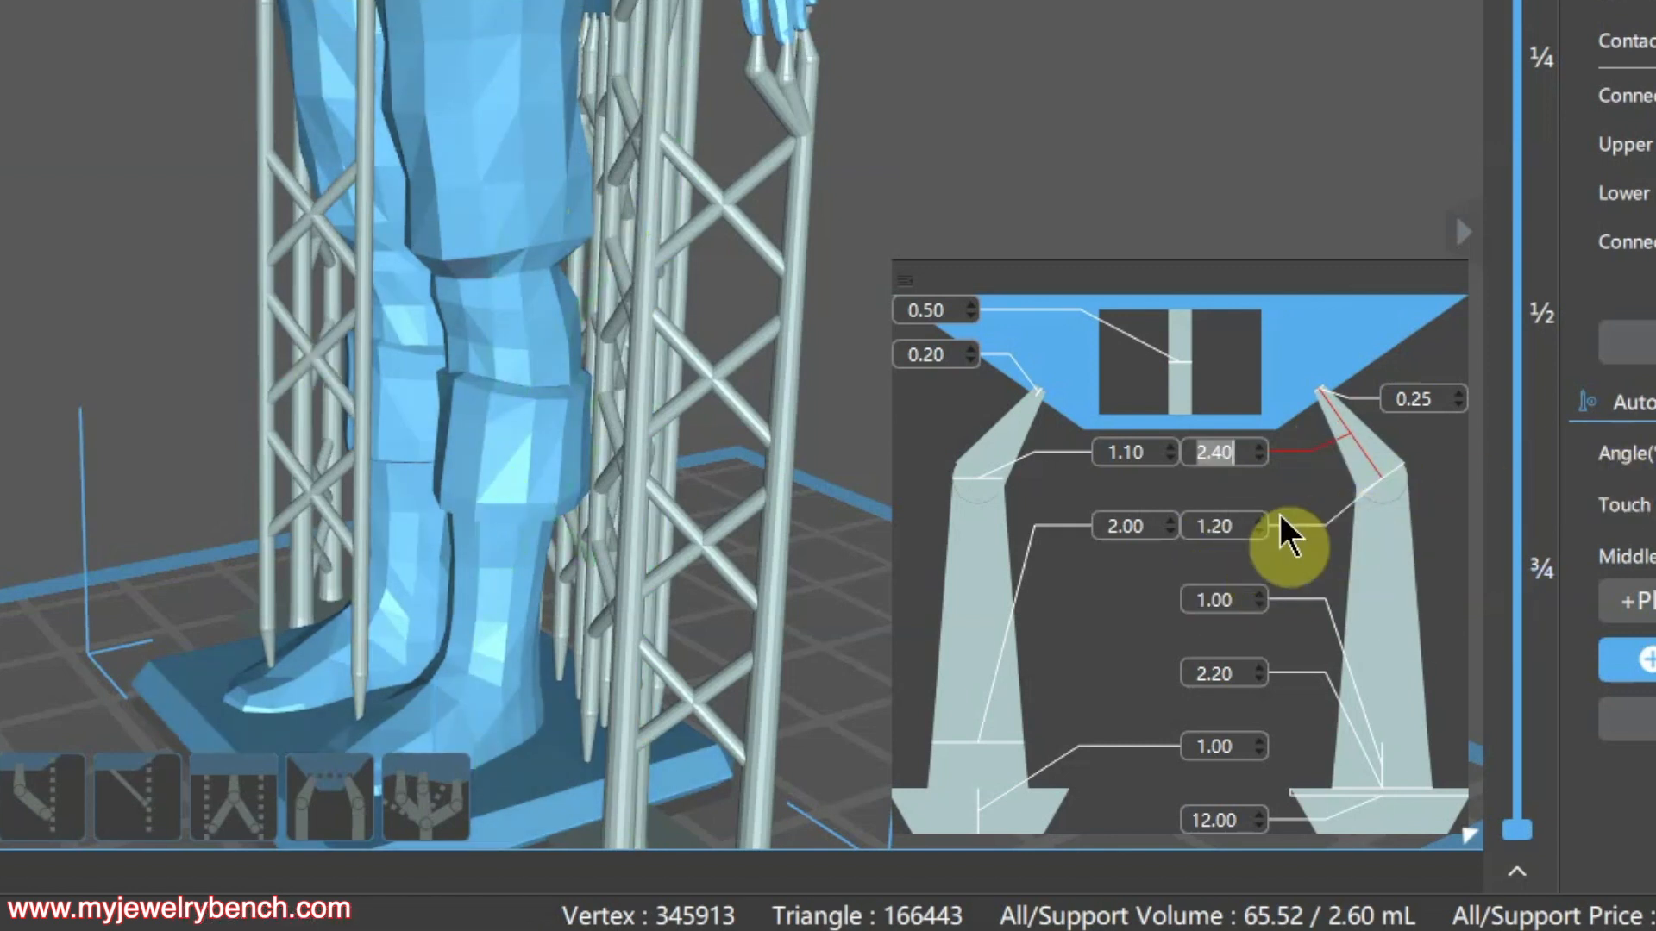
click(1261, 530)
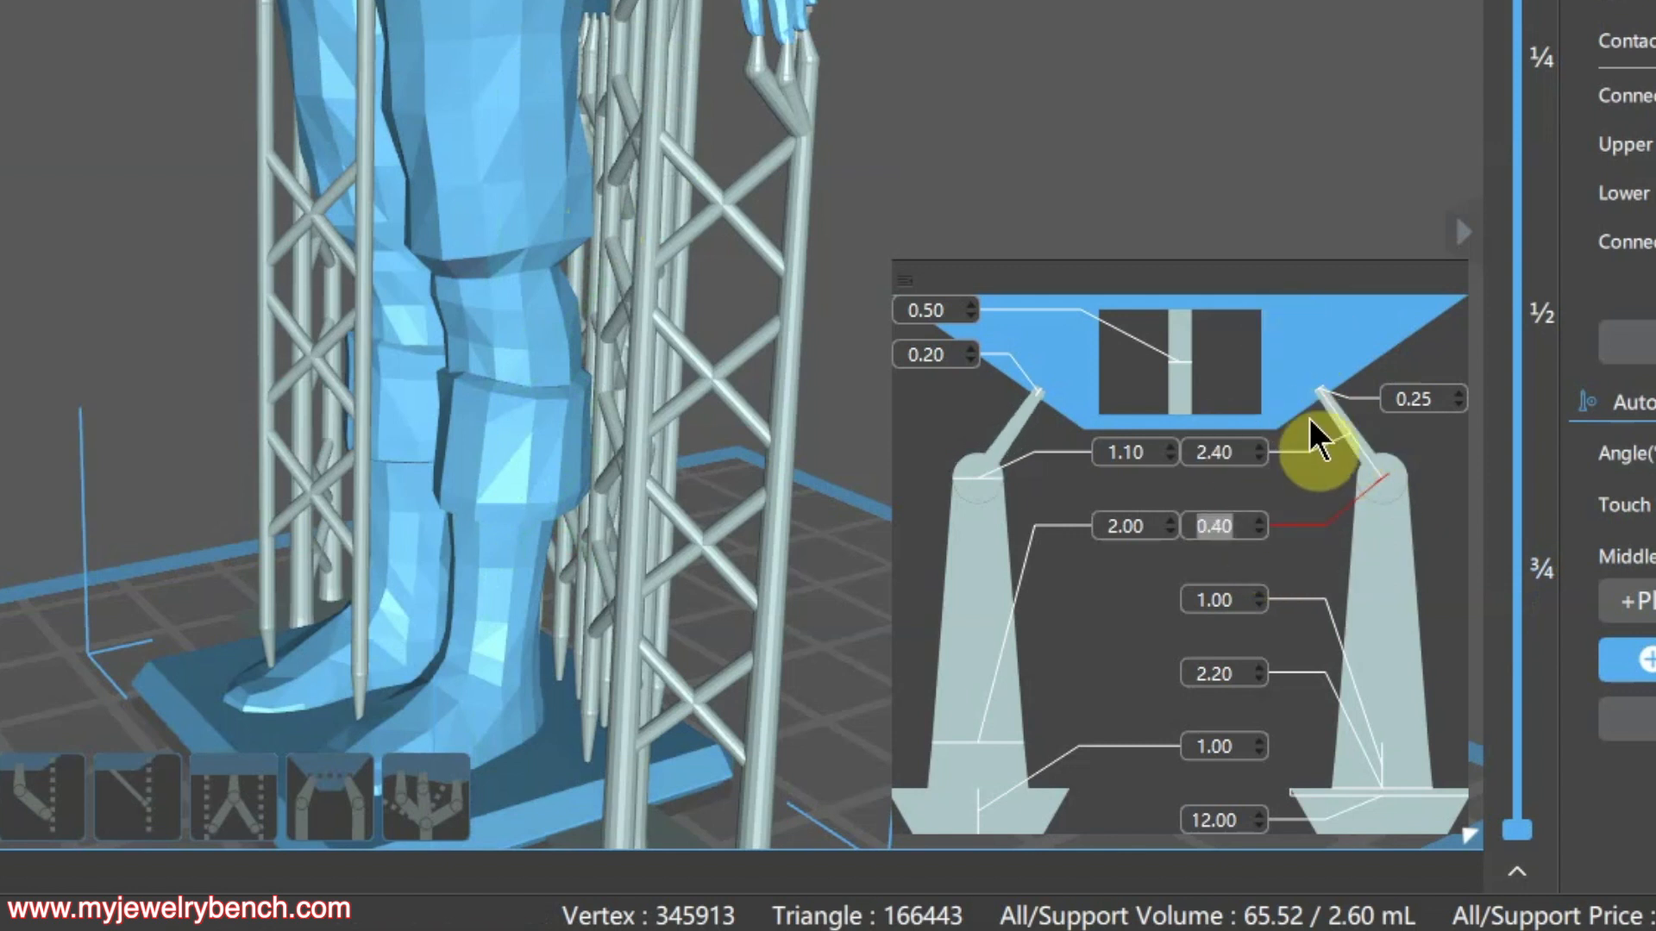
click(1262, 596)
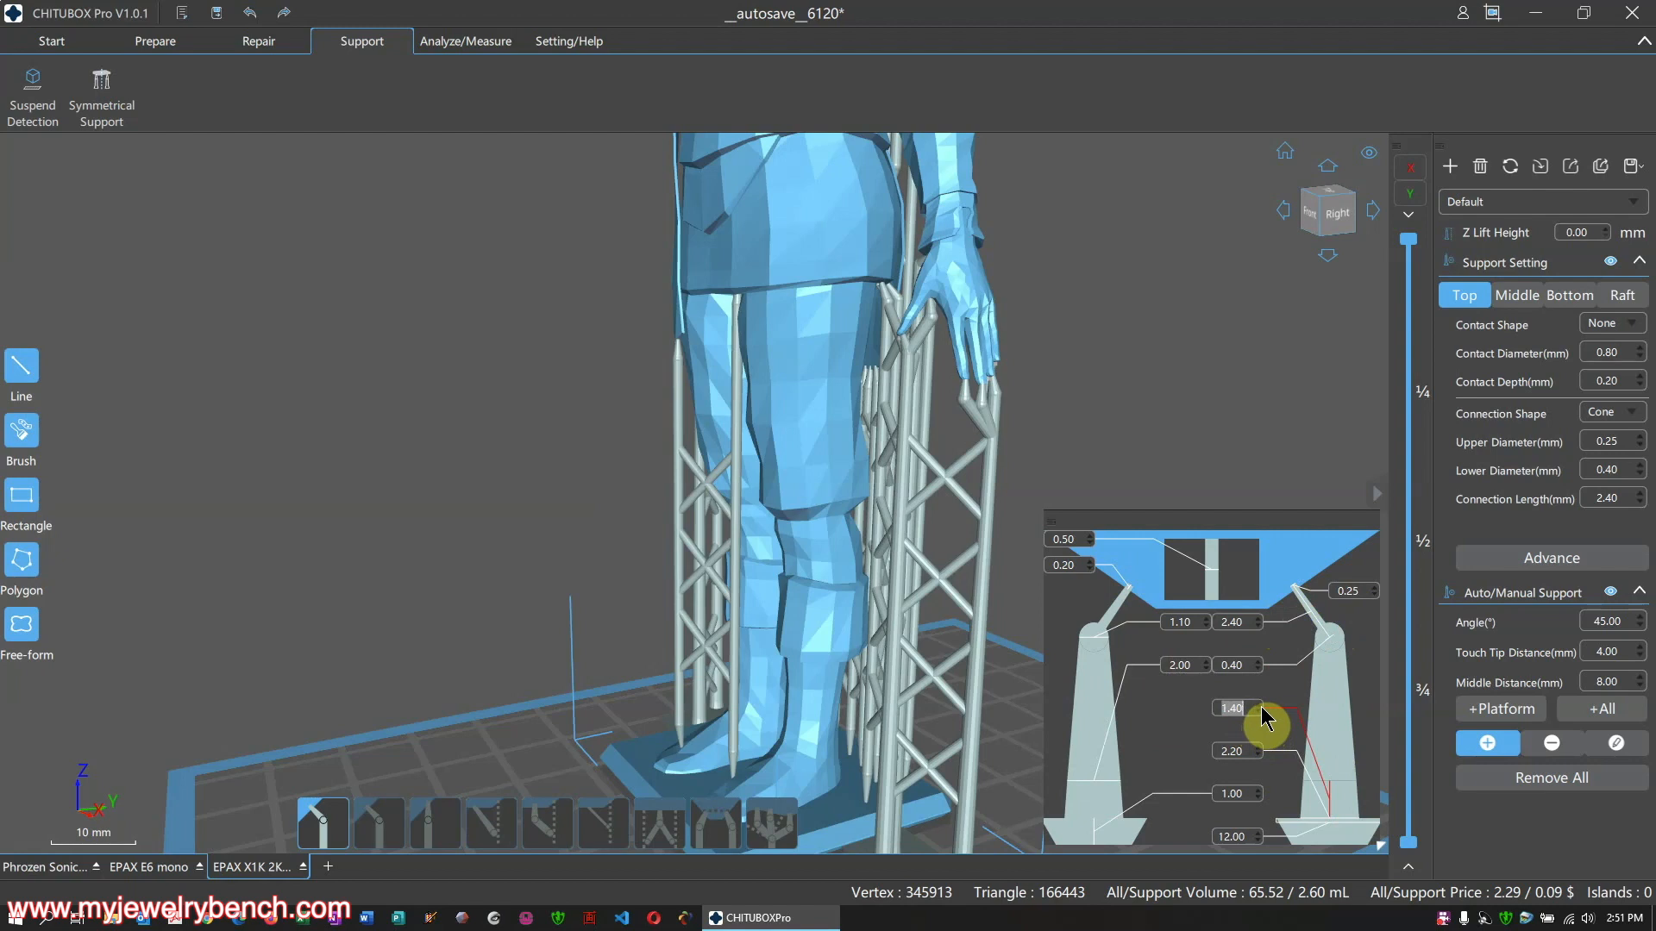
Bring up the screen recorder's controls from the taskbar tray
click(1445, 919)
right_click(1445, 921)
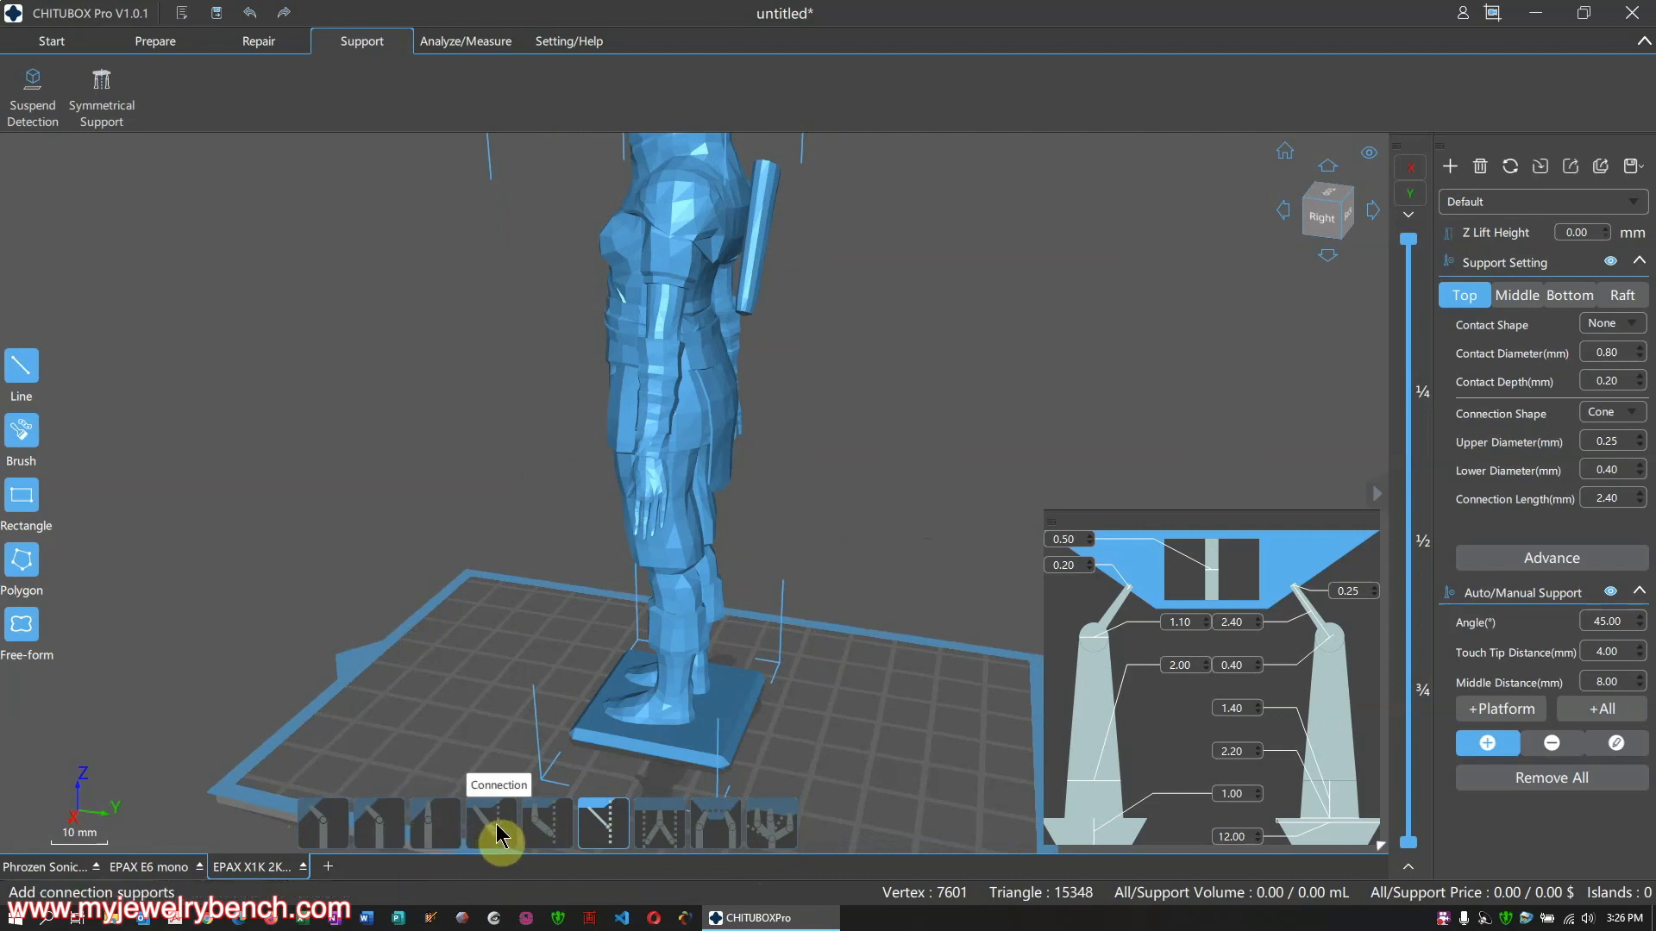
Pick the Small Pillar support type, then zoom and orbit around the unsupported figure
click(608, 832)
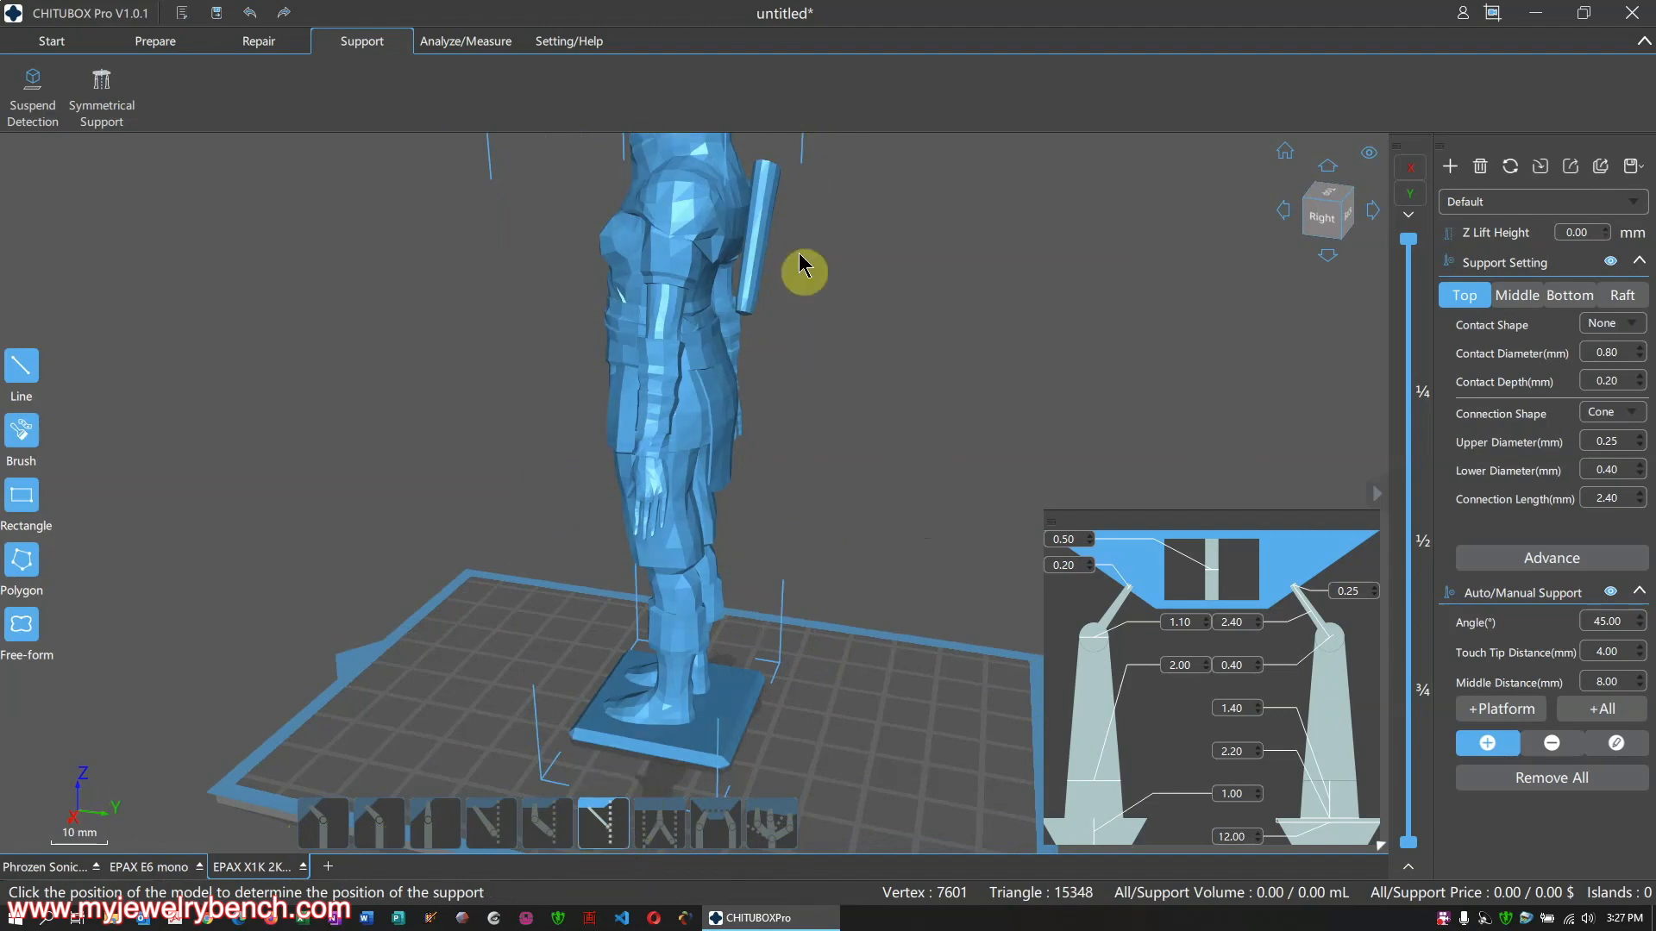
scroll(721, 351, up, 4)
right_drag(726, 253, 695, 432)
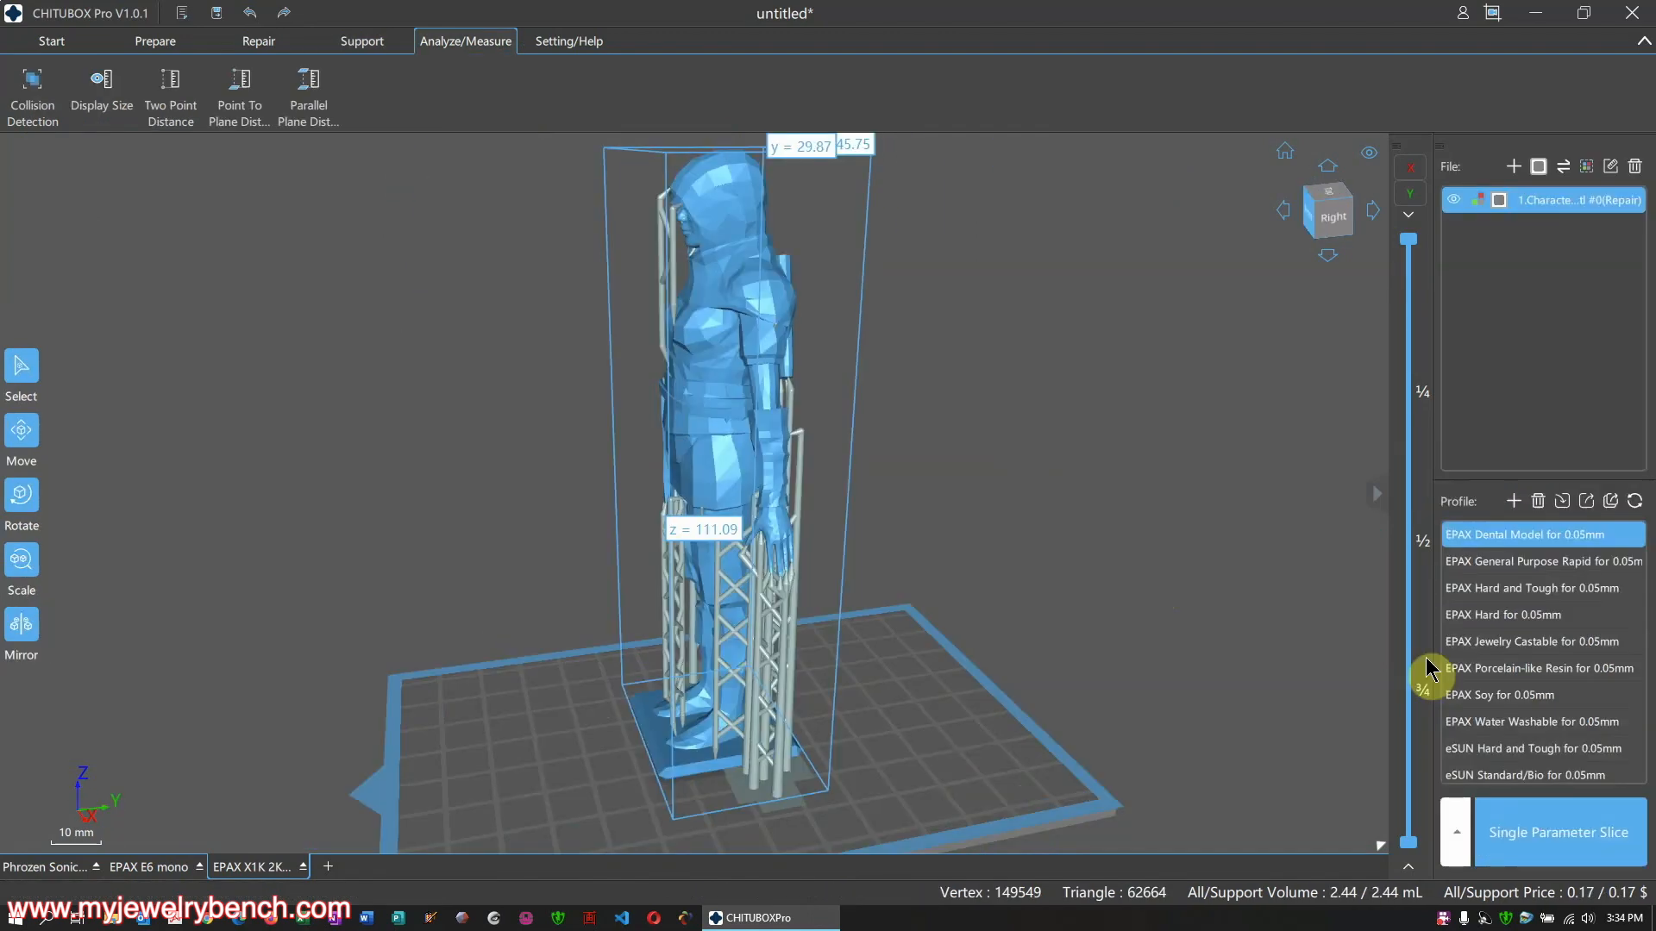
Open the EPAX General Purpose Rapid for 0.05mm profile's settings, keeping LCD_mirror on the Printer page
click(1563, 561)
double_click(1564, 560)
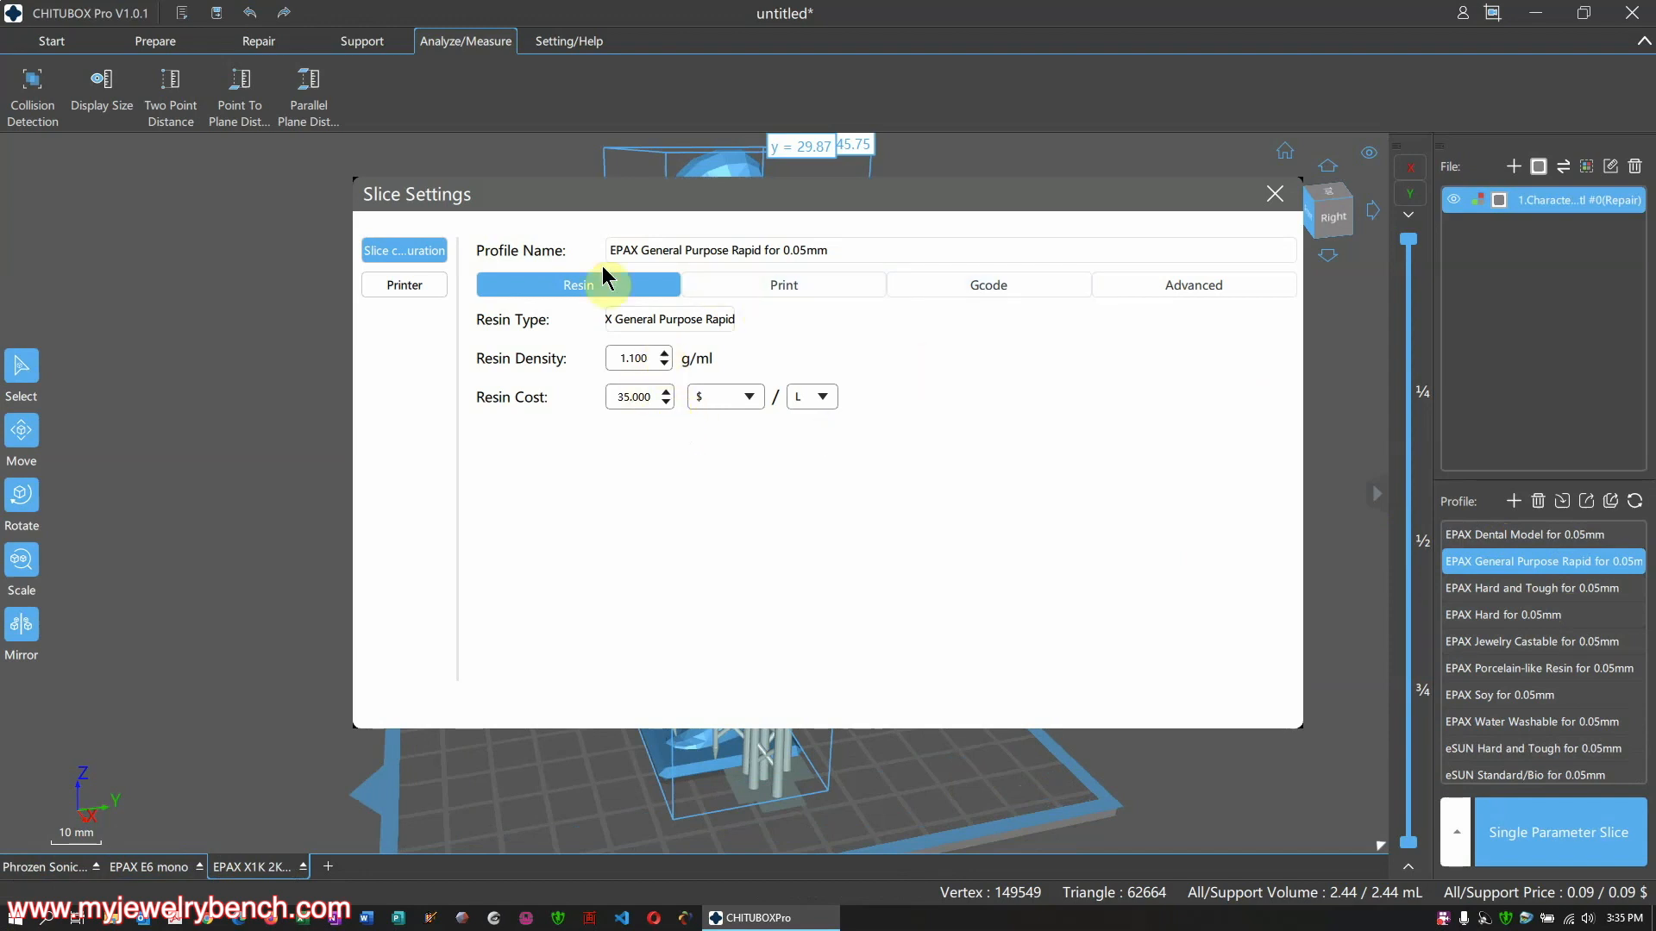
click(402, 287)
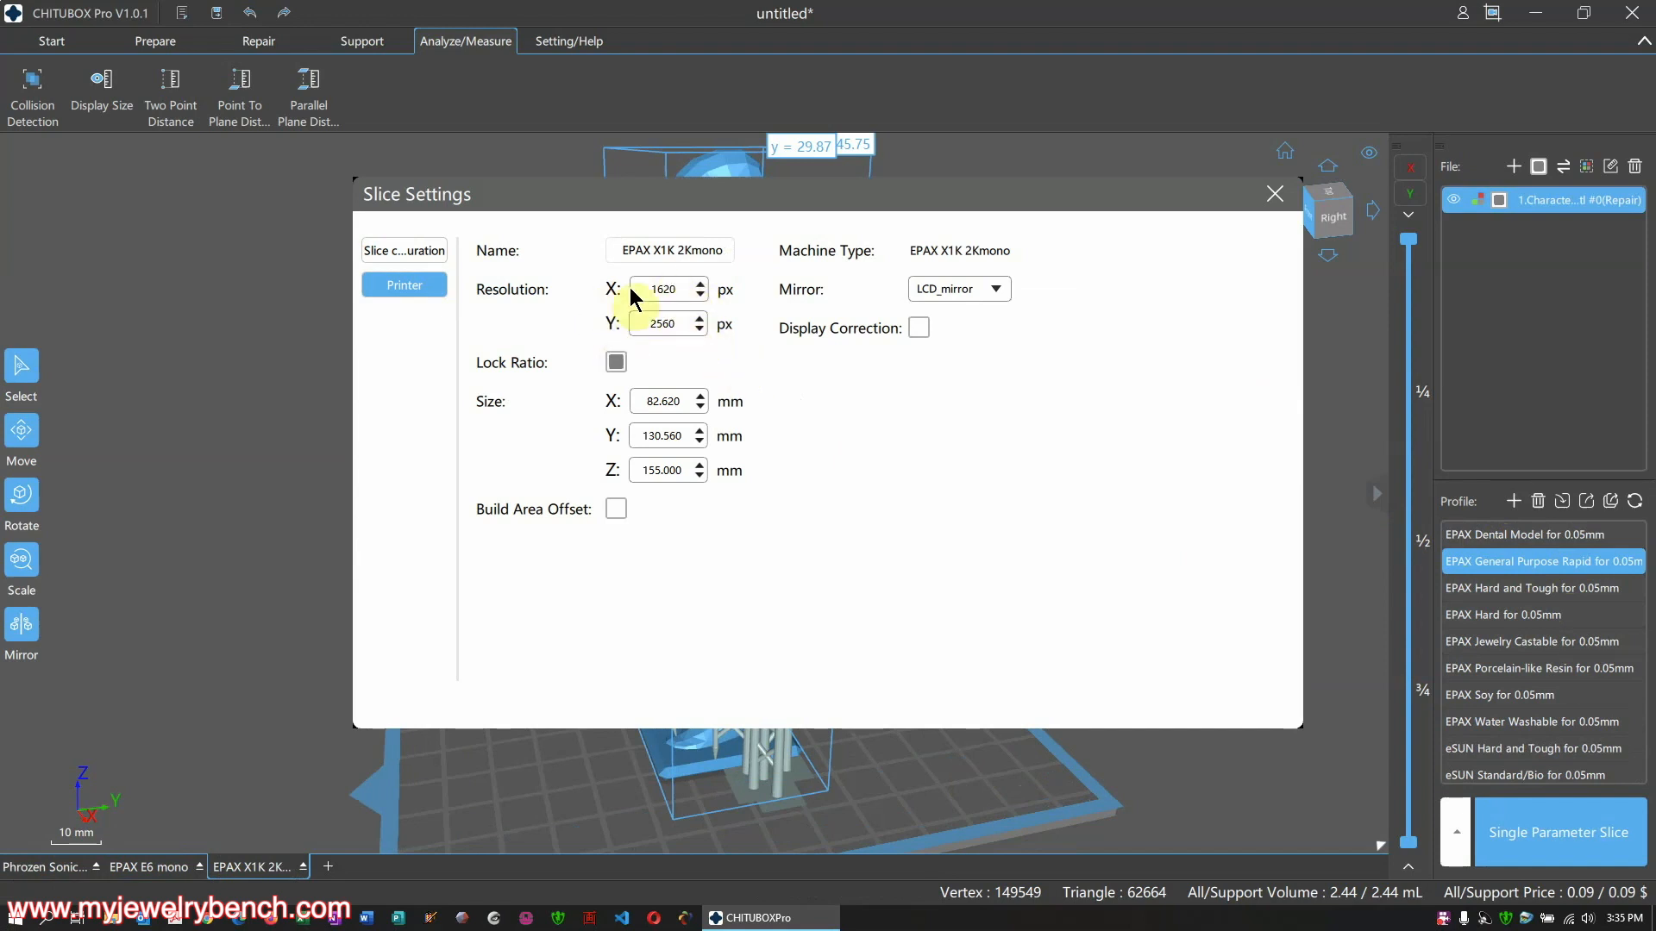
click(962, 293)
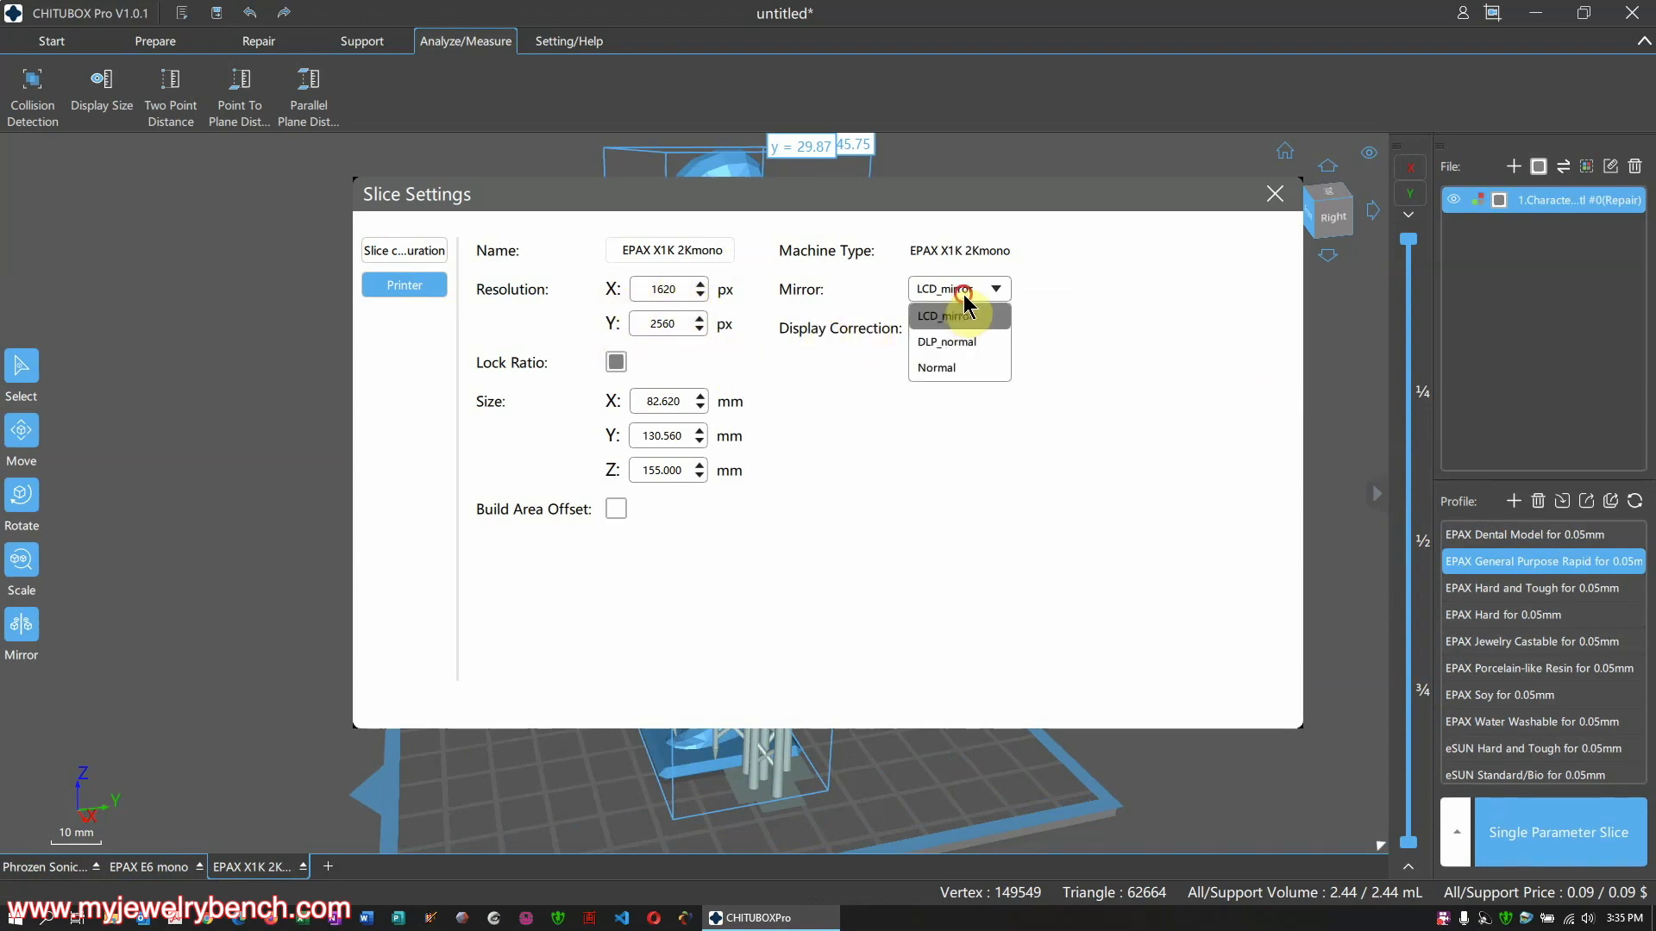
click(963, 298)
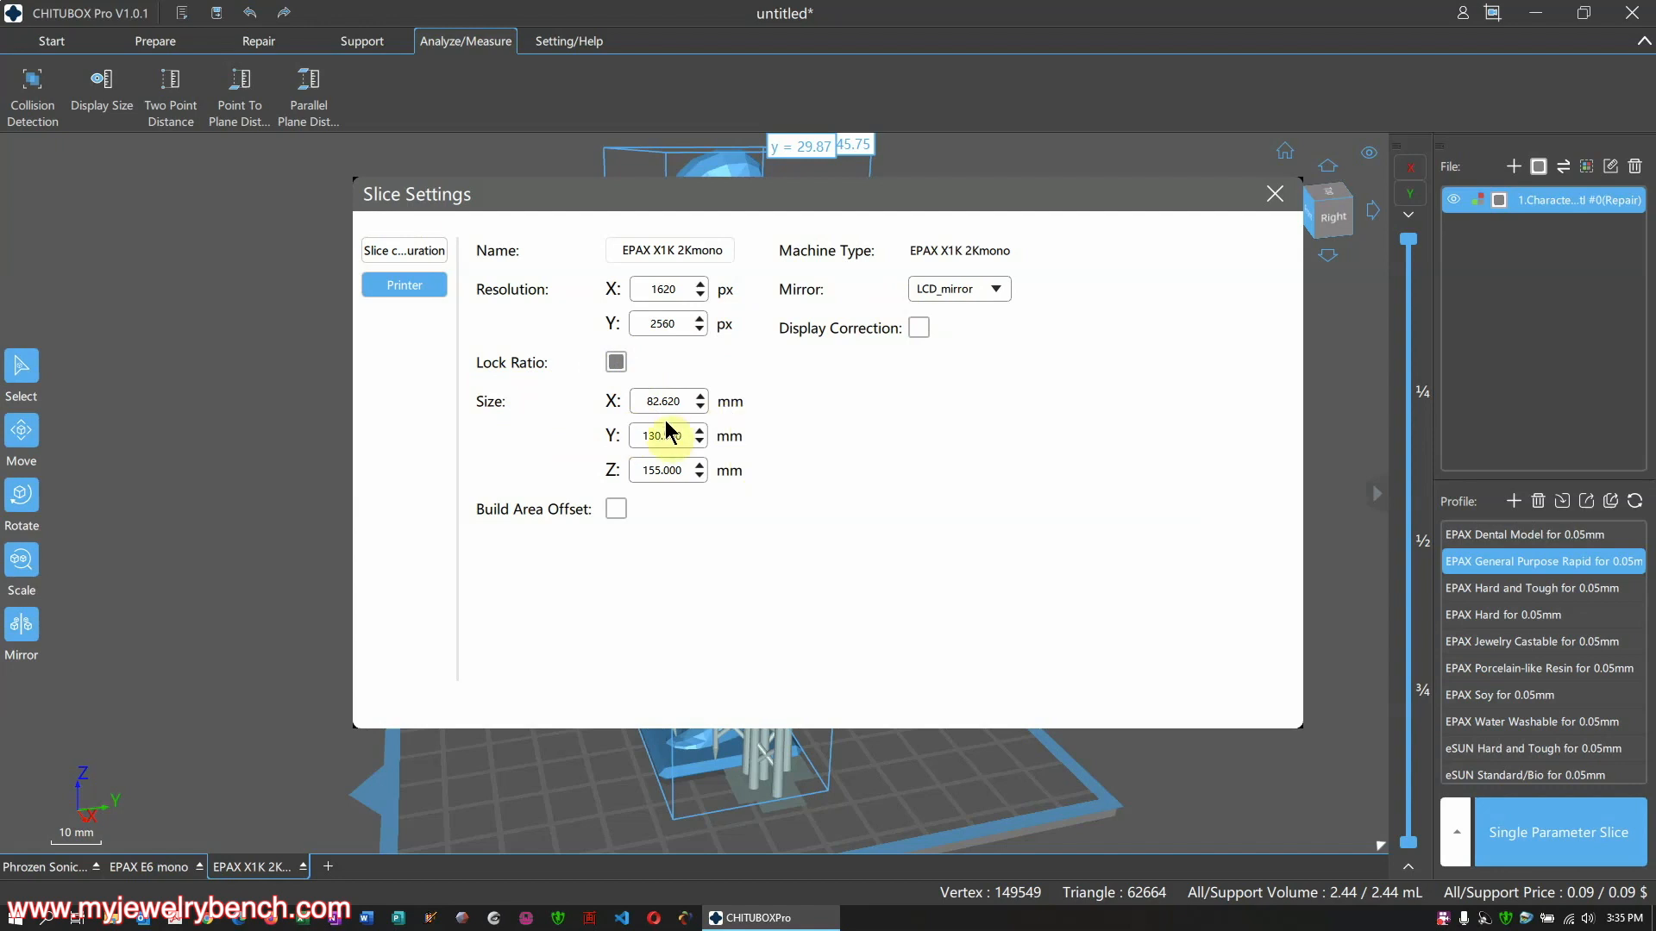
click(375, 250)
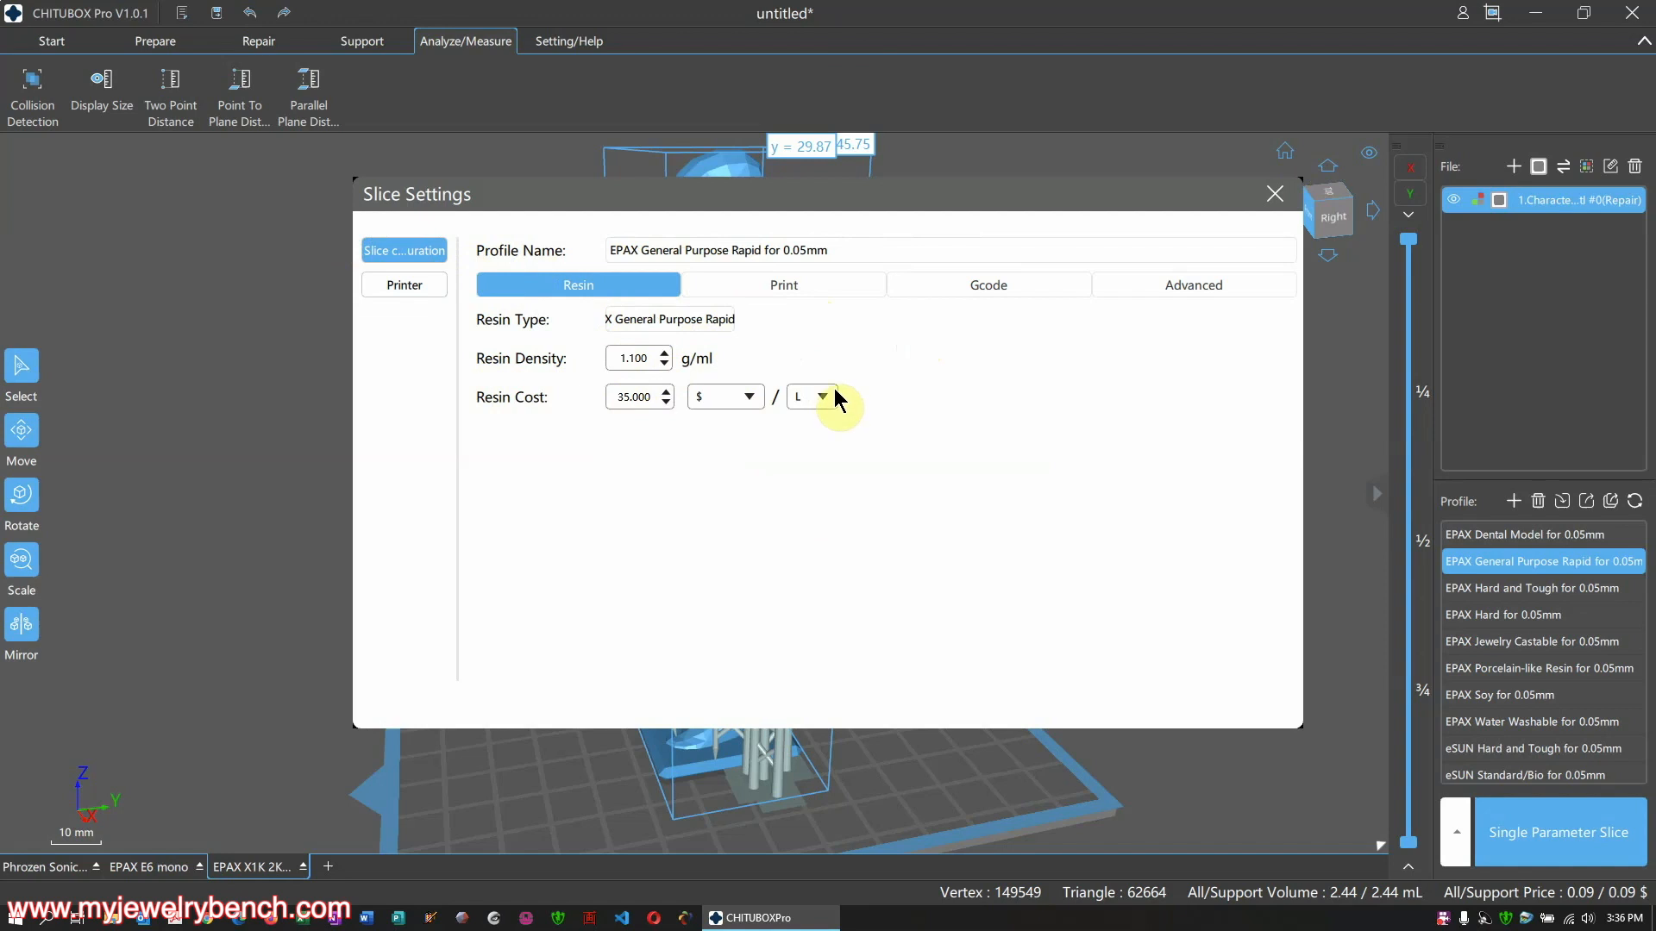
Set the Advanced Anti-aliasing Level to 8 and close Slice Settings
click(767, 297)
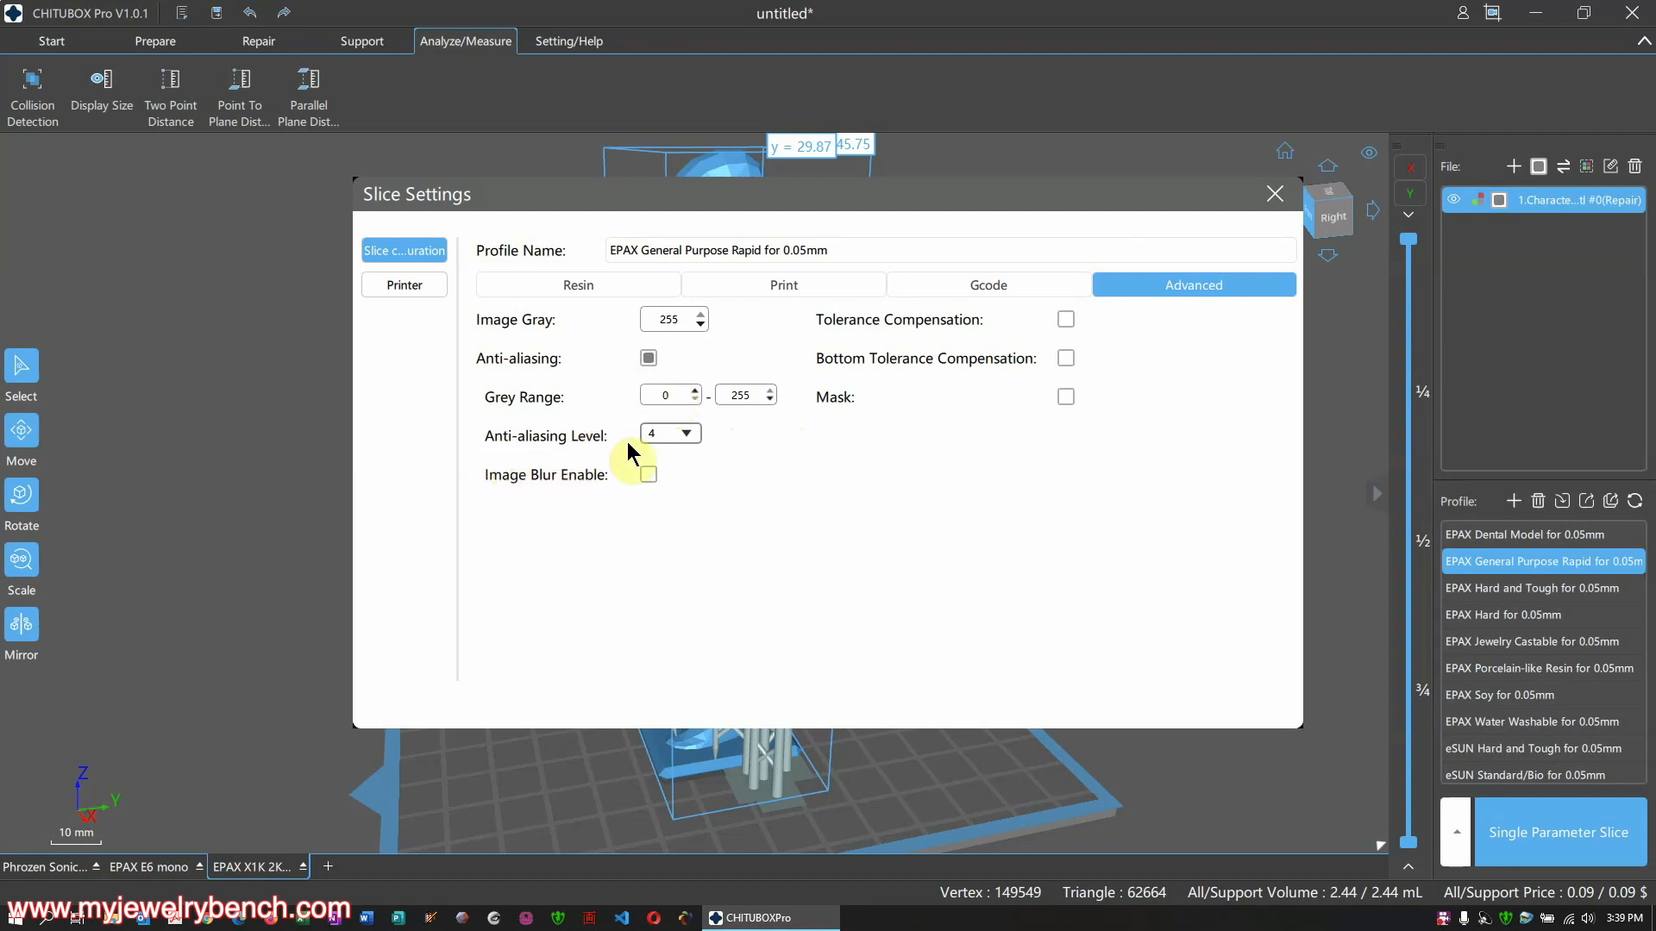
click(672, 435)
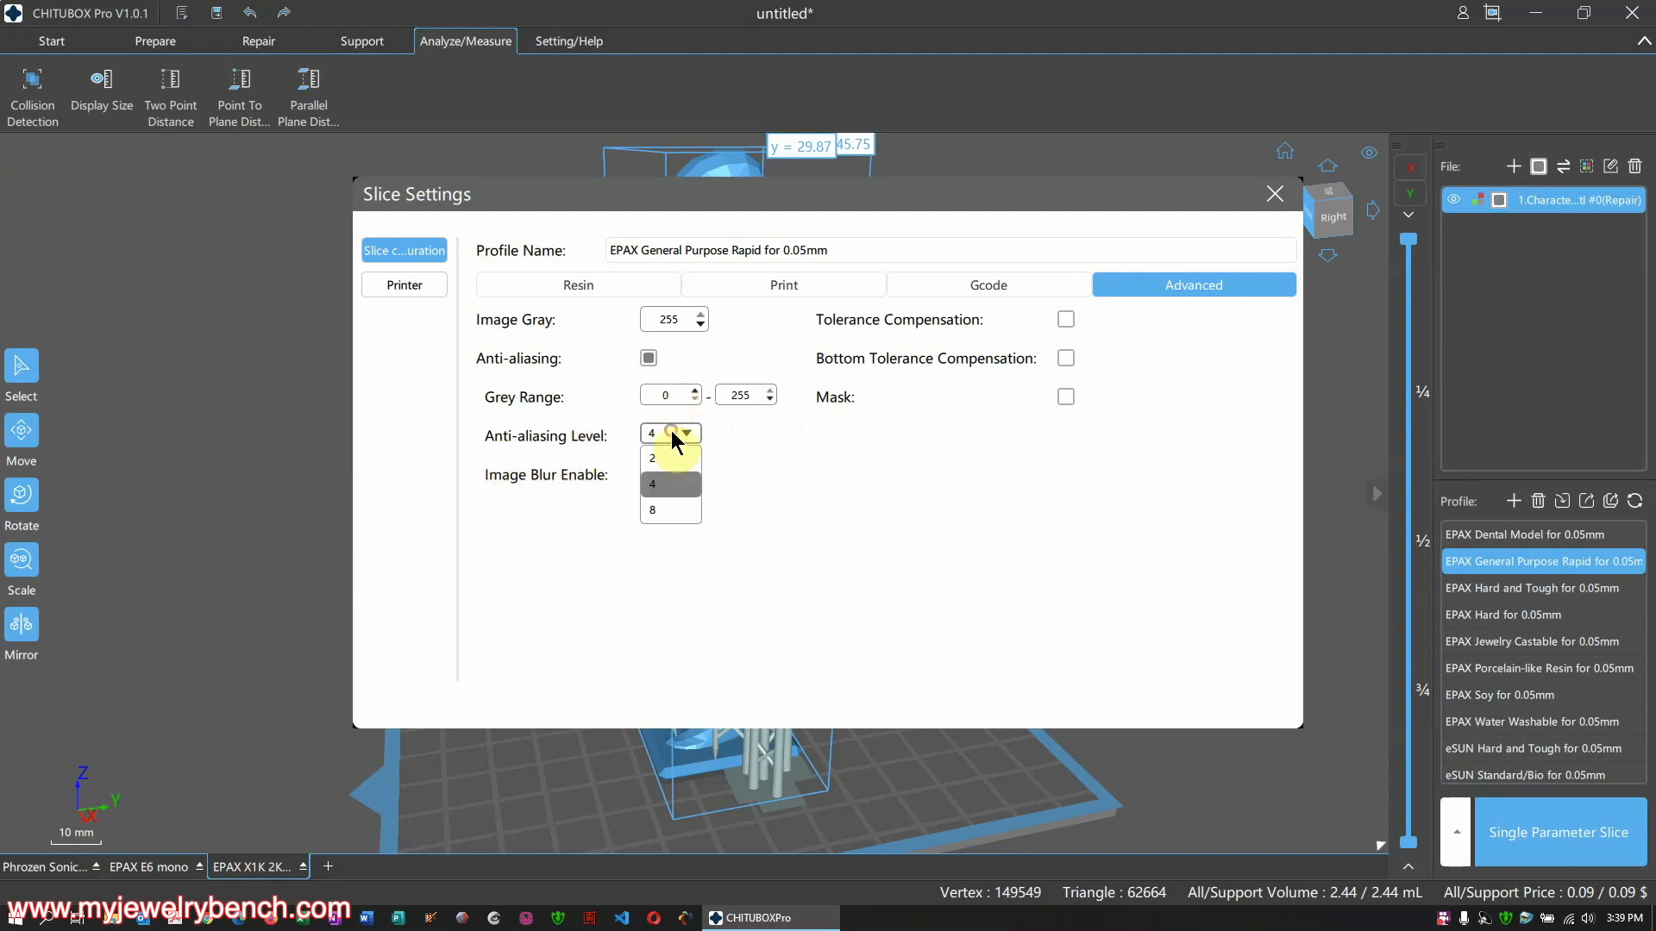
click(662, 513)
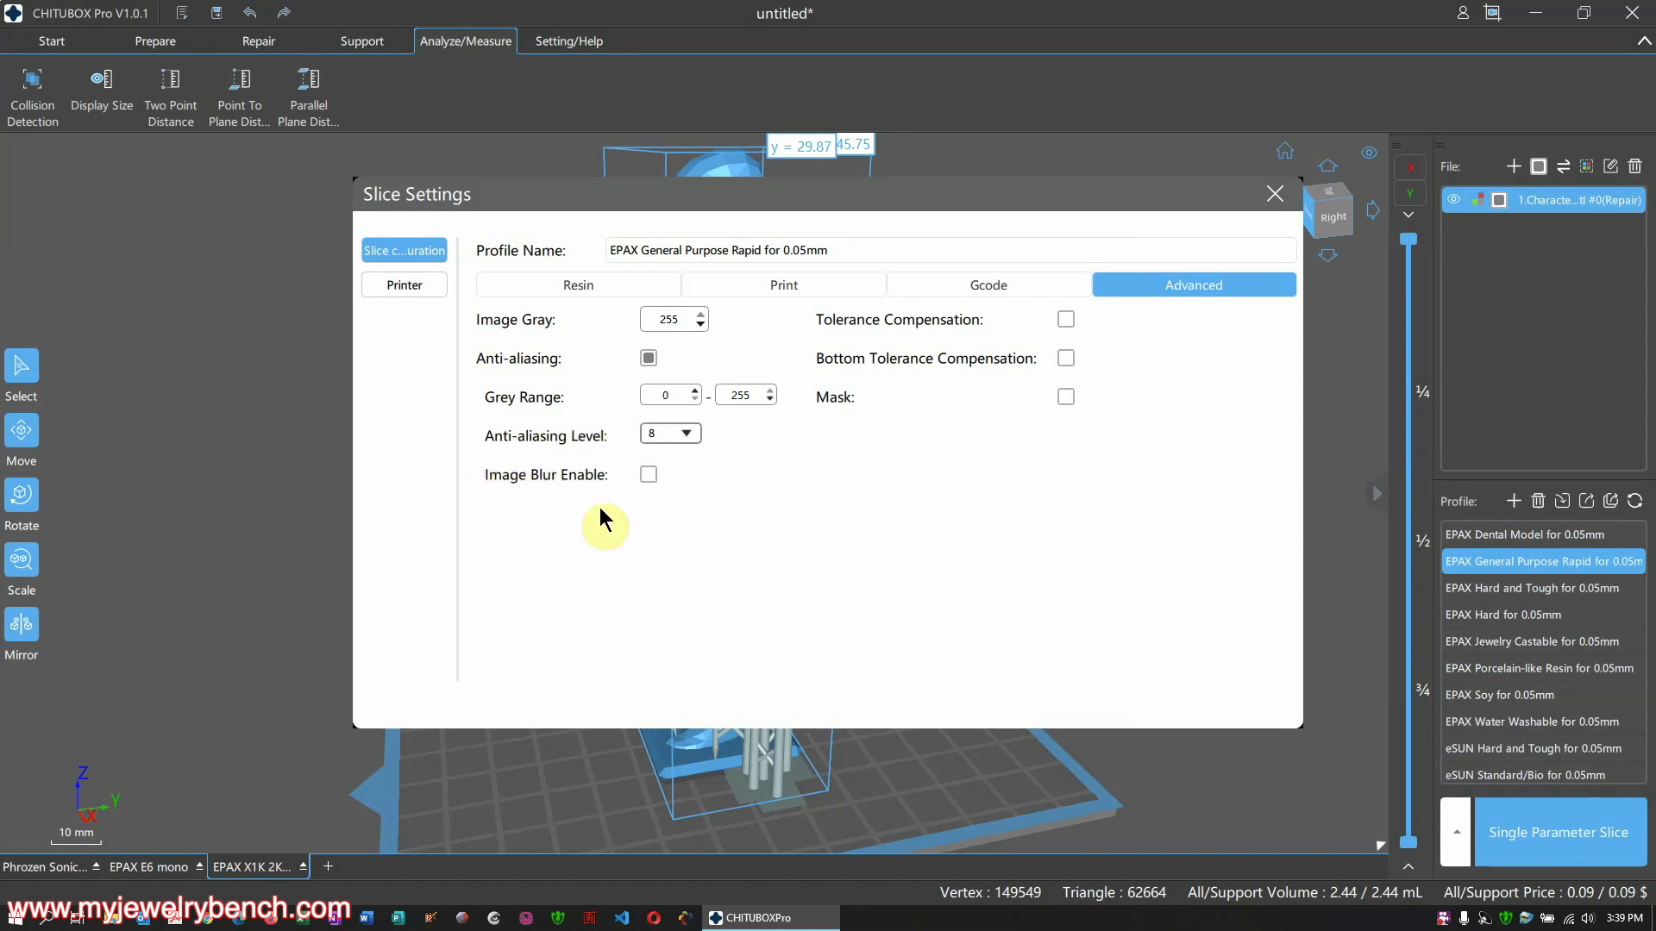
click(1273, 193)
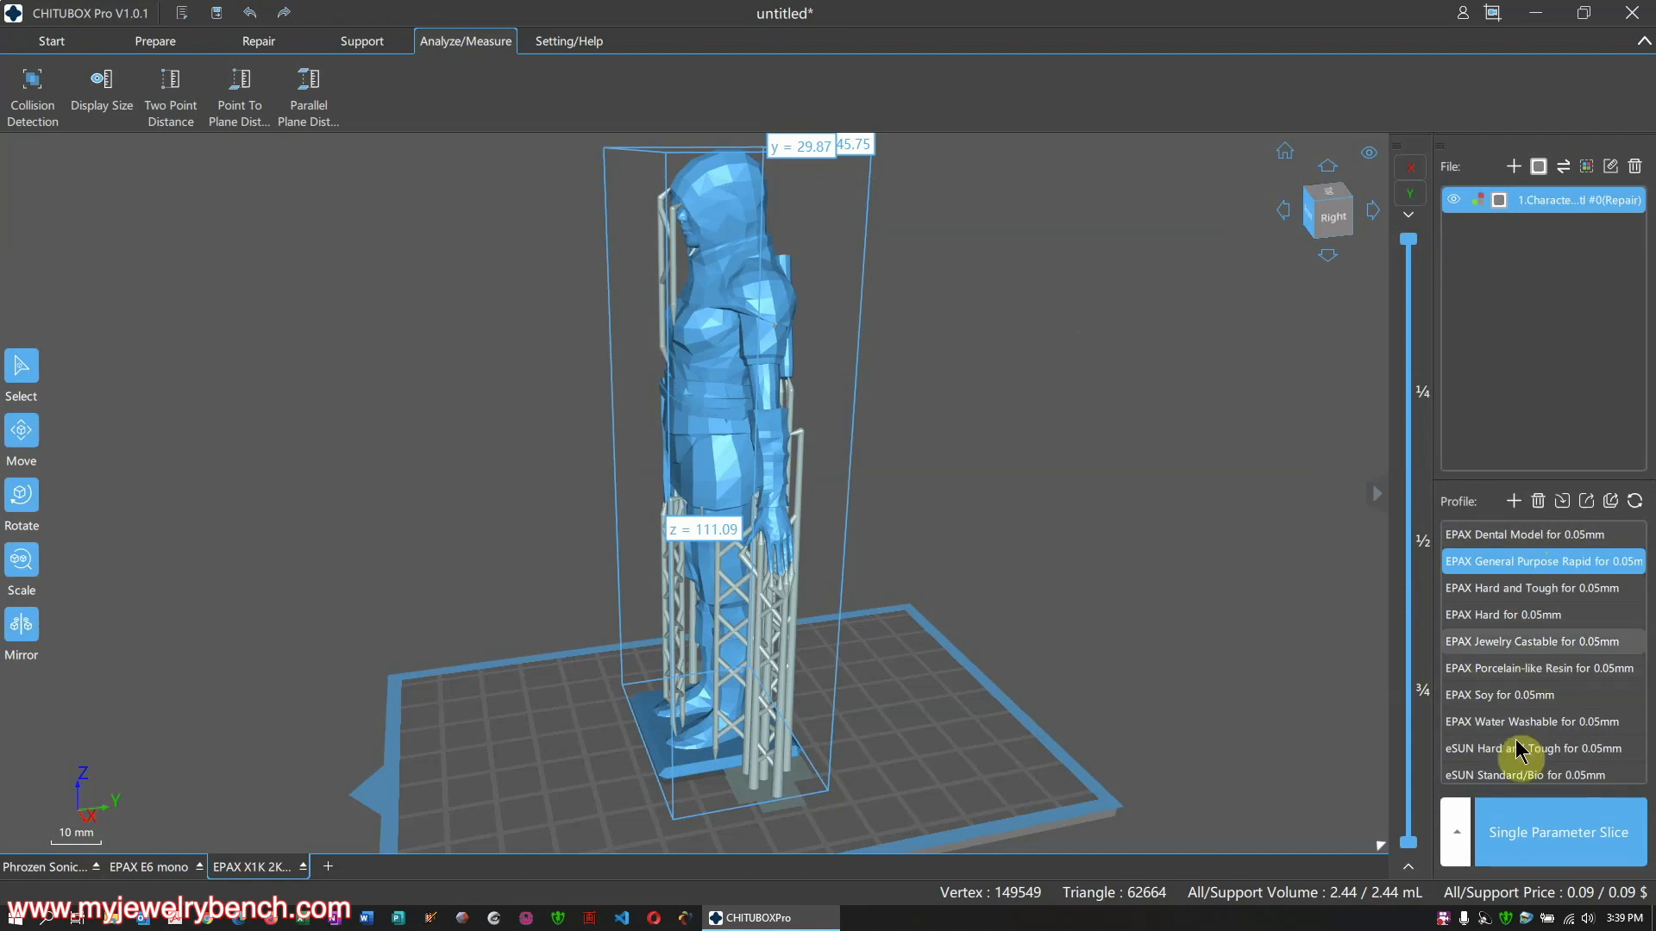
Slice for a 7h16m17s preview, then move GenesisRingTest's figure to X -6.61, Y 25.30
click(1566, 828)
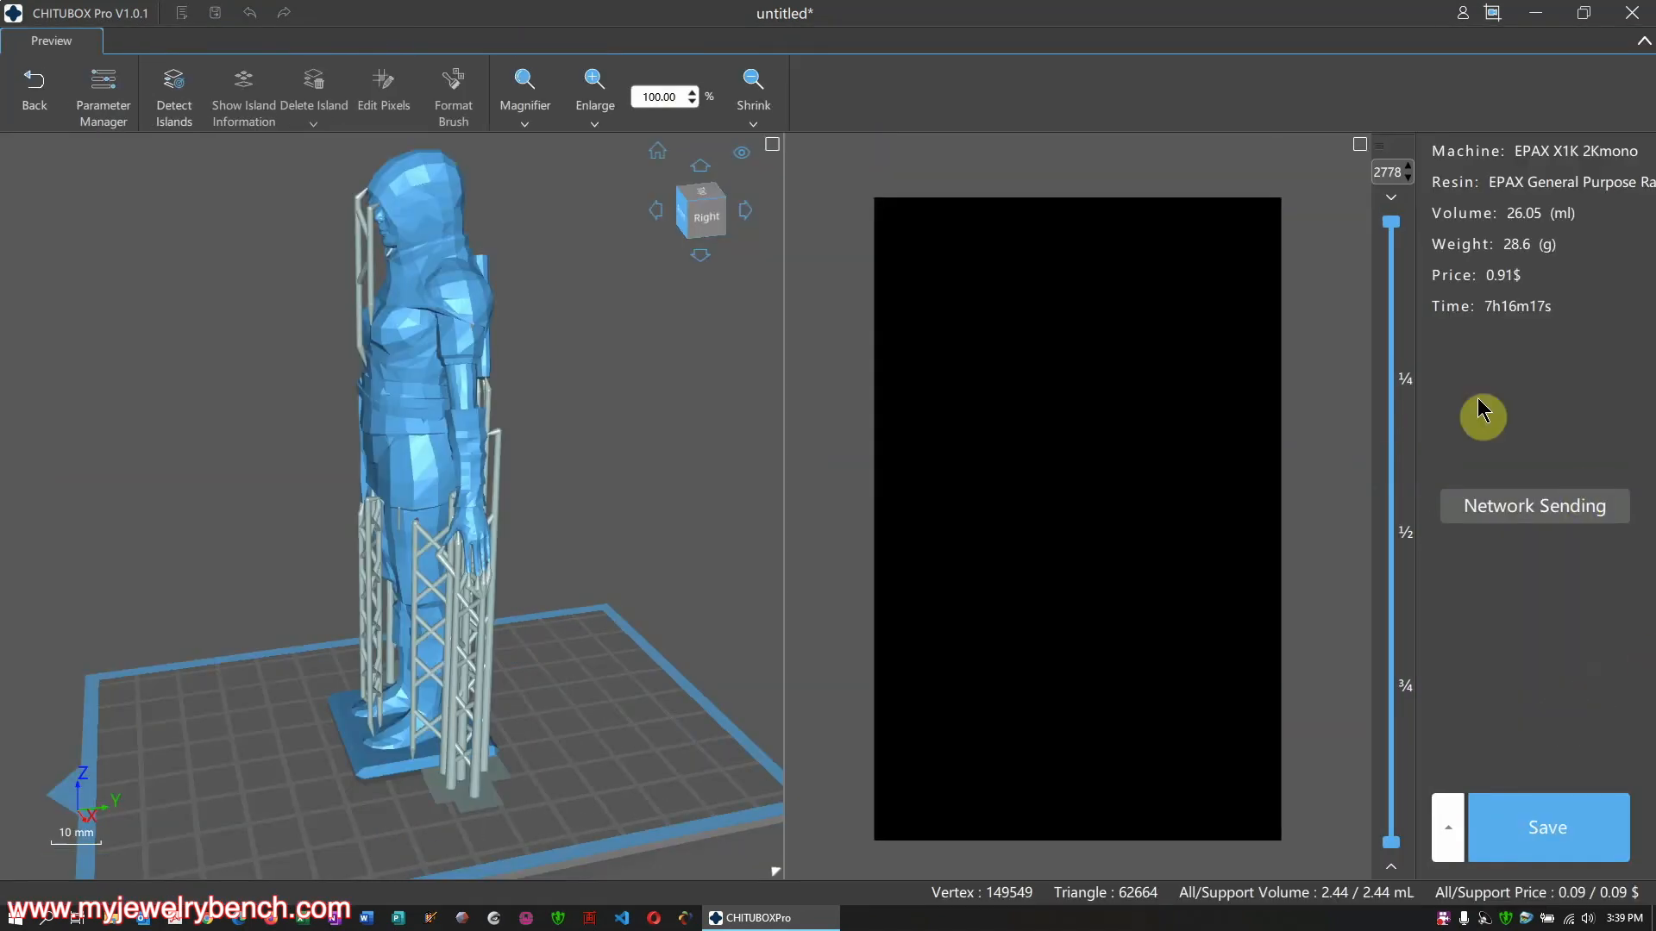
middle_drag(615, 382, 675, 394)
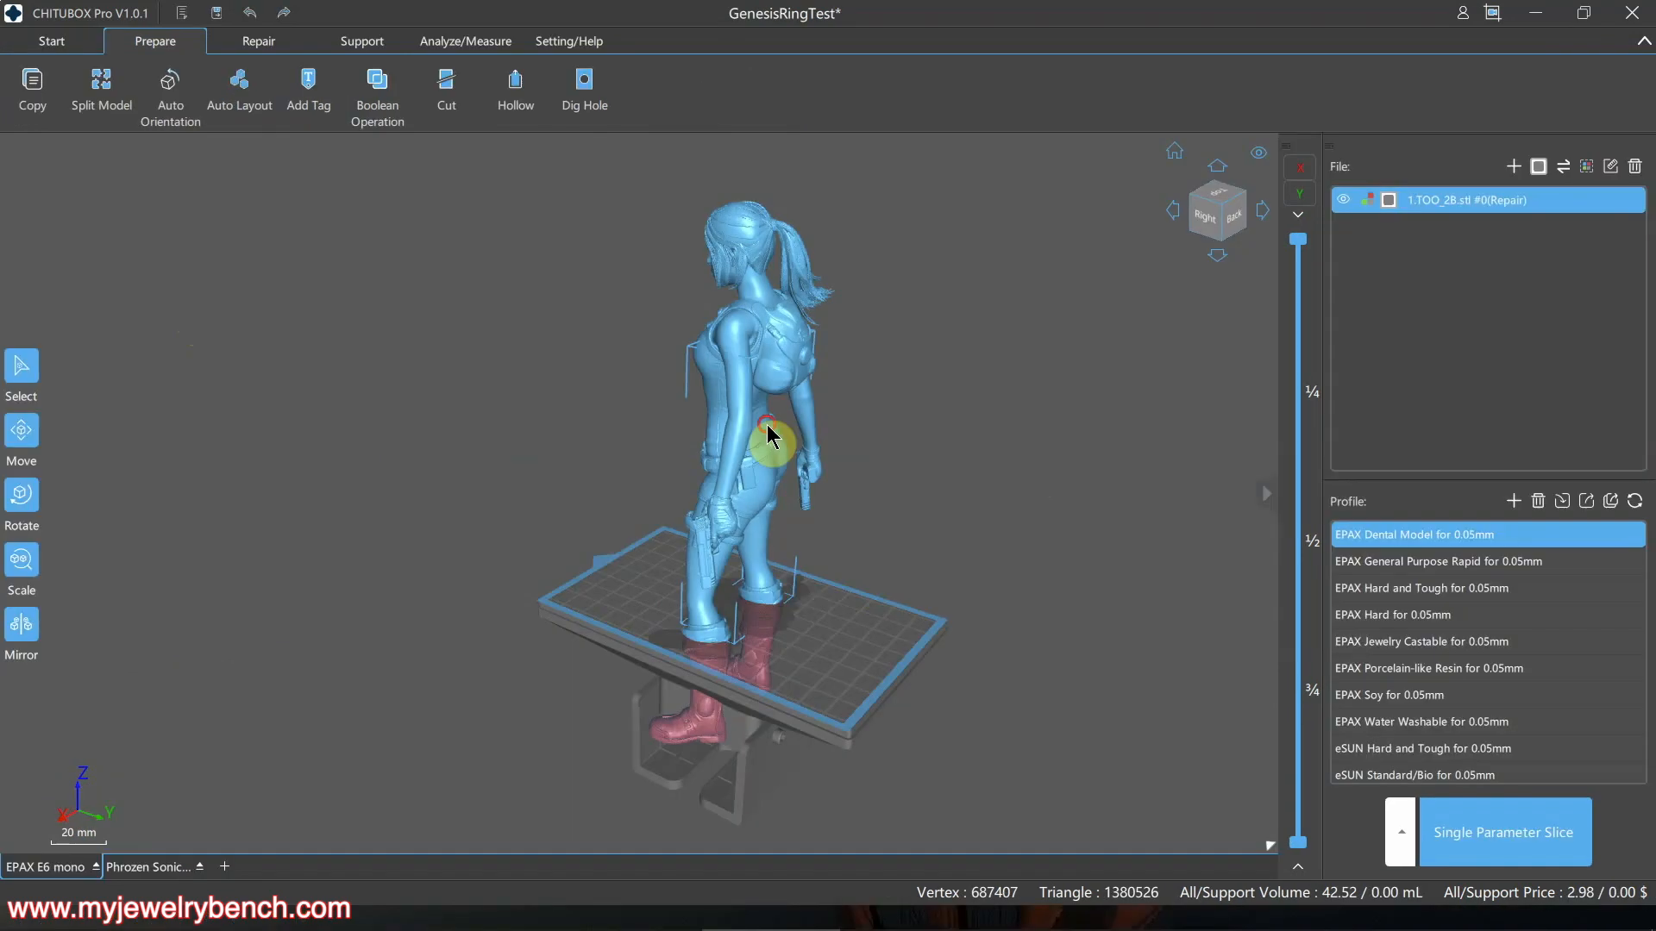
mouse_move(772, 436)
mouse_down()
mouse_move(772, 351)
mouse_move(758, 451)
mouse_move(758, 374)
mouse_move(751, 417)
mouse_up()
click(645, 441)
click(746, 406)
middle_drag(754, 448, 771, 456)
right_drag(643, 539, 815, 552)
mouse_move(796, 485)
mouse_down()
mouse_move(791, 427)
mouse_move(781, 459)
mouse_up()
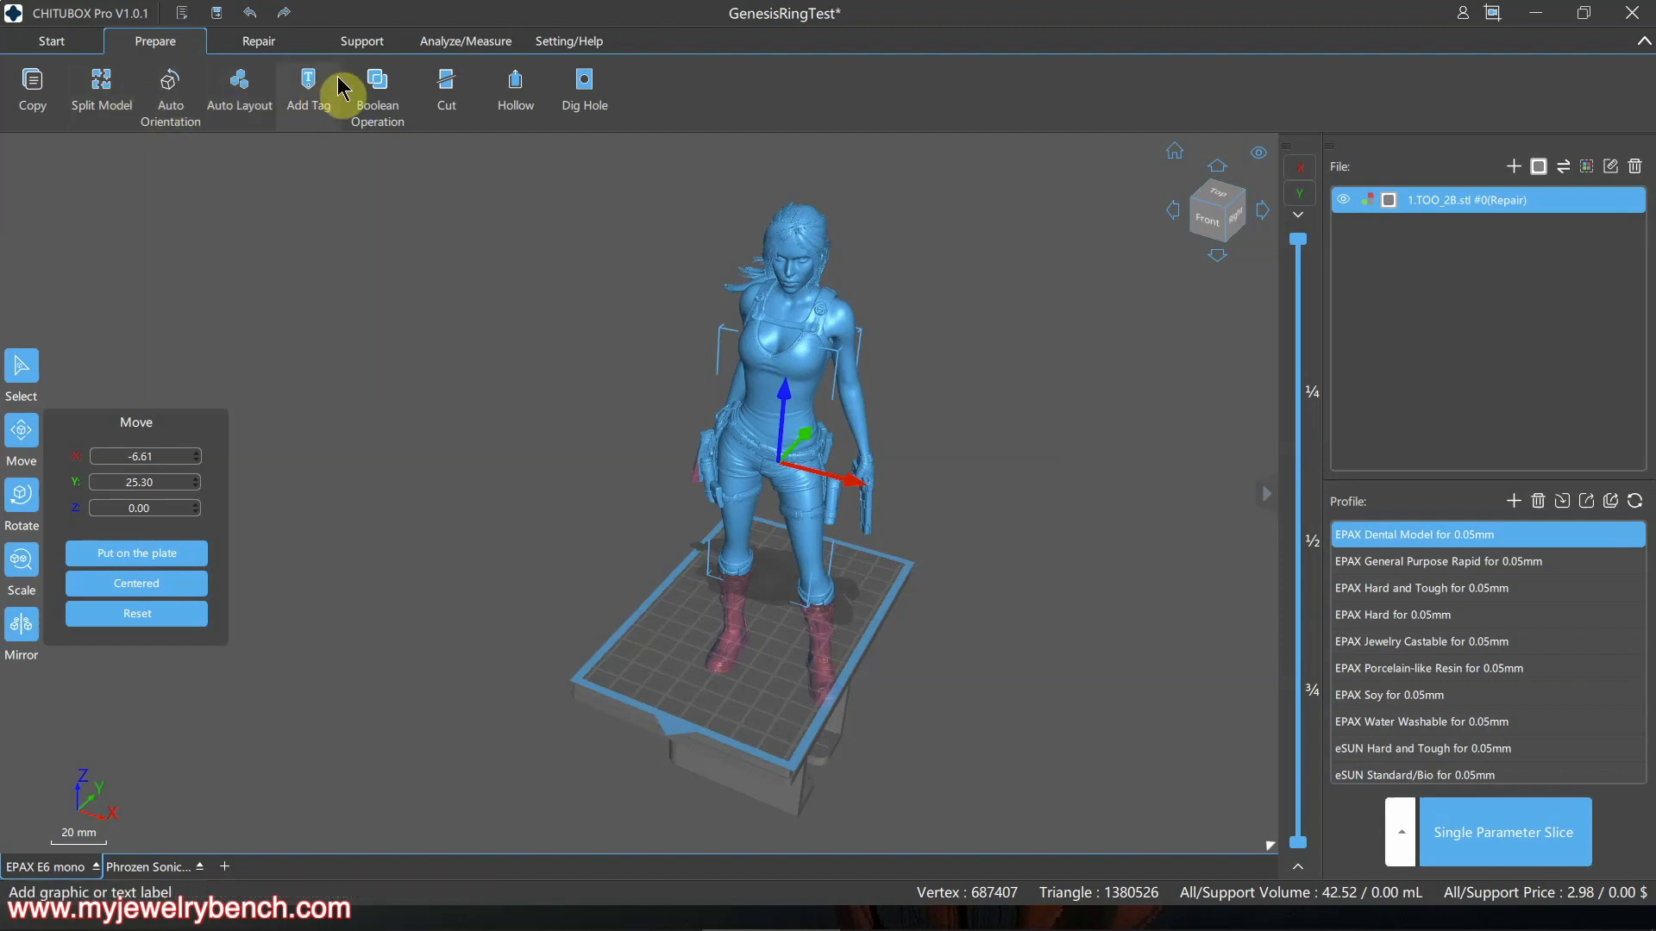
Look over the Start and Prepare tabs, Rotate and Scale, then orbit the unsupported archer figure
click(67, 49)
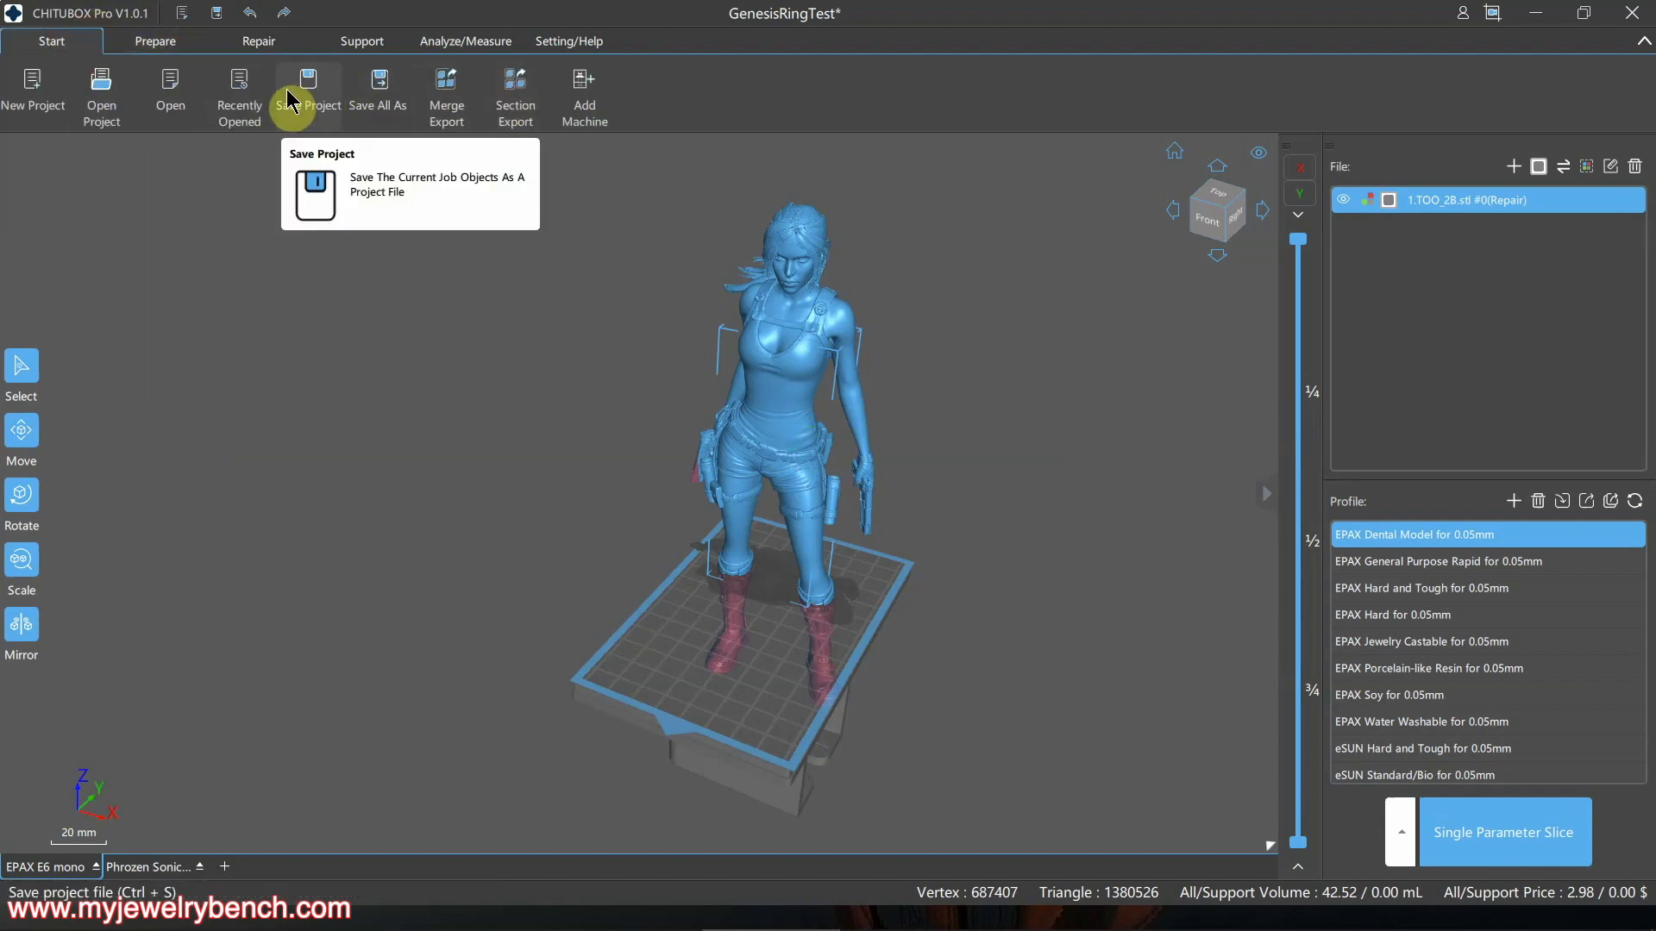
click(159, 44)
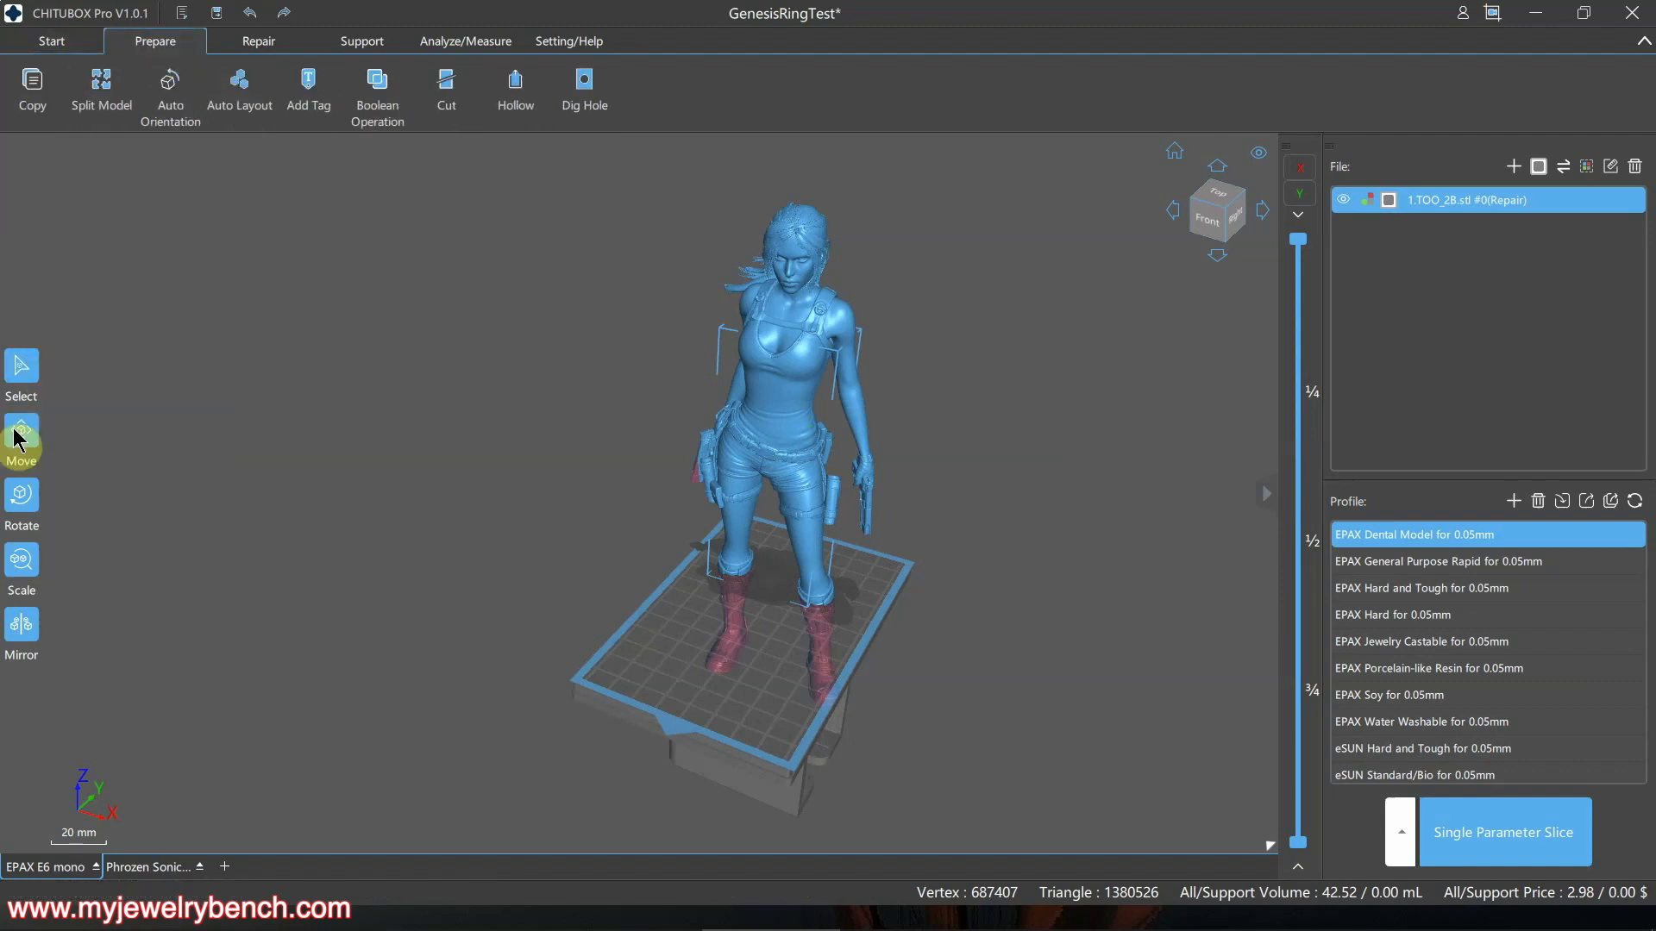
click(29, 505)
click(23, 560)
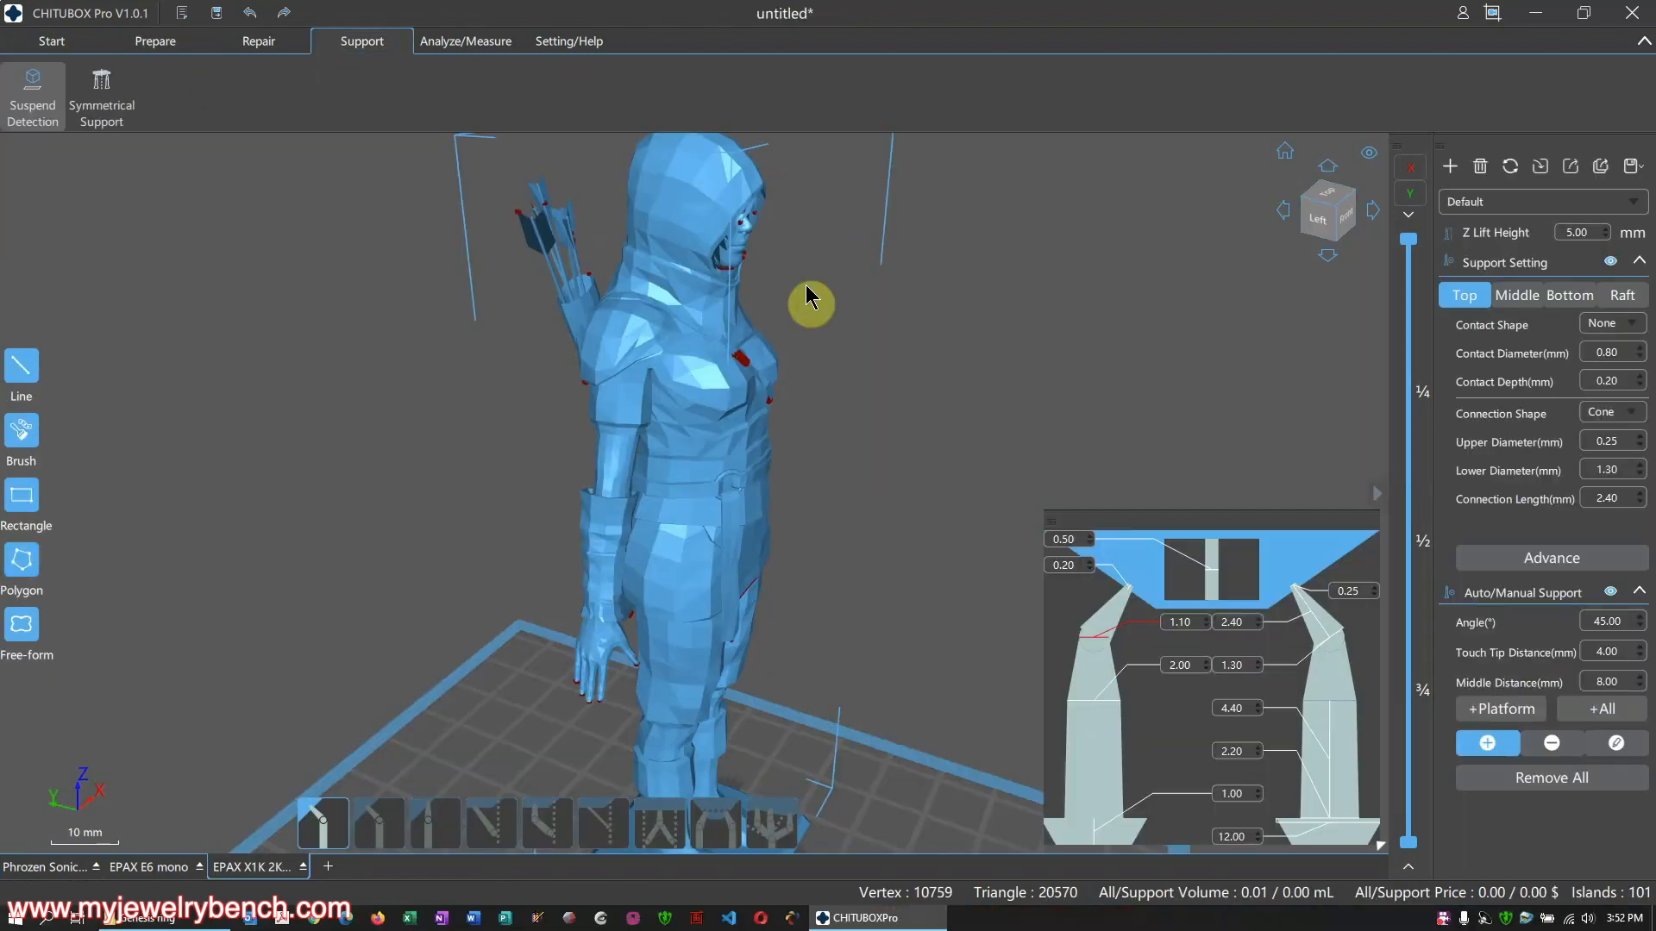
right_drag(810, 296, 821, 418)
Detect the archer's overhang points, add supports at all of them, and support the left hand
scroll(751, 507, up, 5)
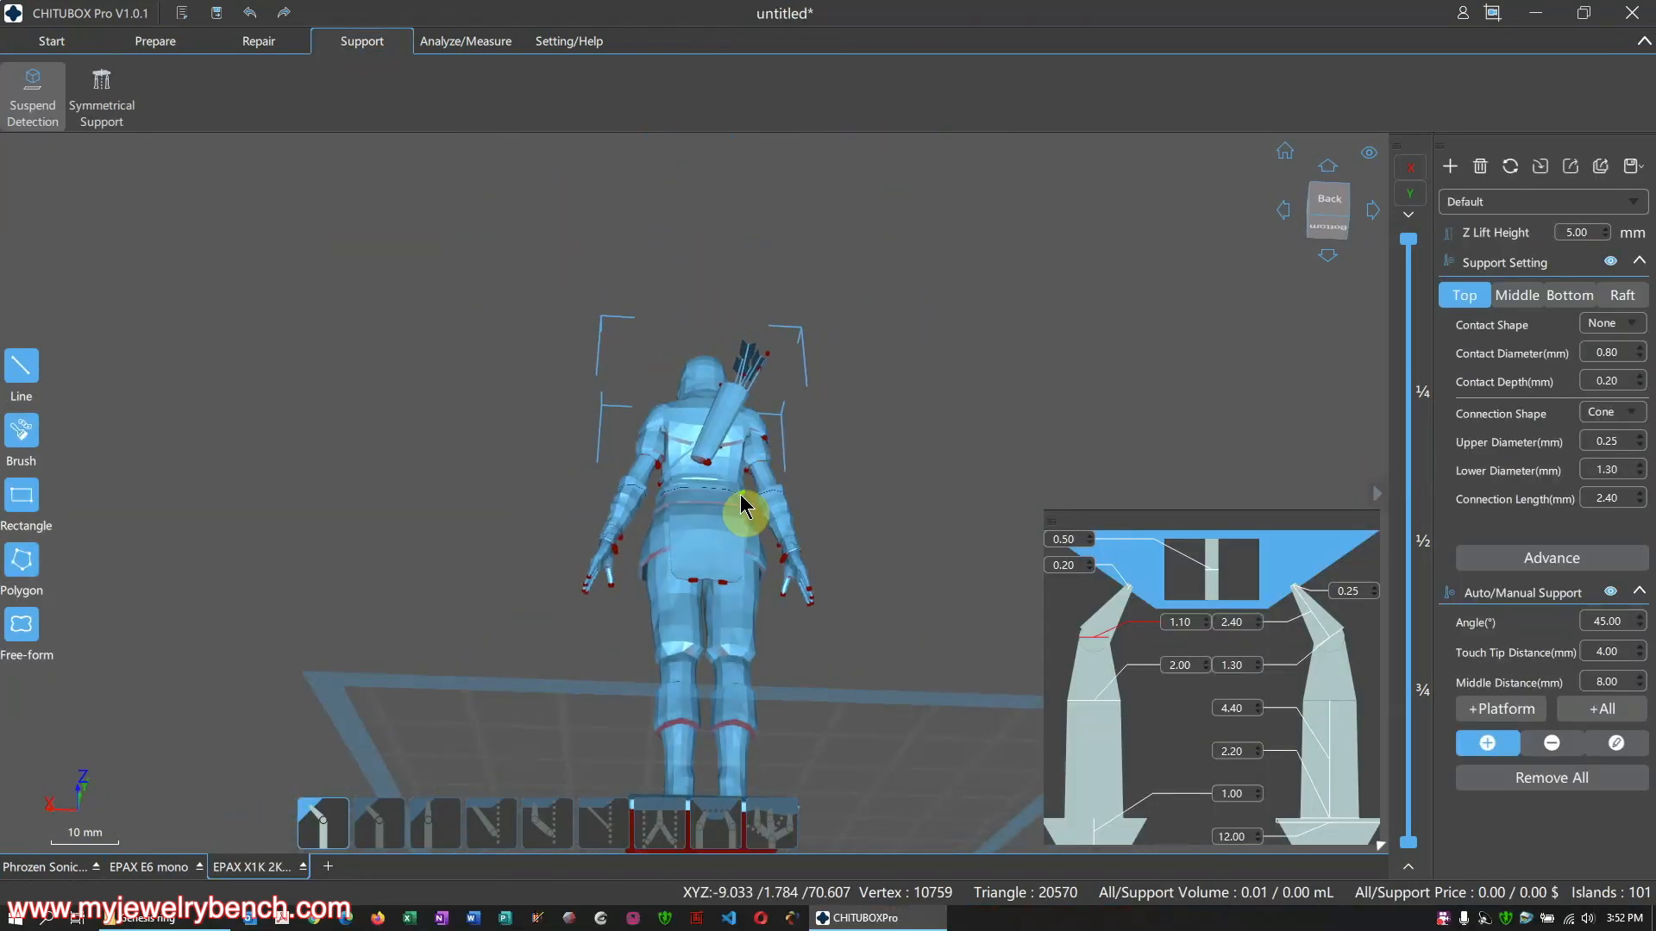
click(34, 102)
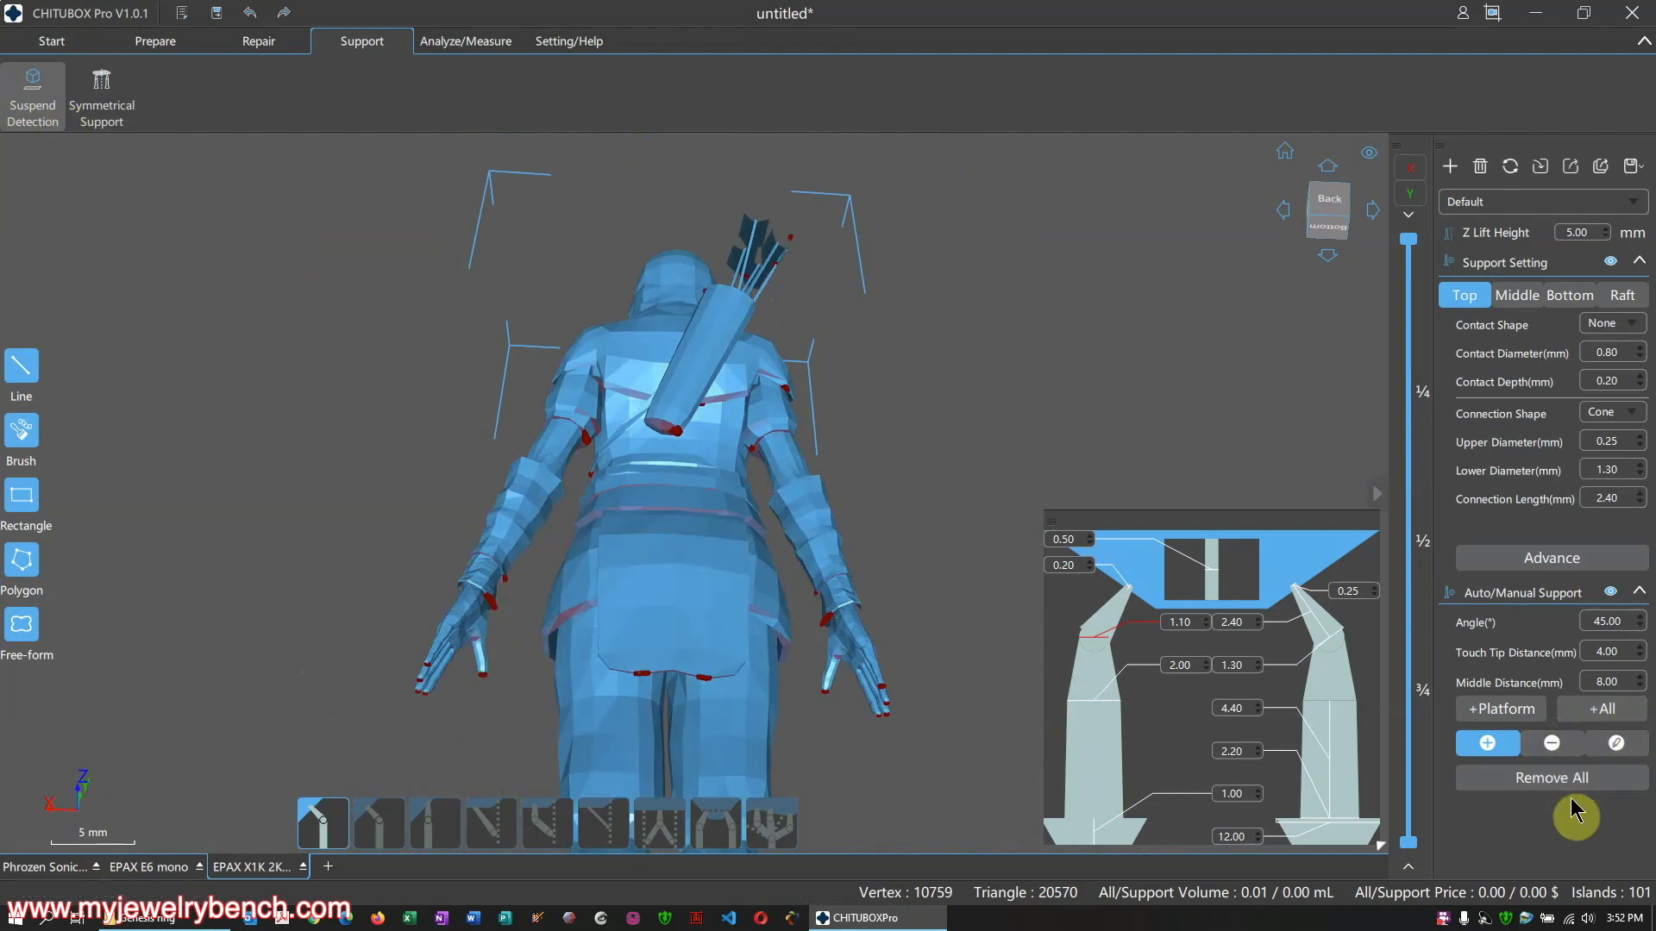
click(1611, 715)
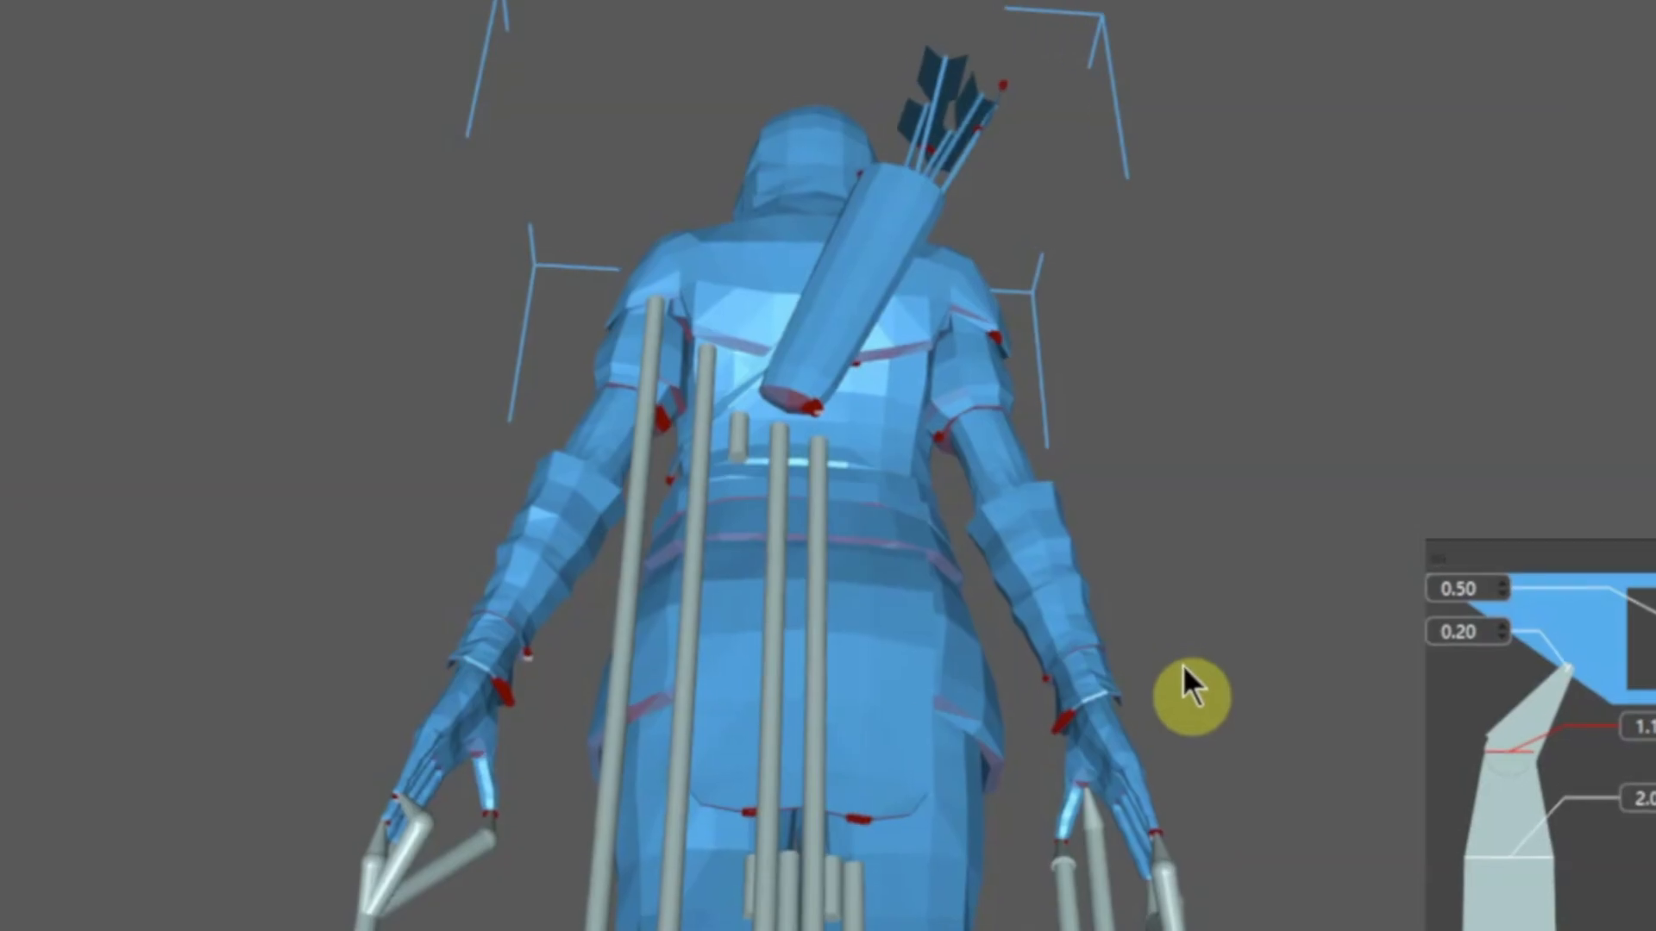
scroll(812, 569, up, 5)
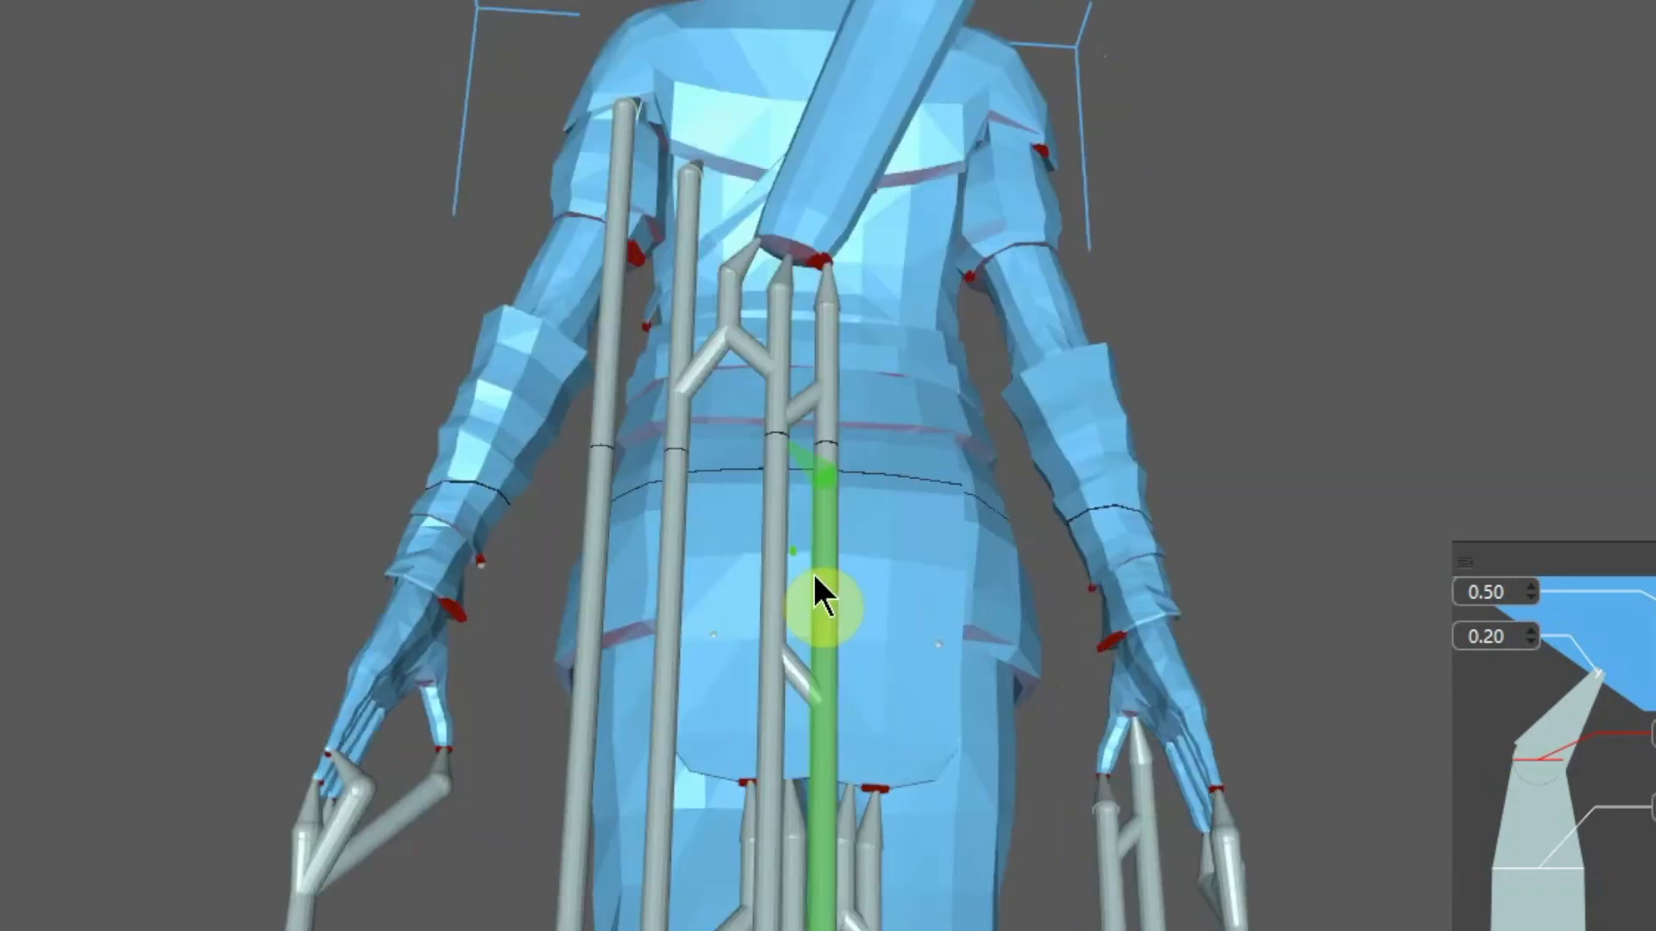
right_drag(858, 578, 771, 563)
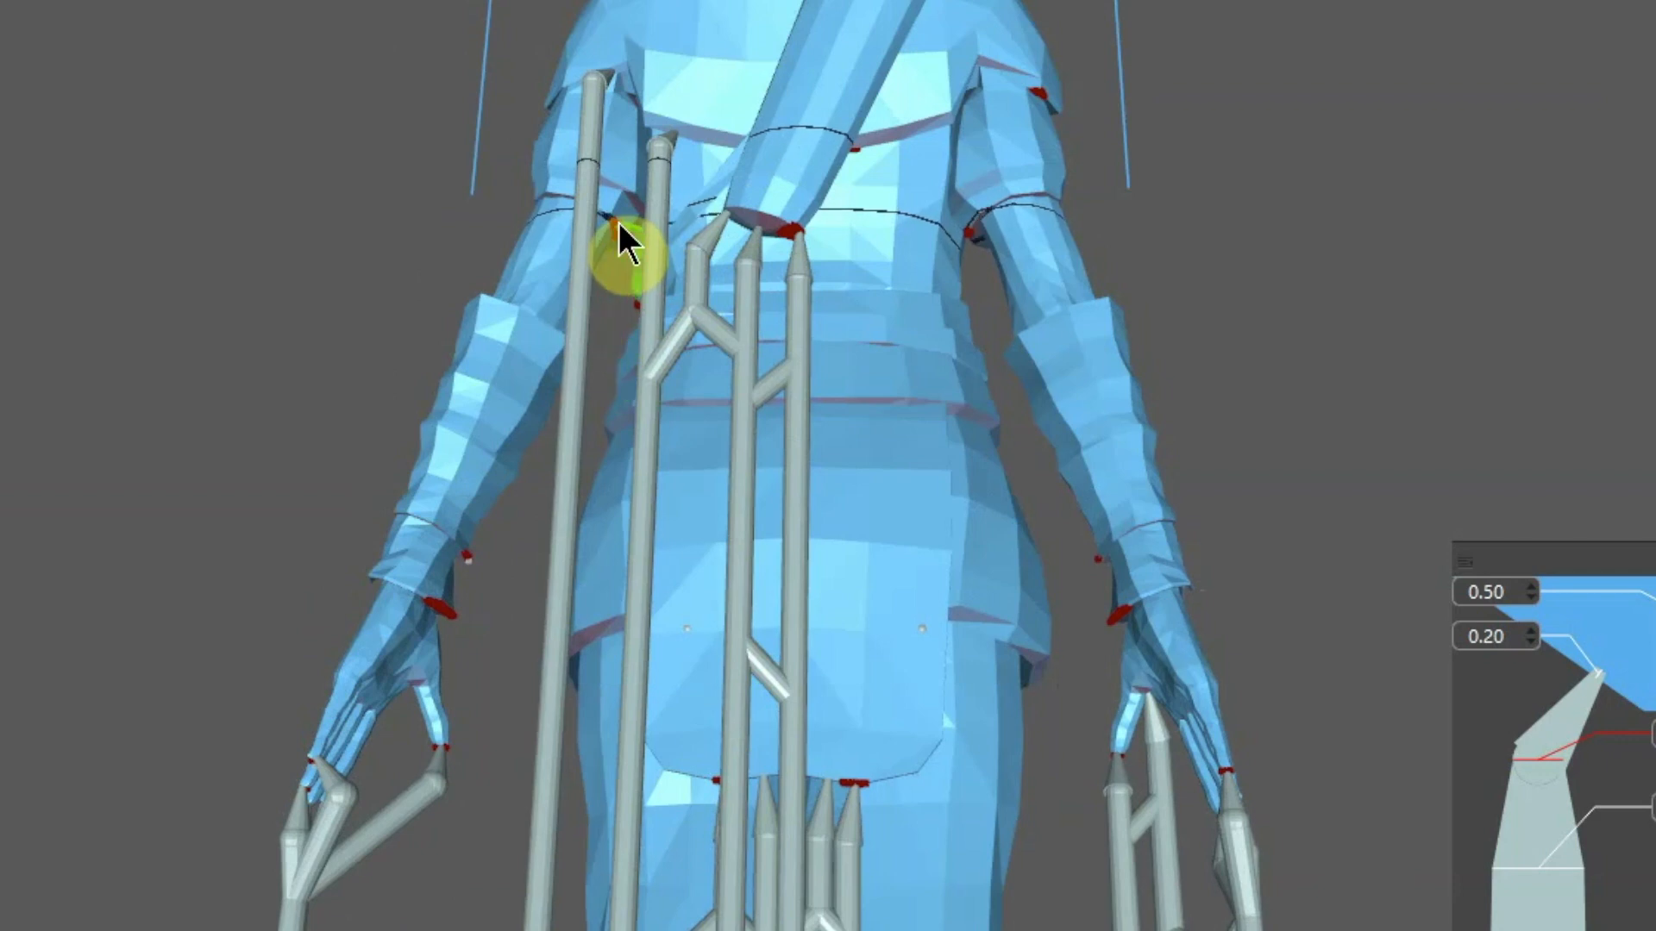
click(441, 607)
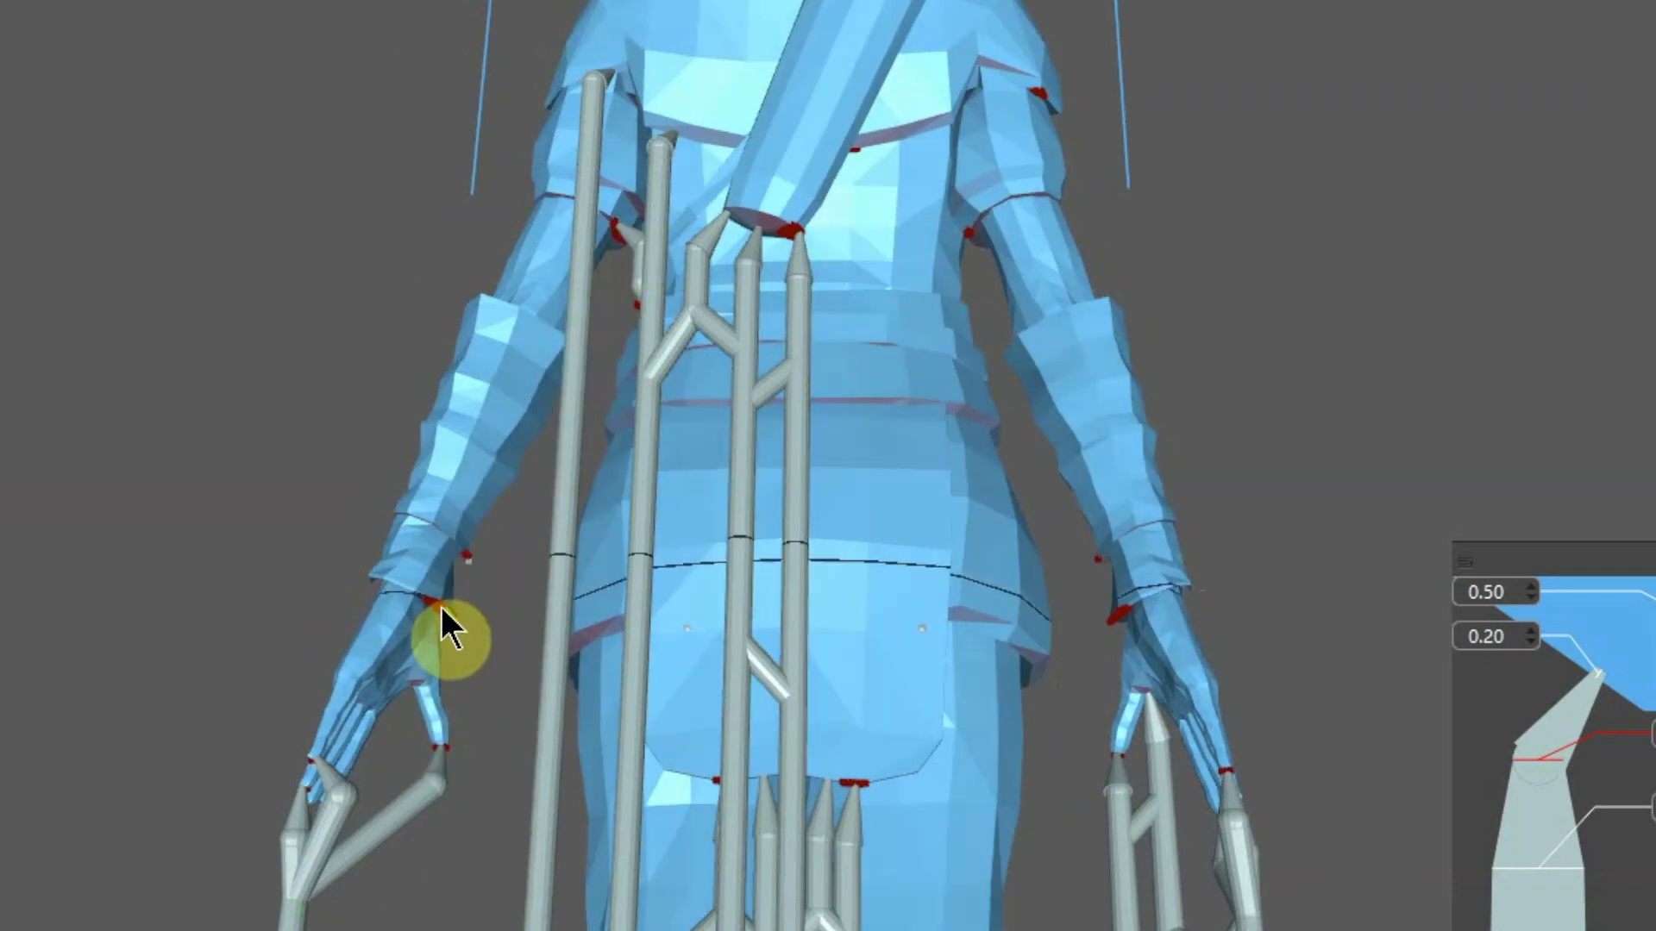
click(1118, 612)
Orbit and zoom to a close front view of the archer's face
scroll(1090, 572, up, 7)
scroll(1085, 563, down, 9)
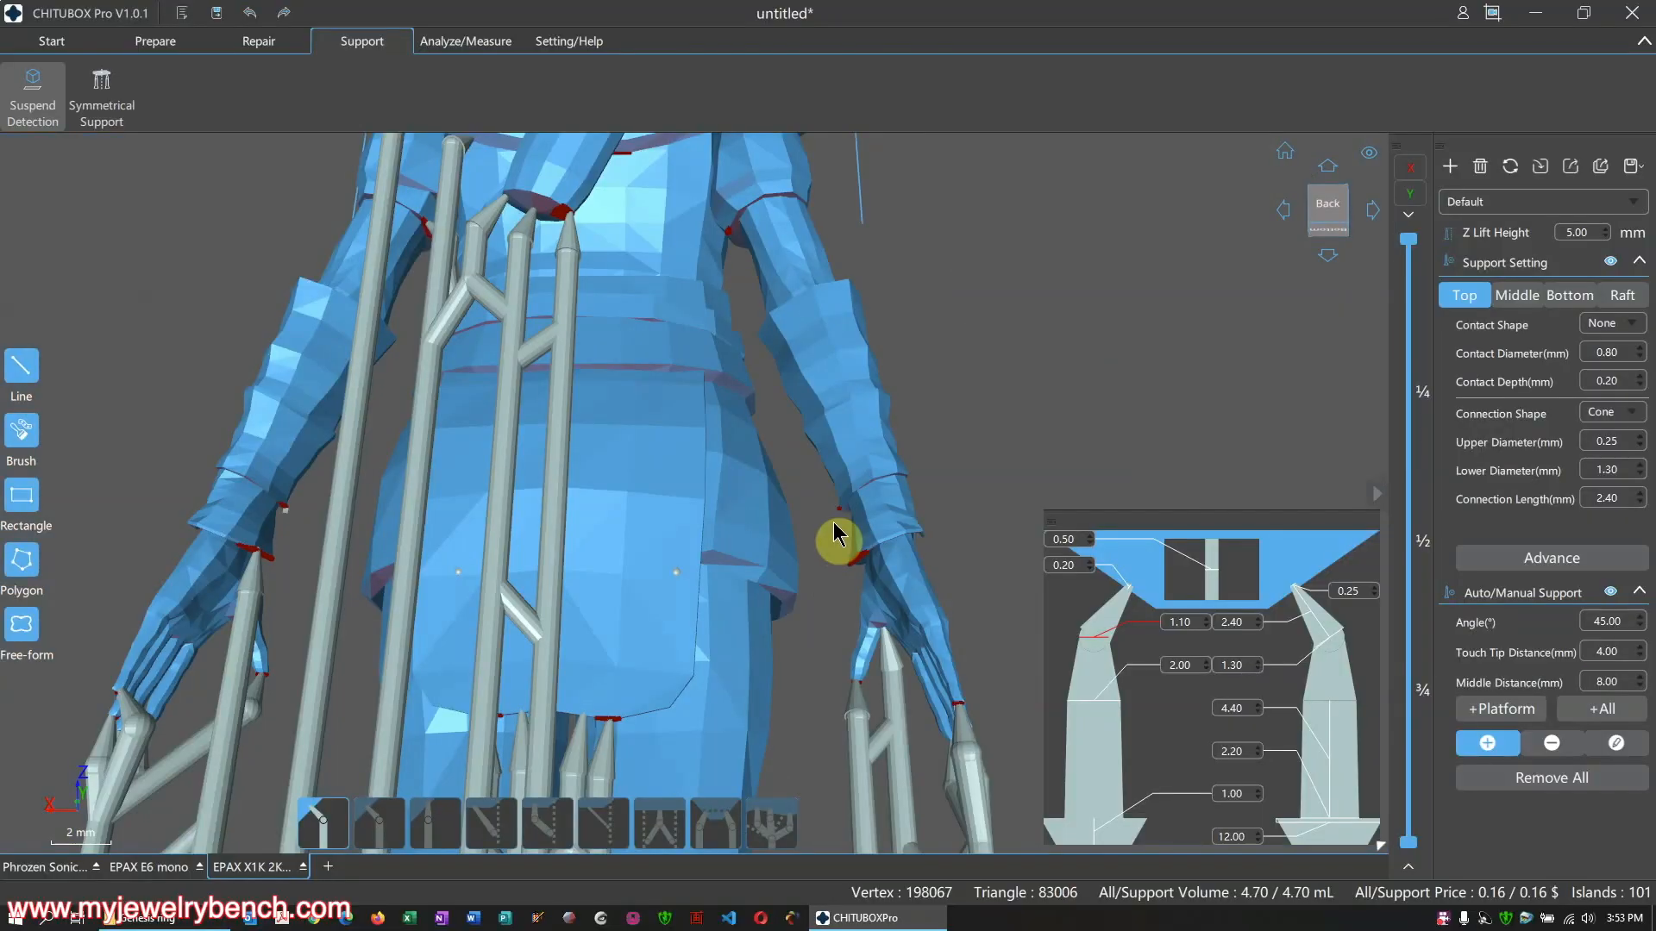
right_drag(851, 536, 730, 489)
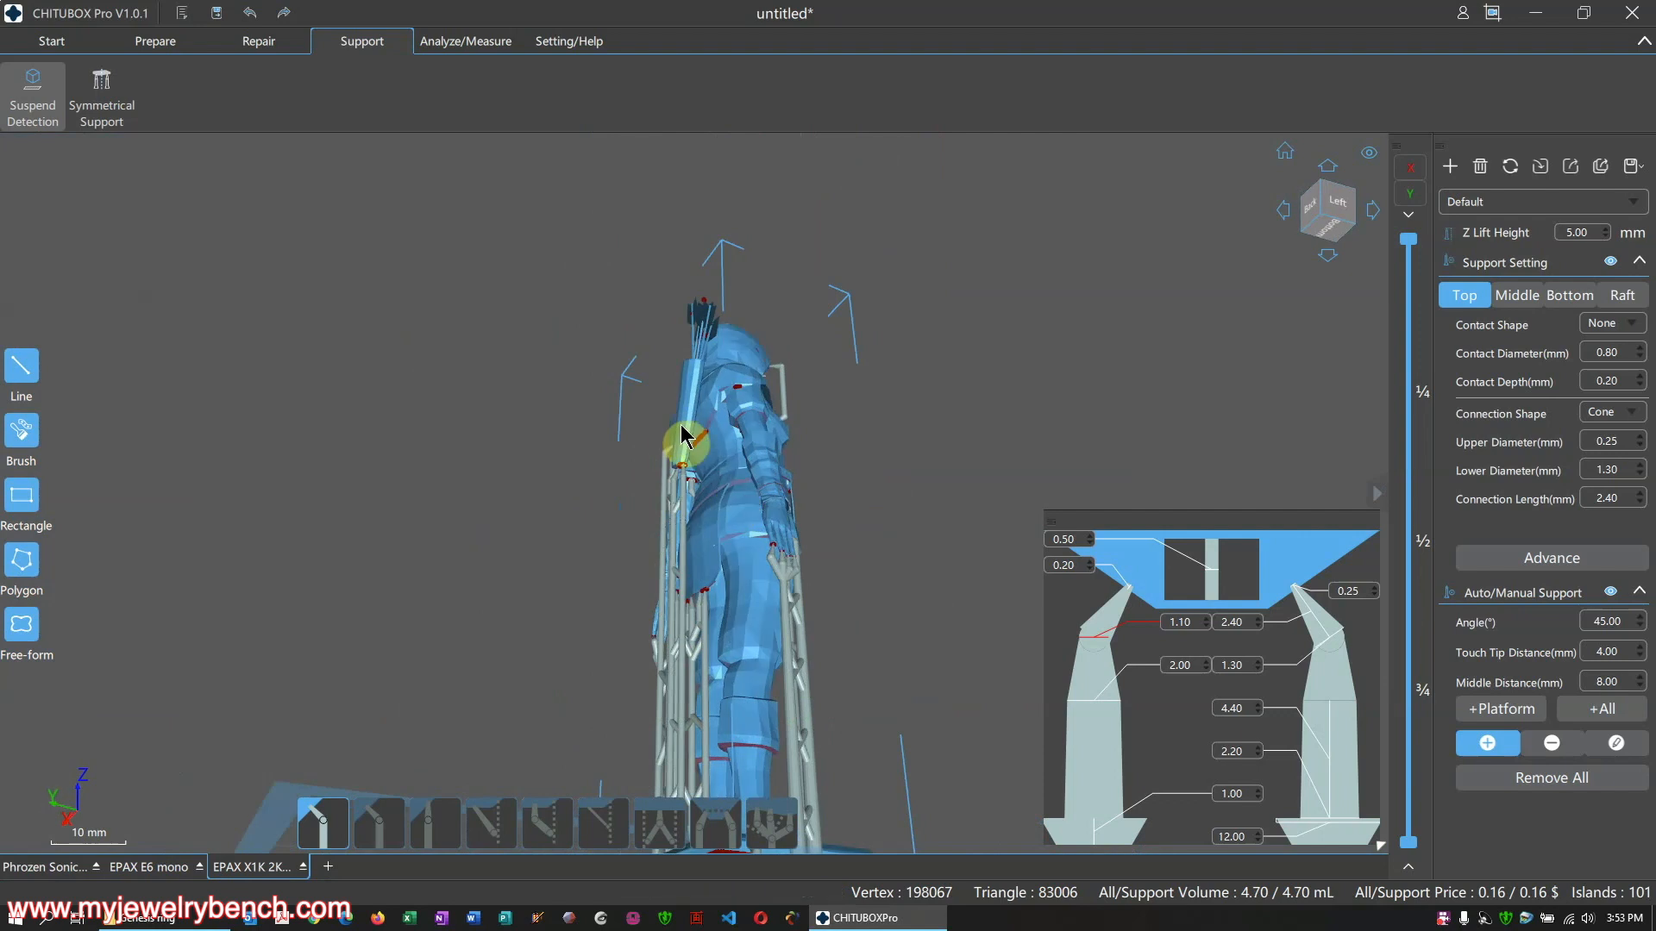
scroll(682, 427, up, 5)
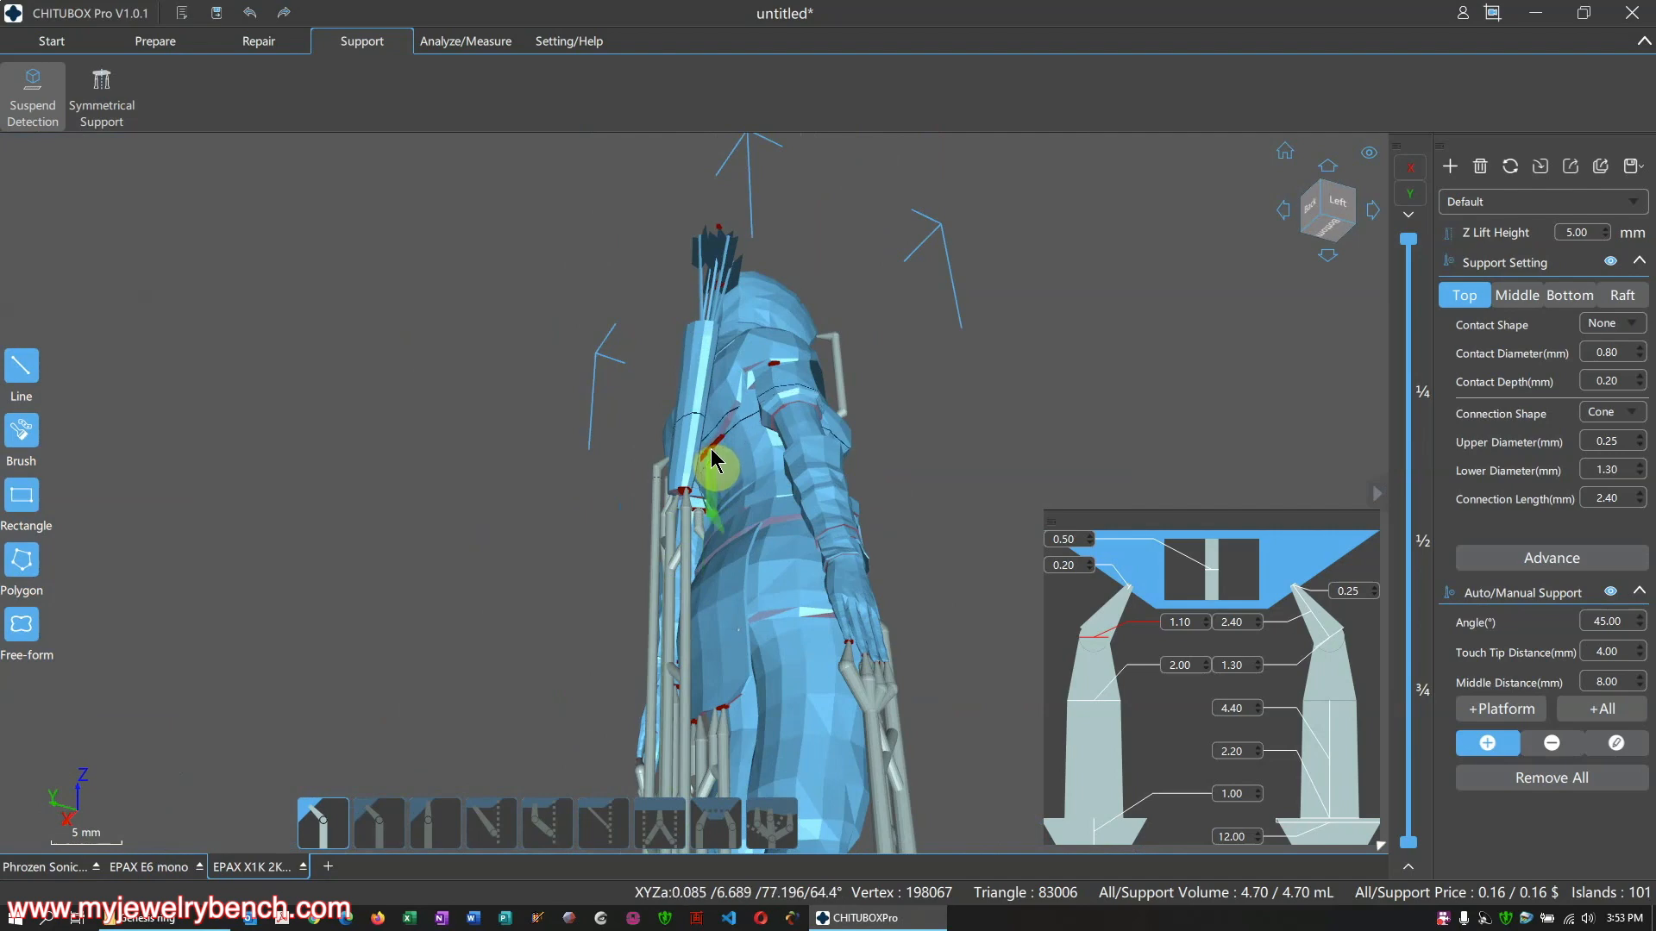
right_drag(787, 492, 727, 375)
scroll(727, 375, down, 3)
scroll(789, 315, up, 8)
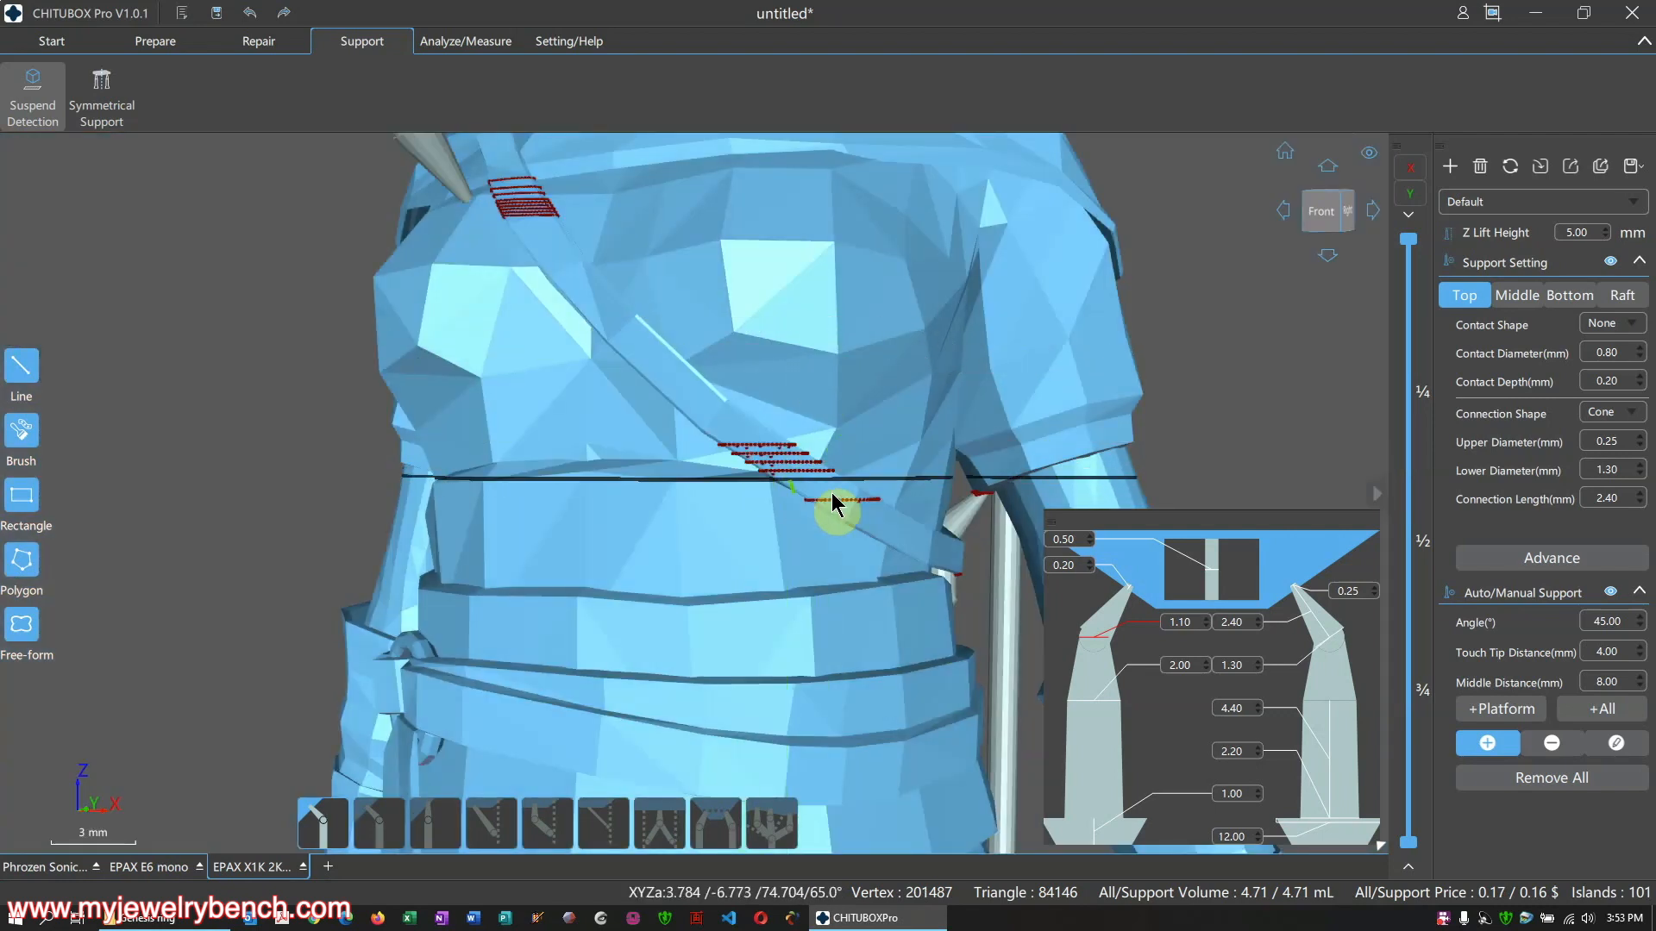
scroll(629, 414, down, 6)
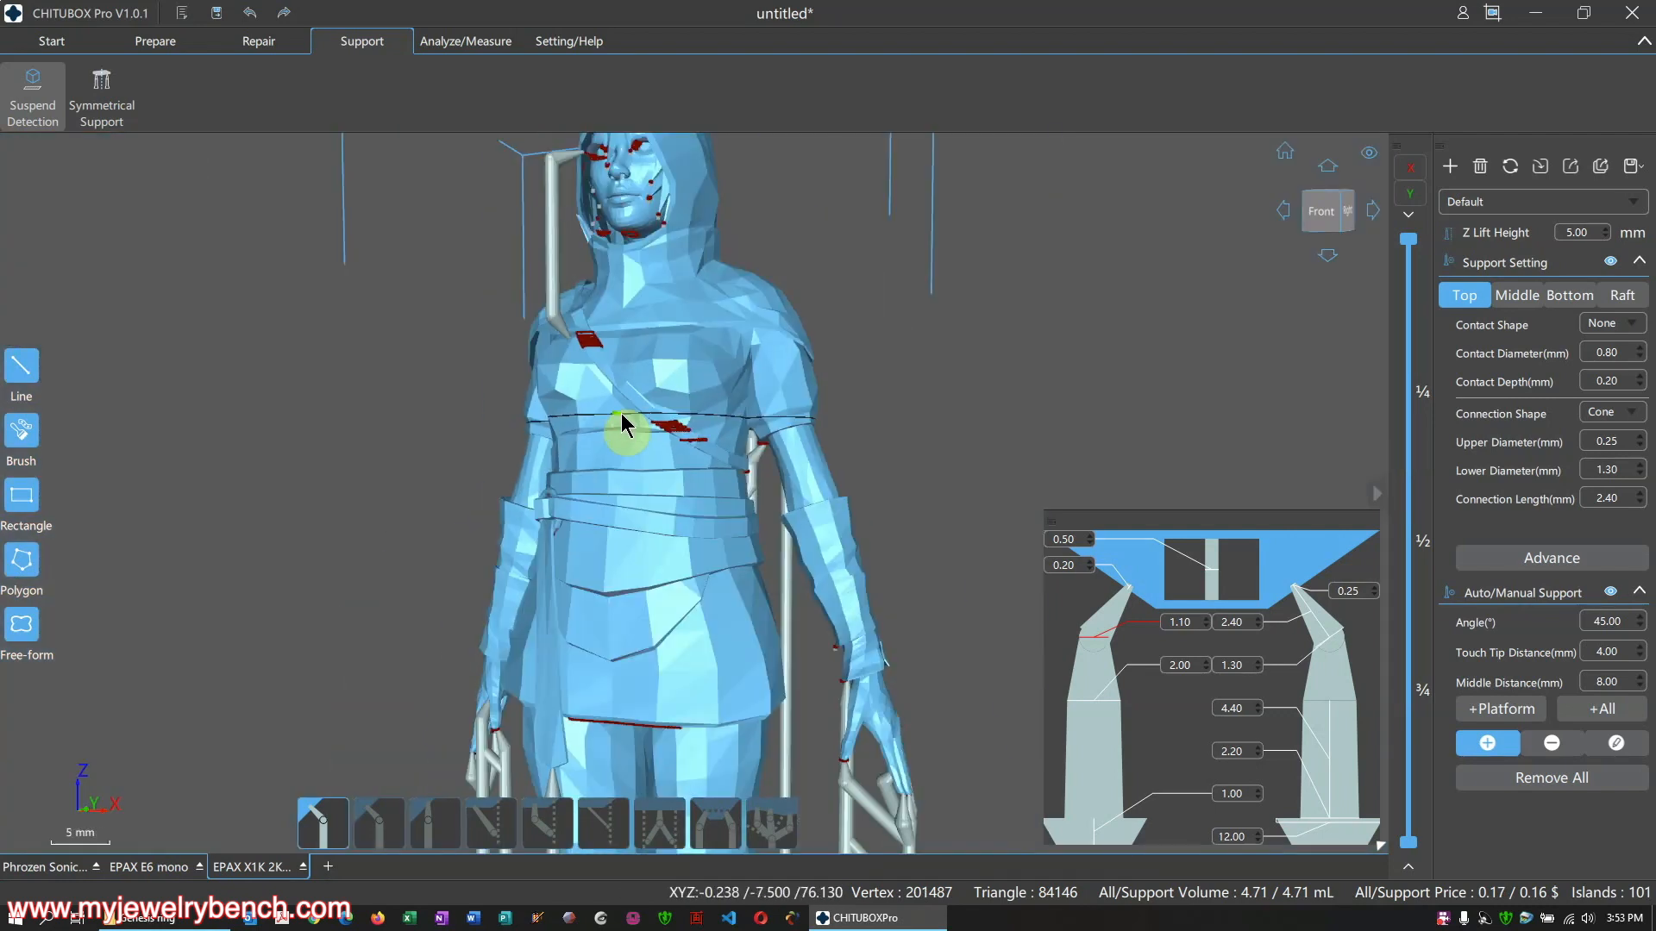
right_drag(692, 468, 702, 359)
scroll(701, 357, up, 8)
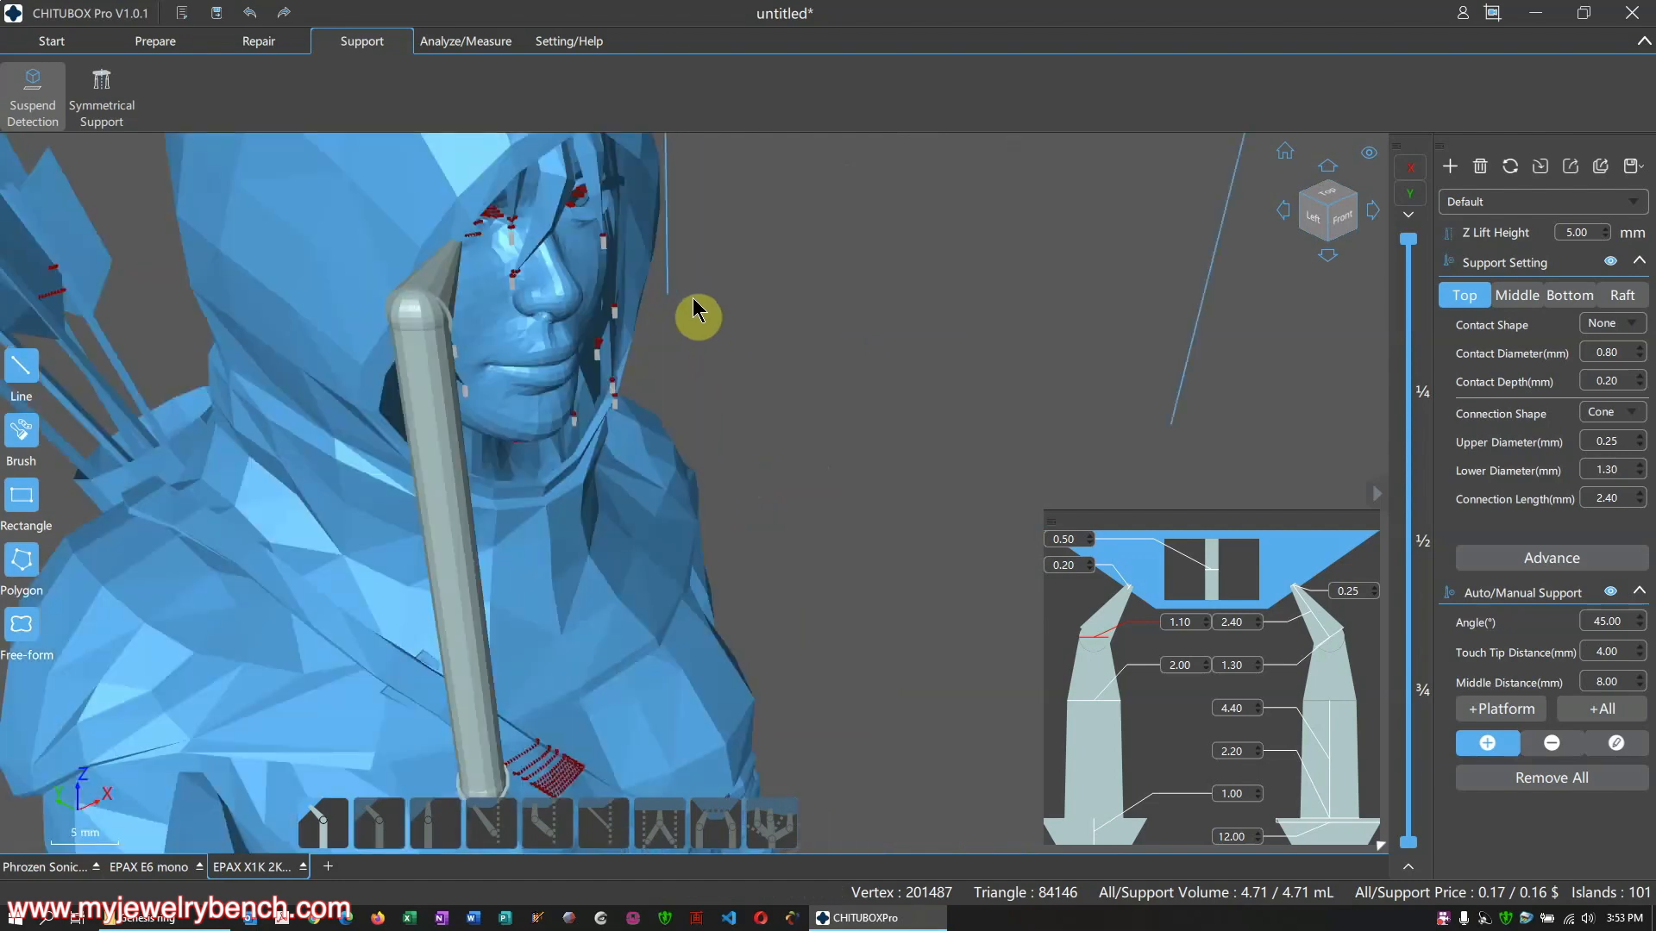
scroll(696, 353, down, 5)
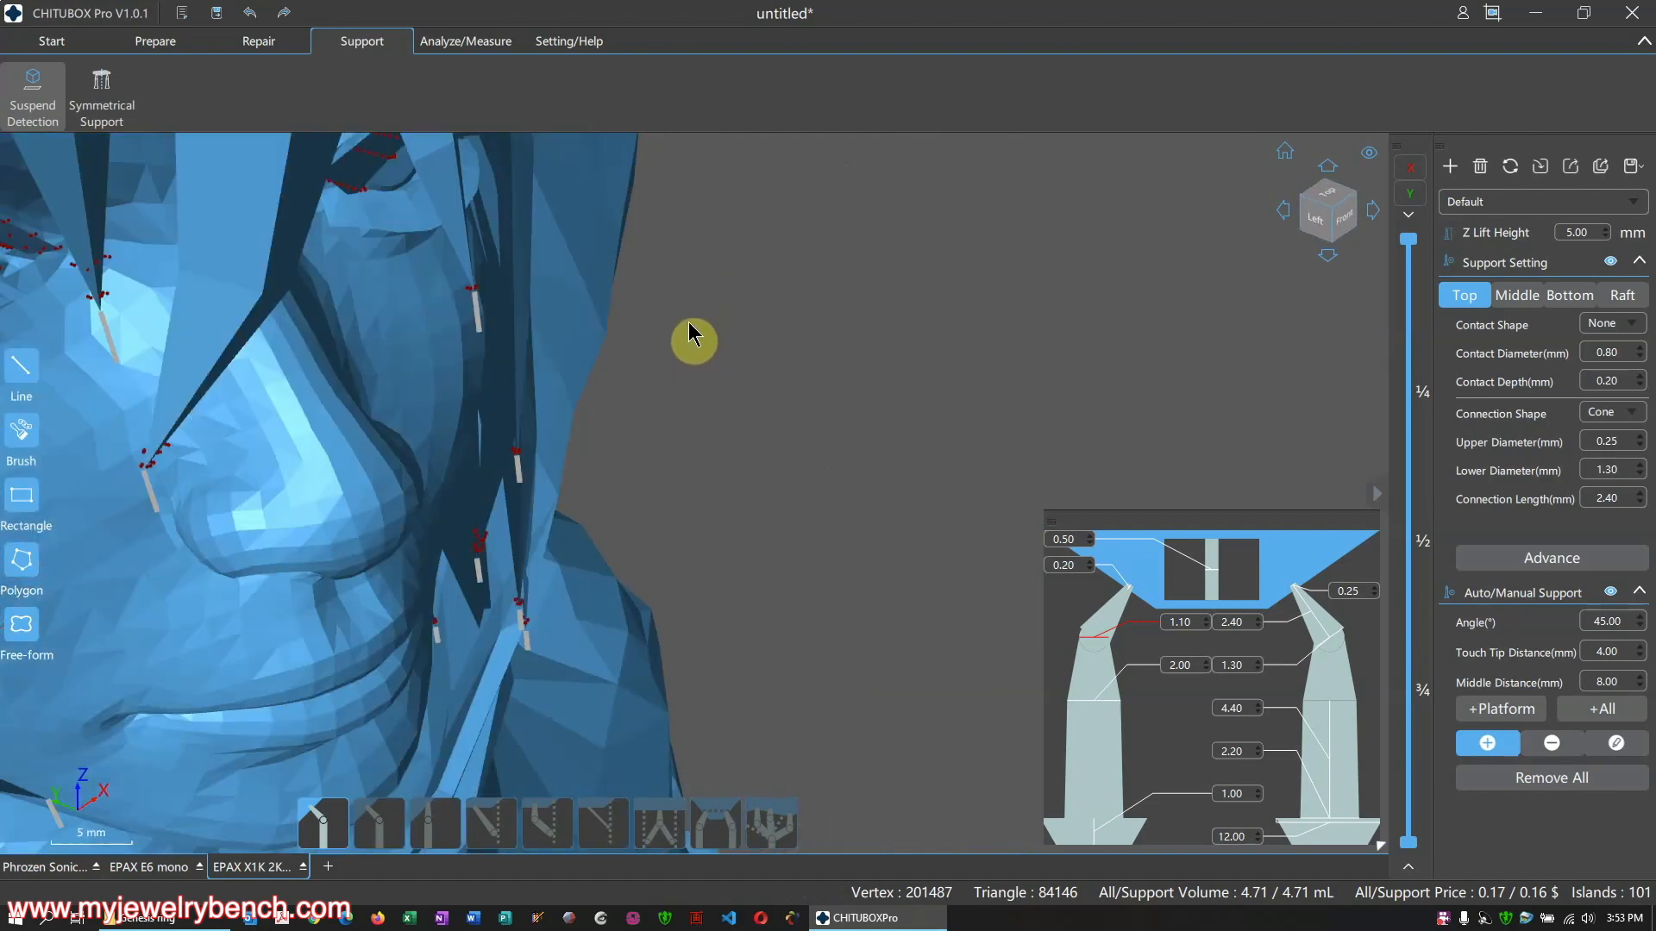
right_drag(686, 333, 533, 335)
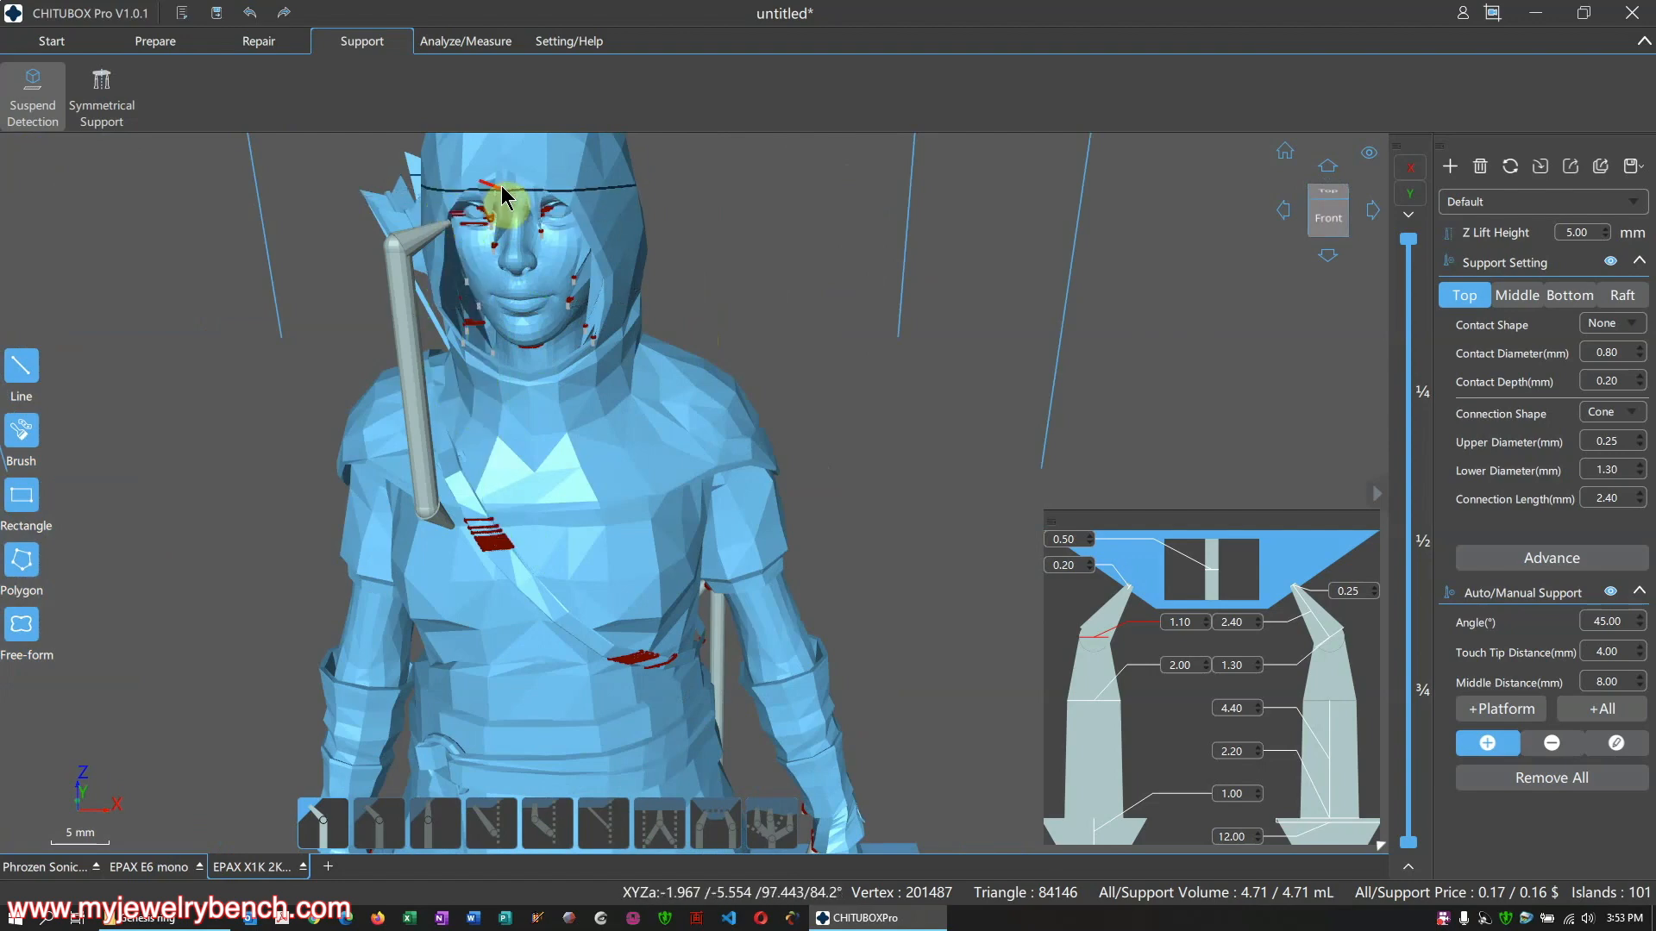
scroll(499, 204, up, 3)
right_drag(630, 316, 681, 337)
scroll(679, 328, up, 3)
scroll(788, 357, down, 3)
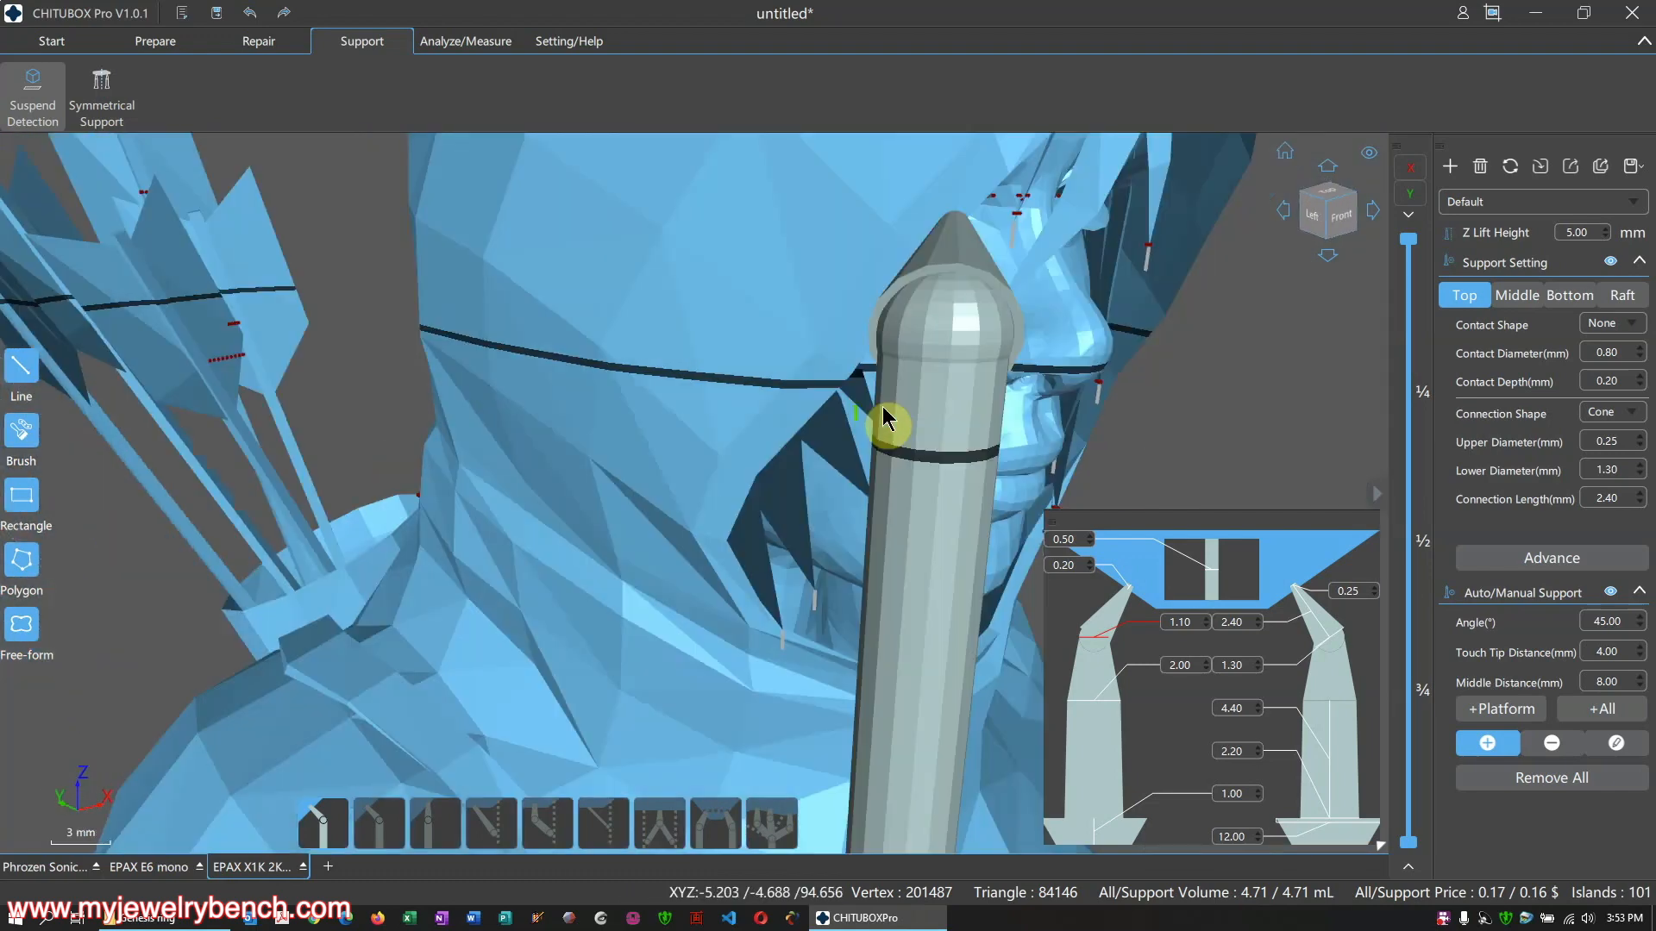
right_drag(888, 420, 837, 276)
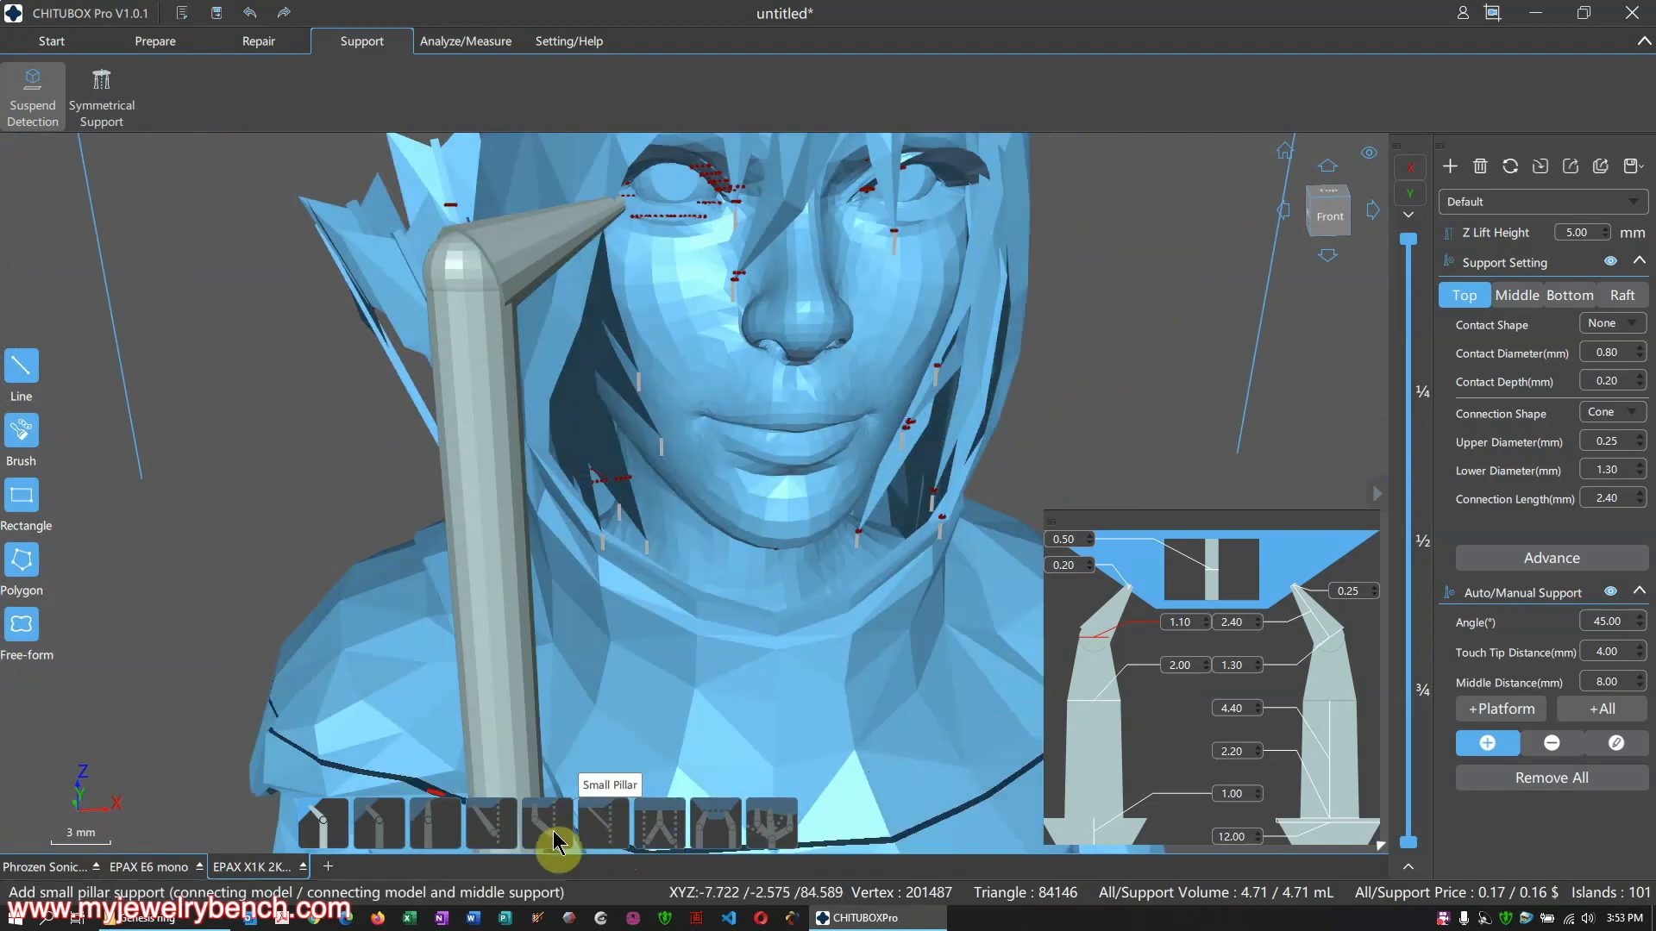
Place Small Pillars eye-to-cheek and nostril-to-cheek, then orbit to a front-left view showing the quiver
click(602, 827)
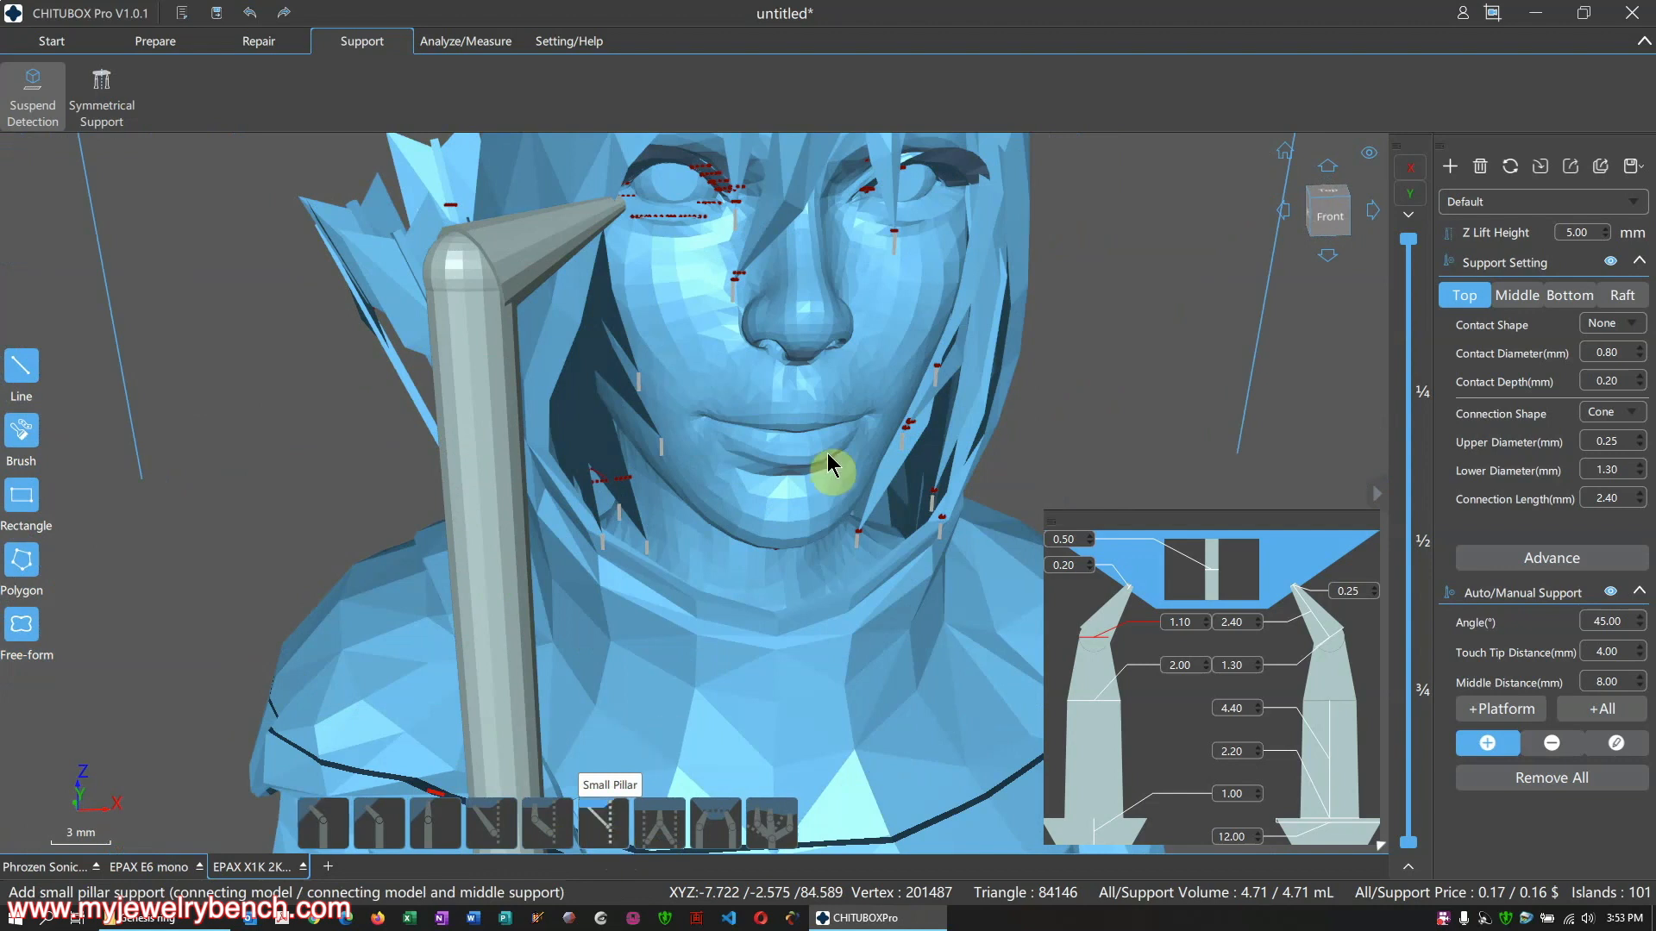
click(894, 231)
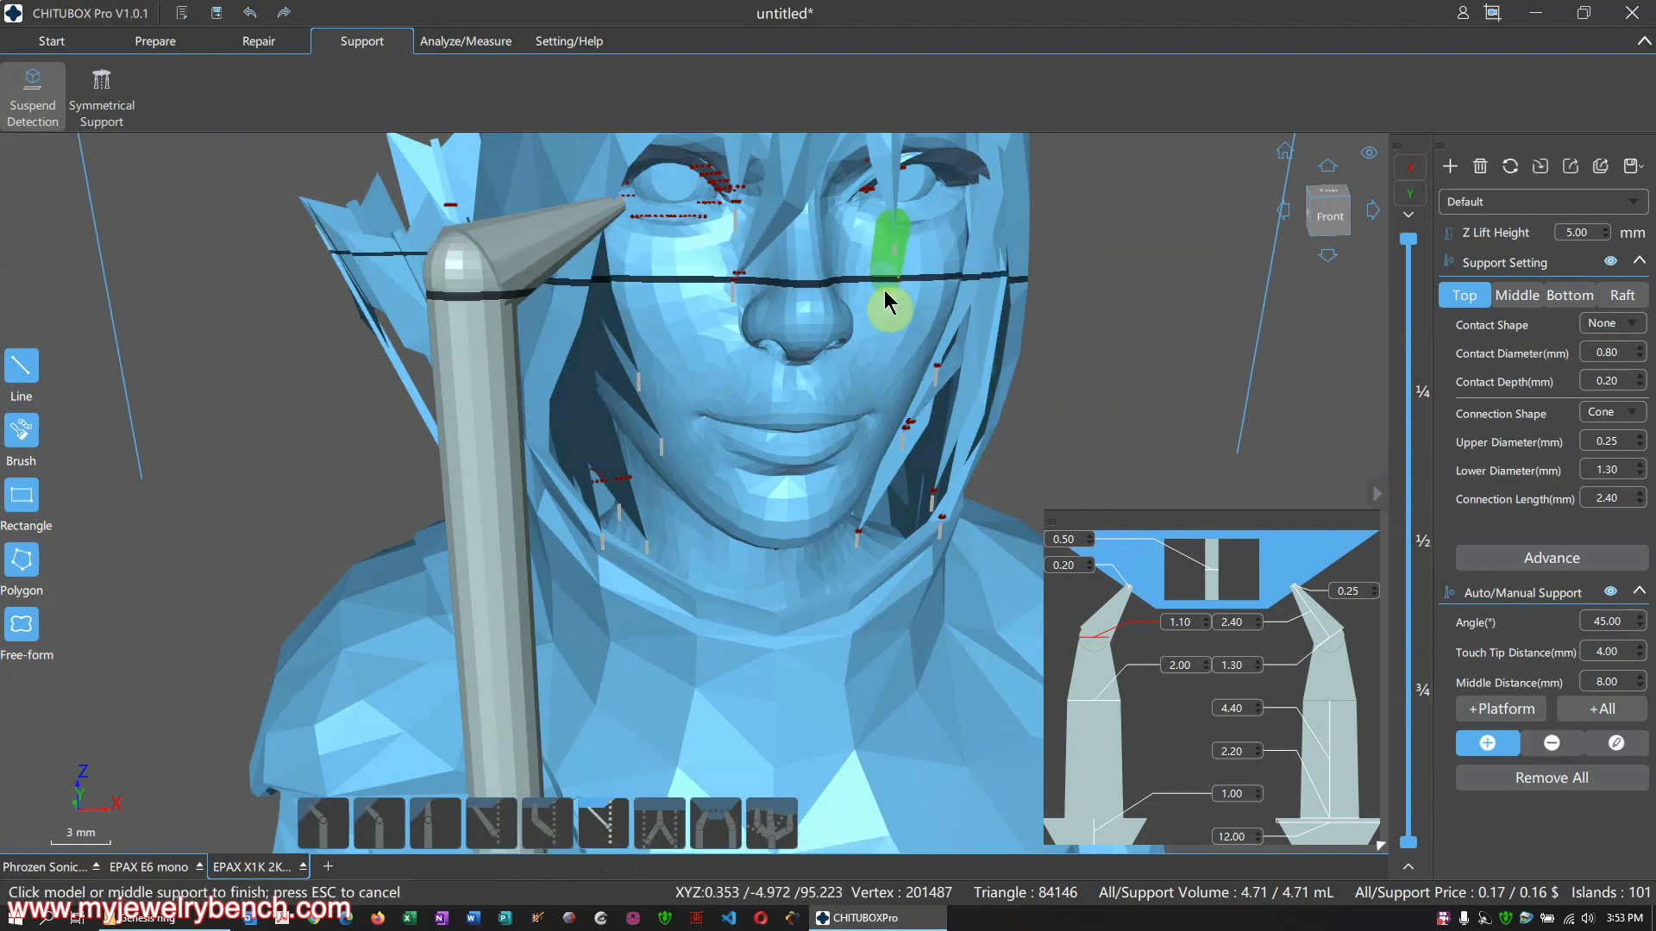
click(883, 345)
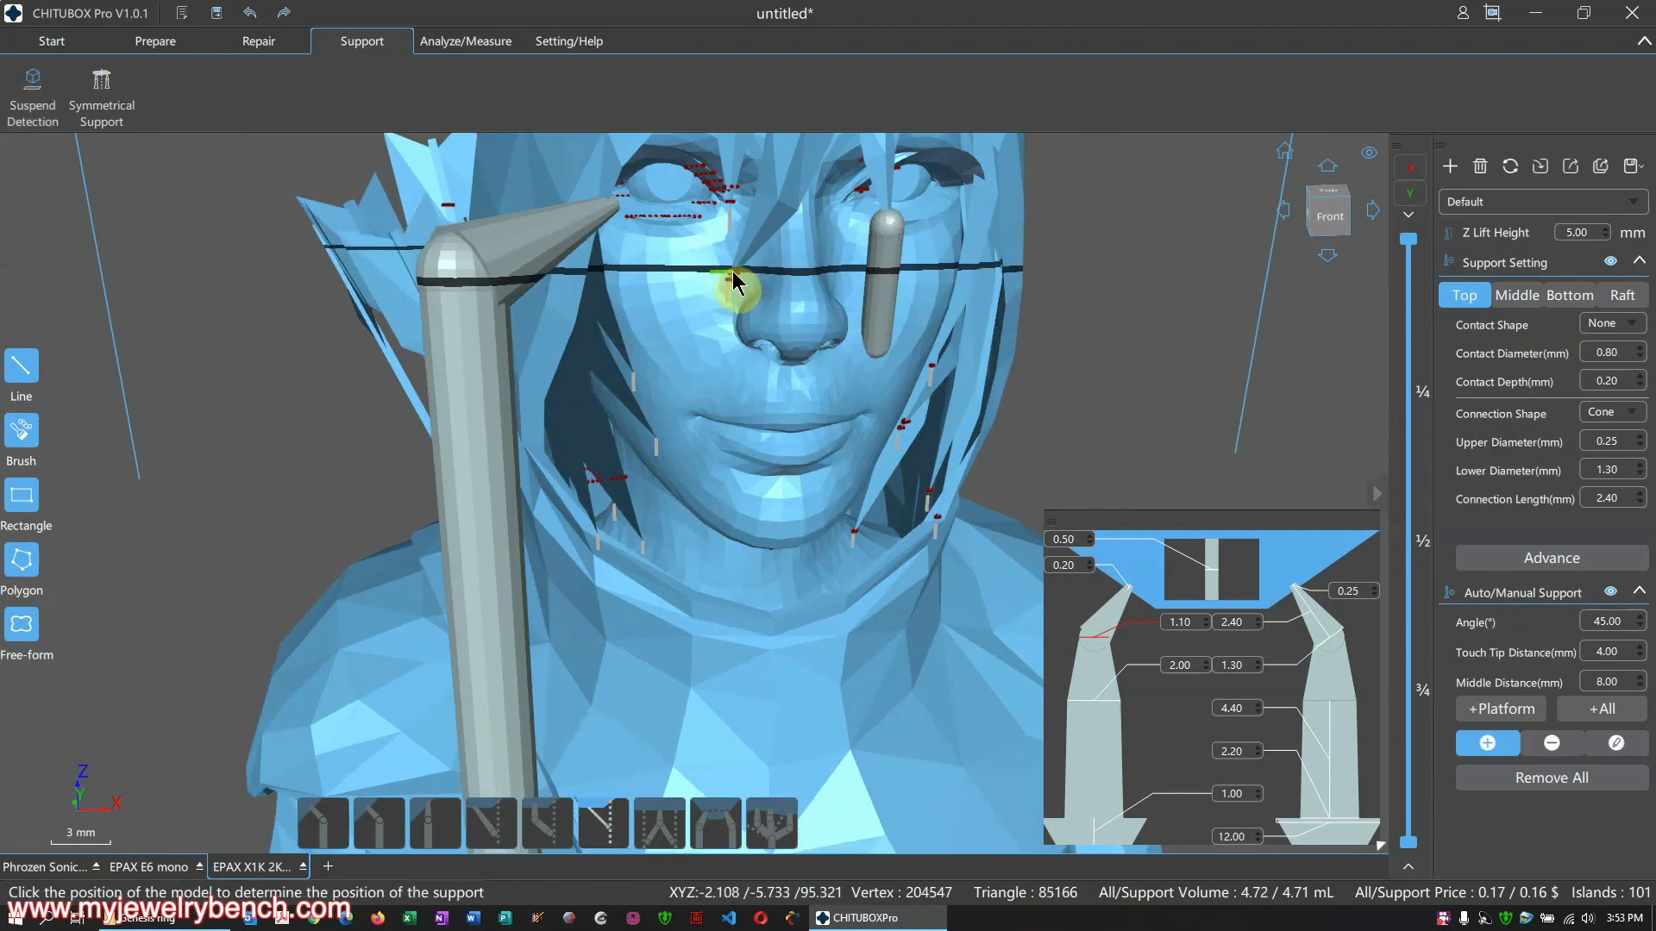
click(734, 282)
click(673, 369)
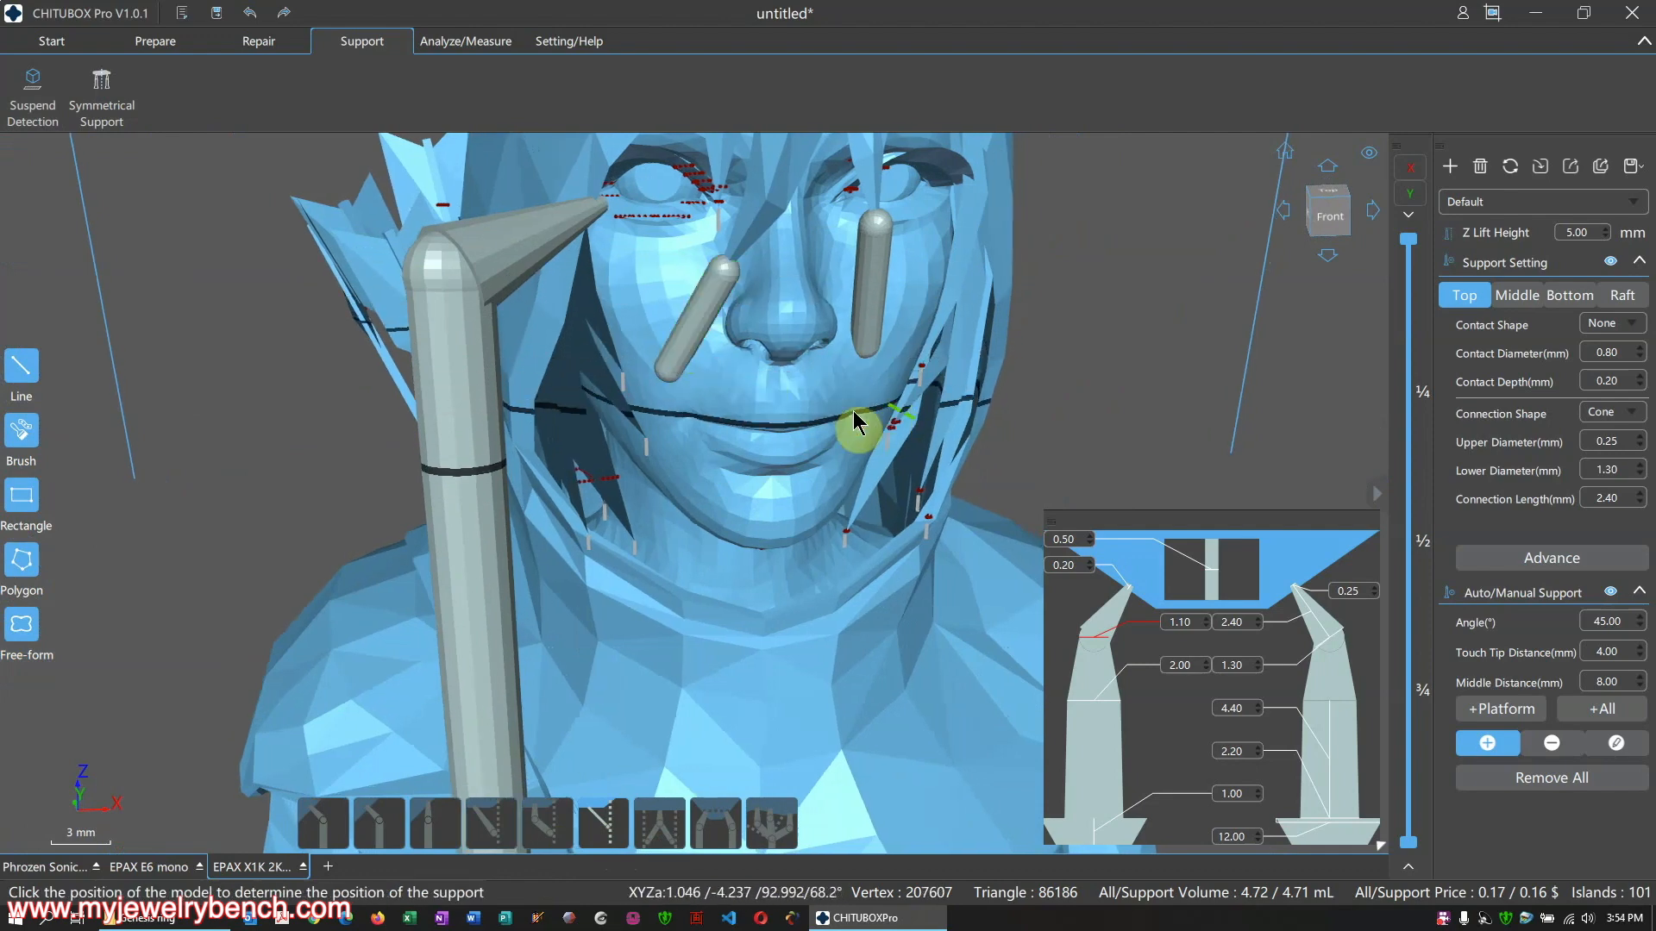
right_drag(854, 412, 818, 409)
scroll(819, 409, down, 3)
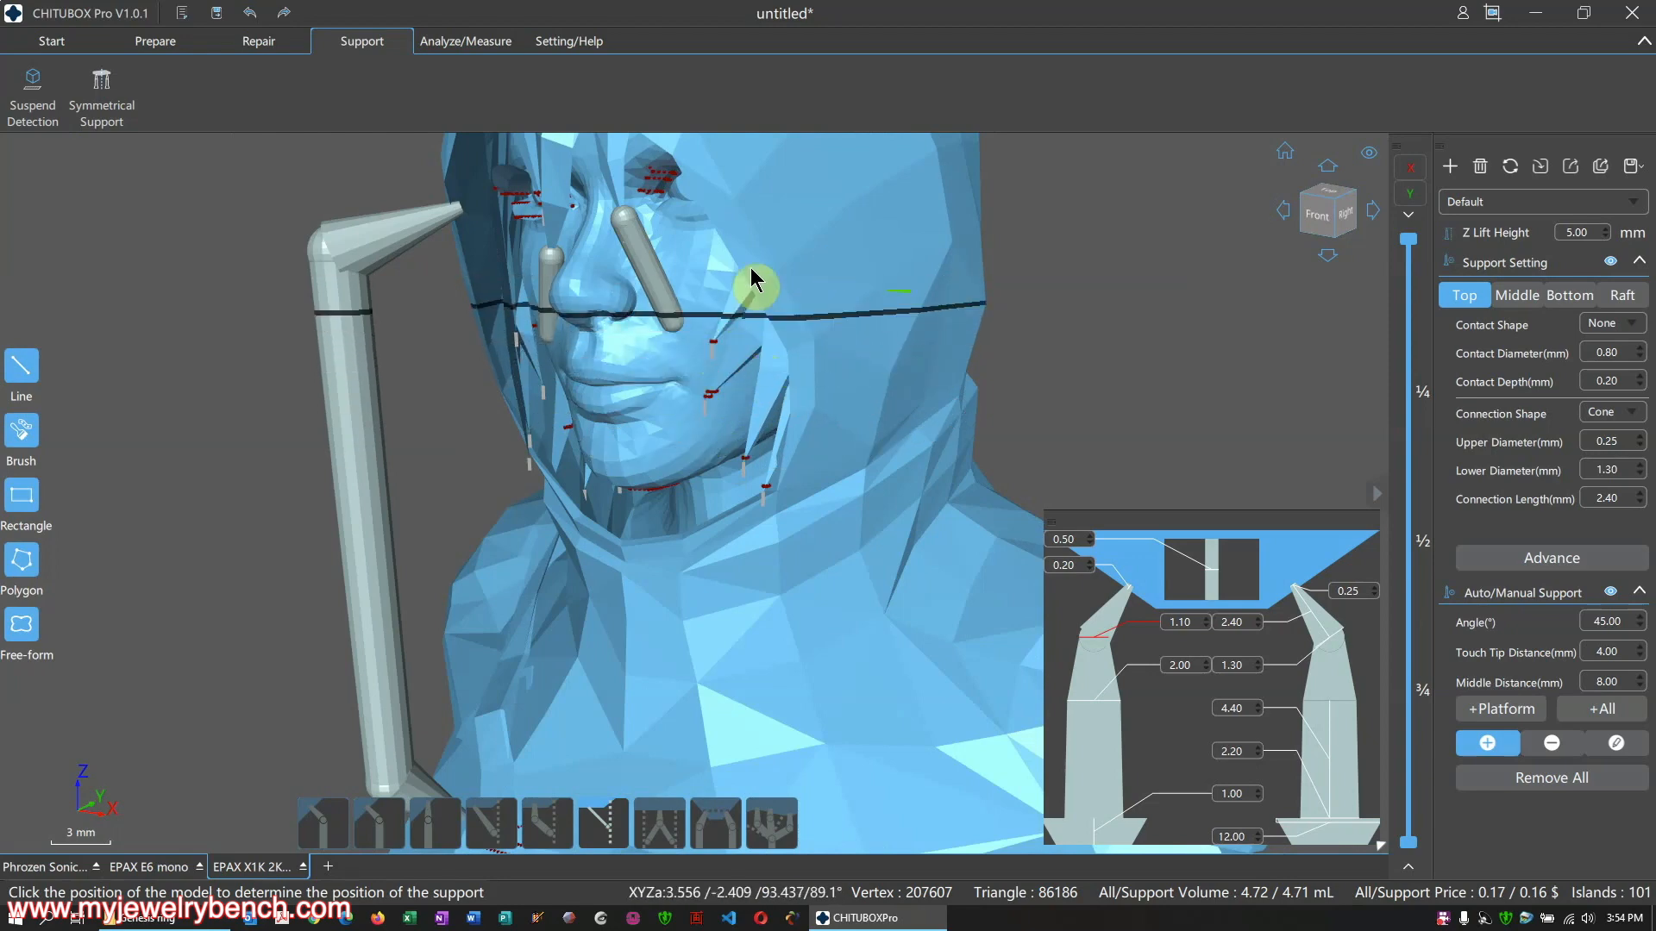
scroll(740, 488, down, 3)
right_drag(732, 506, 790, 504)
scroll(651, 438, down, 3)
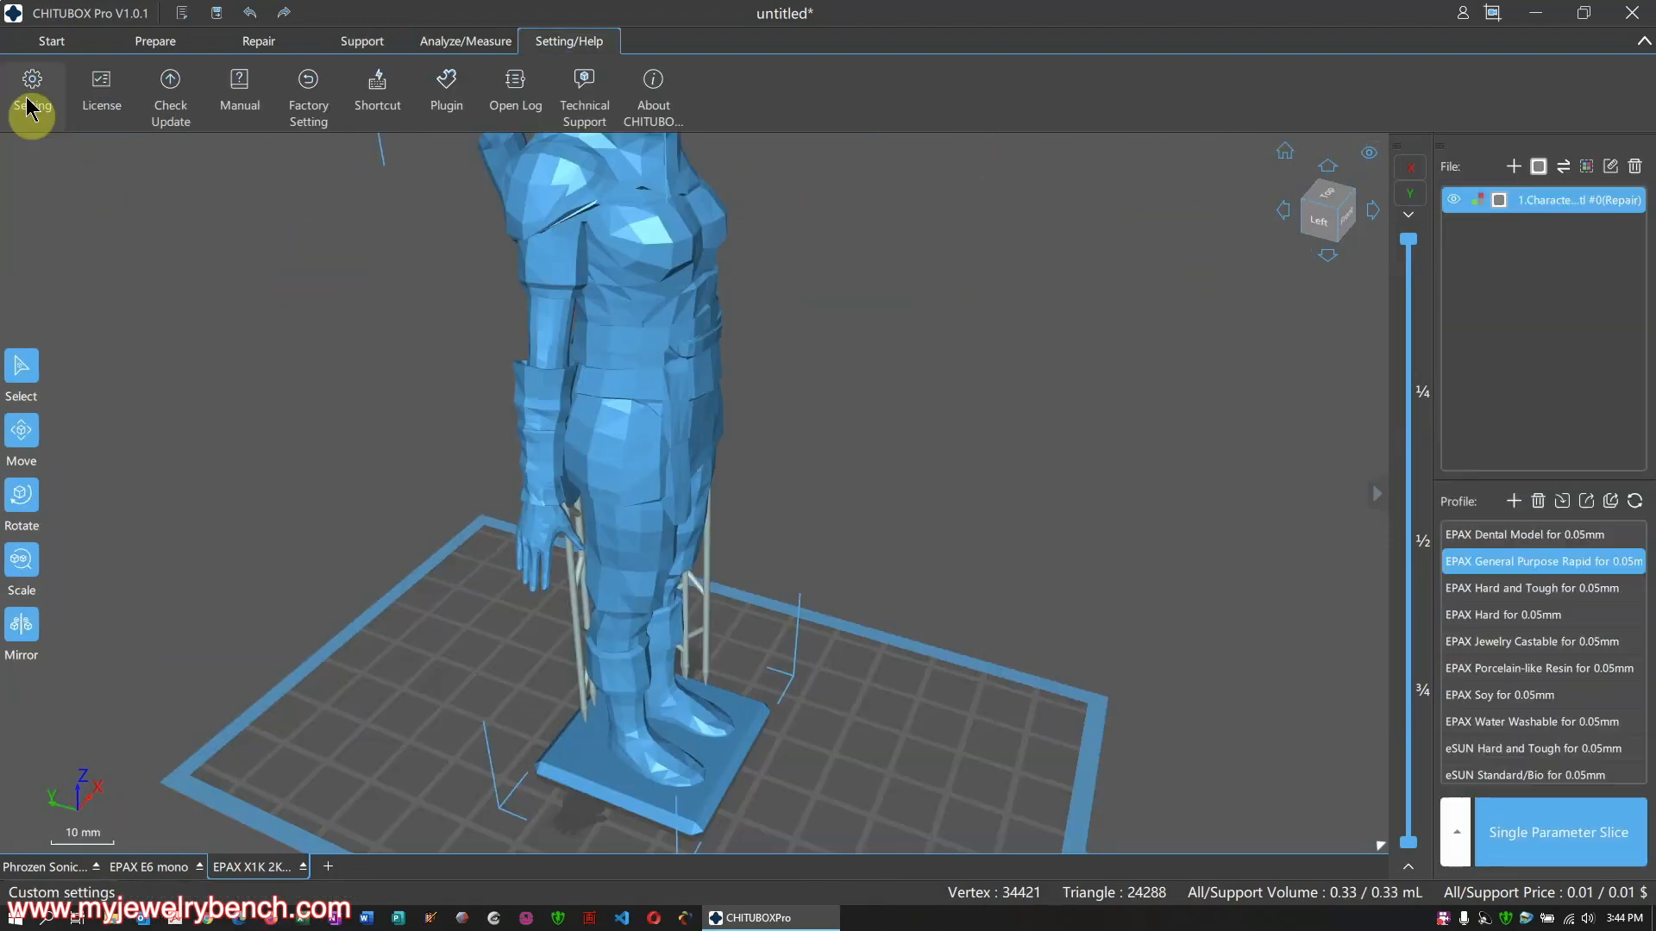
Review the Setting pages, keeping English, the default font and Perspective view, and apply
click(32, 91)
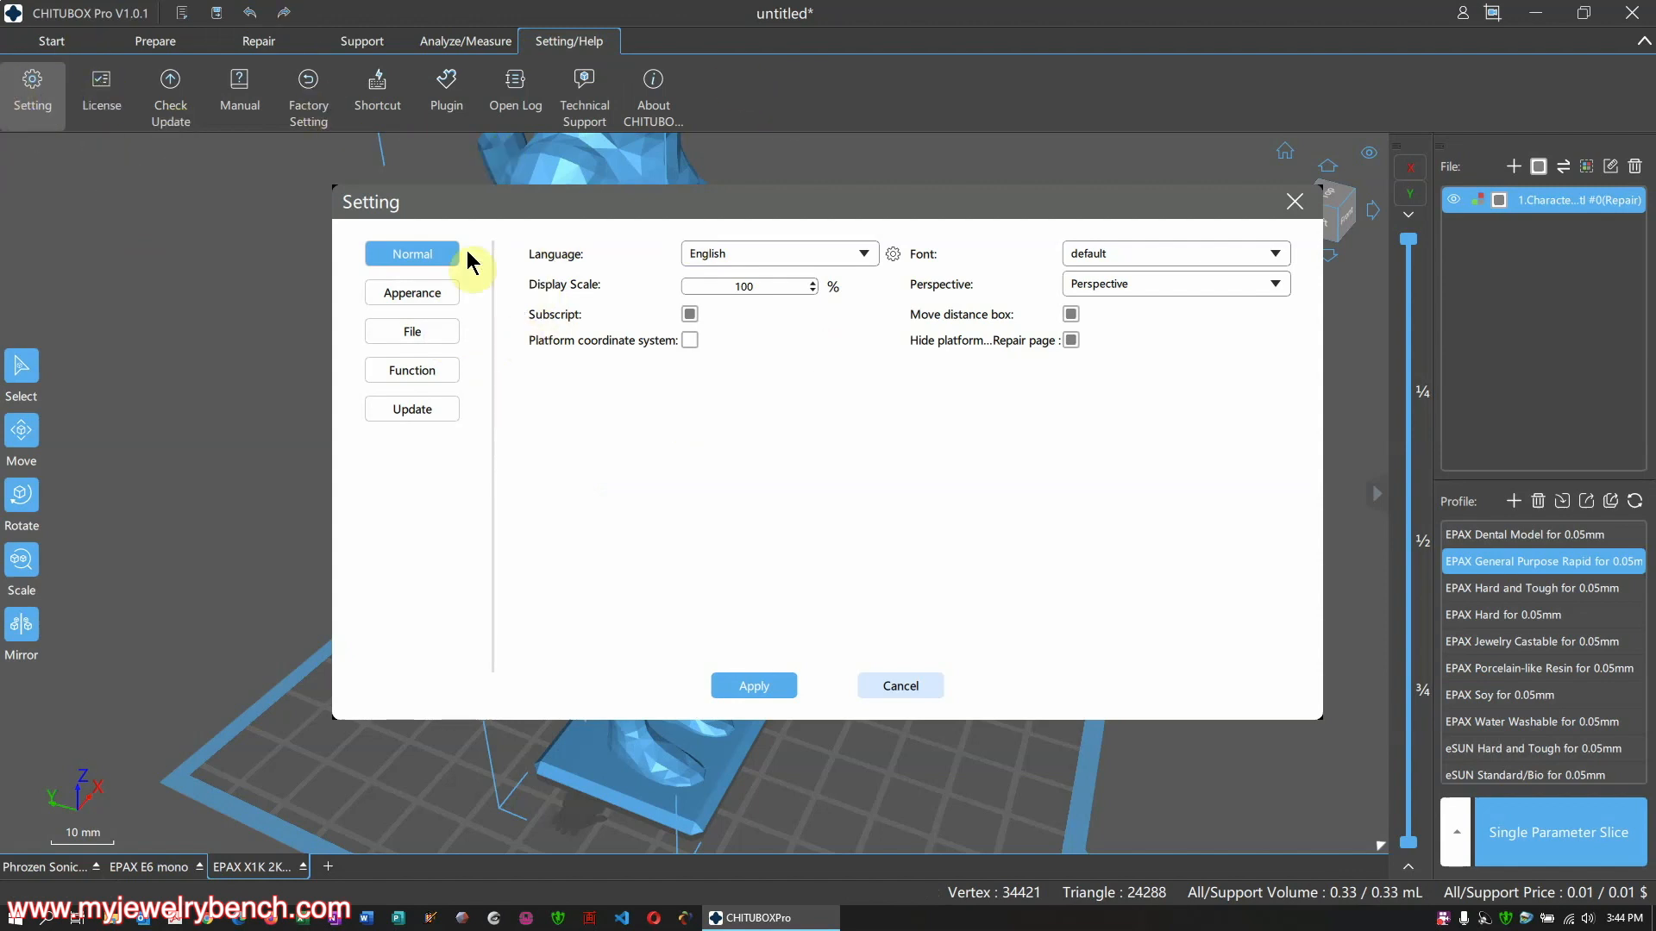
click(416, 295)
click(431, 339)
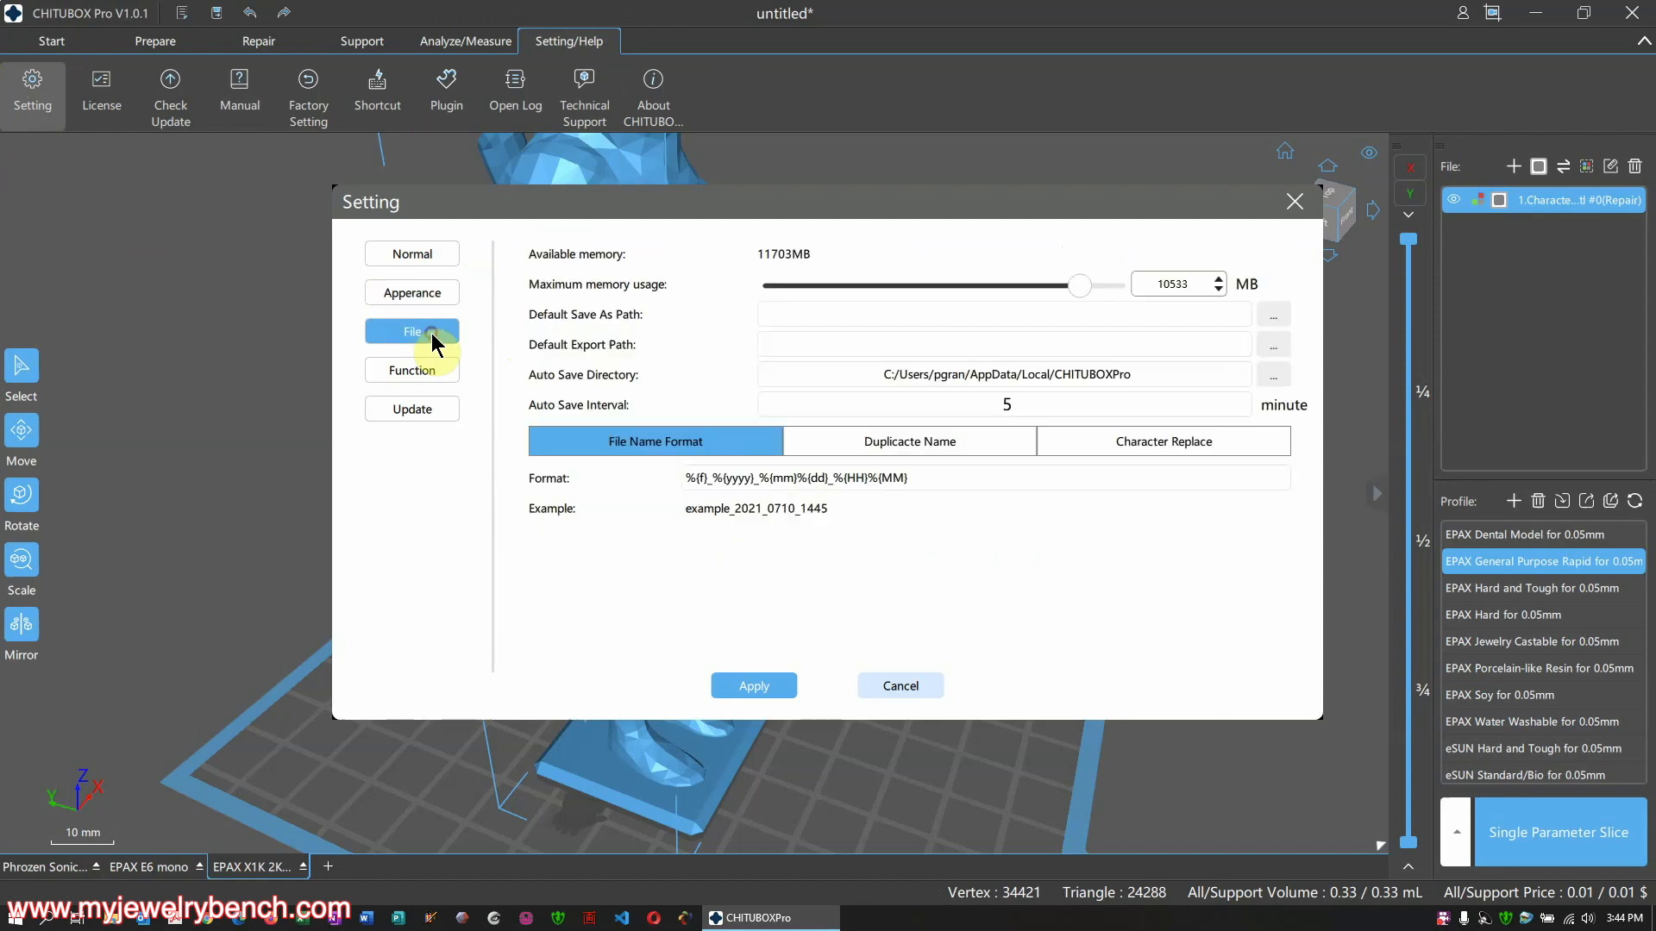
click(429, 293)
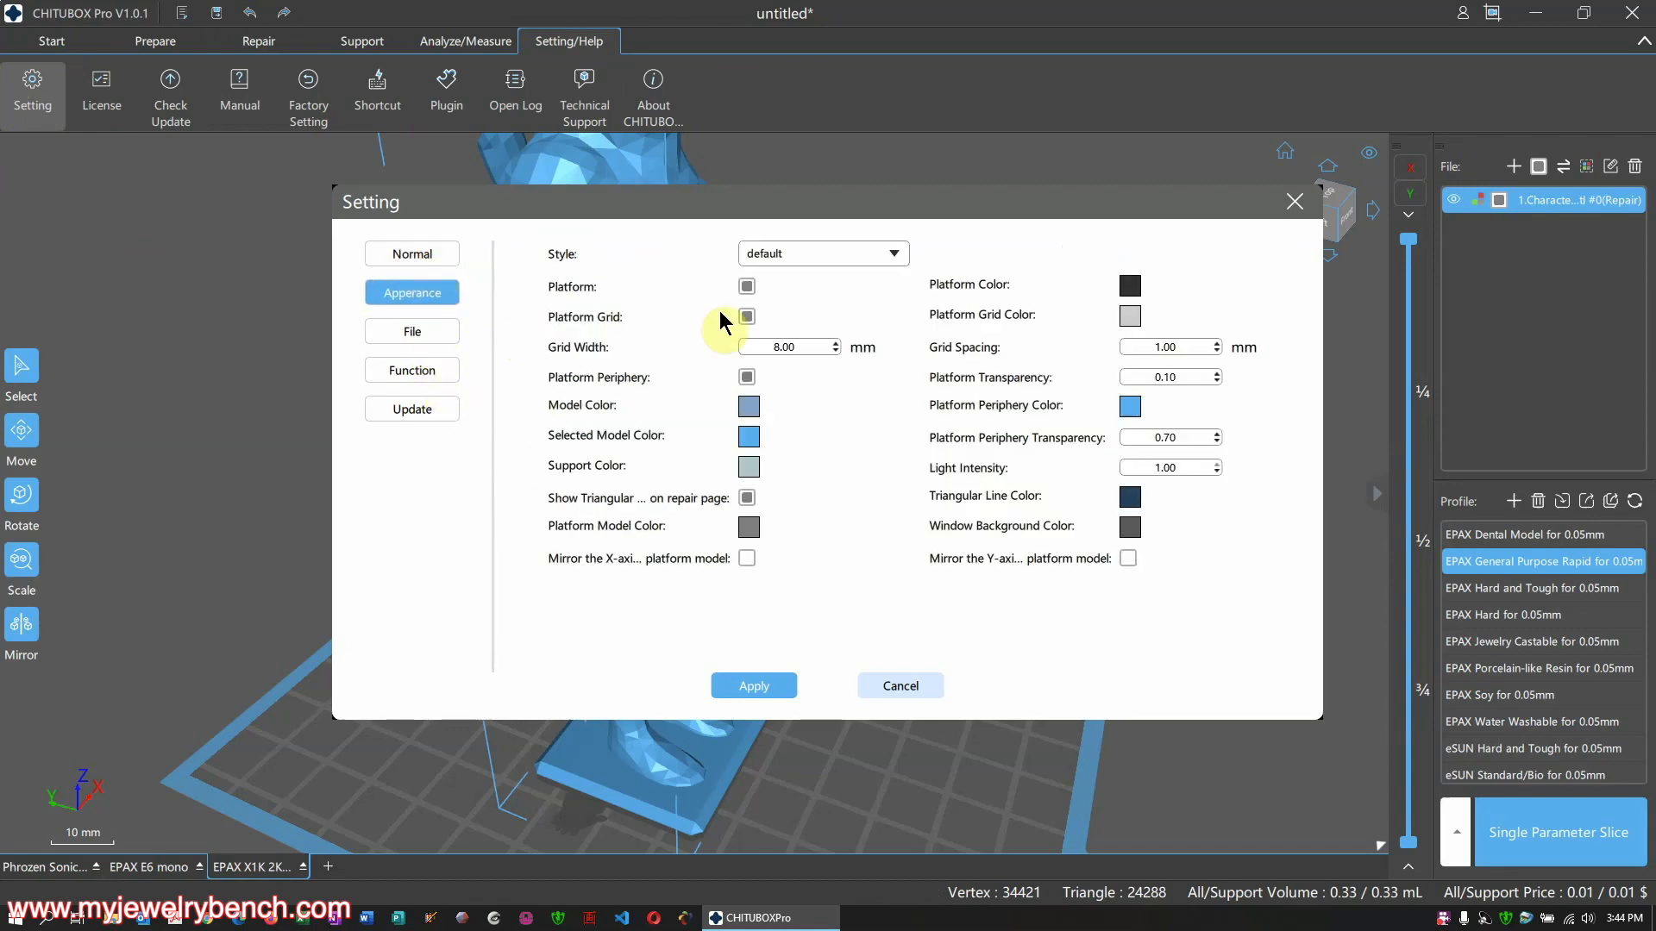
click(400, 372)
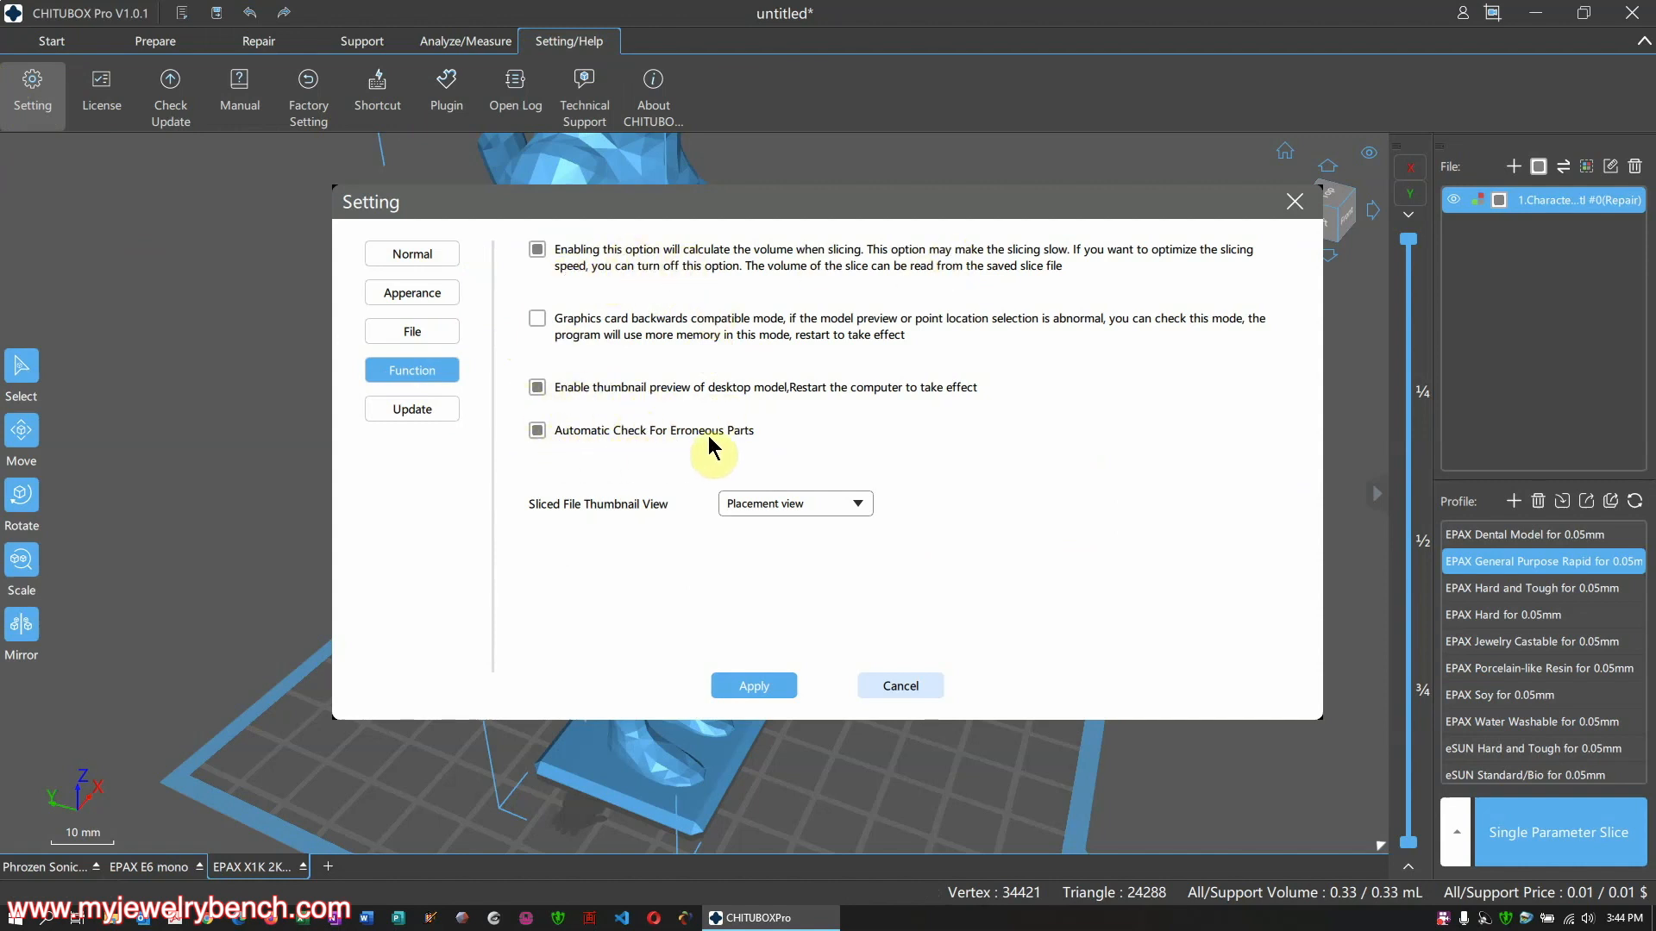
click(409, 414)
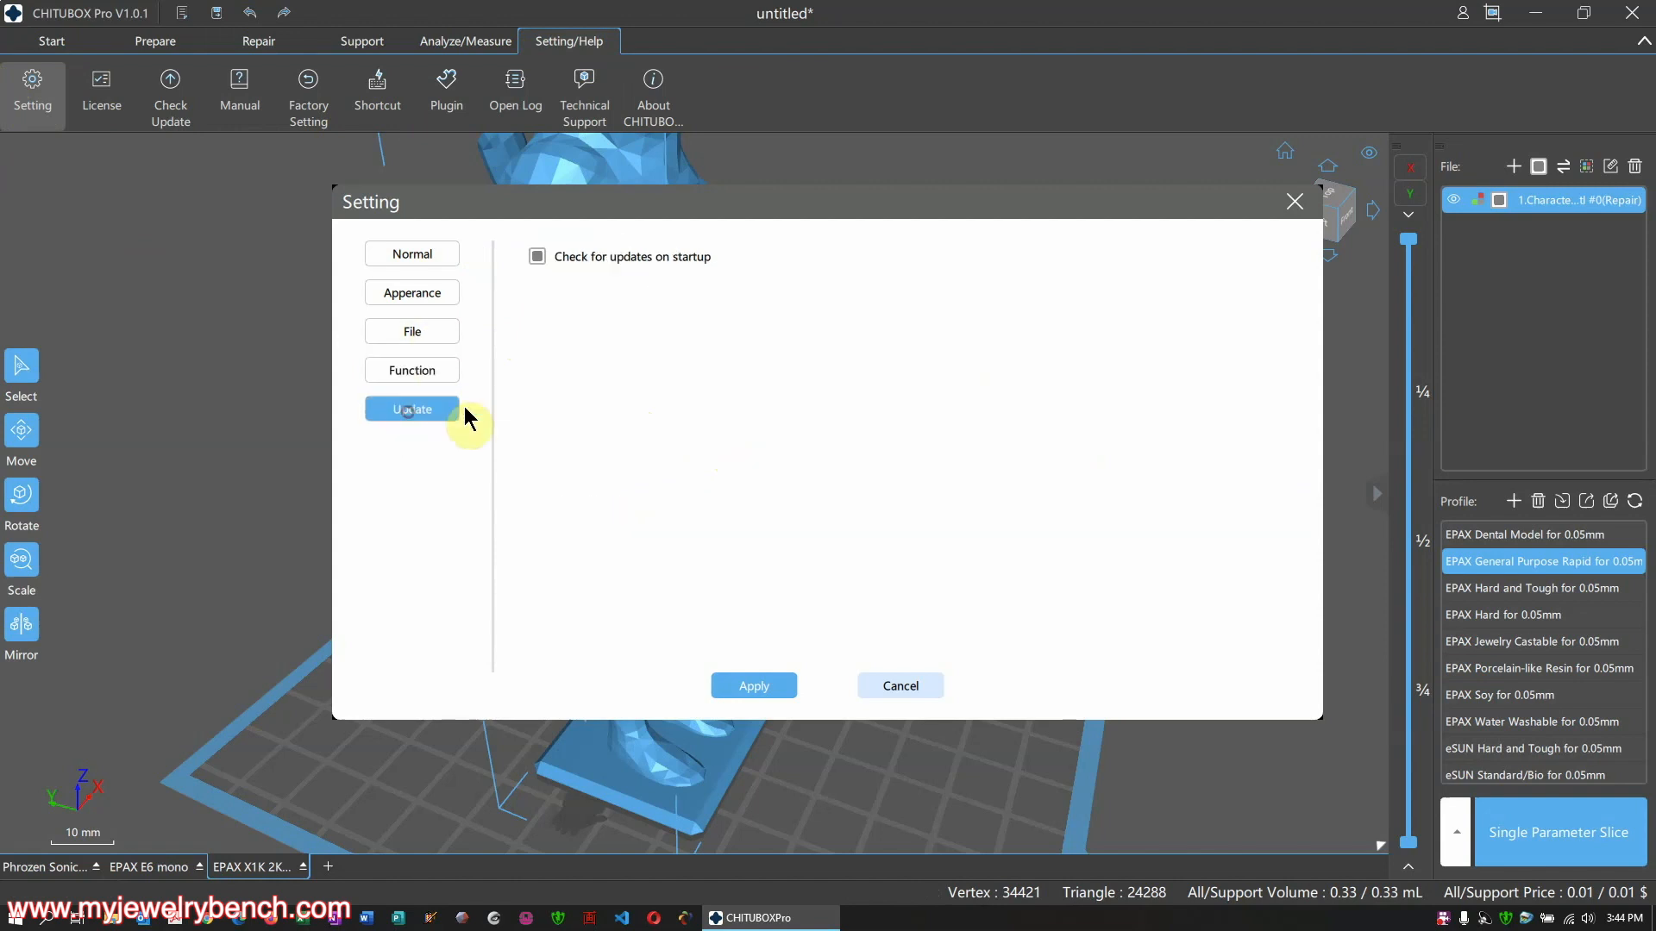
click(422, 255)
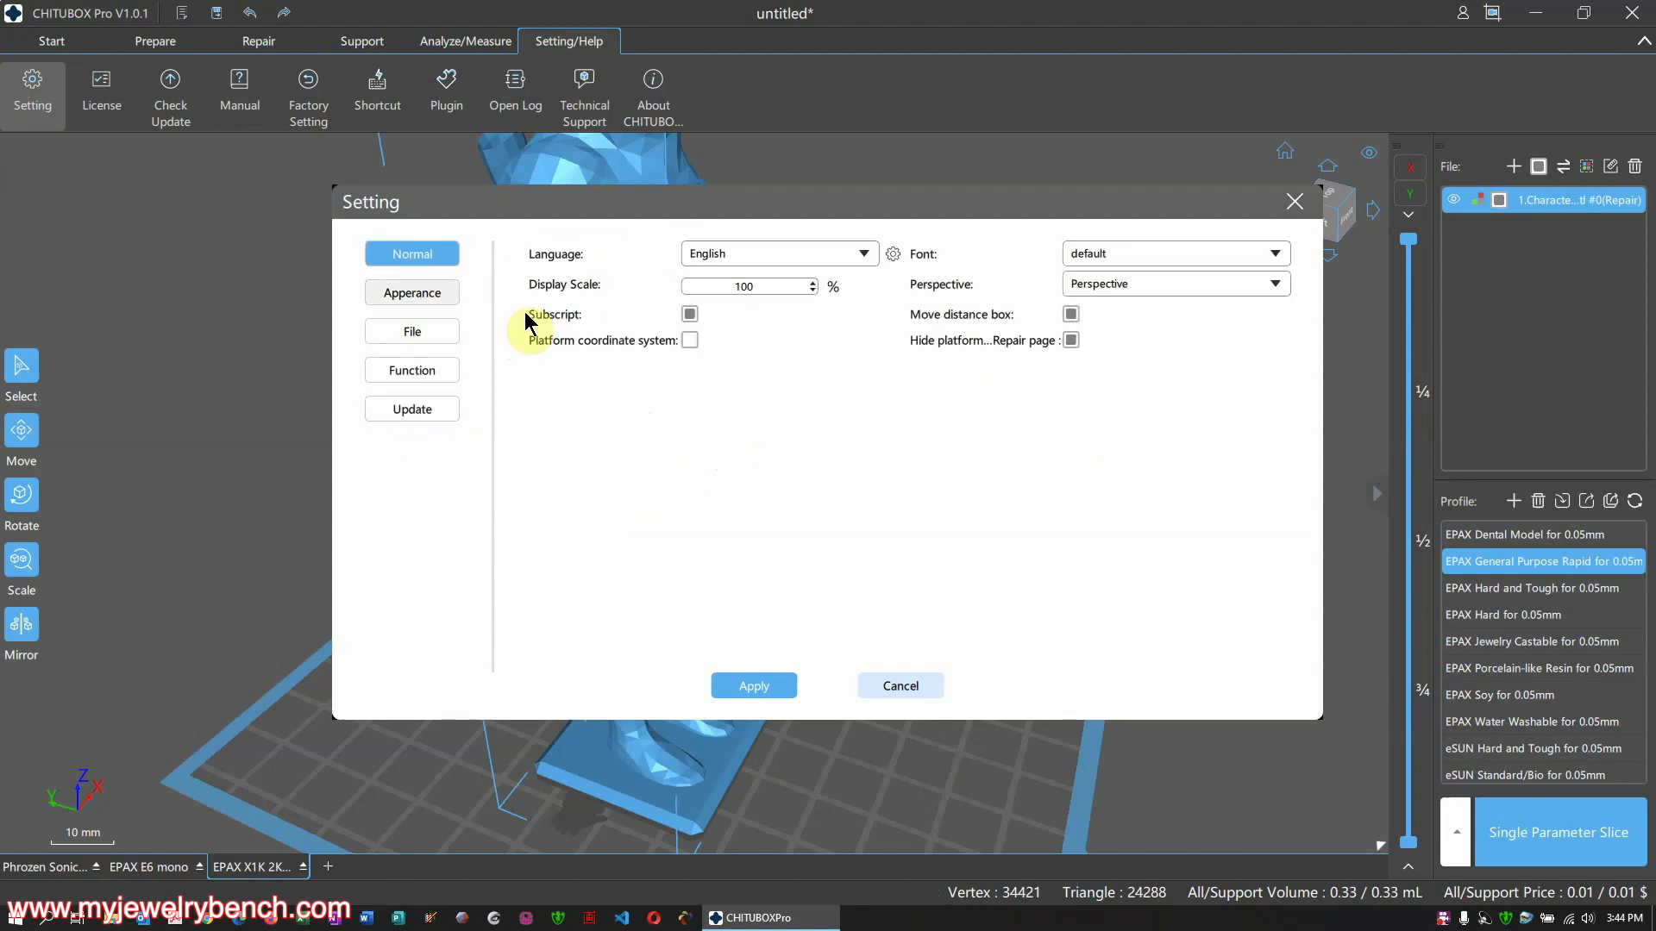
click(865, 255)
click(759, 293)
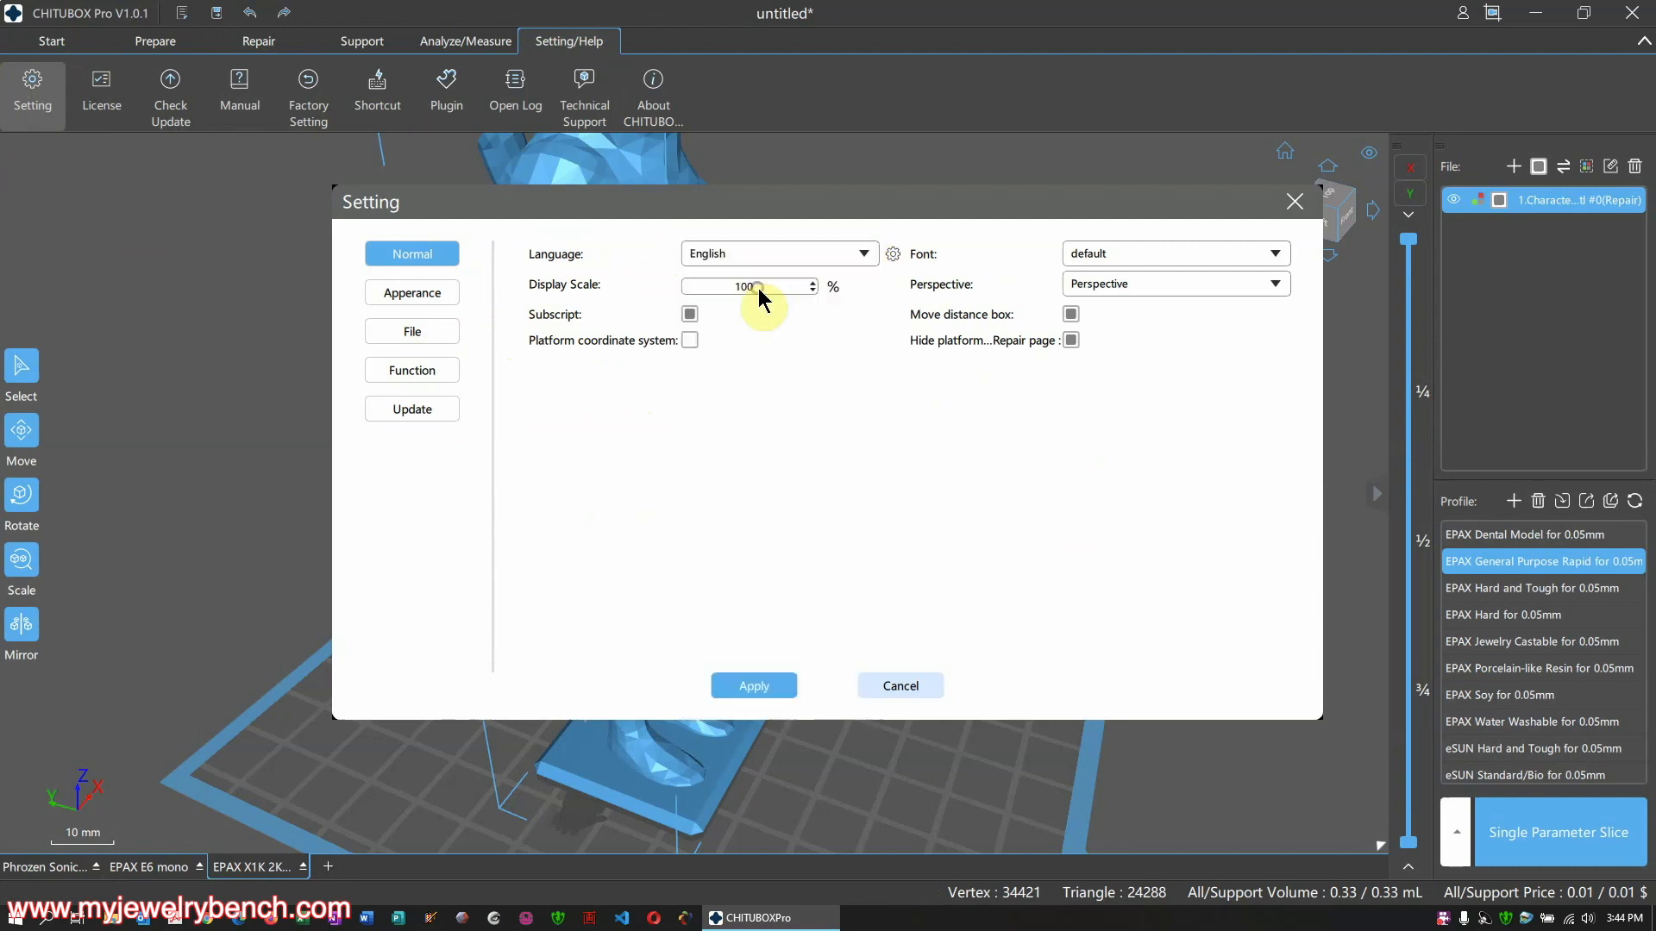
click(1199, 258)
click(1176, 252)
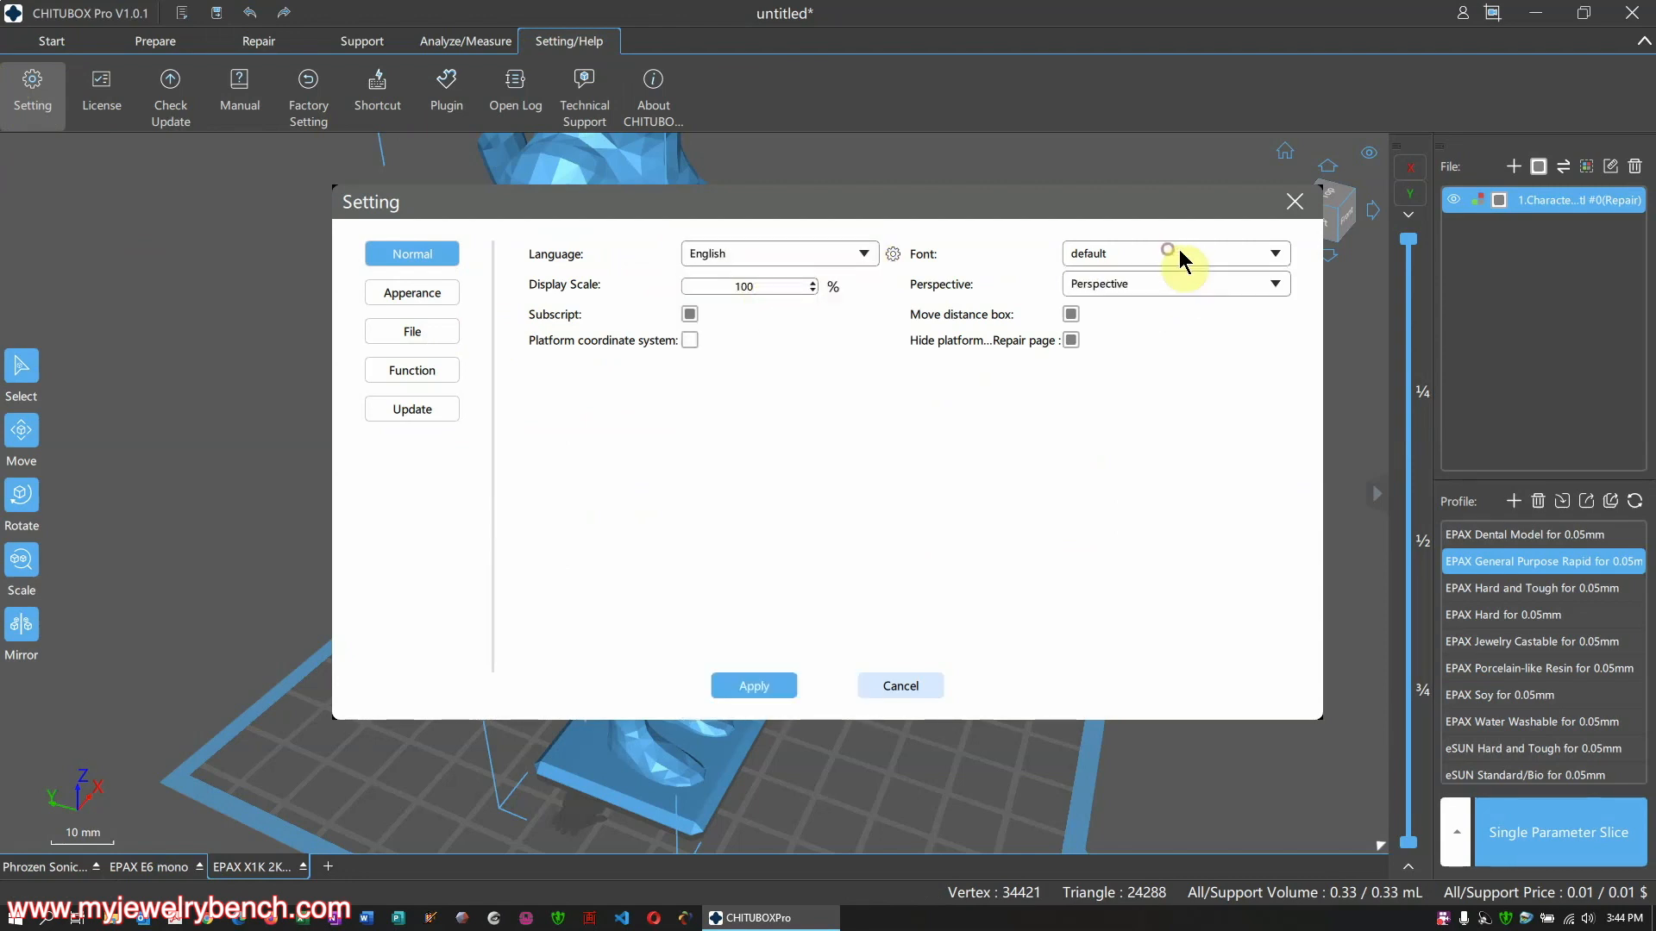
click(1182, 288)
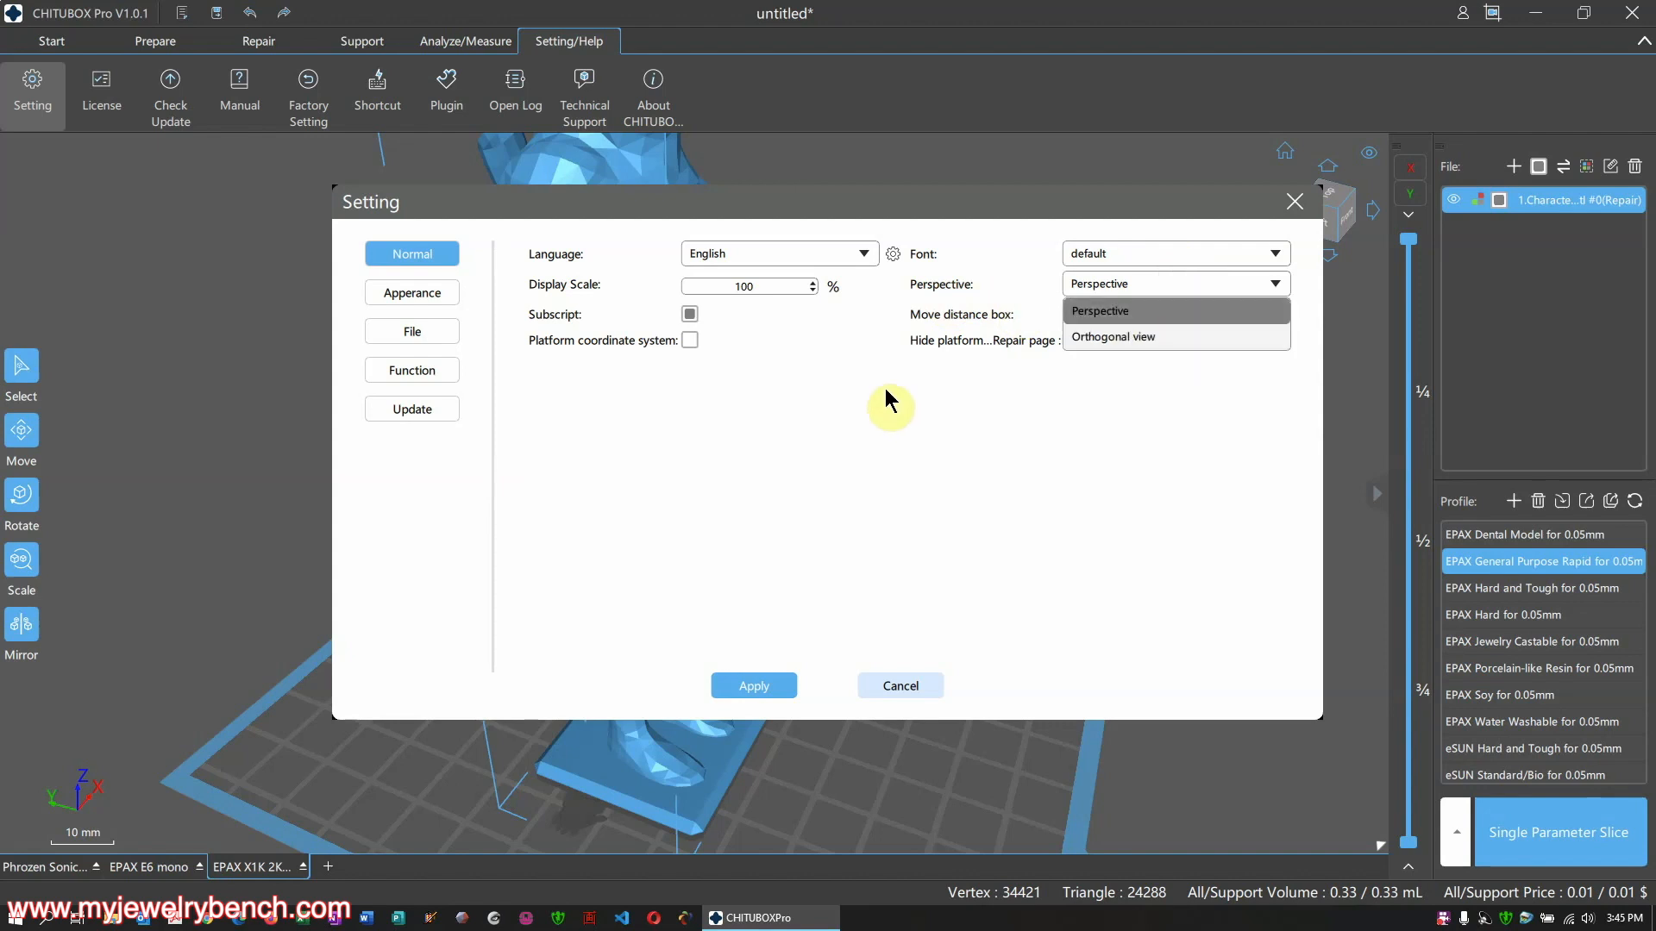
click(1113, 361)
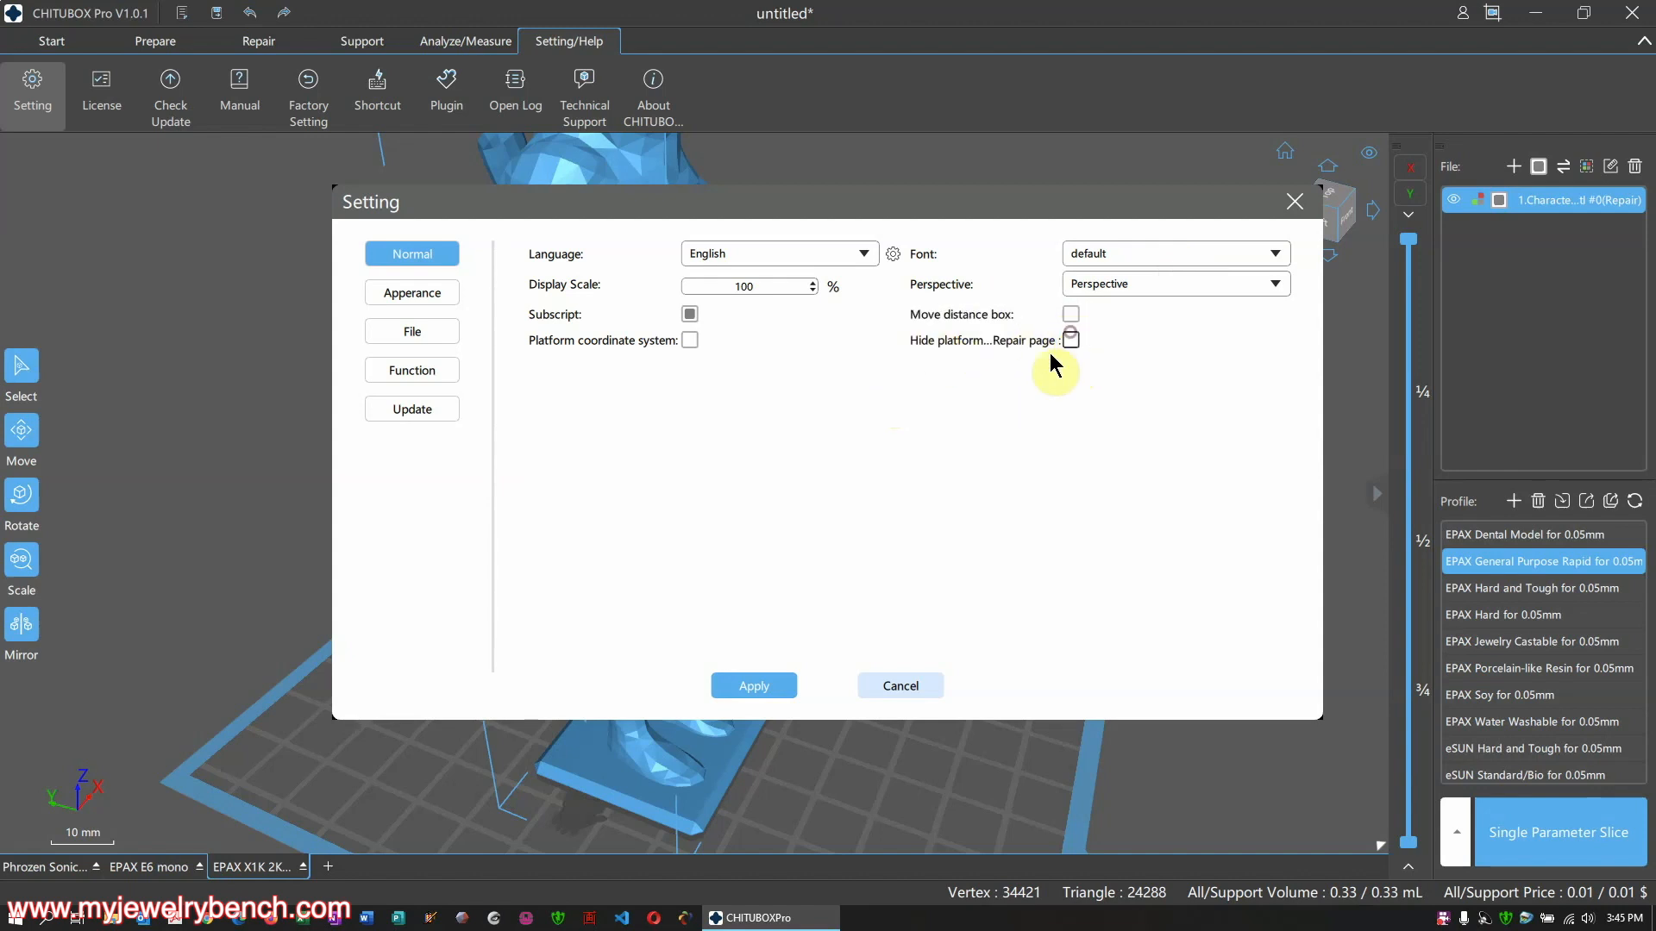
click(759, 689)
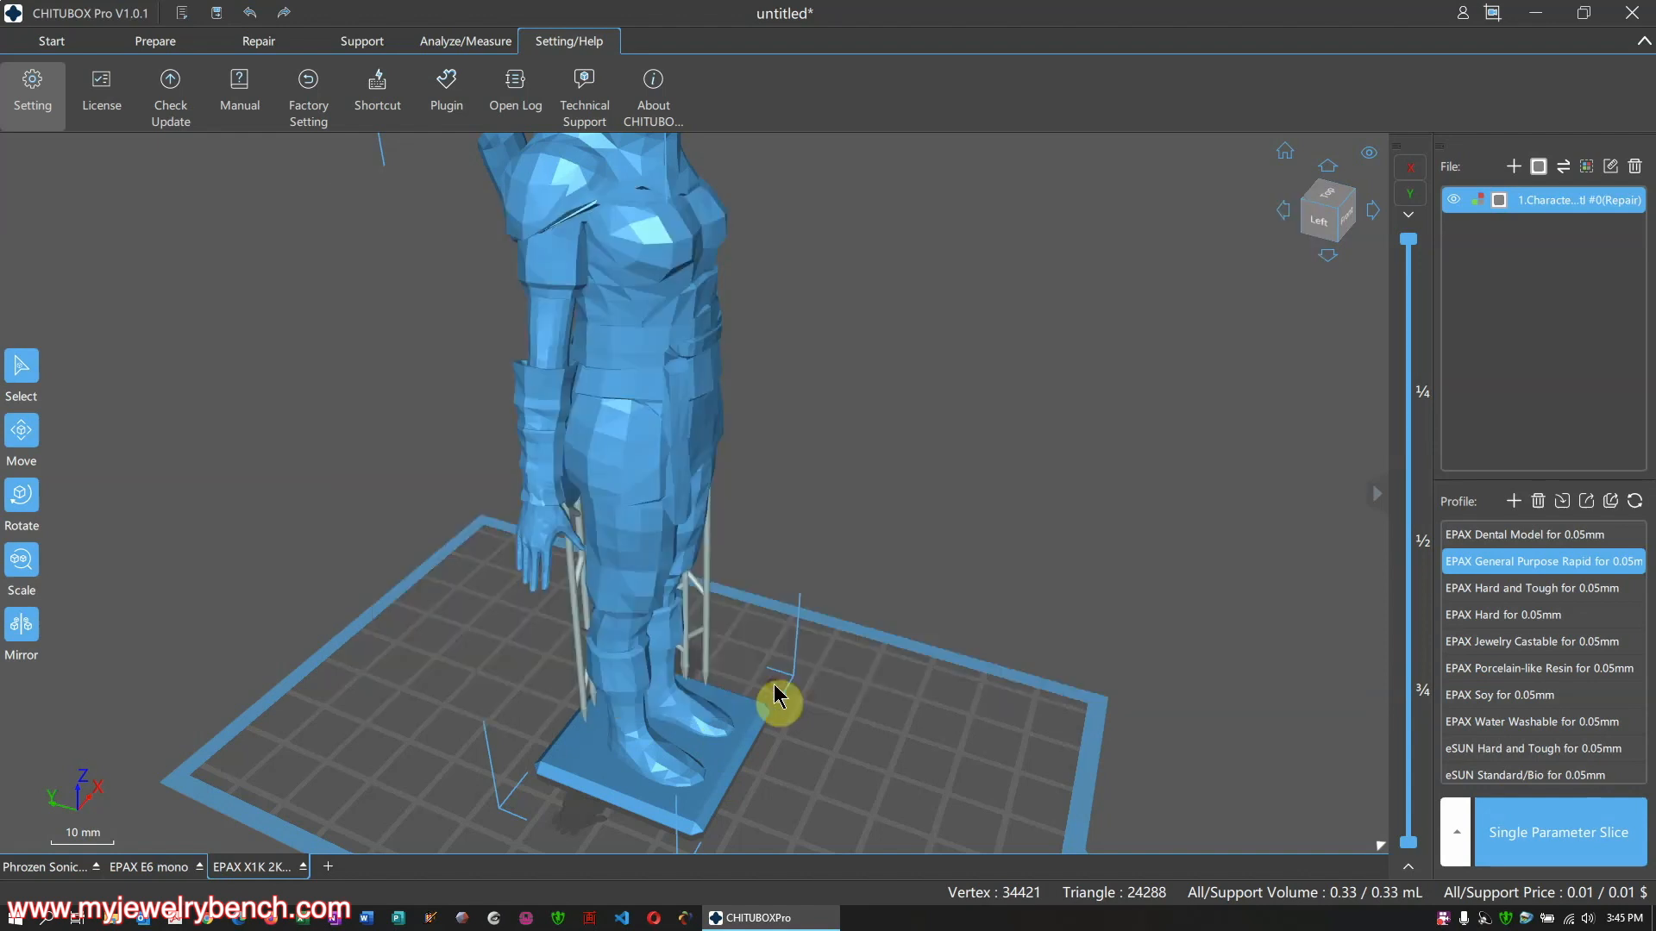
Show the View category of keyboard shortcuts
scroll(733, 655, down, 3)
mouse_move(743, 691)
right_down()
mouse_move(760, 632)
mouse_move(743, 672)
right_up()
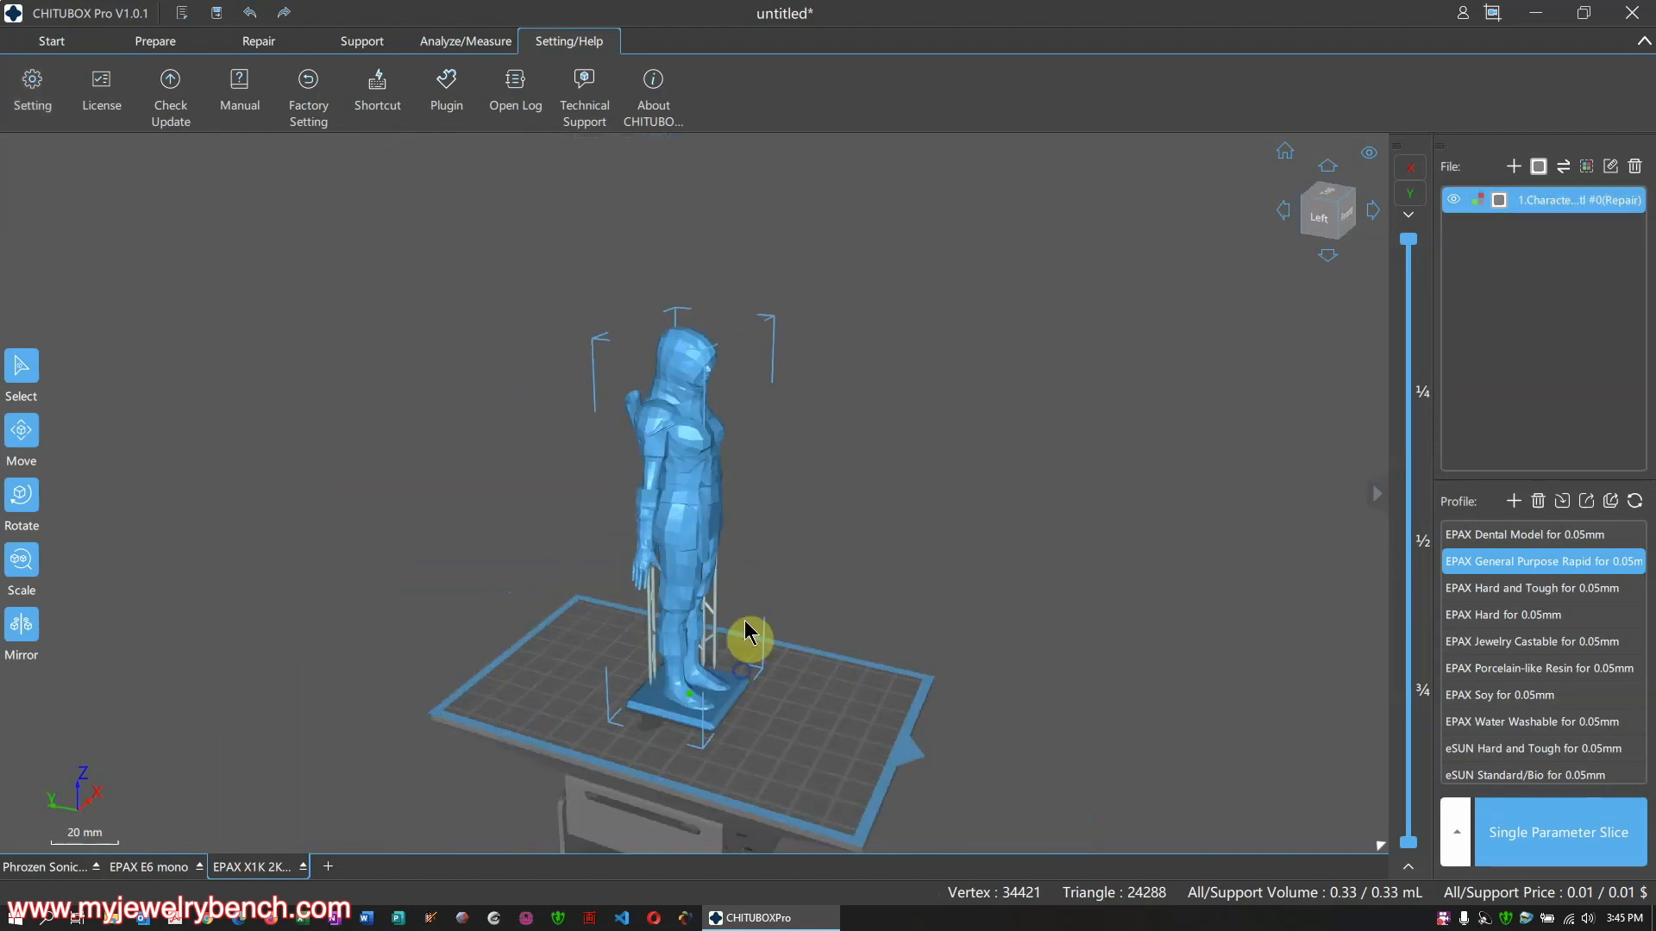
click(50, 83)
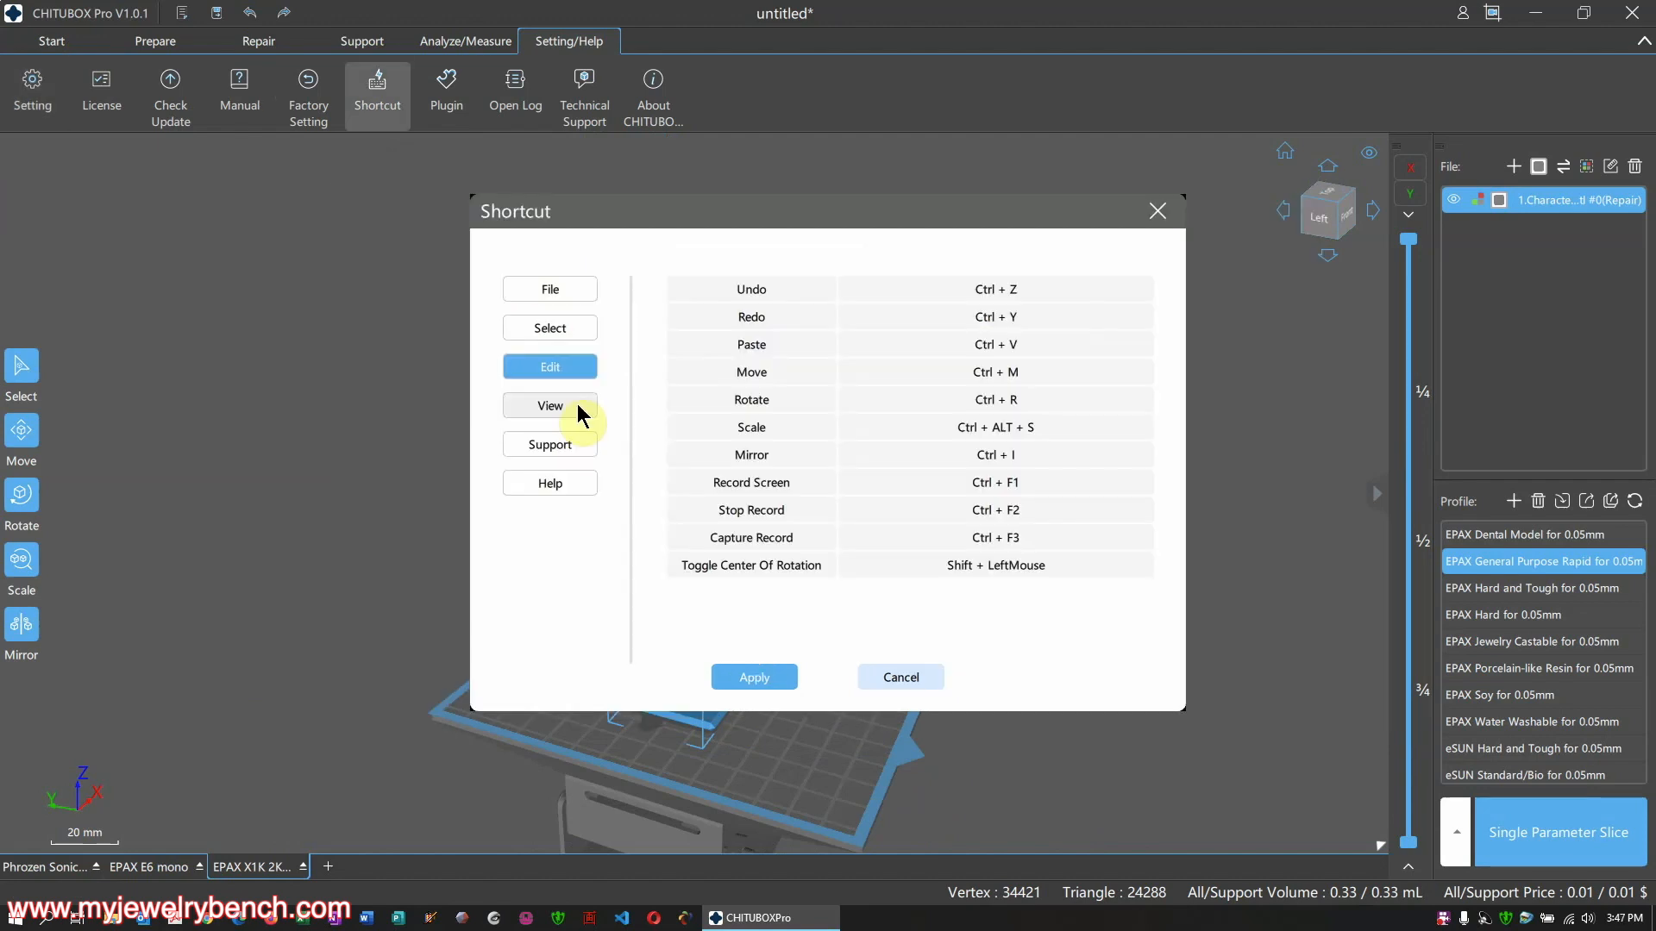
click(572, 405)
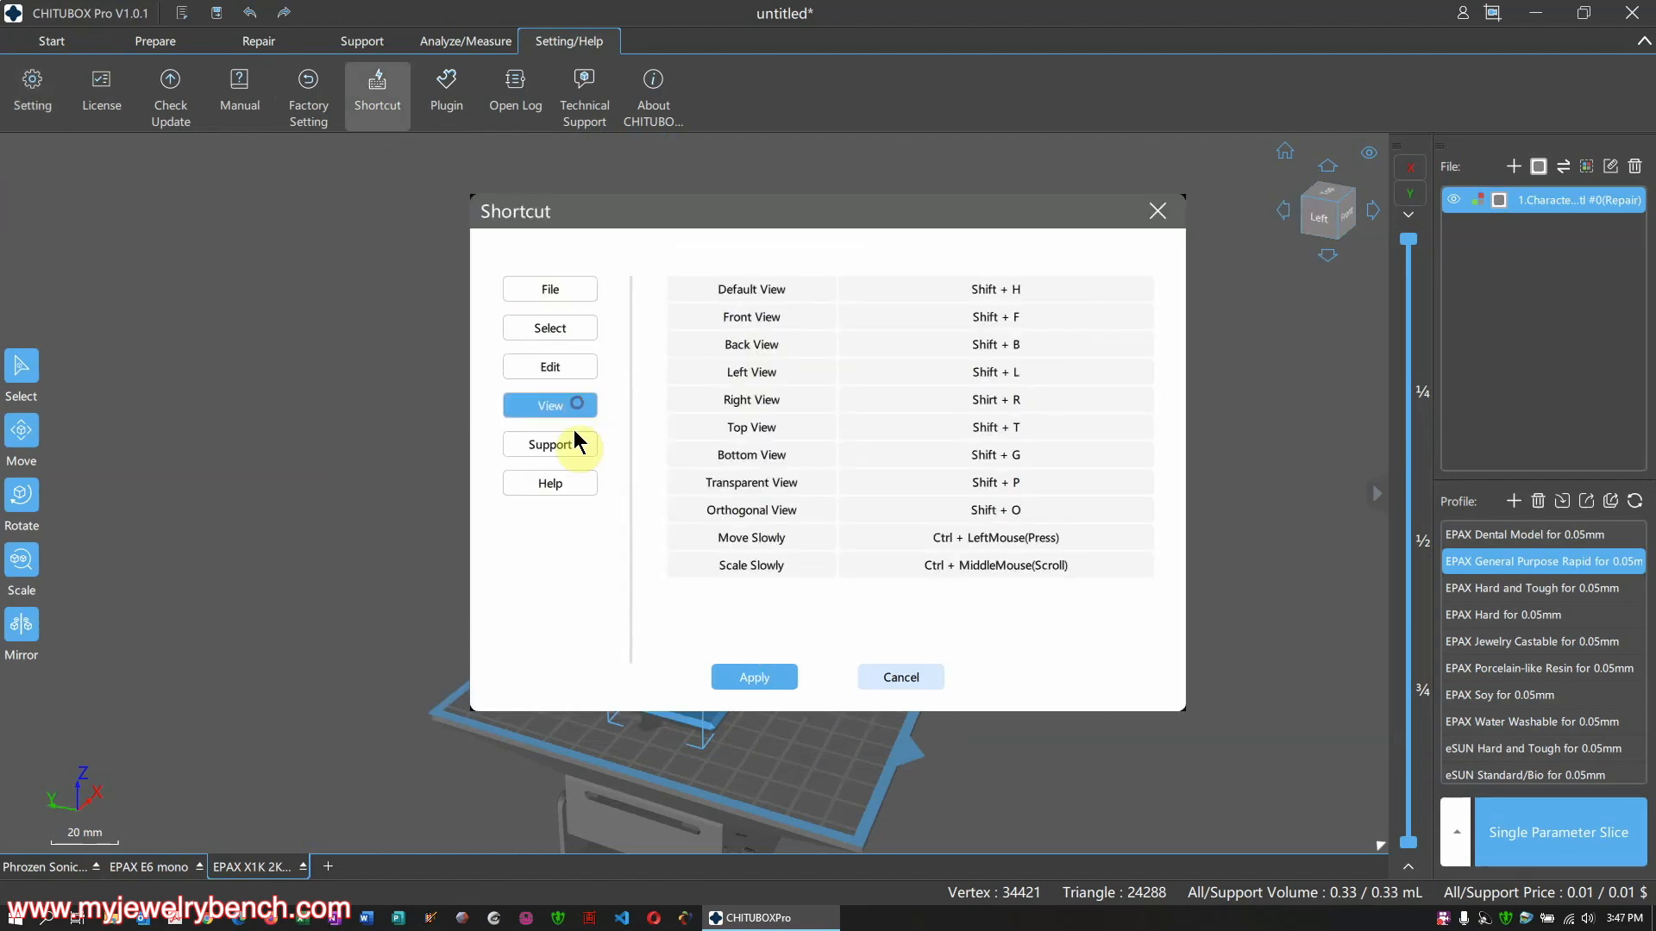
Review the support-editing and help shortcuts, then check the installed anycubic_plugin
click(571, 447)
click(563, 486)
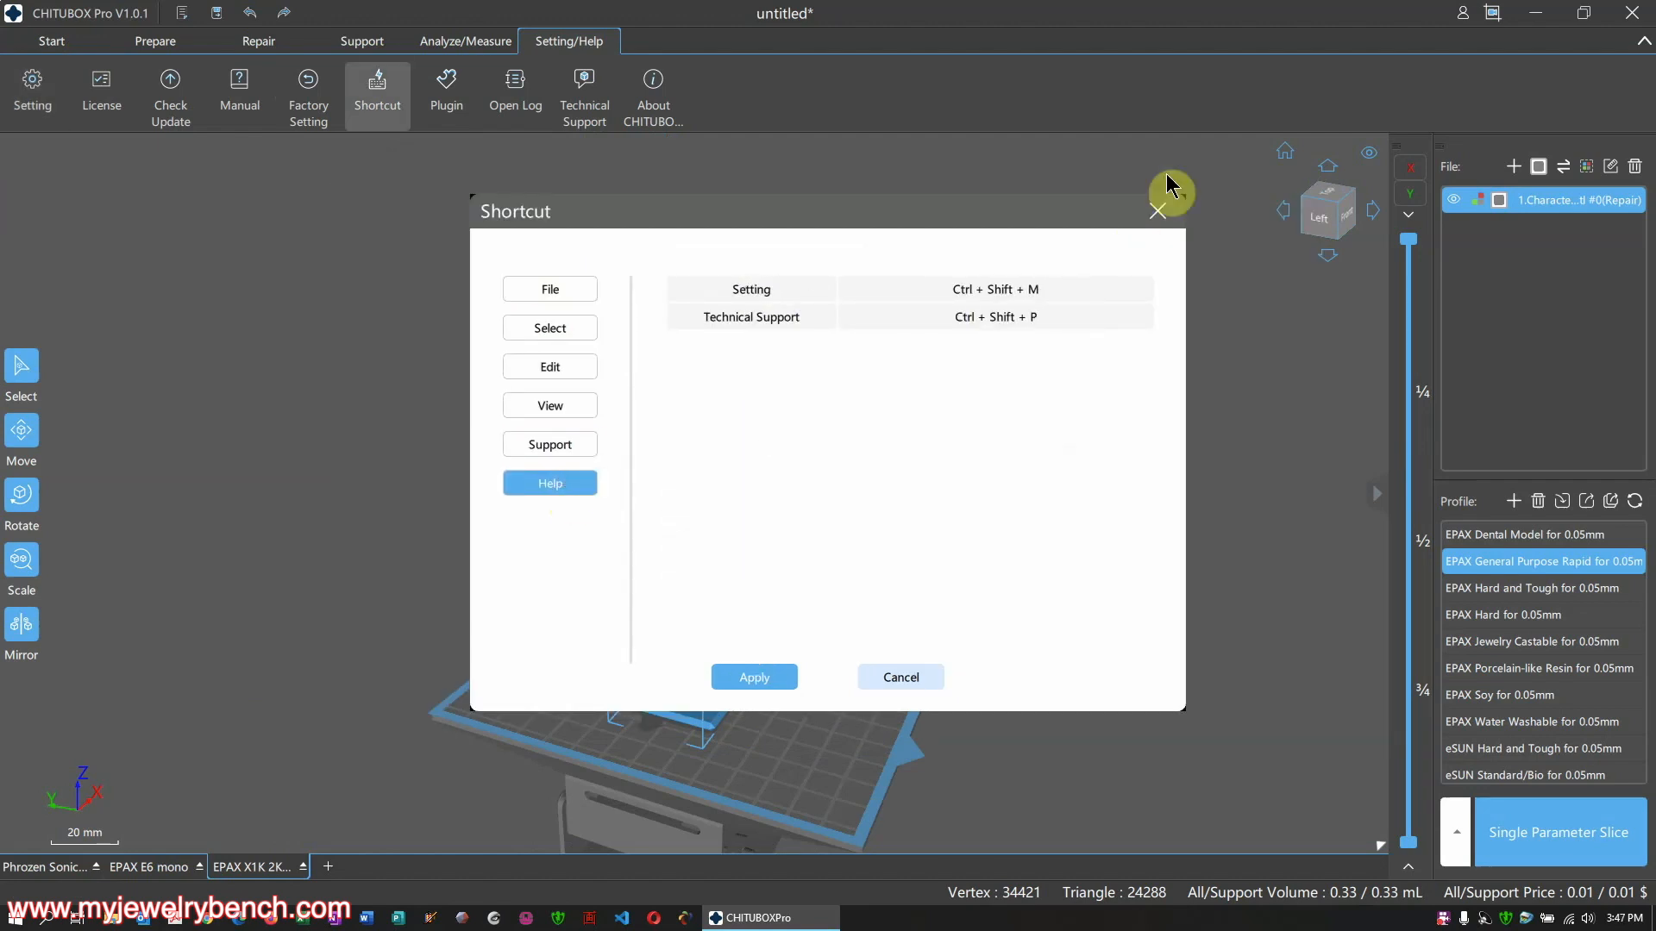
click(1156, 213)
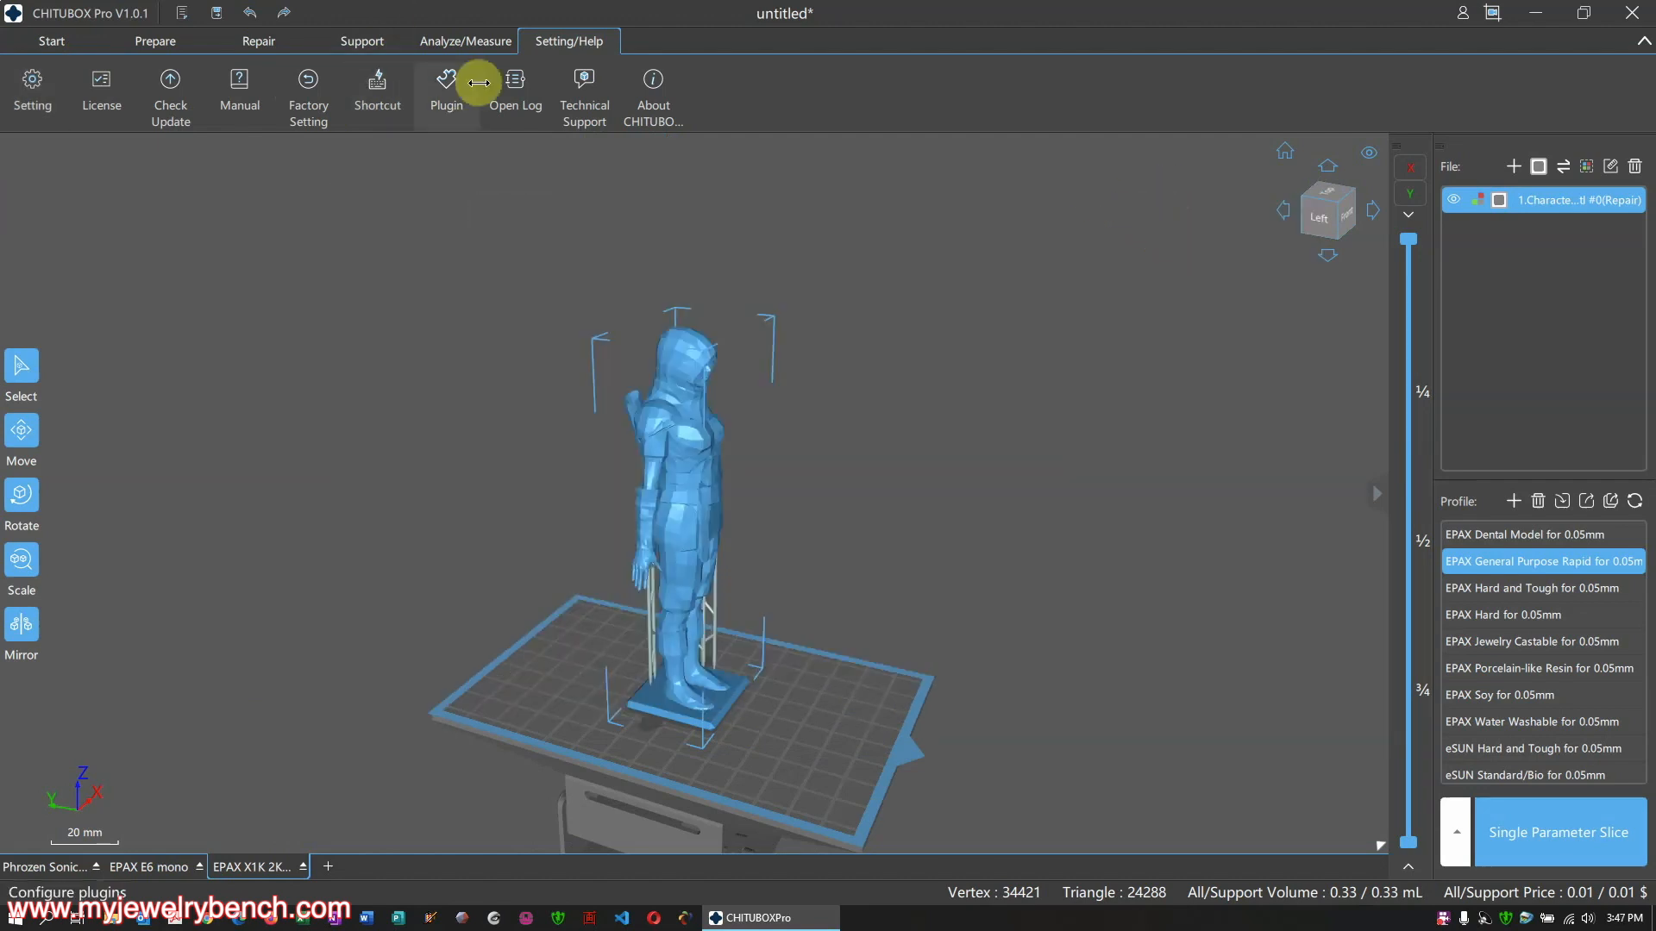
click(447, 90)
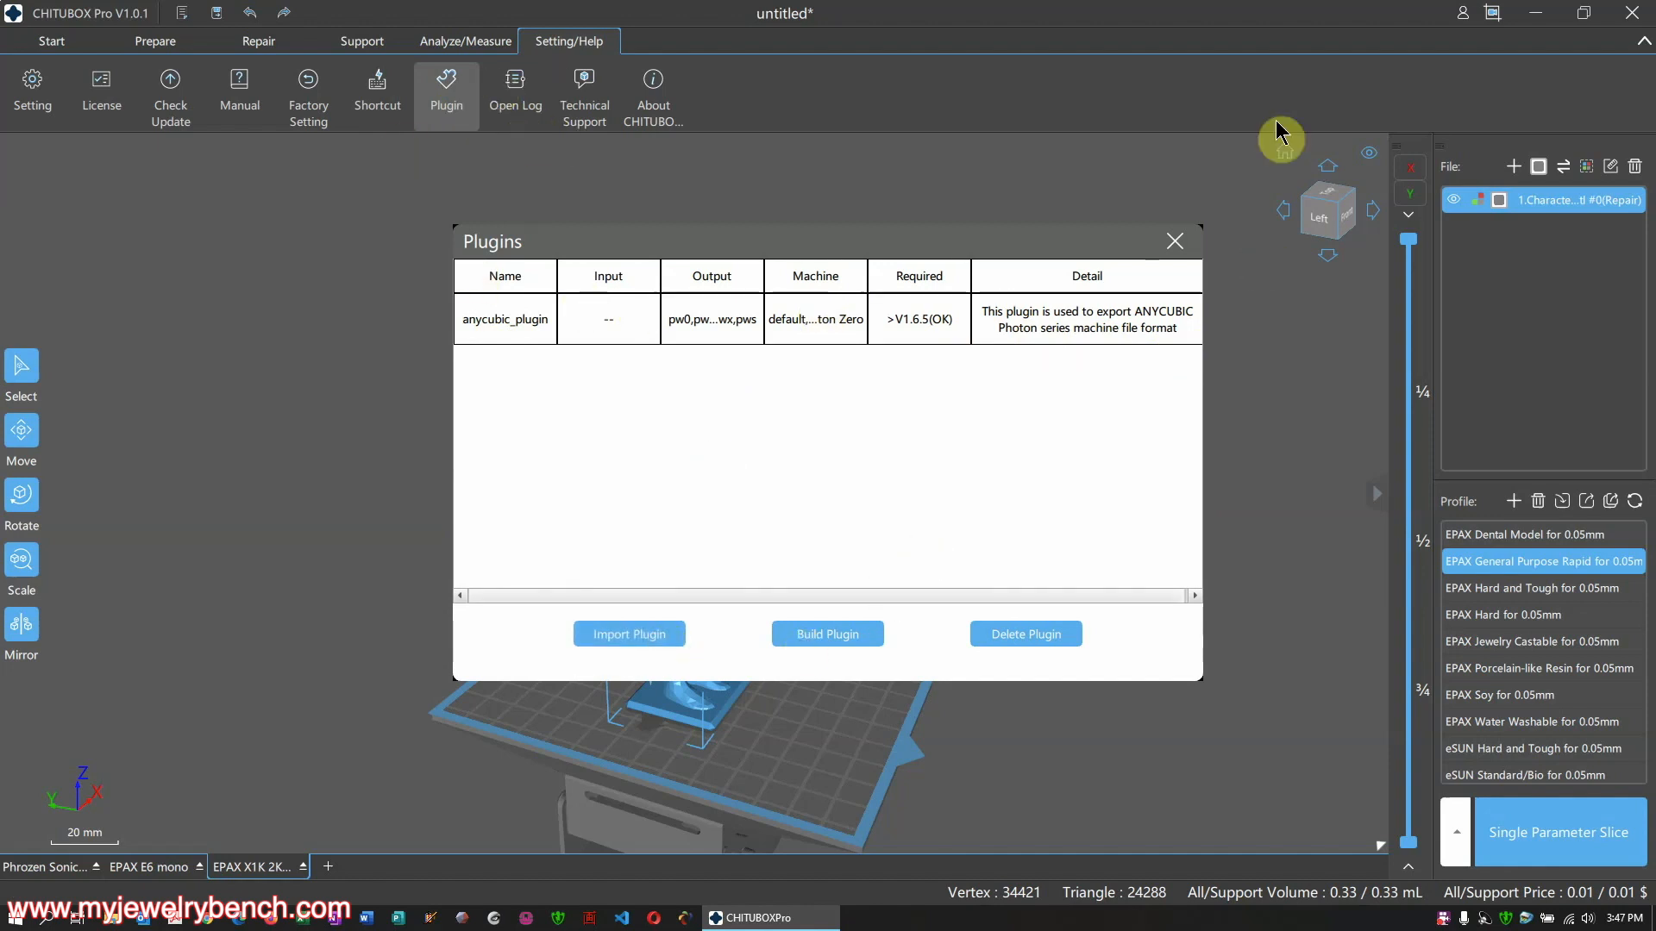
click(1176, 243)
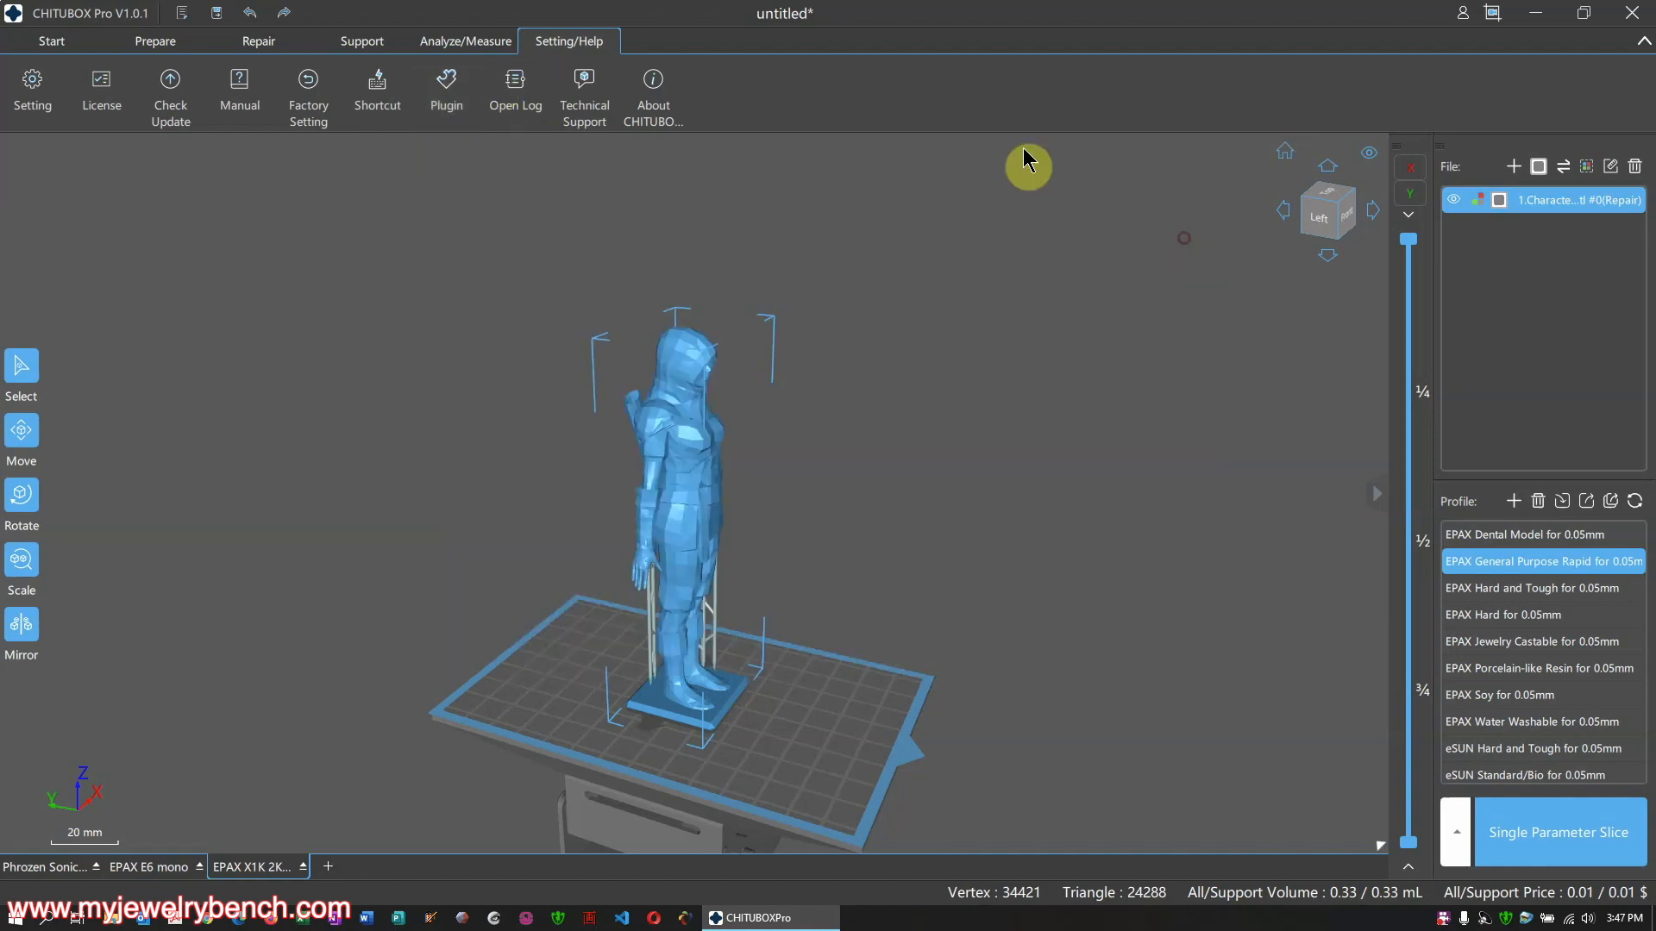
Open the program's log folder and select the chitubox.log file
click(514, 92)
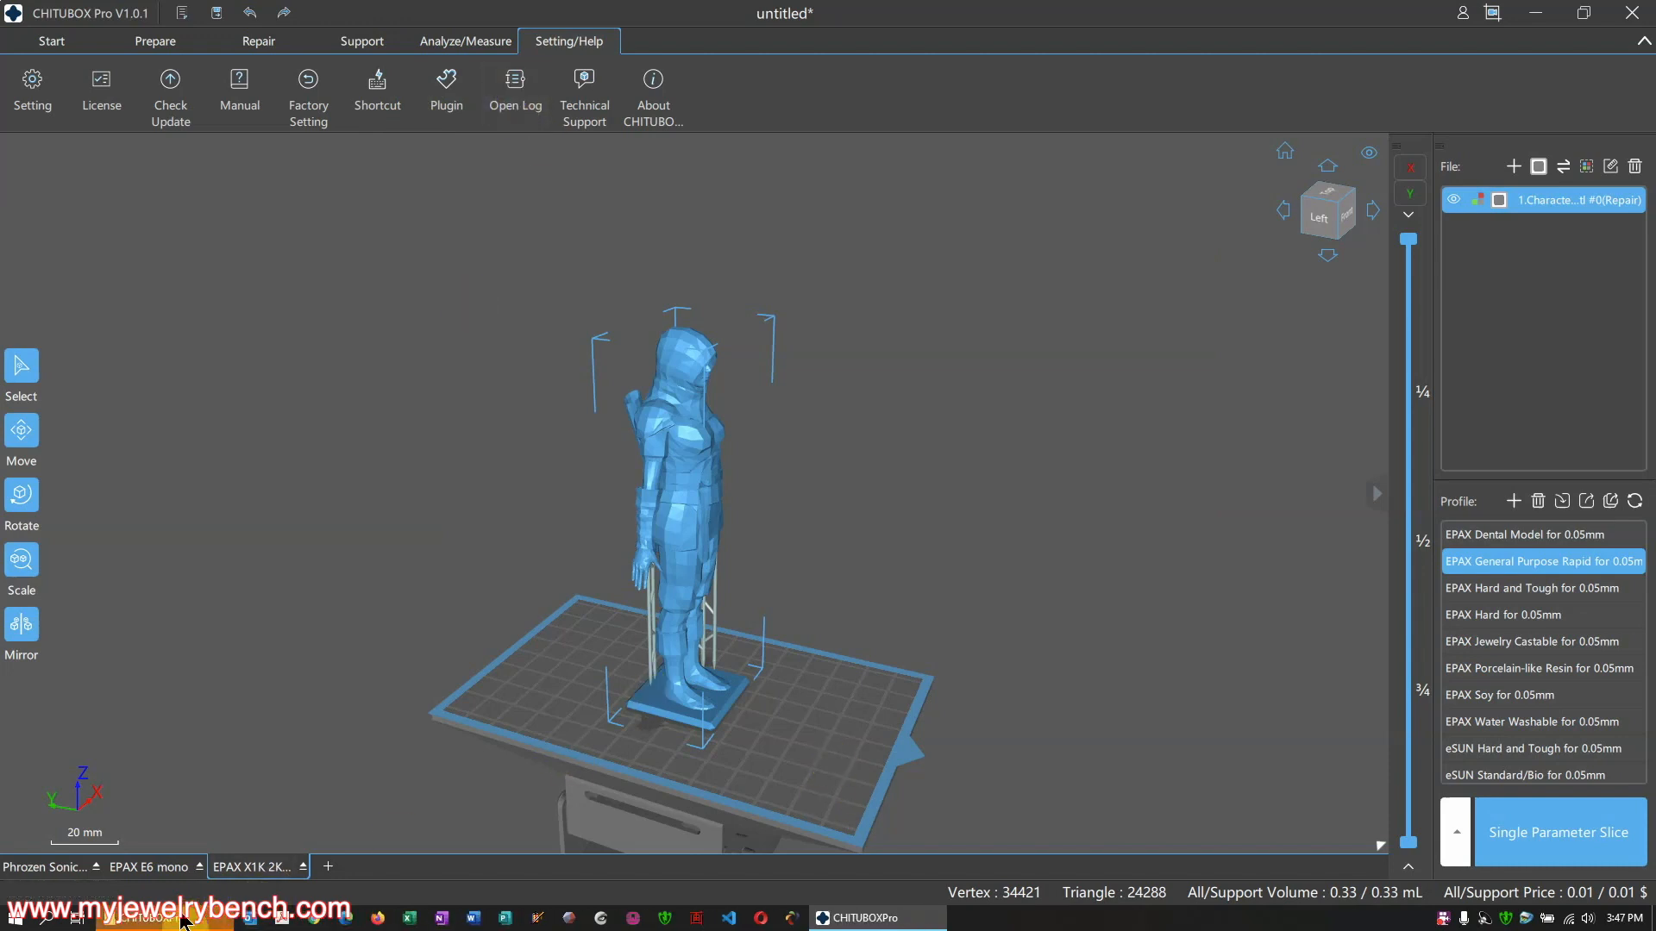
click(178, 921)
click(719, 531)
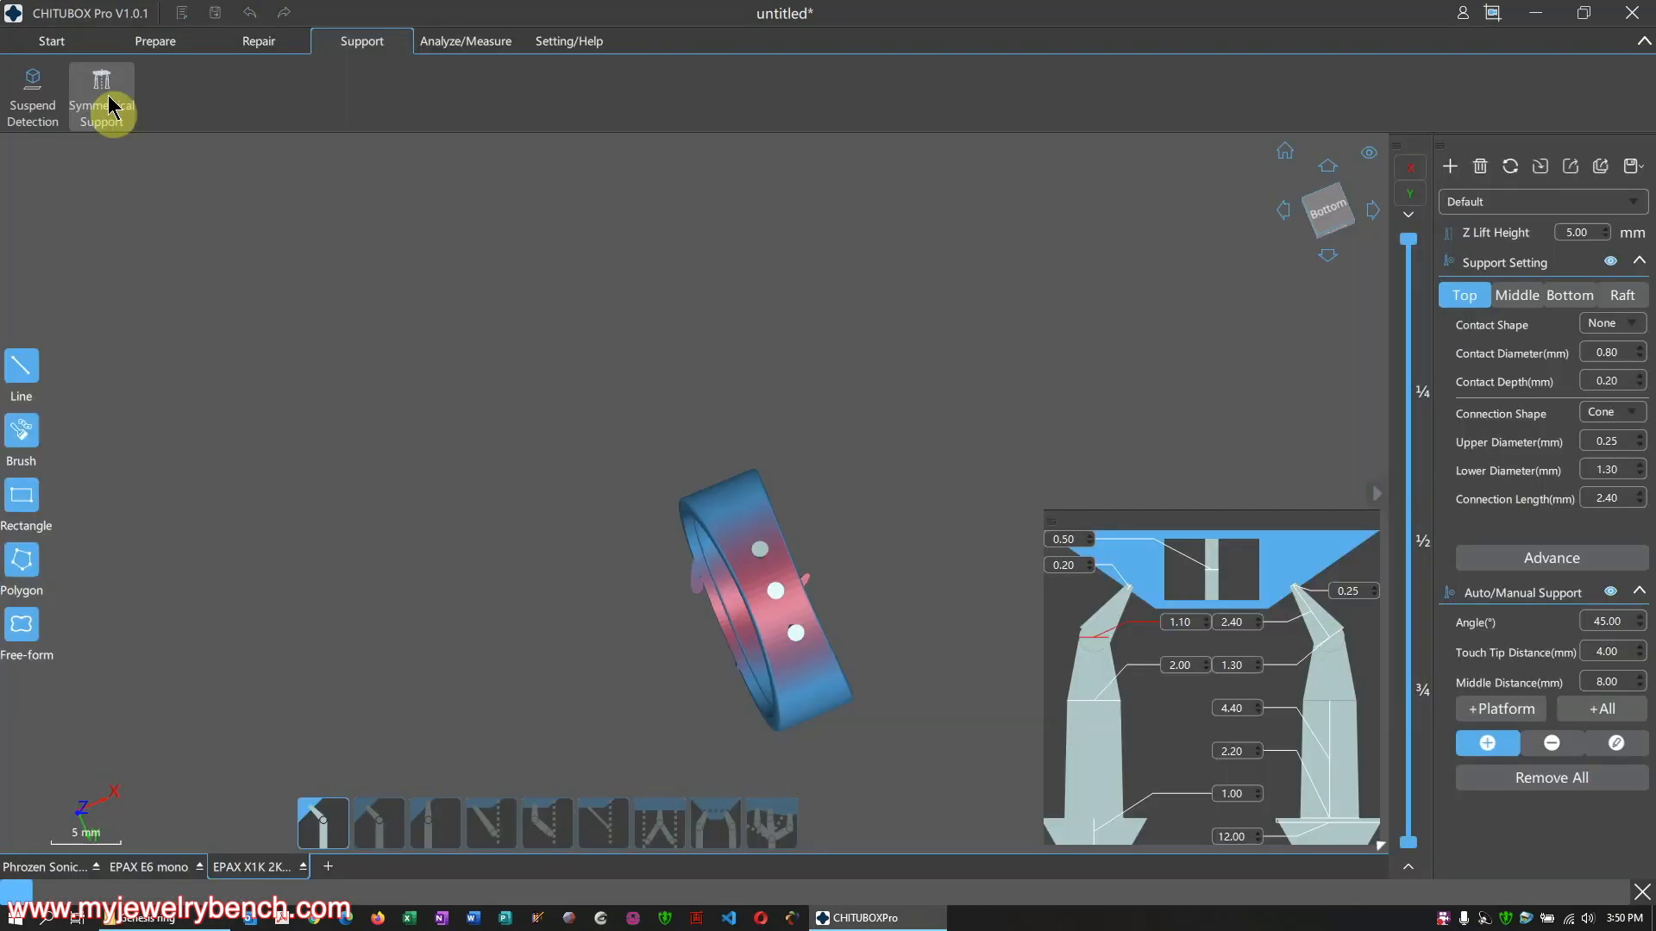
Add symmetrical supports to the ring and run suspend detection for overhangs
middle_drag(651, 606, 664, 371)
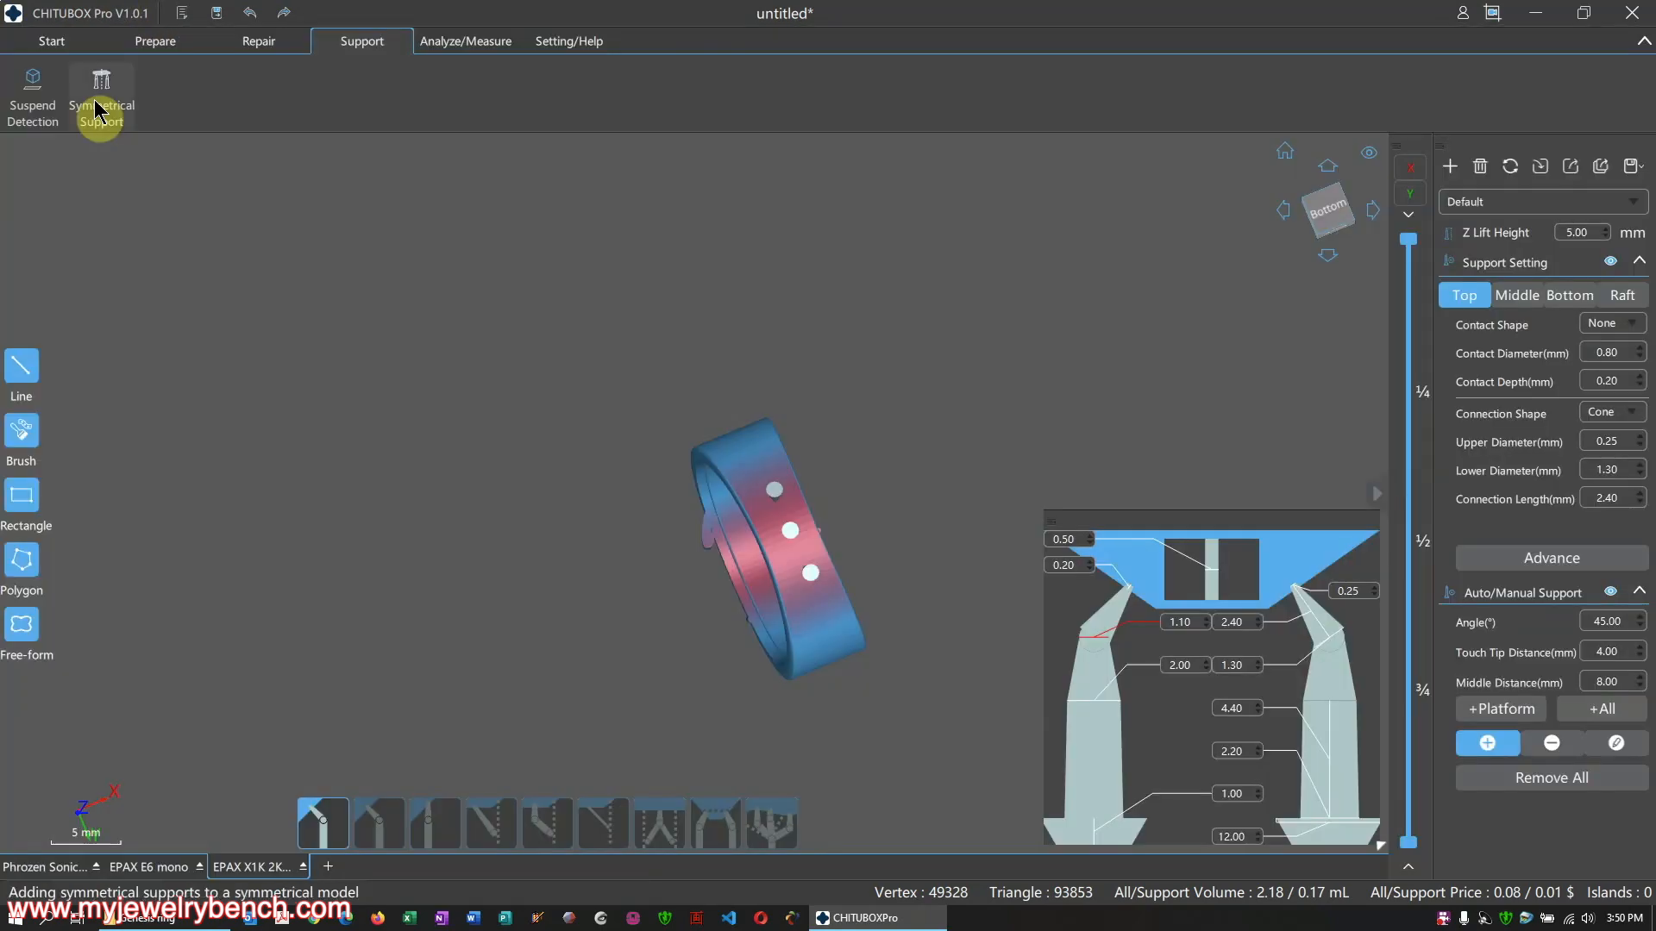
click(96, 100)
click(45, 90)
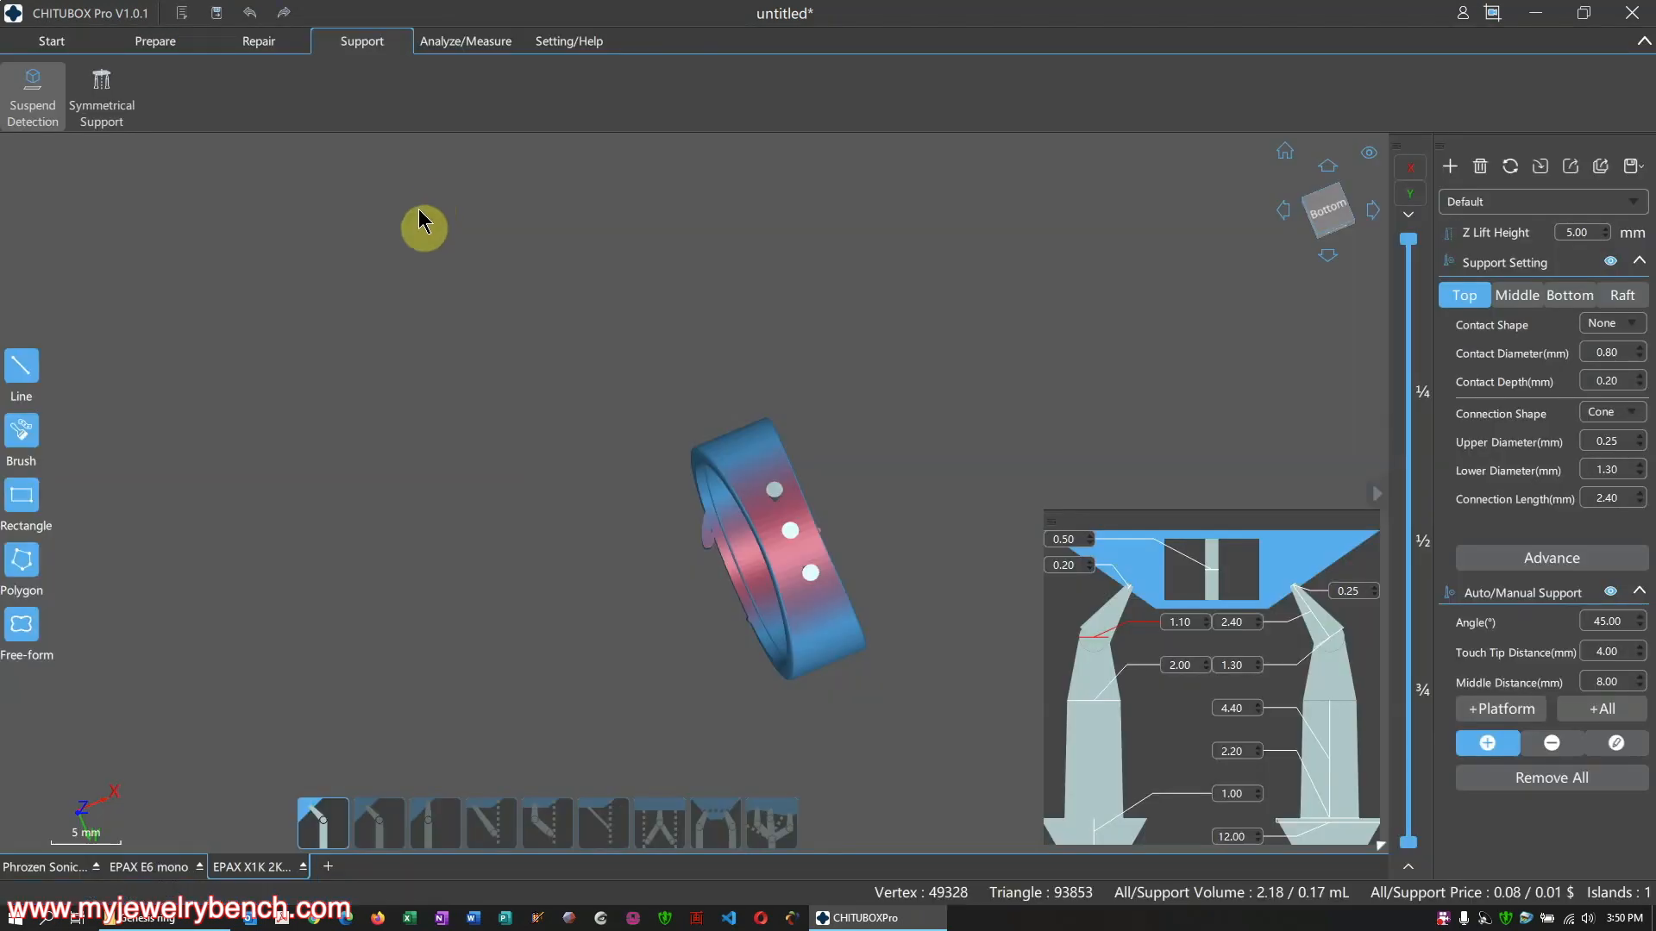
drag(687, 477, 847, 698)
right_drag(846, 688, 941, 675)
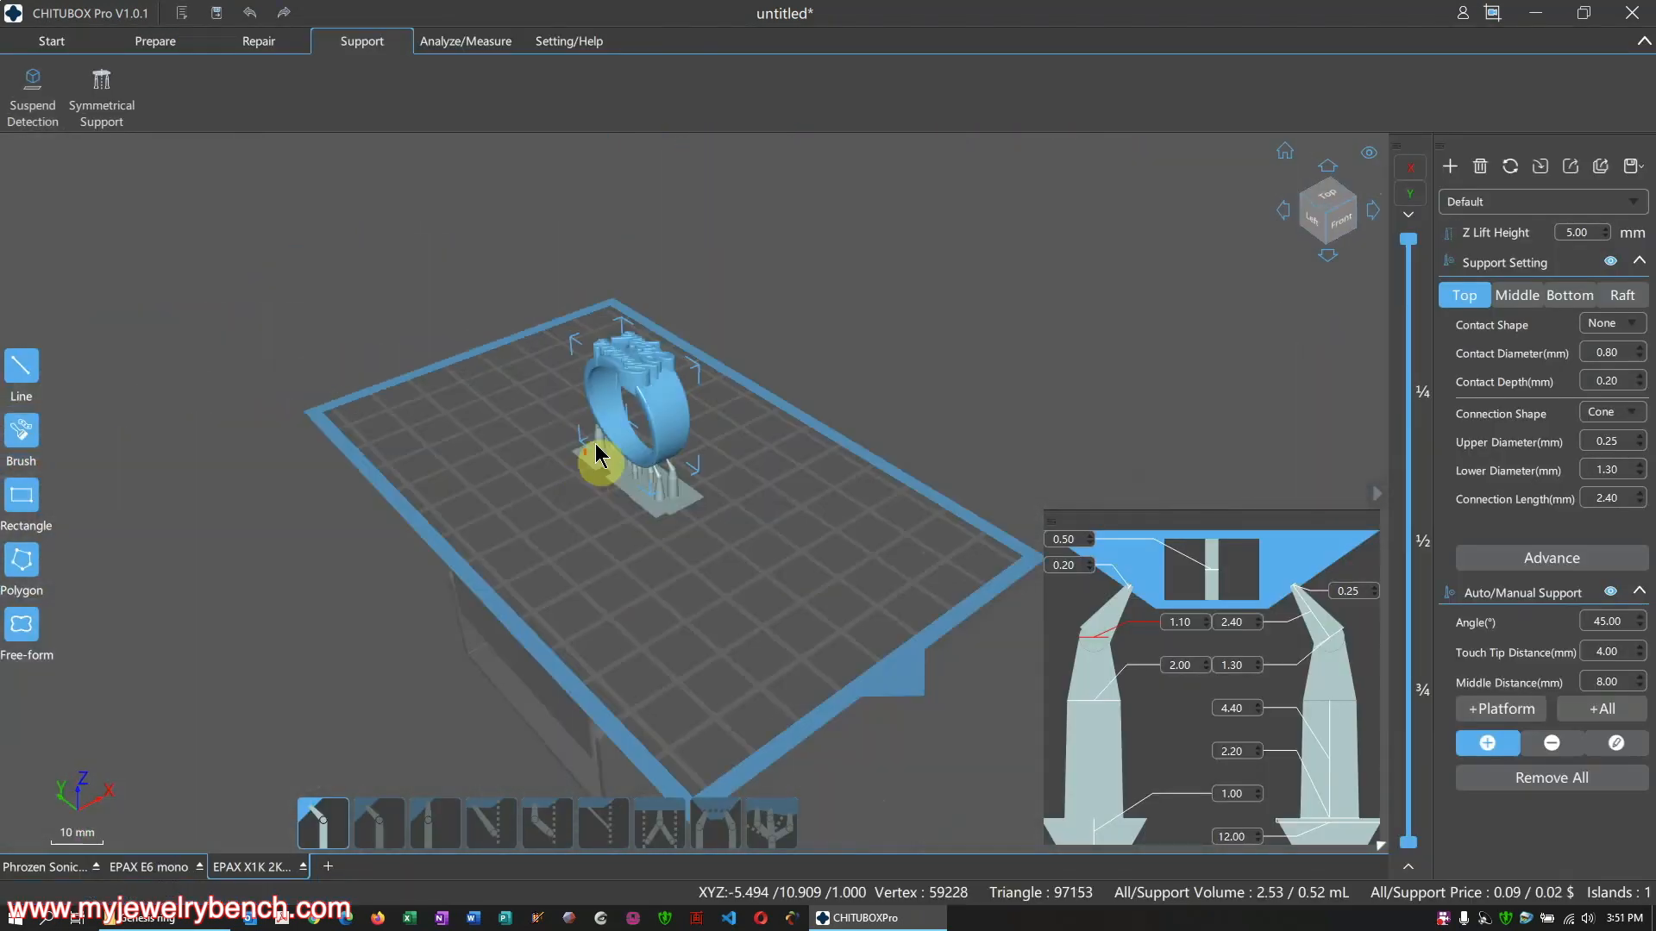
scroll(593, 447, up, 4)
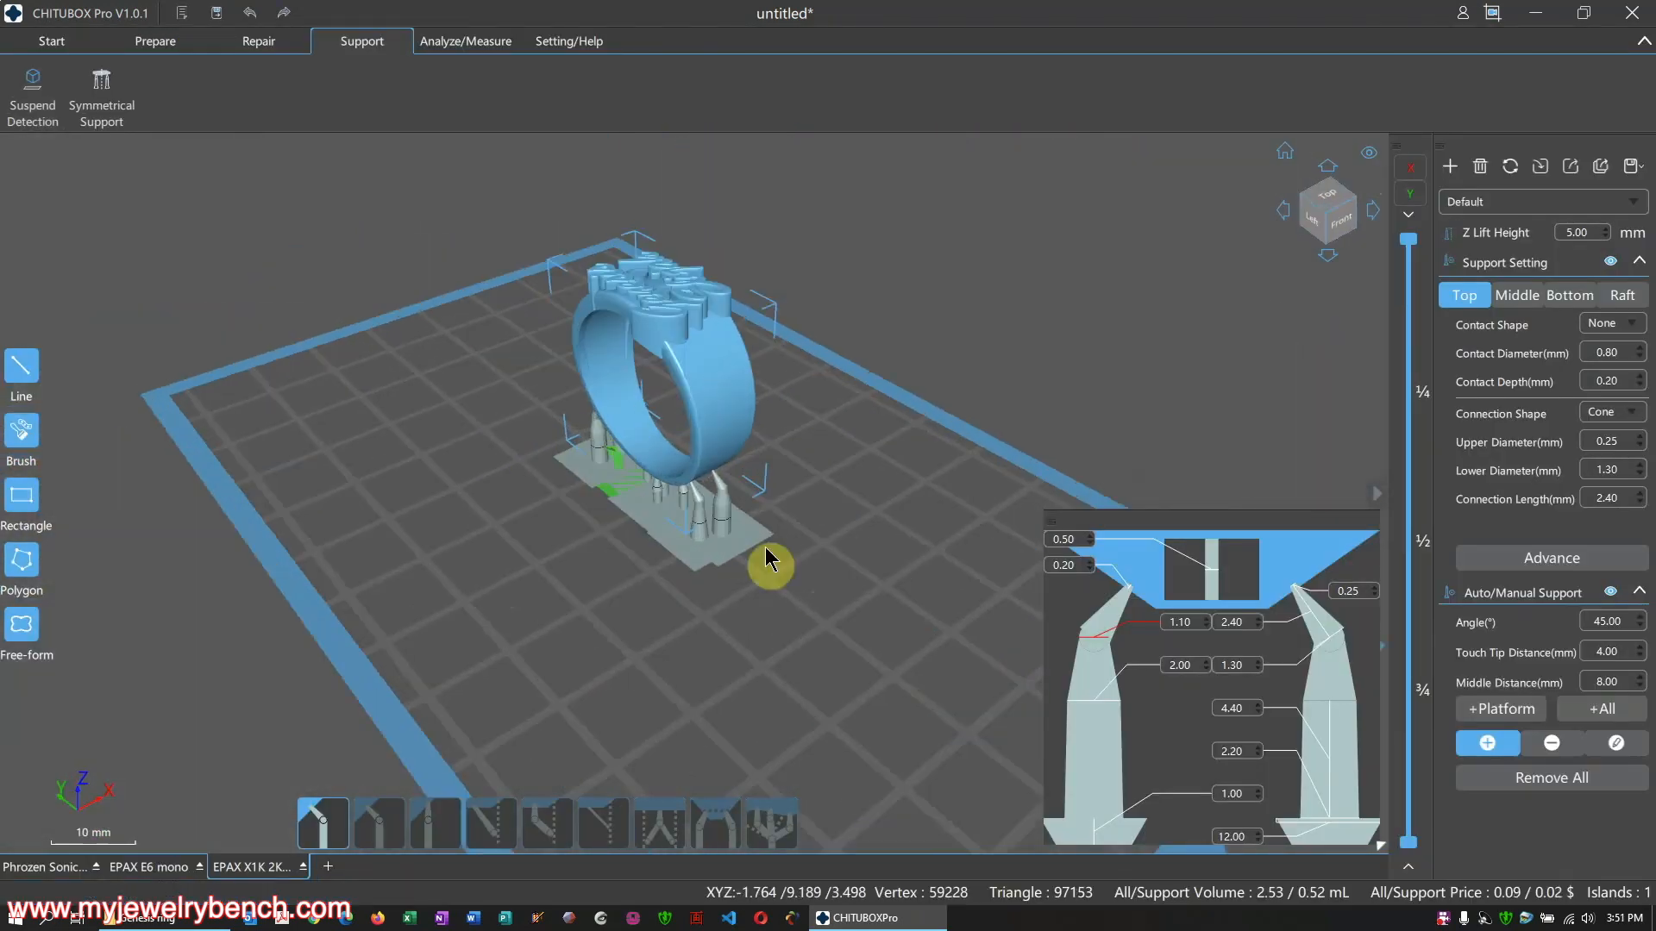
Remove all of the ring's supports, bringing support volume to 0.00 mL
click(1587, 779)
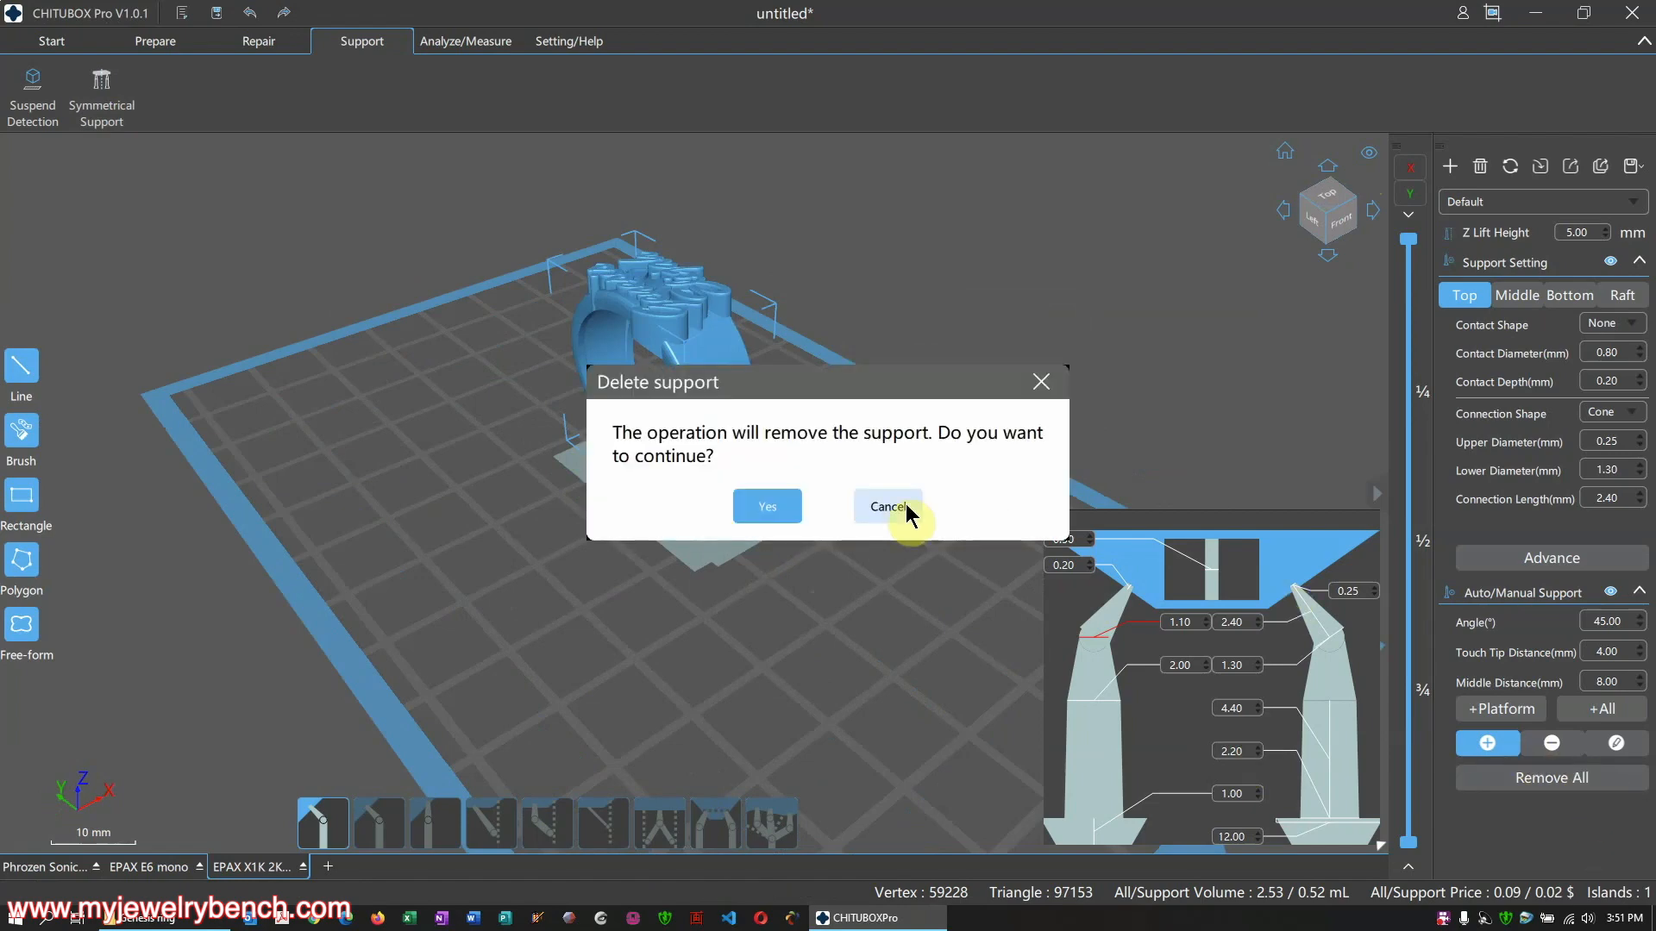
click(767, 507)
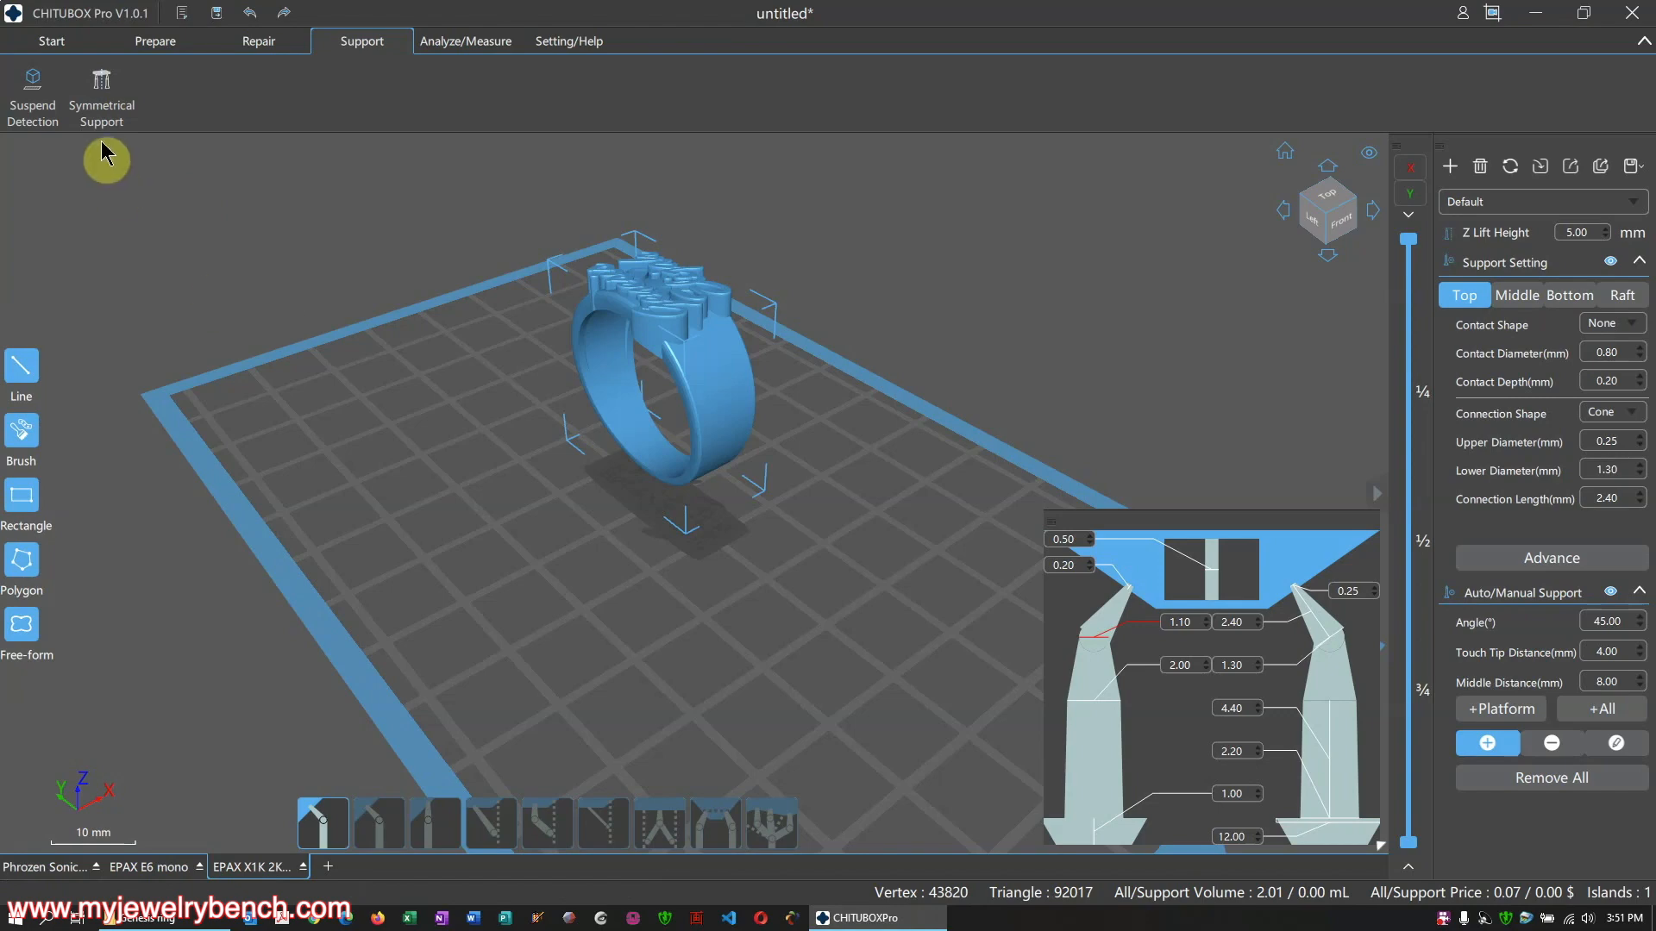
click(250, 45)
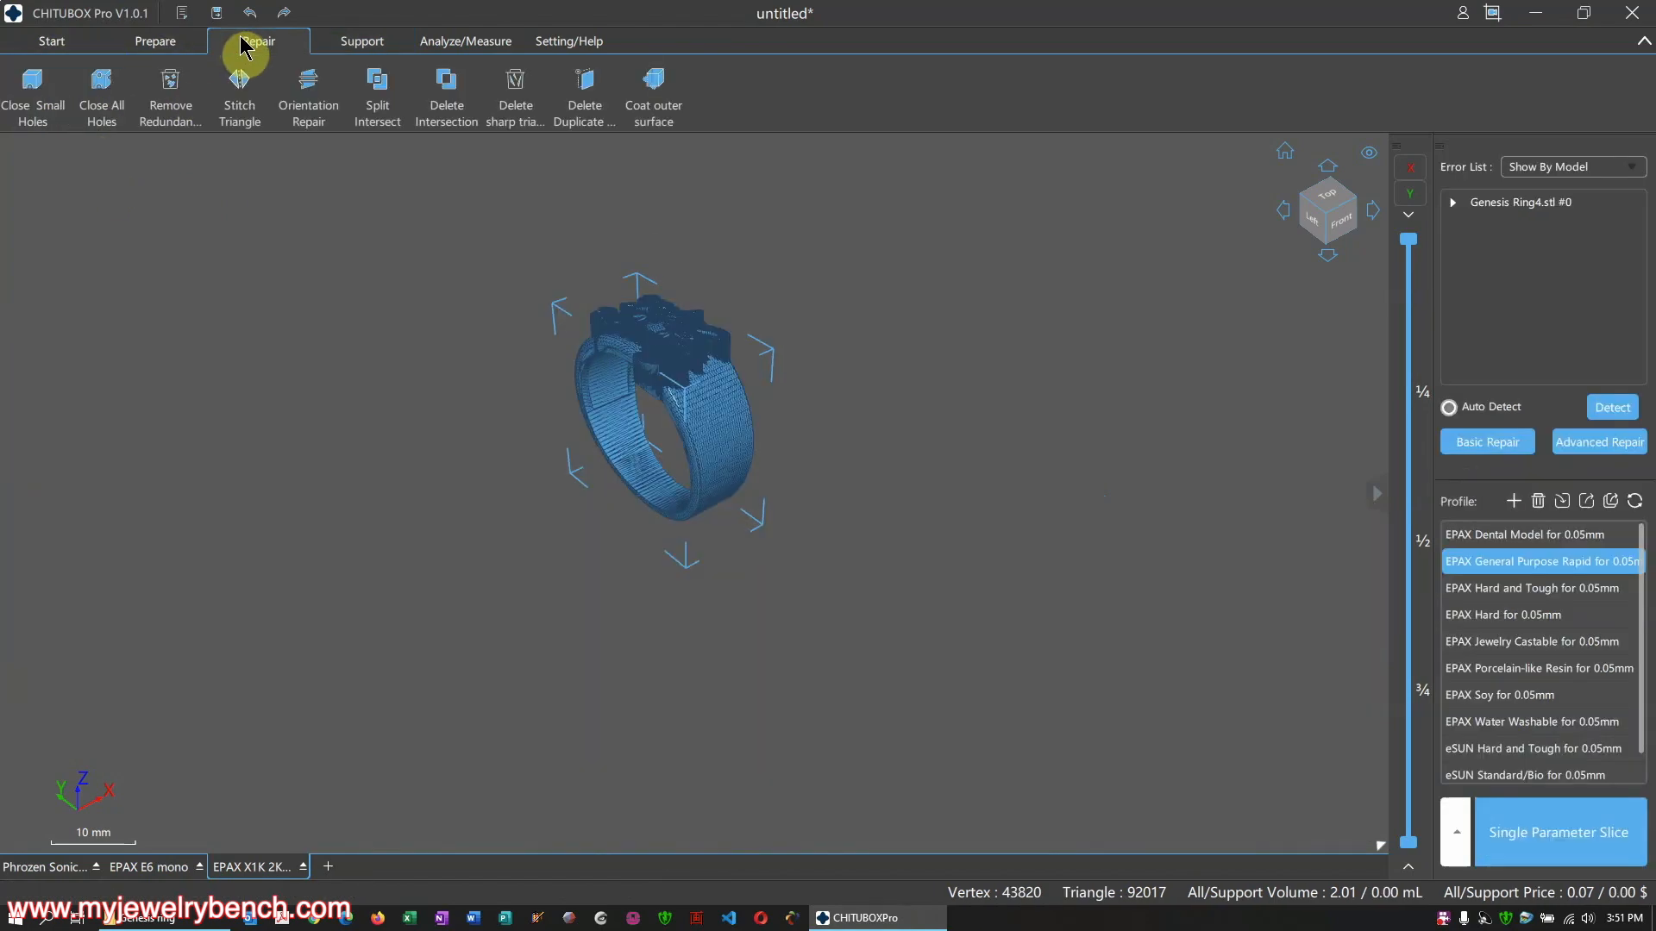
click(379, 48)
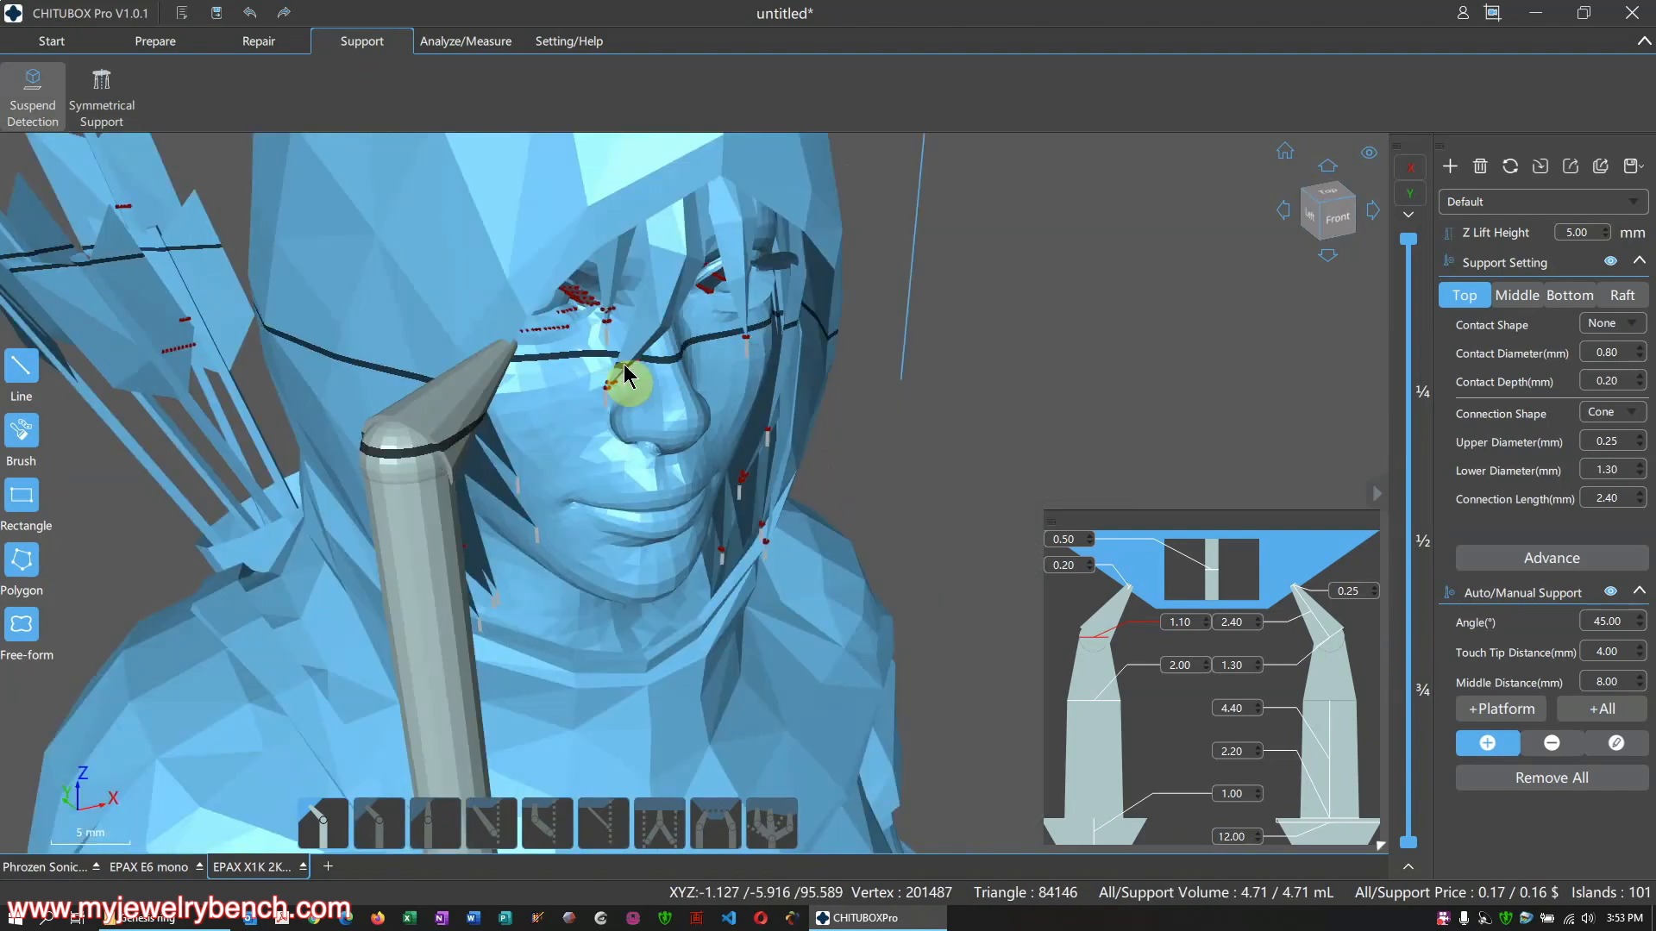
Add two-point connected supports on the archer's right cheek, beside the nose, and lower cheek
scroll(643, 375, up, 10)
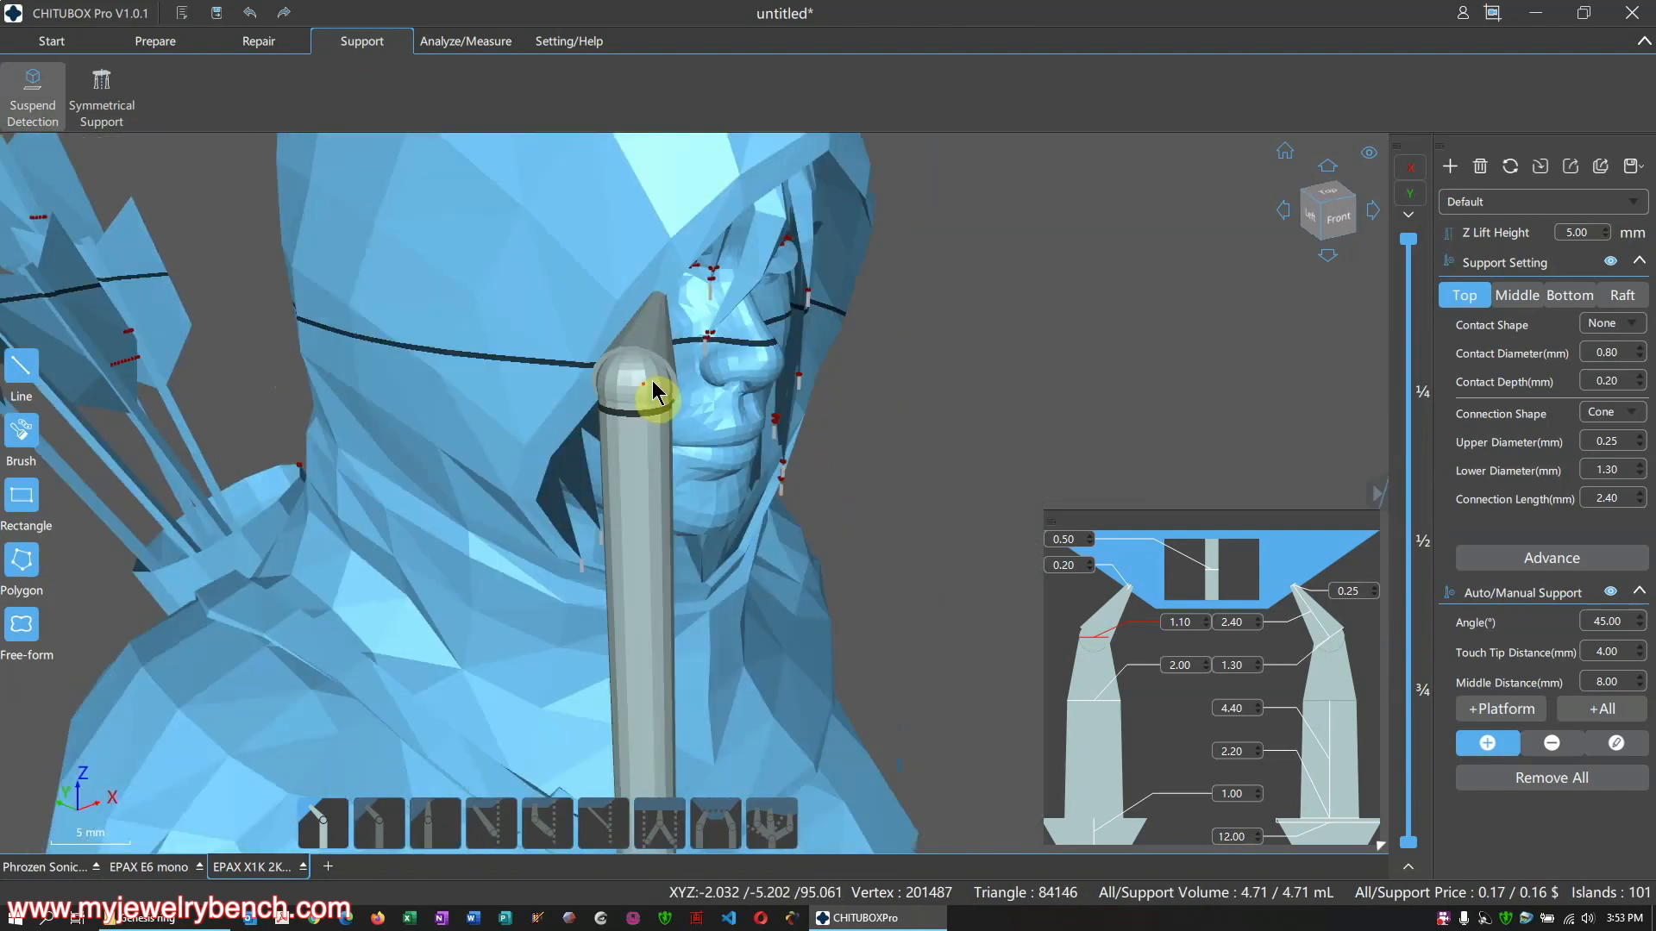
scroll(784, 355, down, 8)
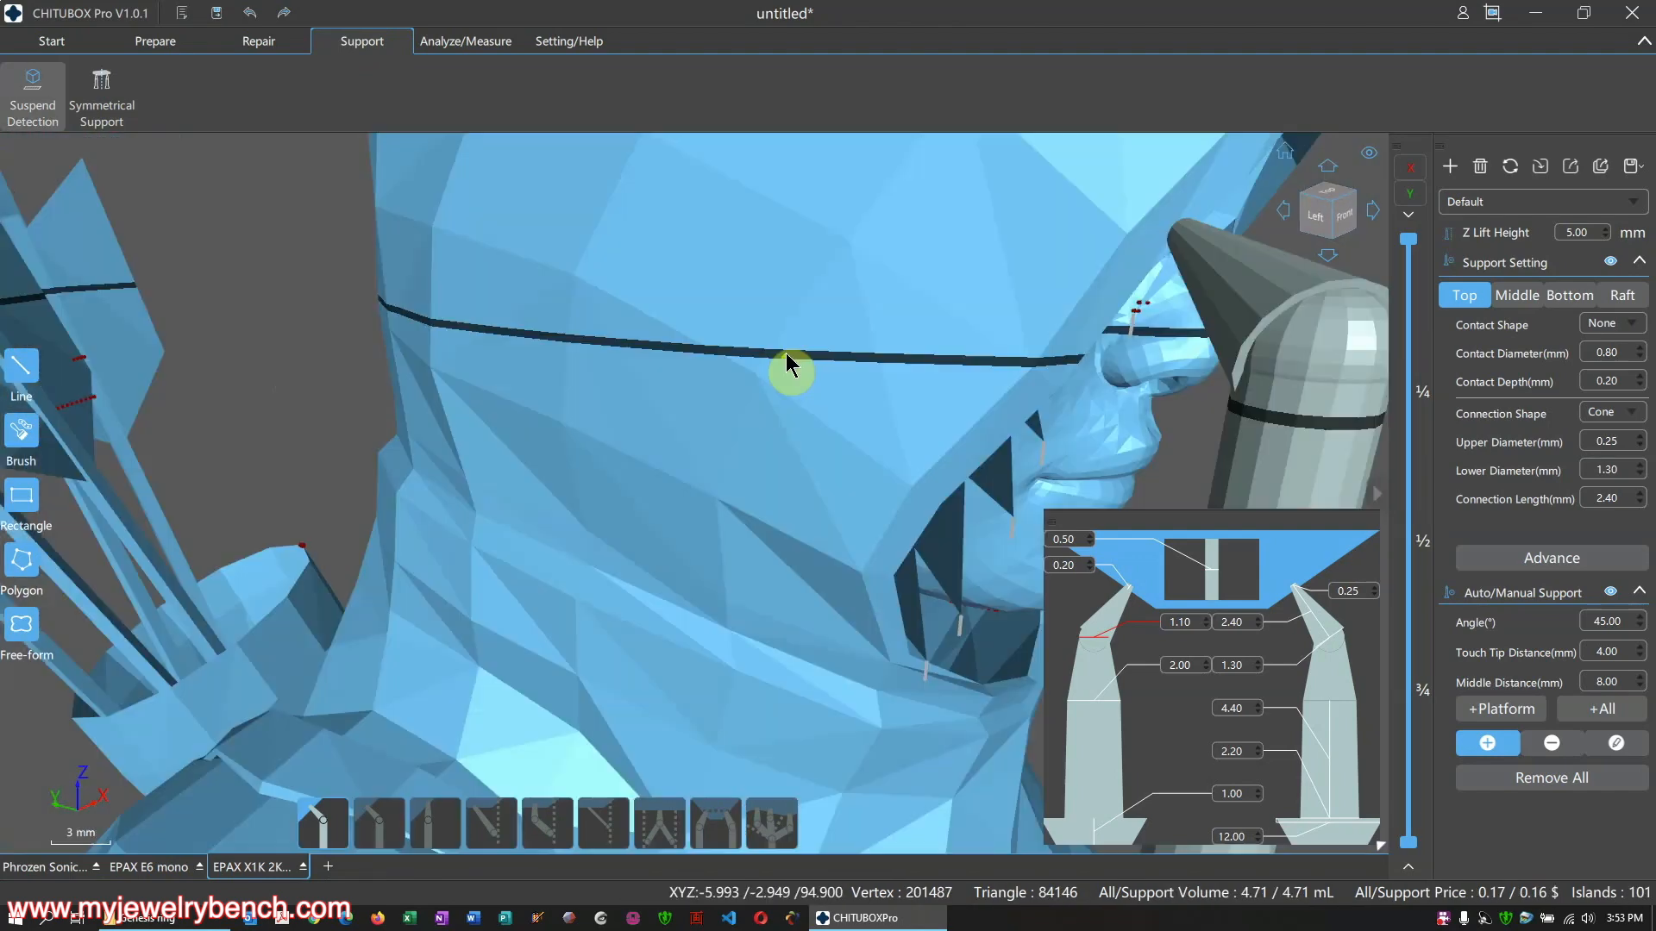
scroll(886, 405, down, 3)
right_drag(886, 405, 758, 325)
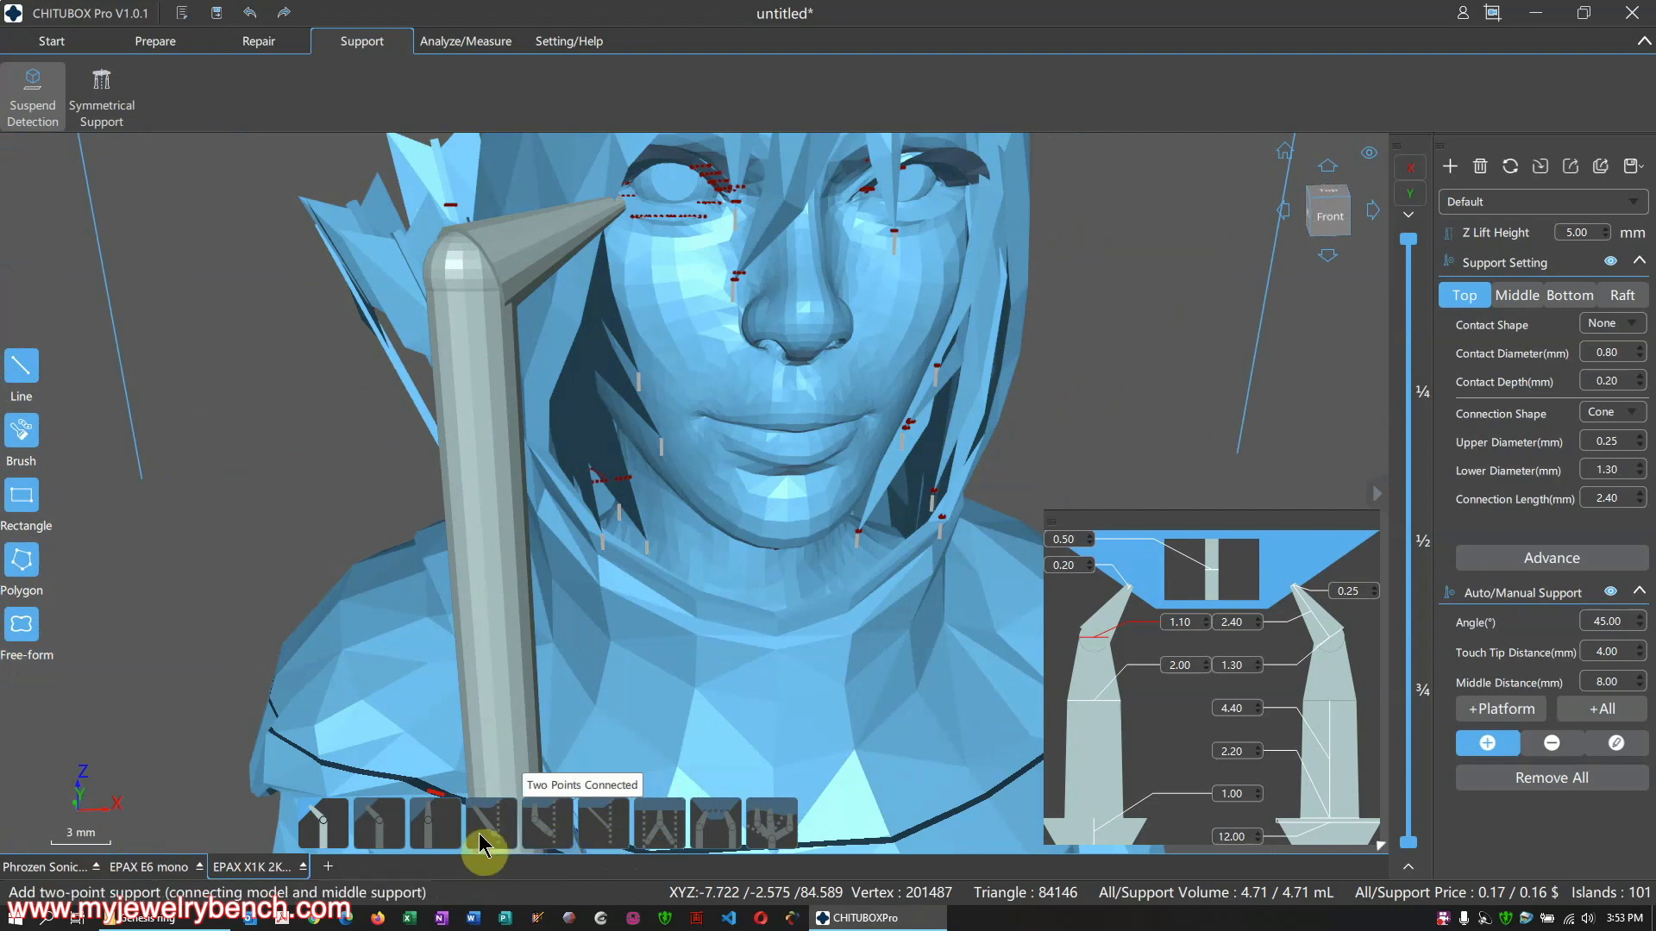
click(607, 833)
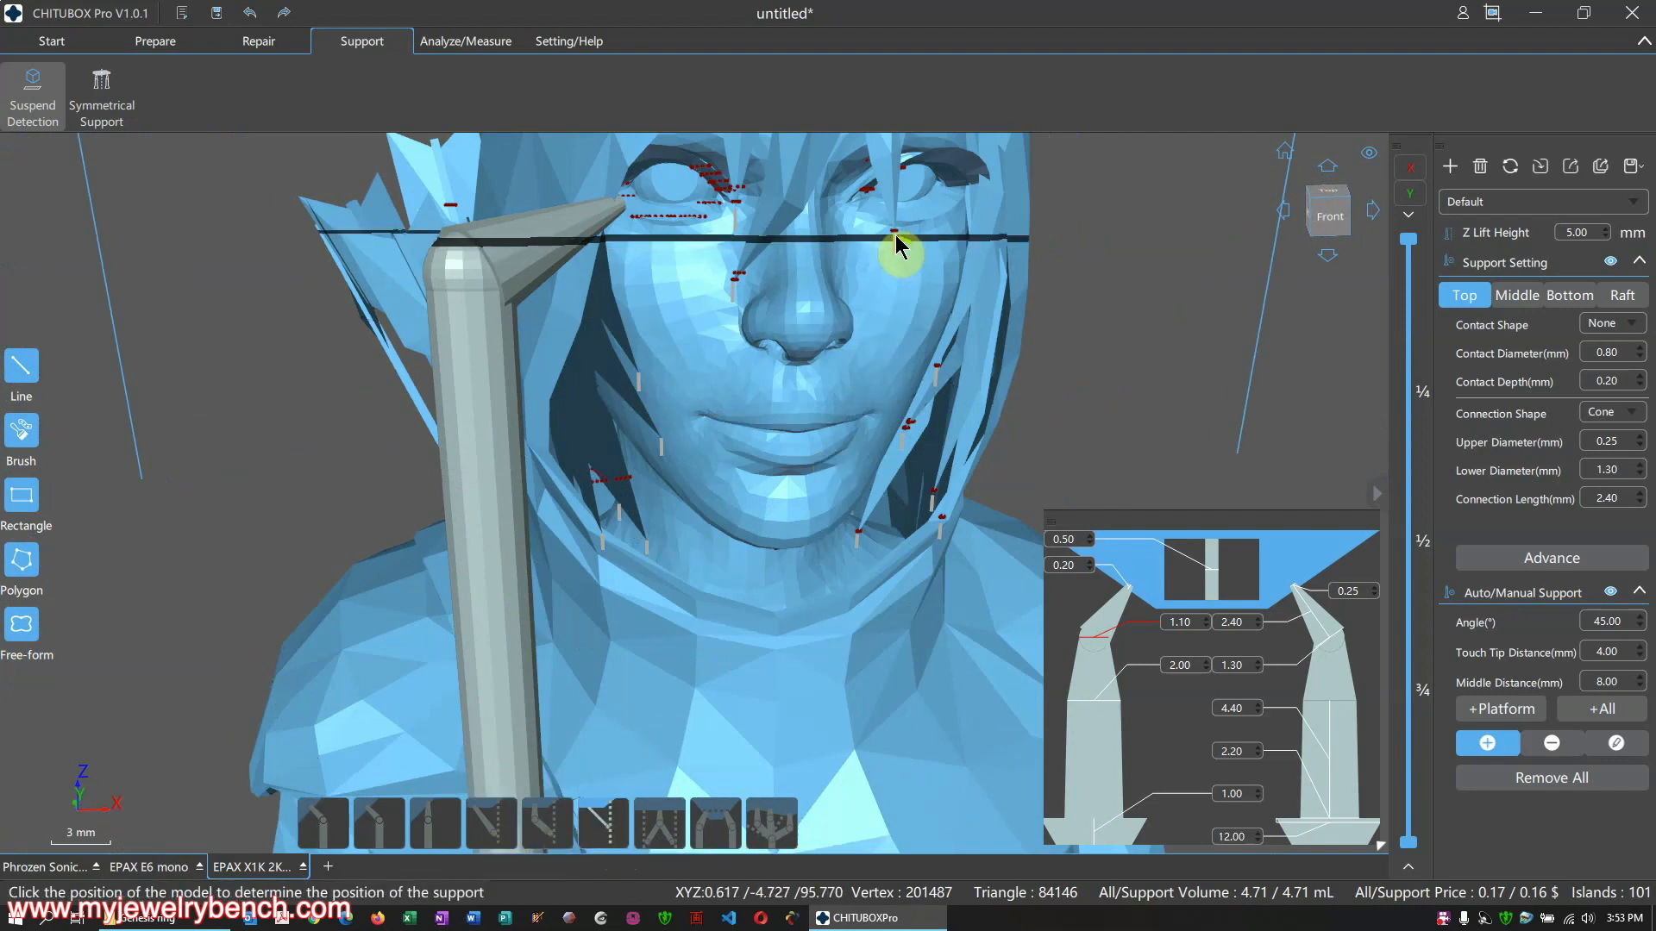
drag(894, 237, 888, 359)
drag(729, 274, 671, 368)
right_drag(890, 409, 738, 452)
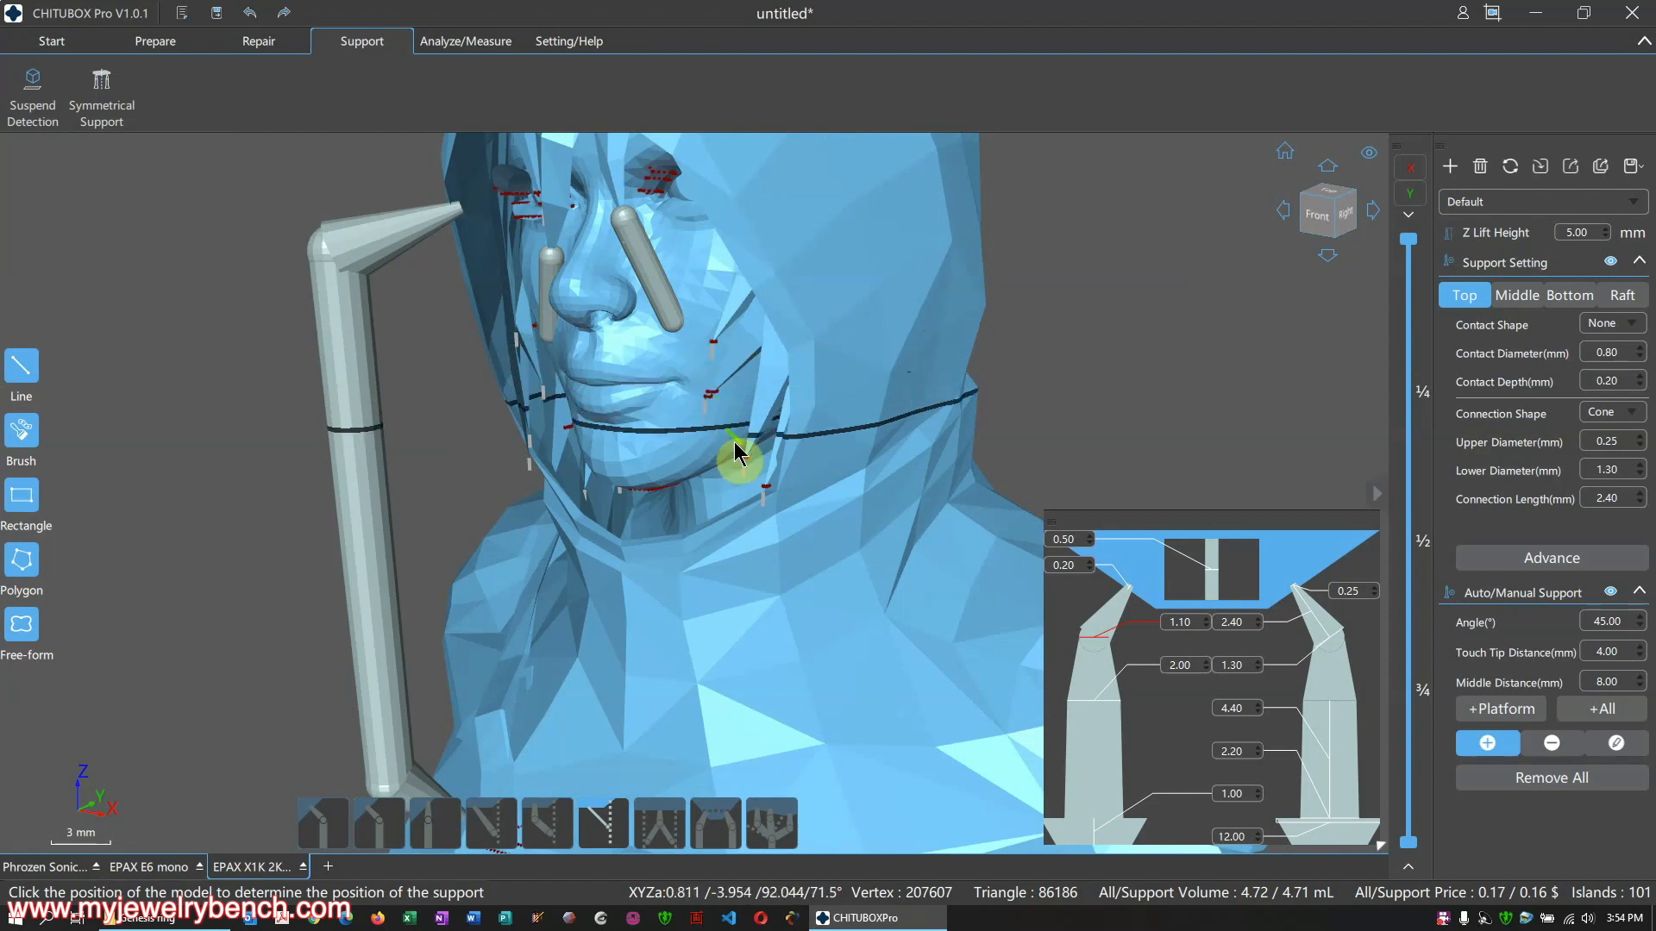
click(710, 328)
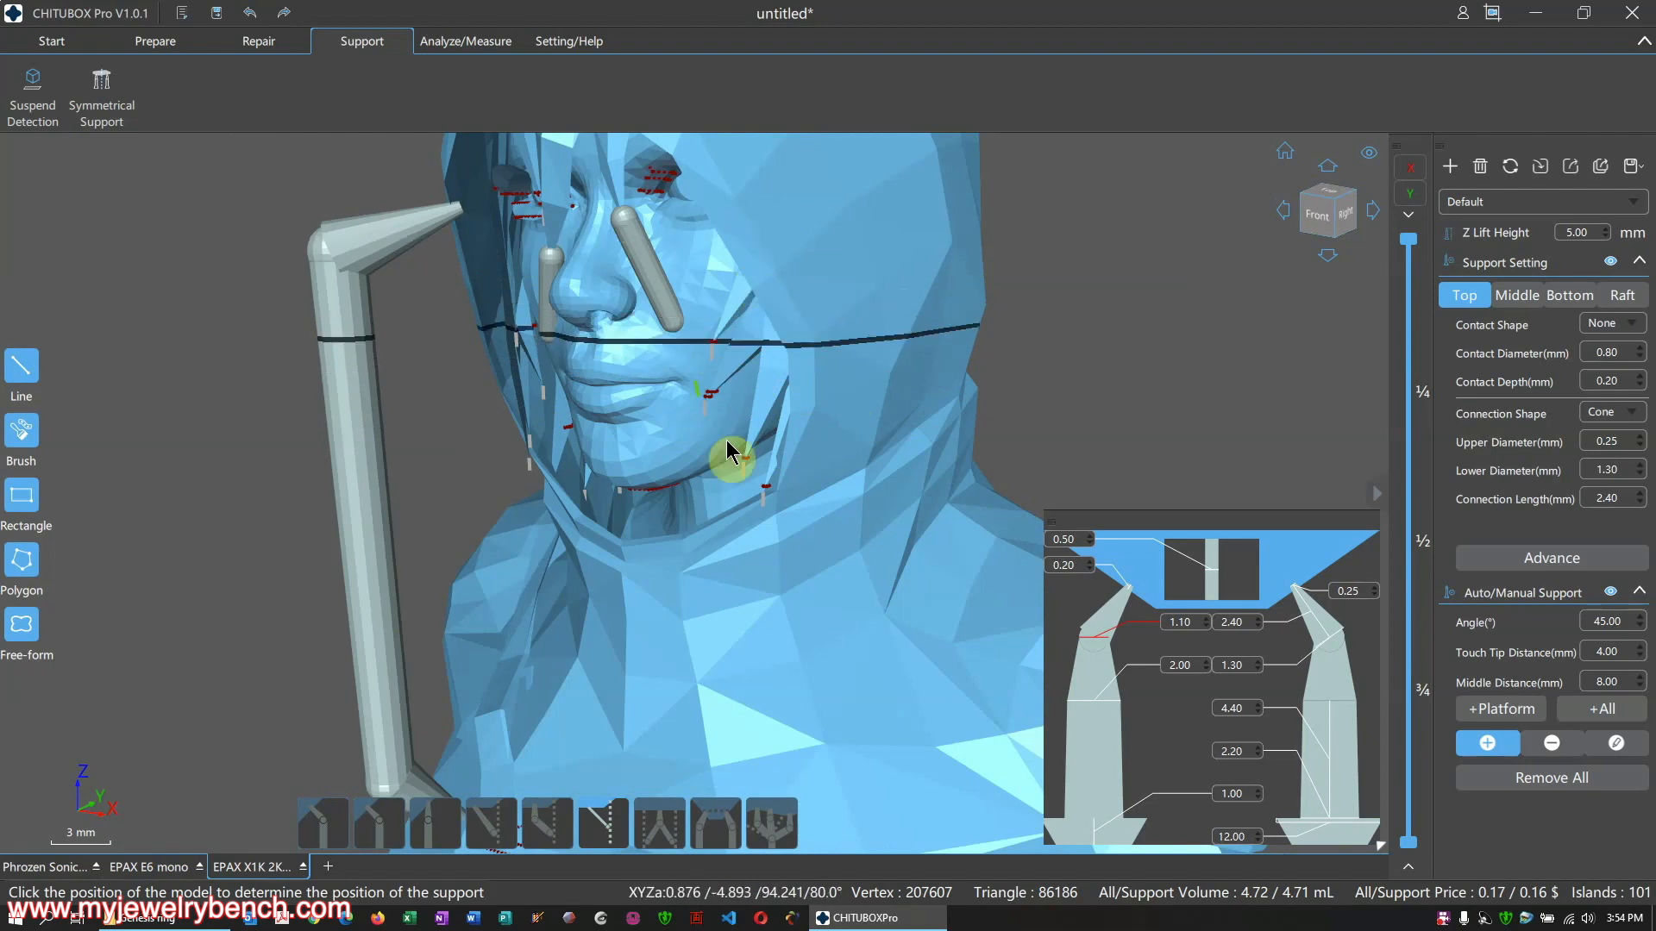
scroll(737, 451, down, 5)
scroll(717, 500, up, 3)
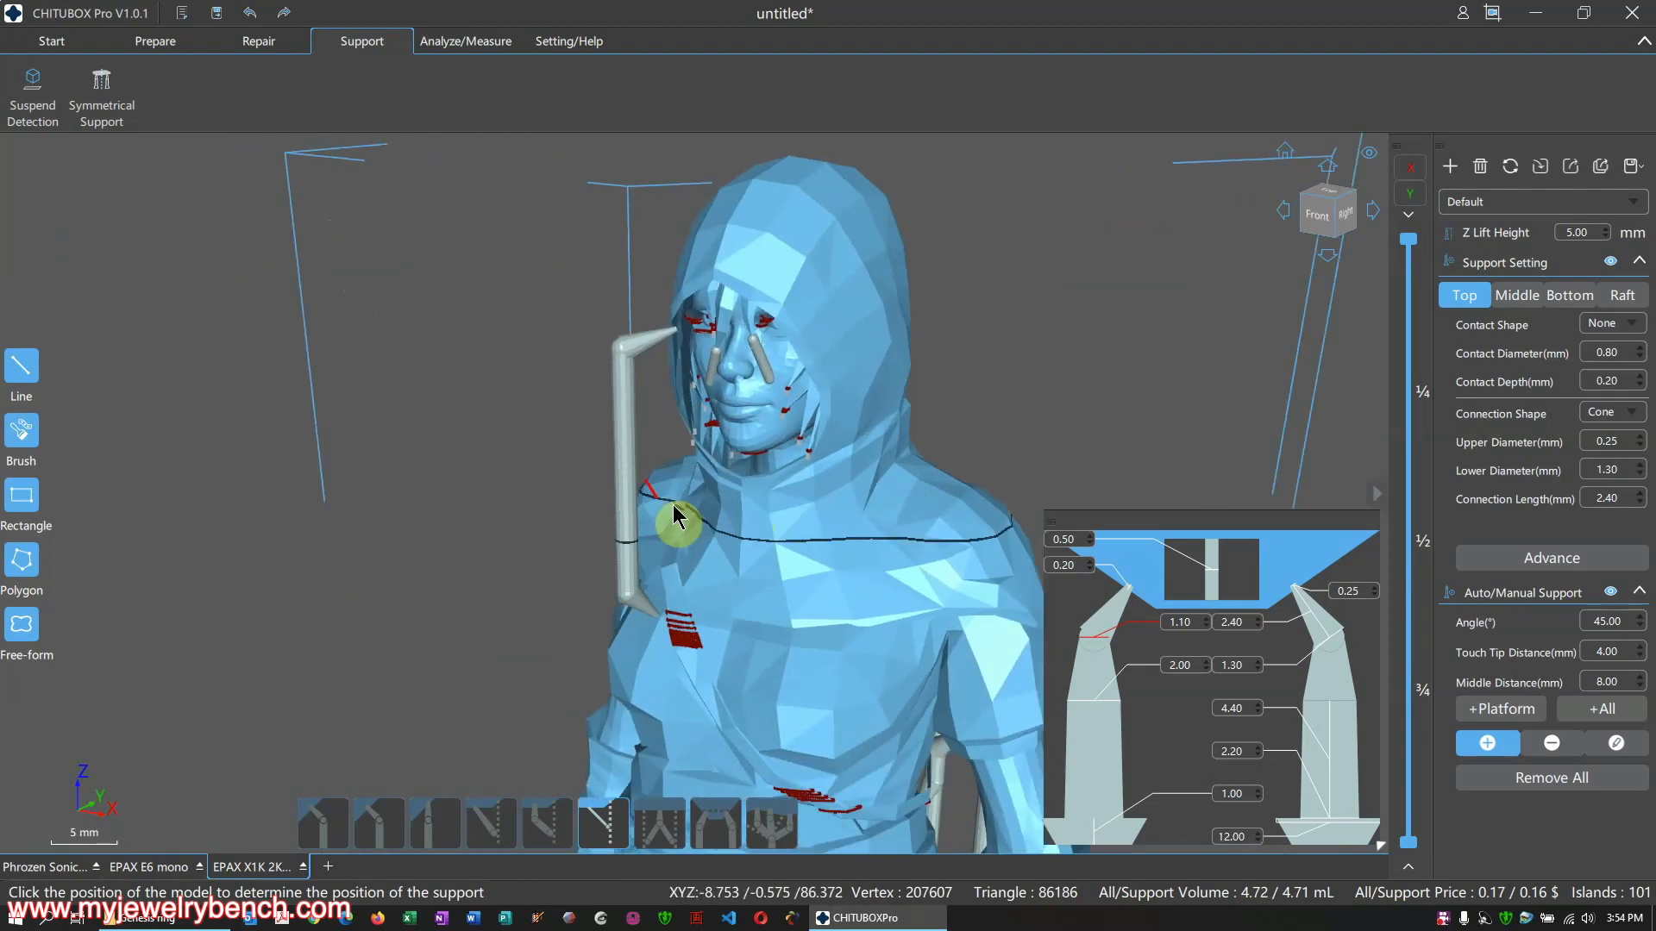
Inspect the supported archer from all sides, run suspend detection, and return to the Start workspace
right_drag(671, 504, 867, 511)
scroll(651, 442, down, 5)
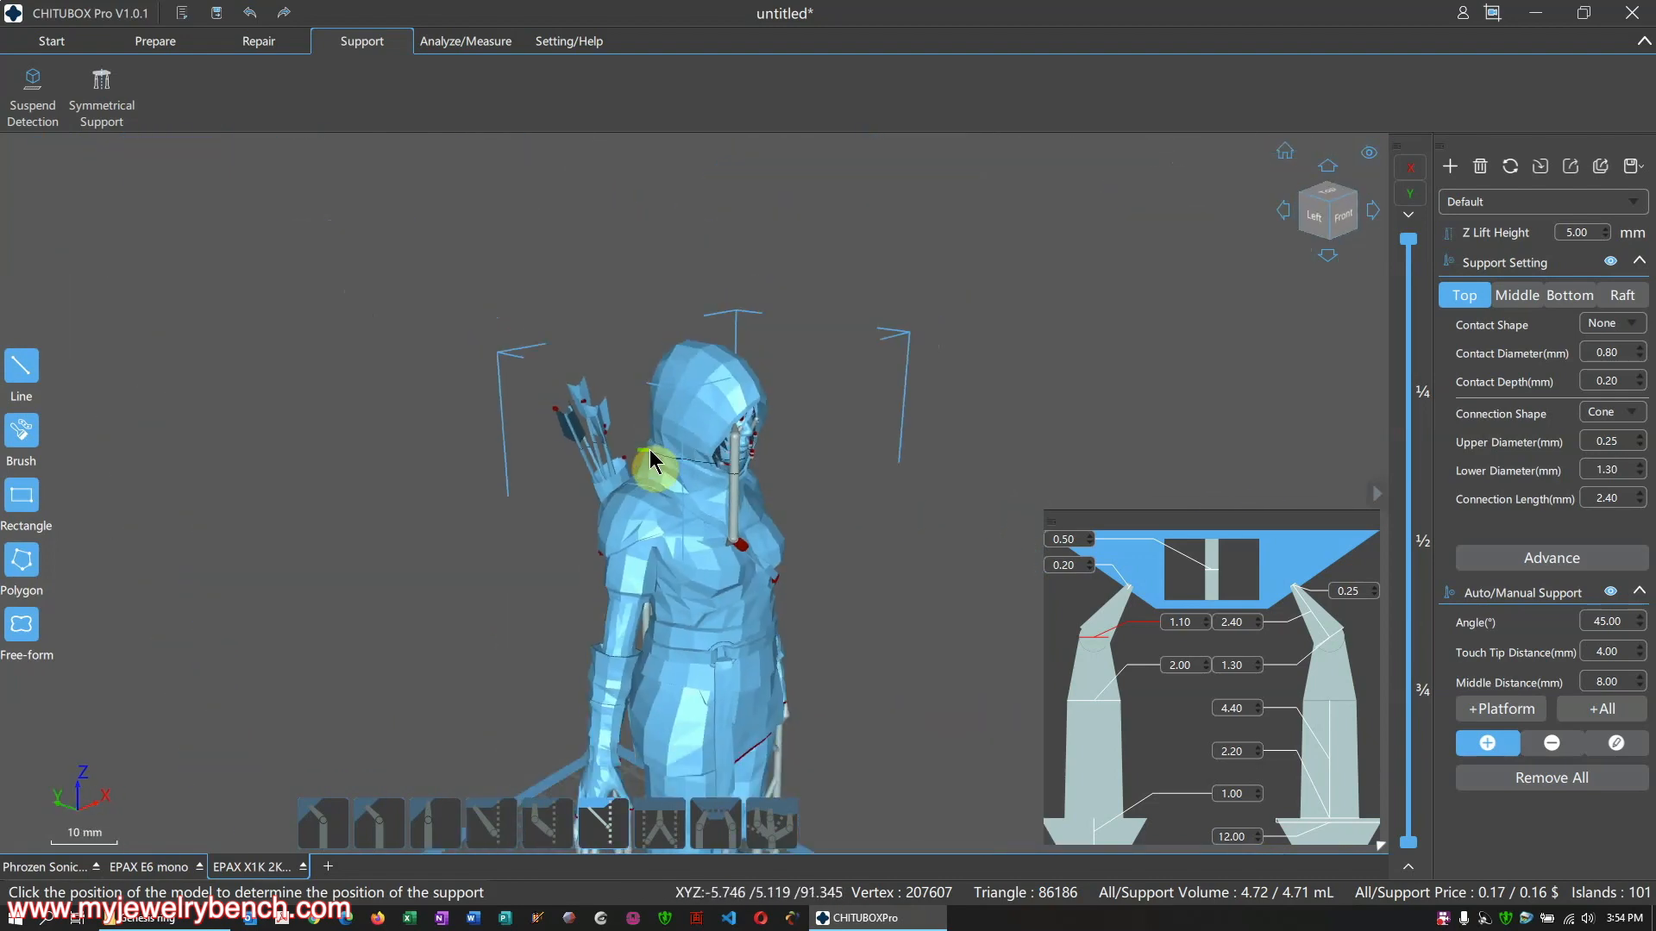
scroll(698, 449, down, 1)
scroll(701, 450, down, 1)
mouse_move(808, 471)
right_down()
mouse_move(961, 474)
mouse_move(798, 462)
right_up()
click(64, 104)
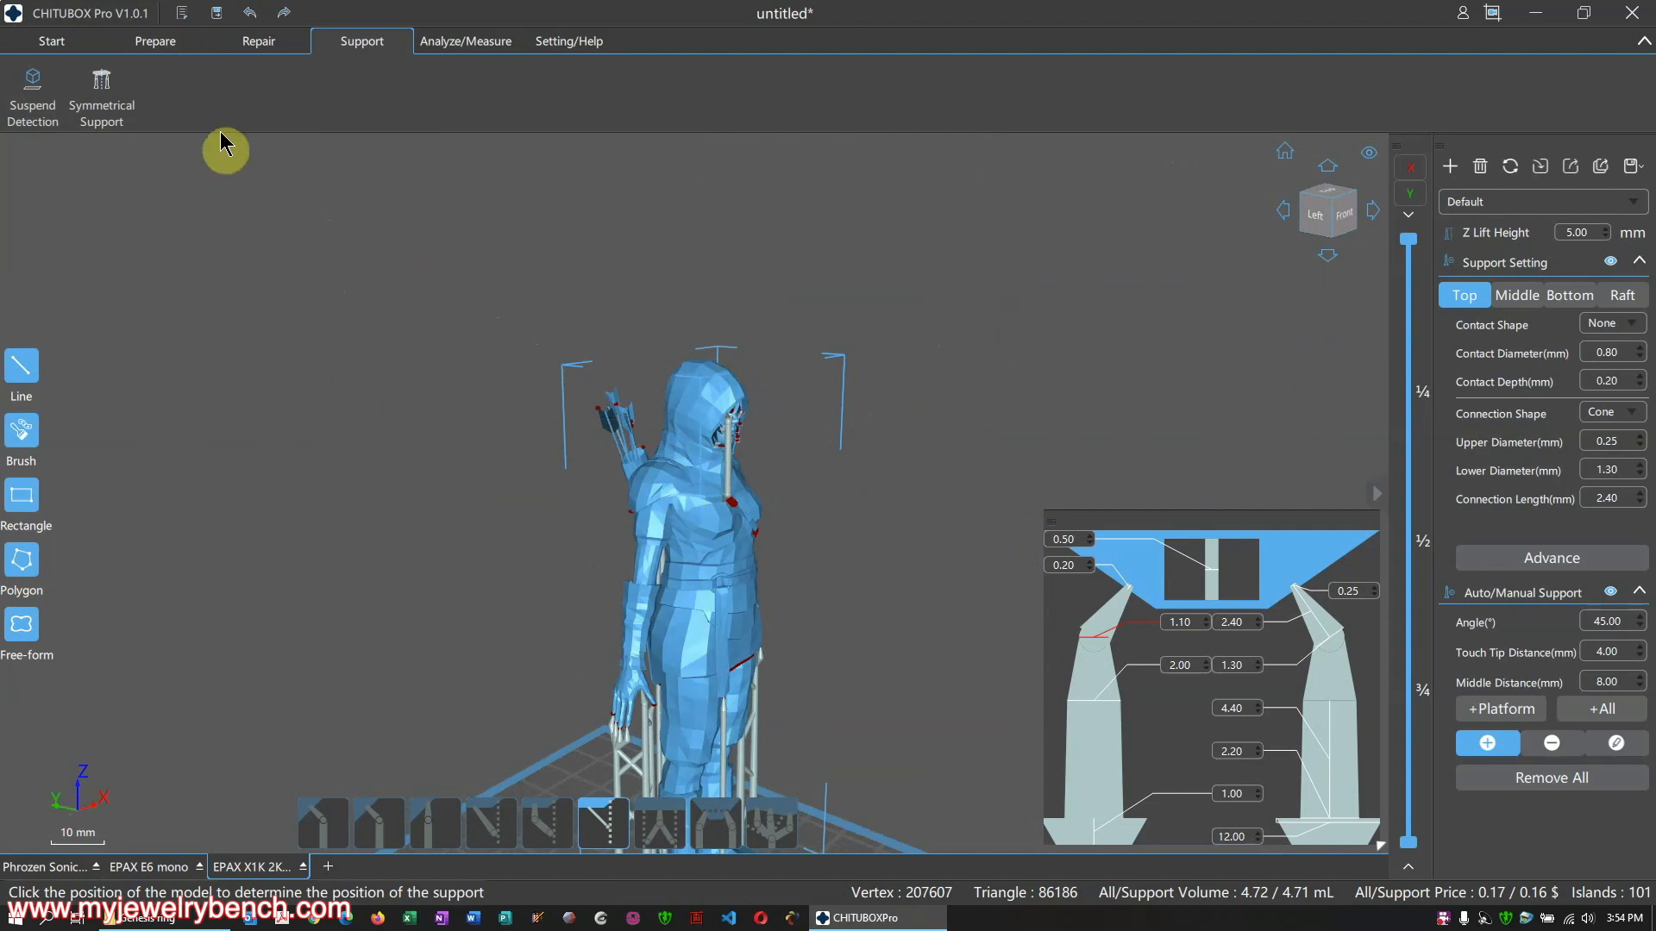
click(63, 45)
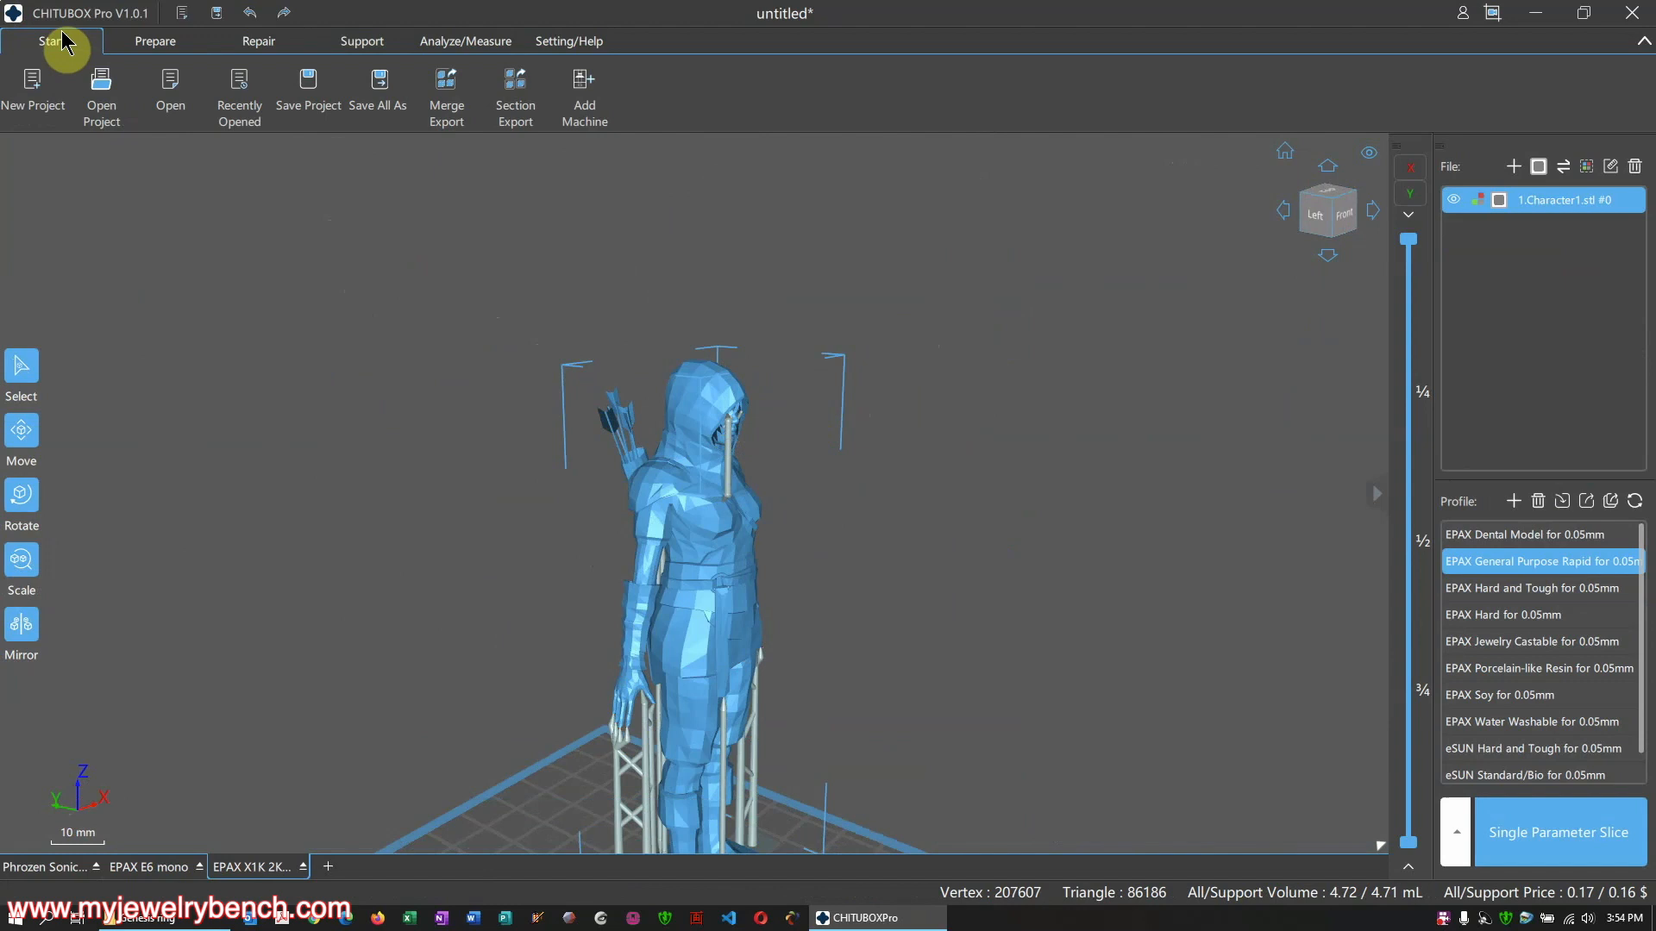